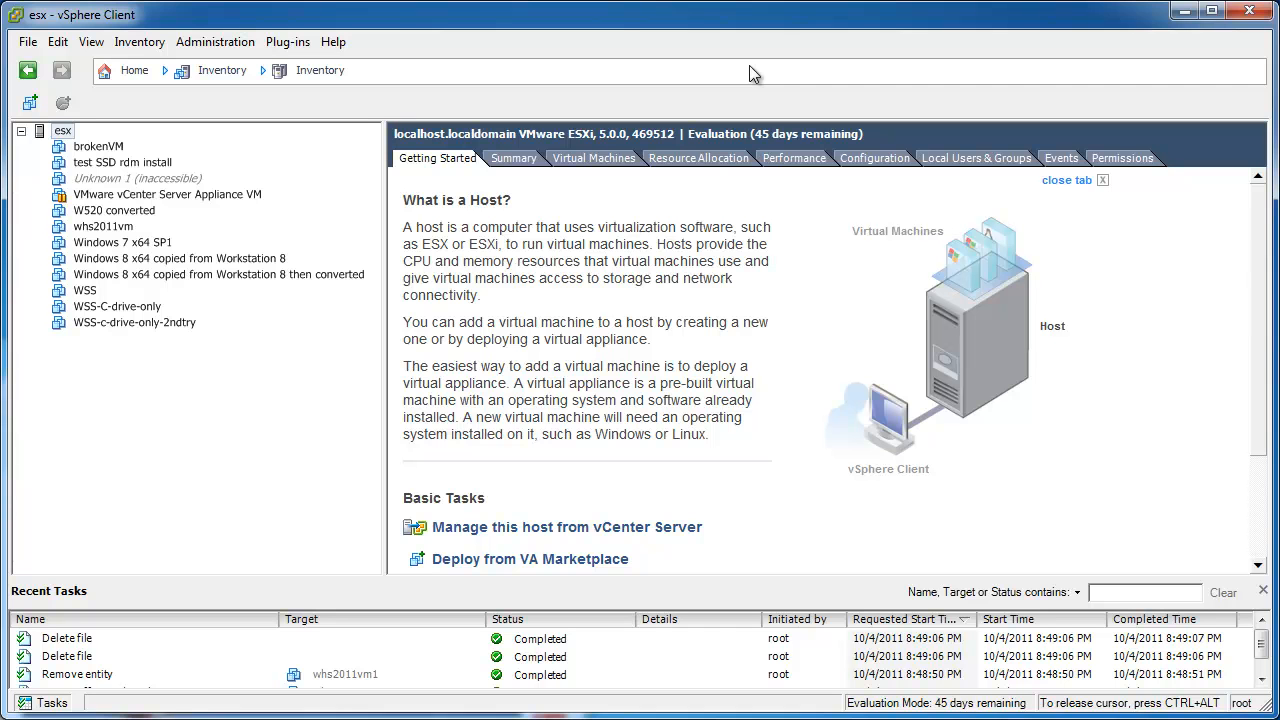
Select the Windows Home Server 2011 ISO in the tinkertry folder and move the folder aside.
key("alt+Tab")
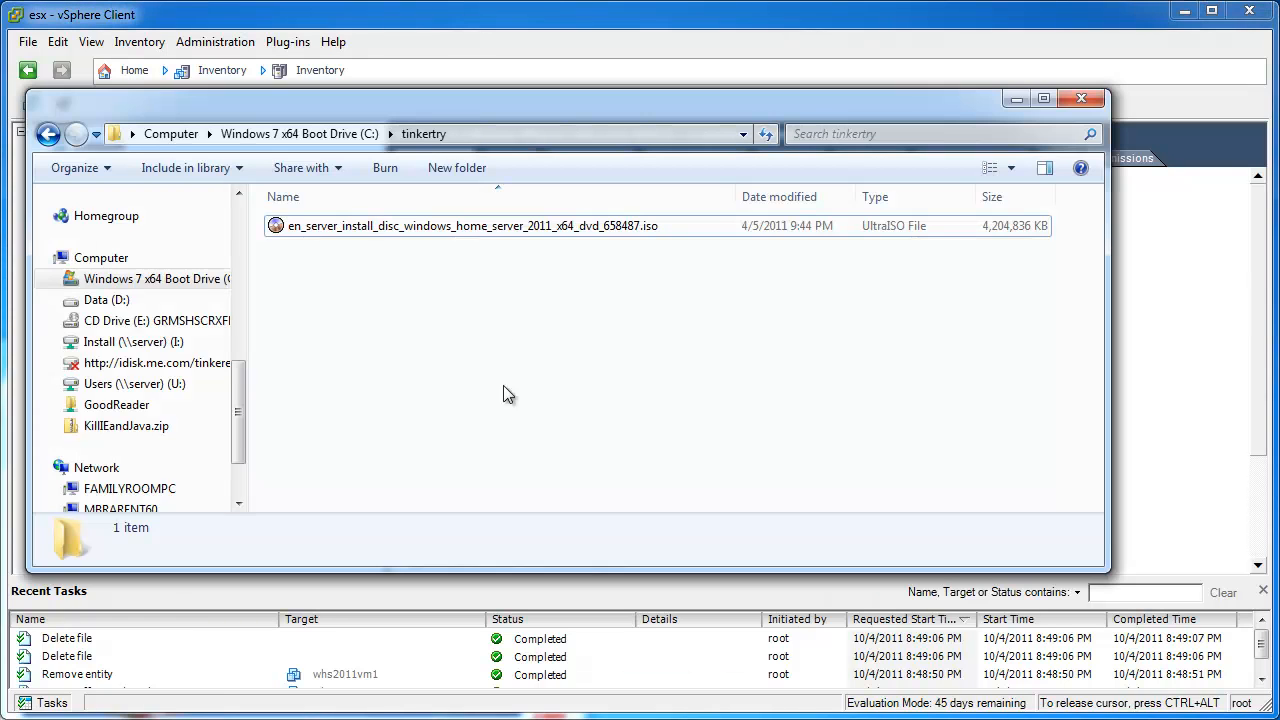
left_click(445, 237)
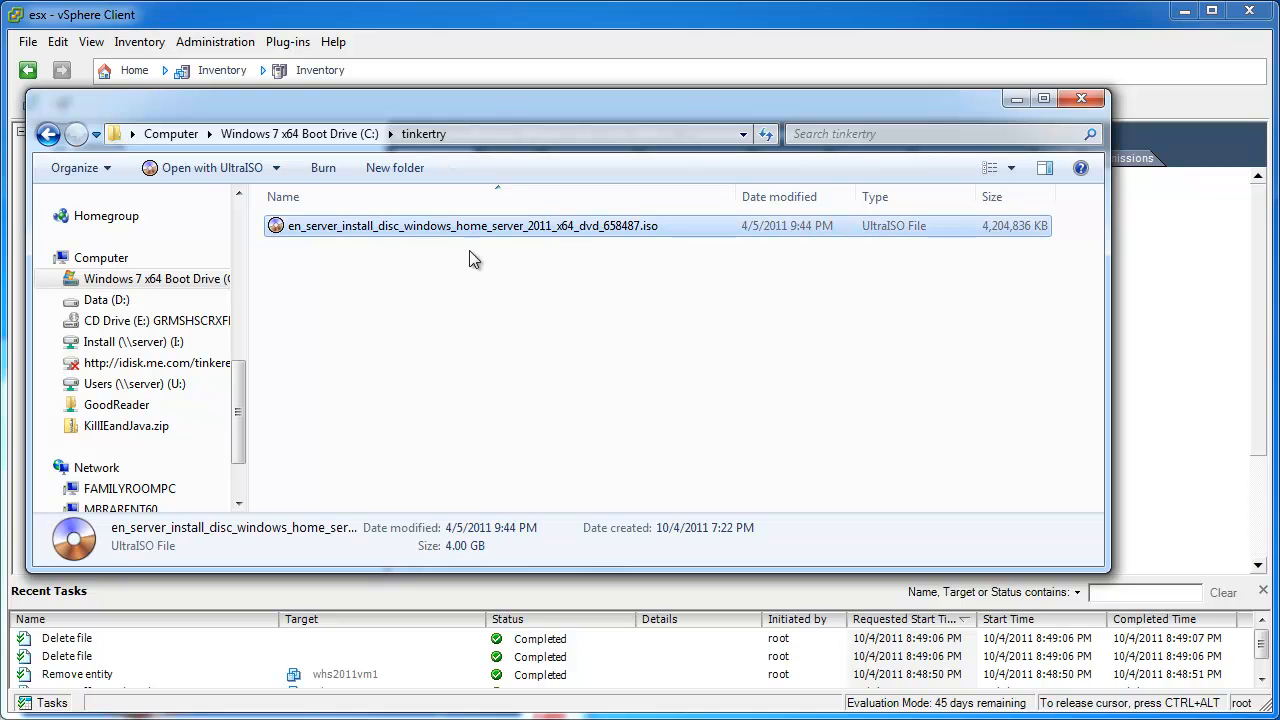
left_click(1015, 100)
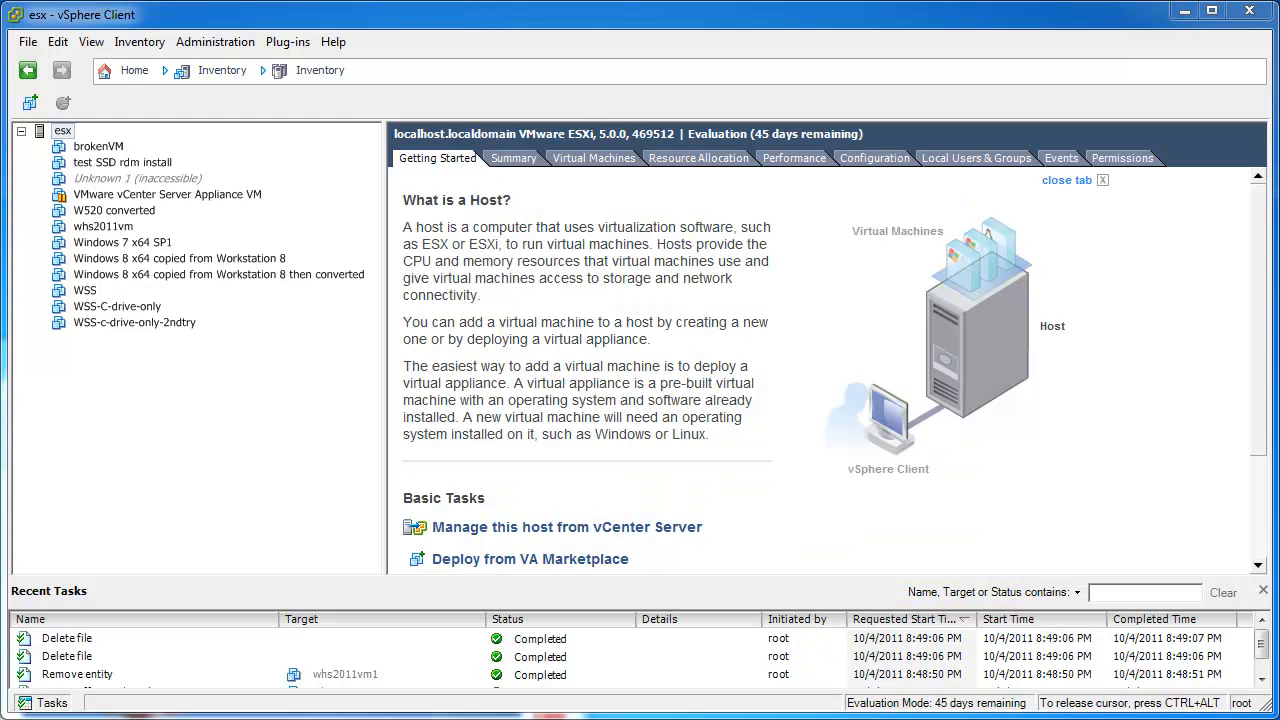
View the MSDN Server Install Disc details, lower the tinkertry folder window, and minimize Chrome.
left_click_drag(2, 120, 729, 15)
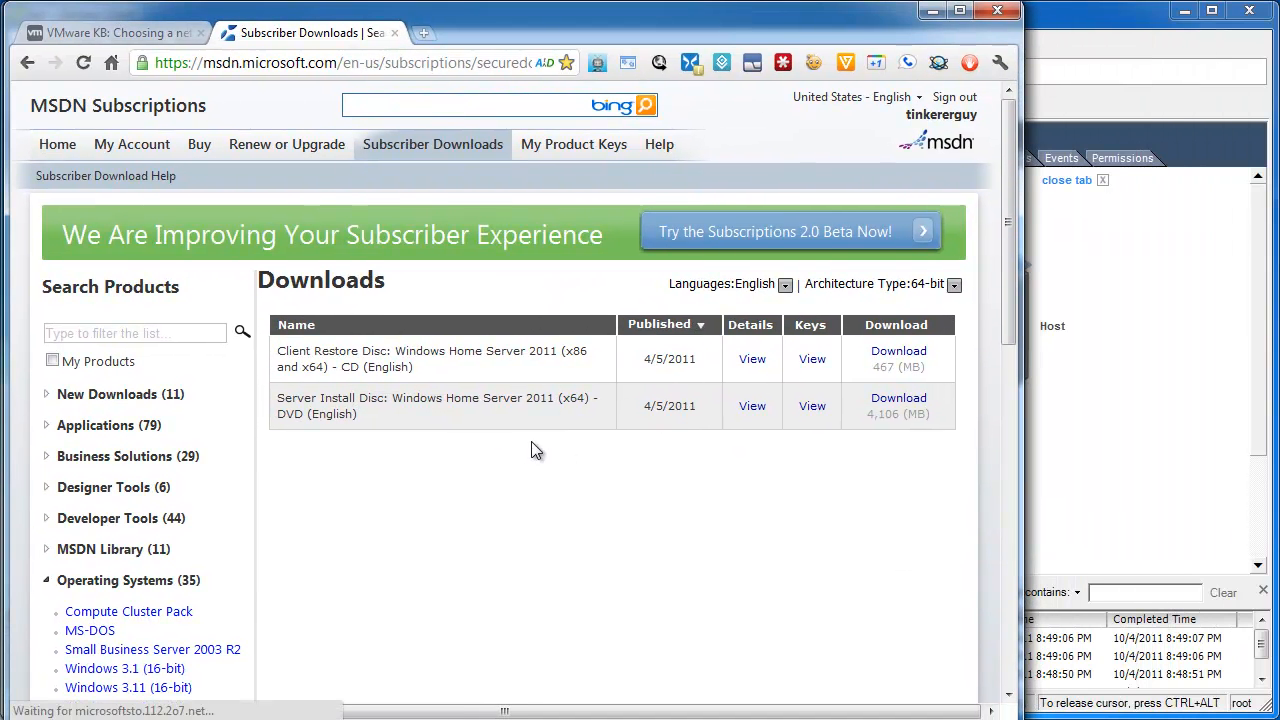
left_click(752, 408)
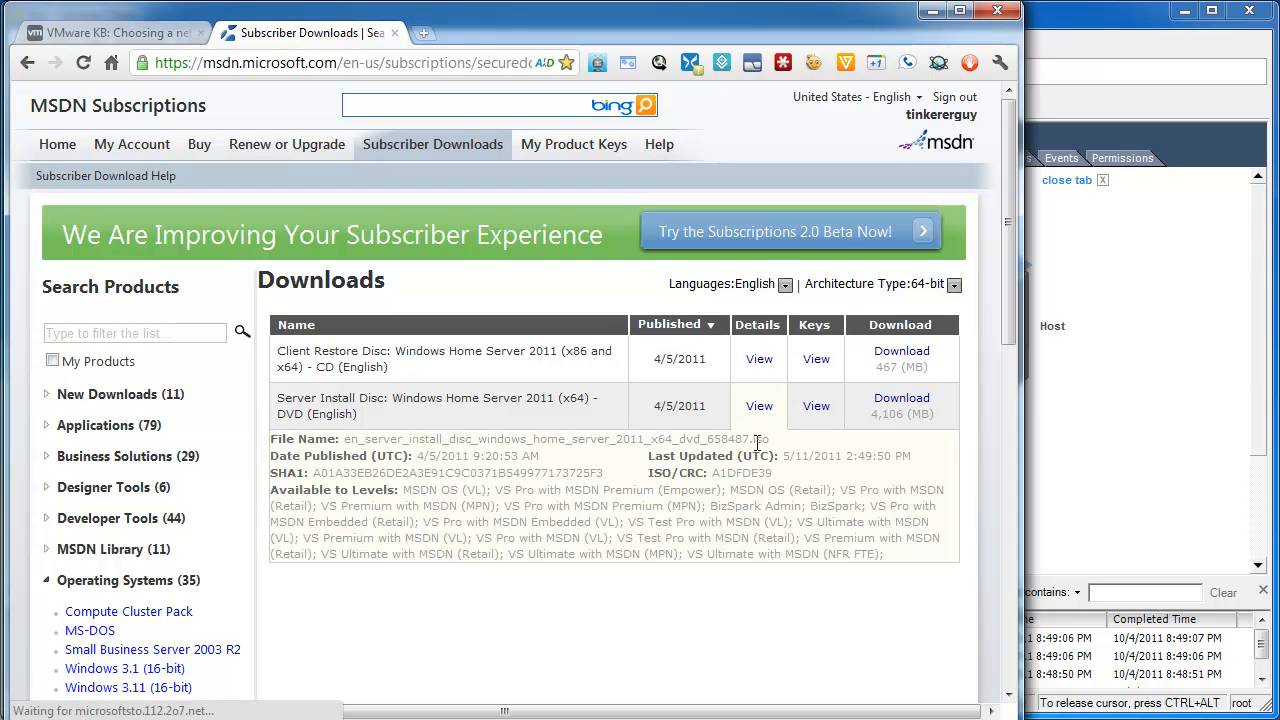
key("alt+Tab")
left_click_drag(555, 116, 569, 556)
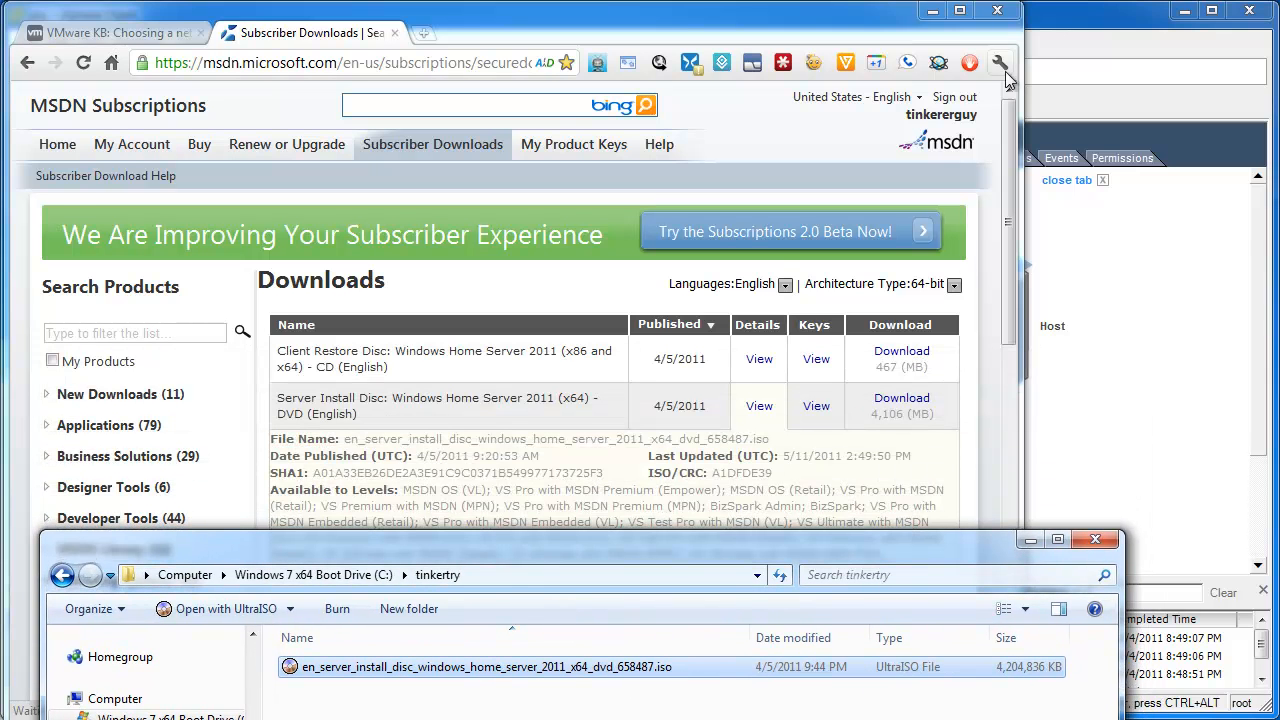
left_click(932, 10)
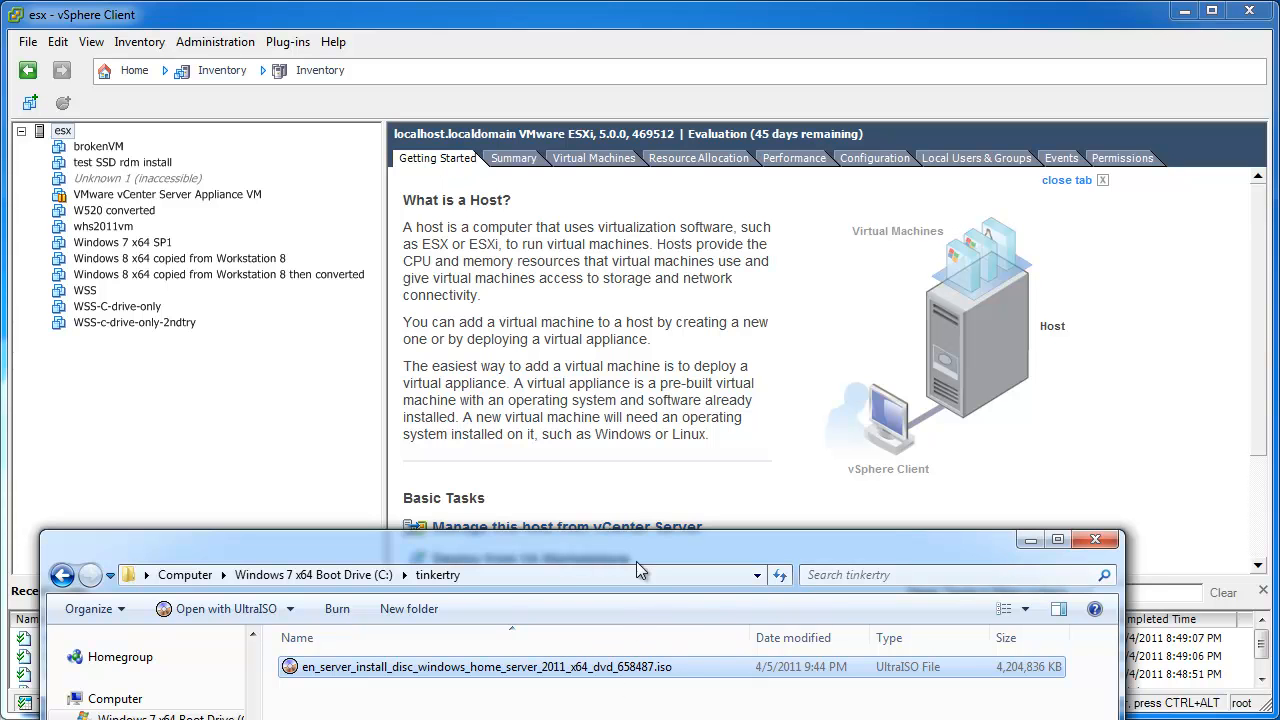
Show the esx host's Configuration storage list and select the 11TB RAID5 datastore.
left_click_drag(635, 561, 635, 719)
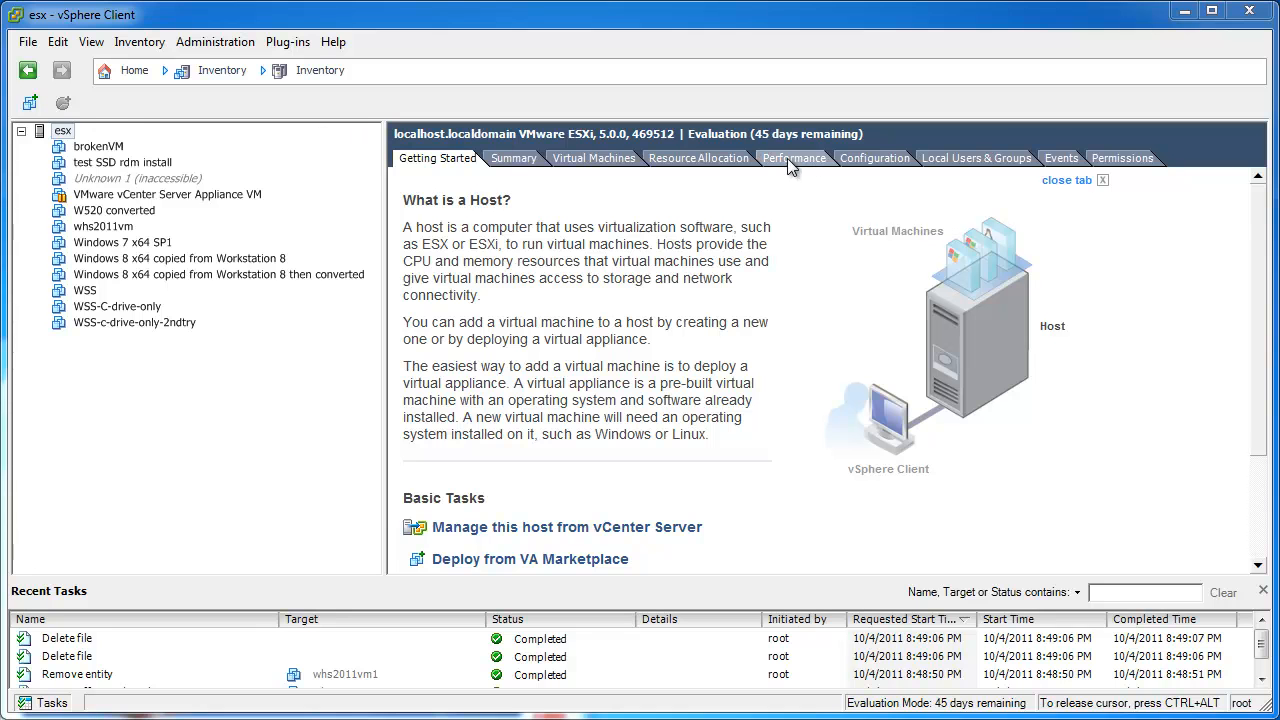
left_click(62, 131)
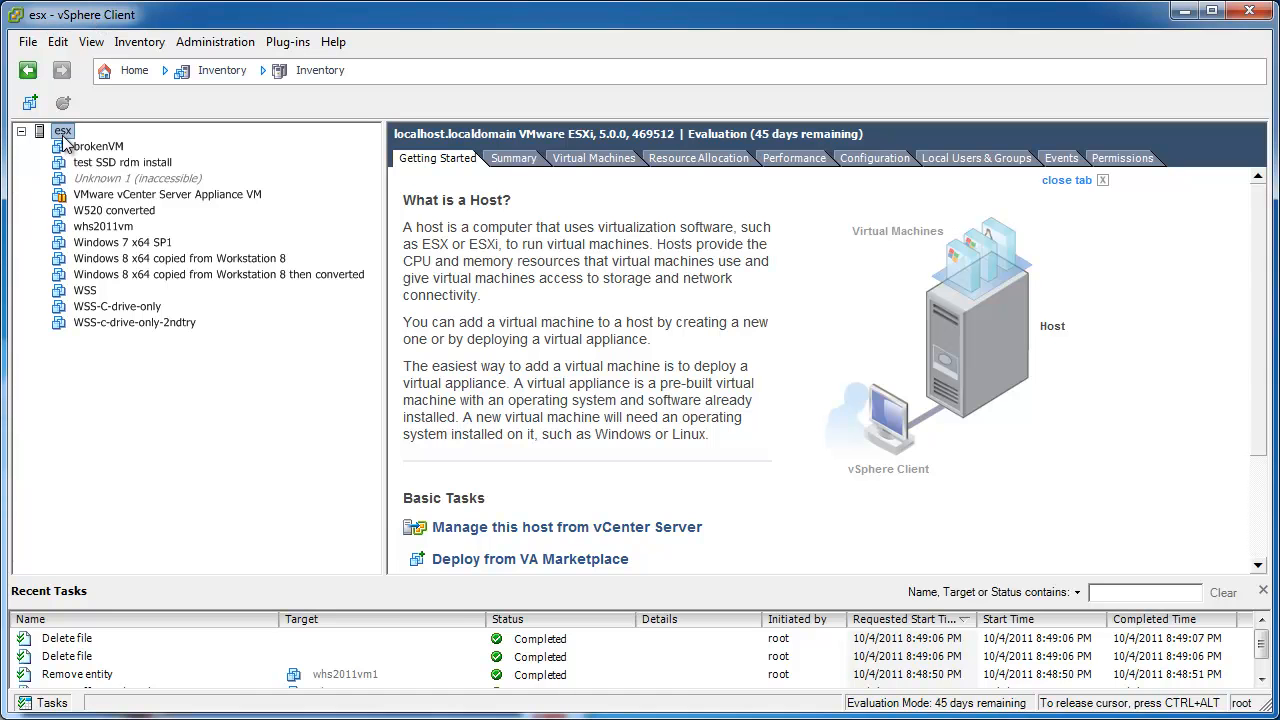
left_click(874, 160)
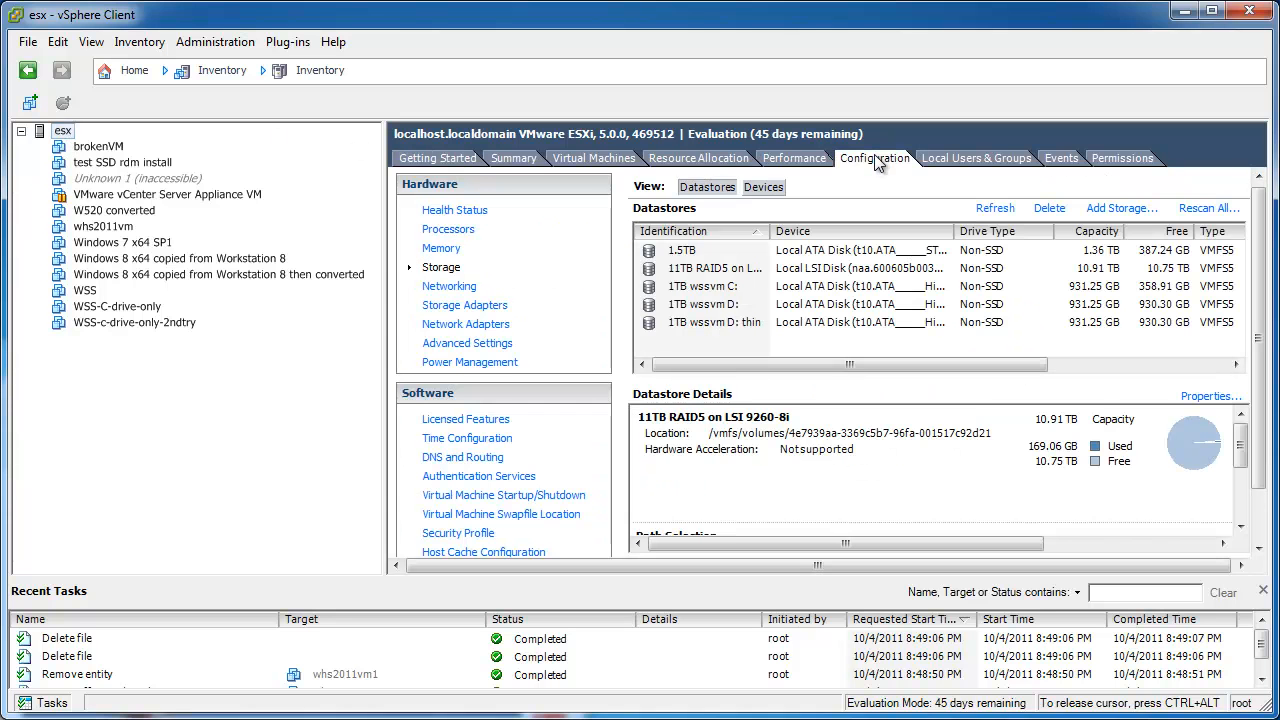
left_click(703, 272)
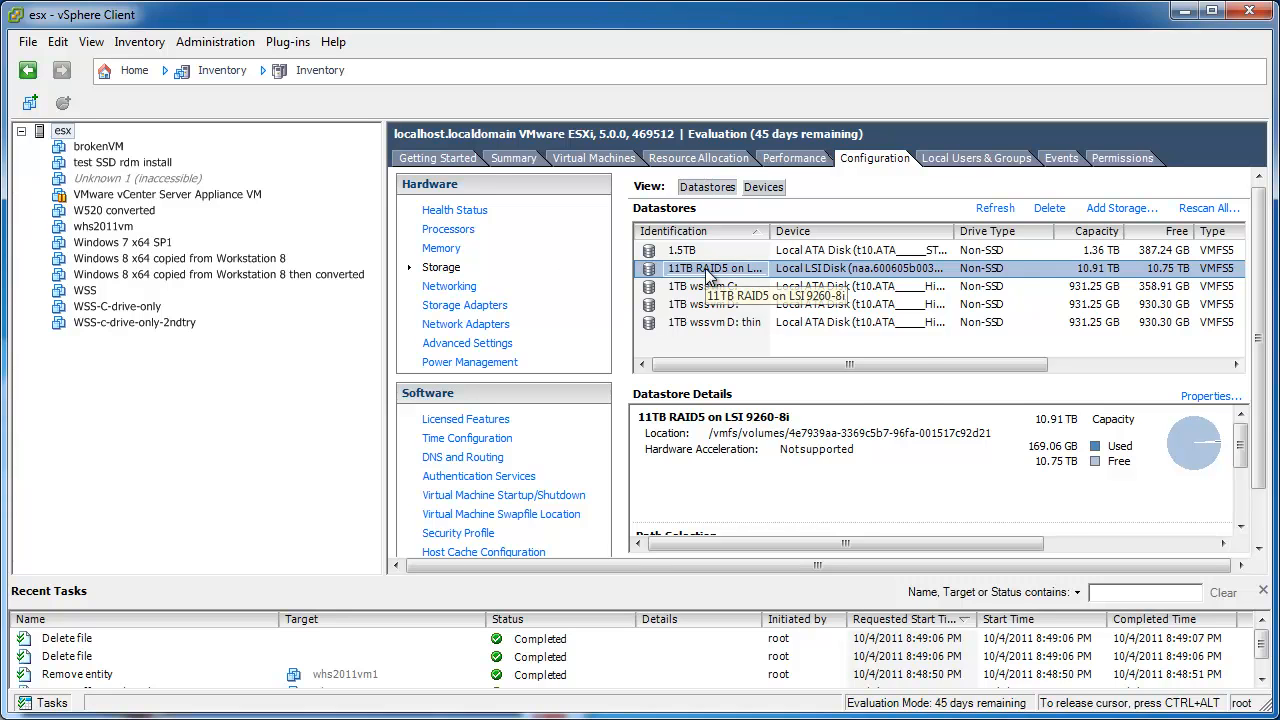
Browse the 11TB RAID5 datastore and create a new folder named 'iso'.
right_click(706, 270)
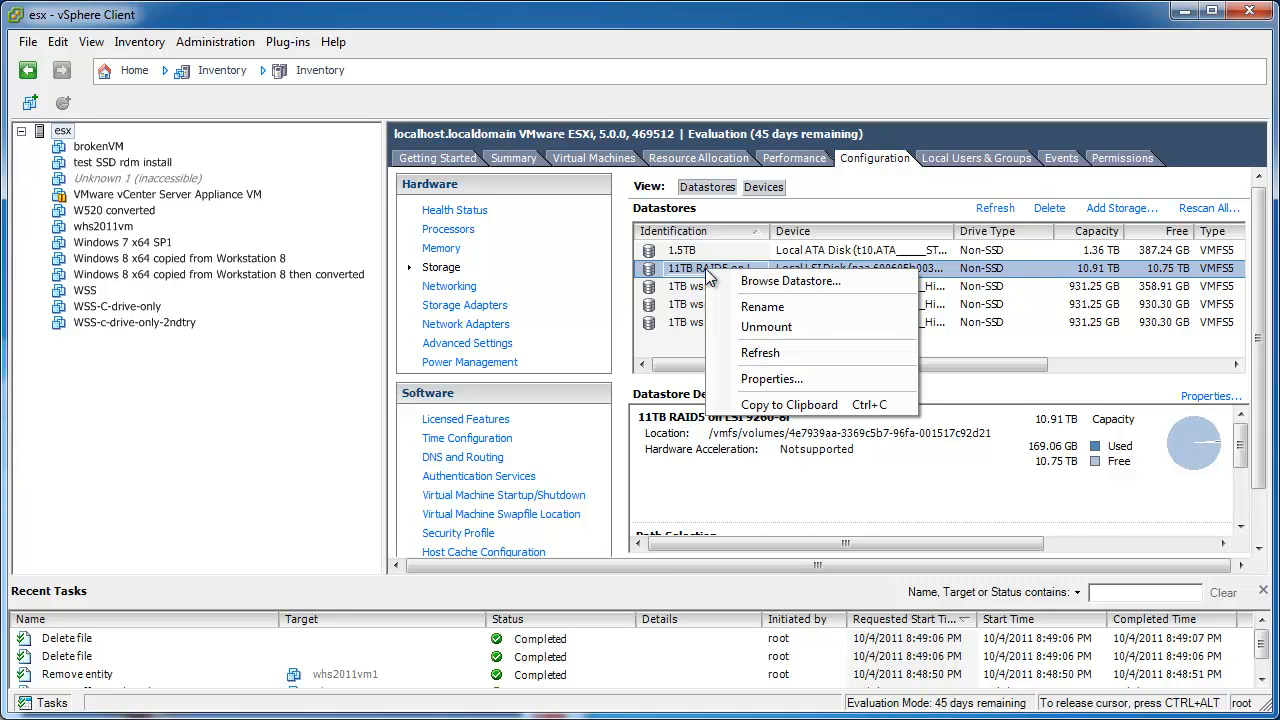
left_click(852, 287)
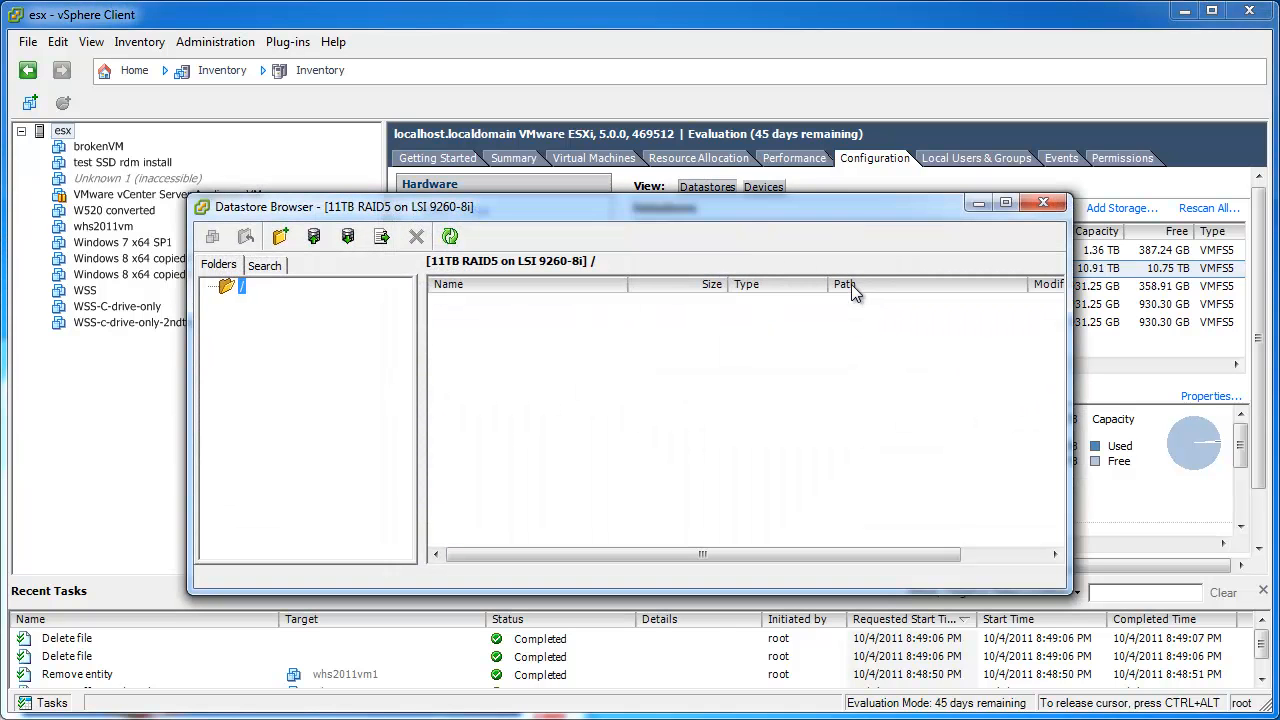
right_click(563, 363)
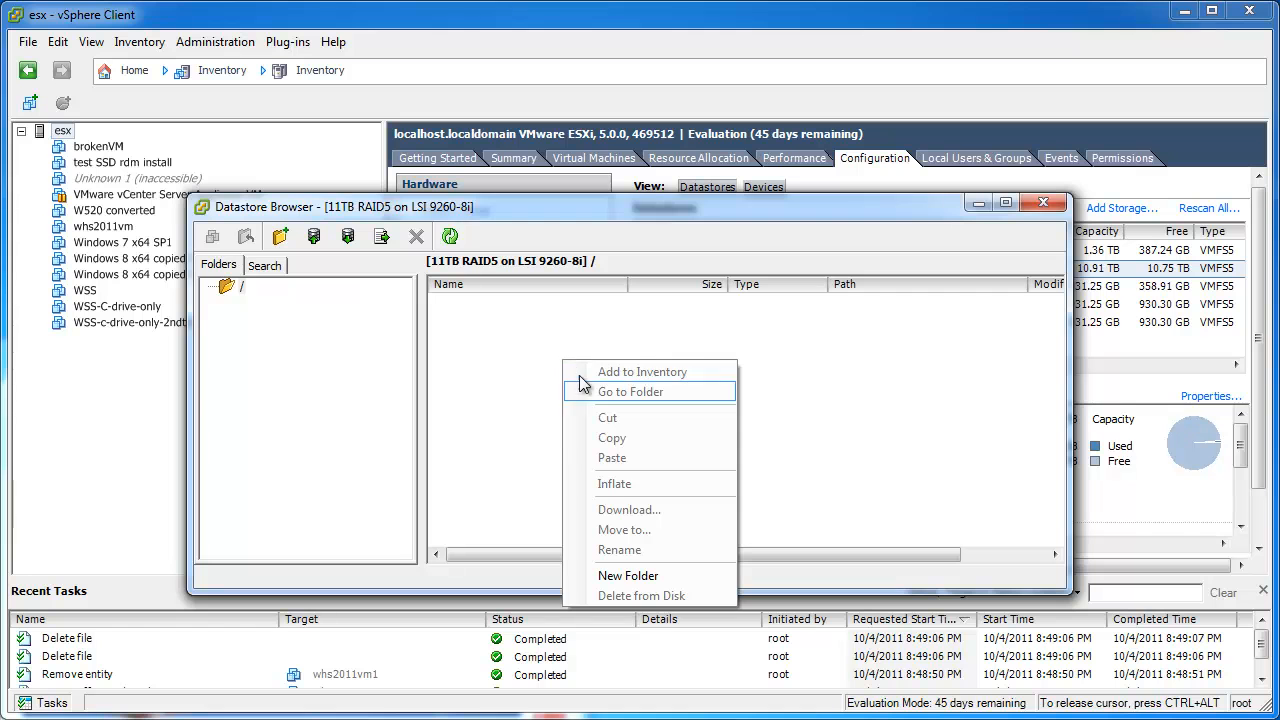
left_click(630, 572)
type("iso")
key("Return")
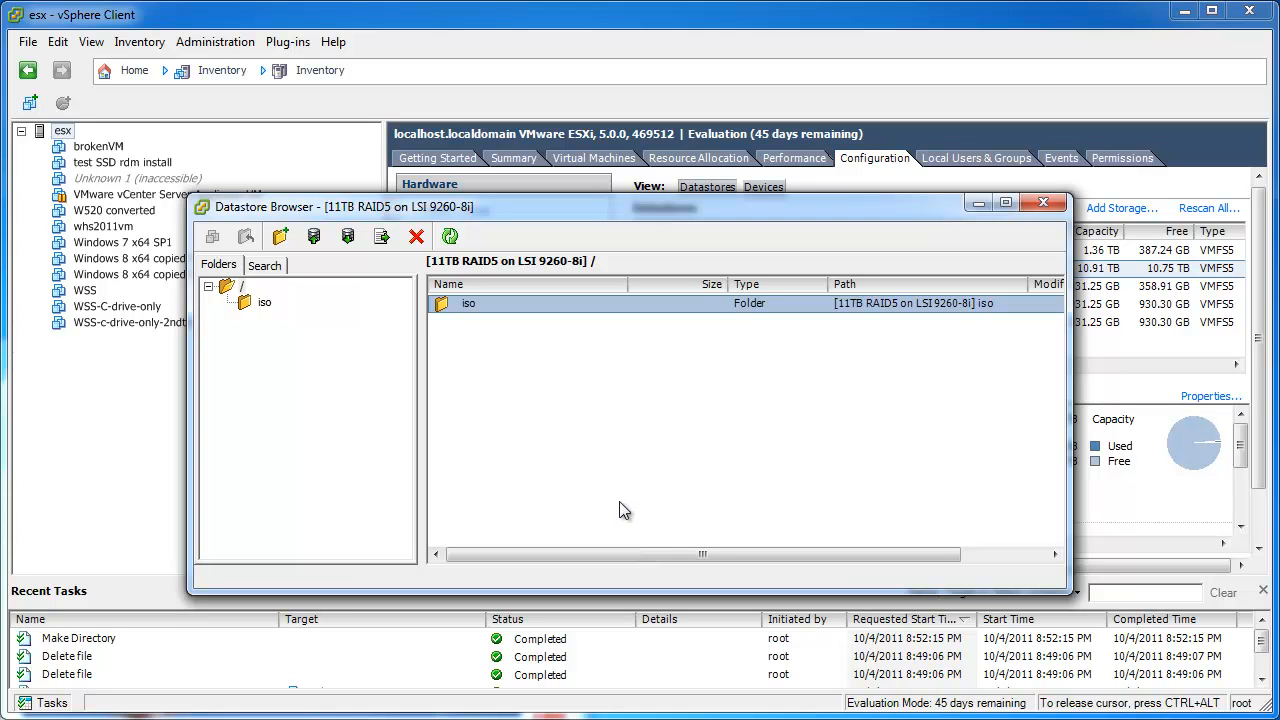
Upload the Windows Home Server 2011 ISO into the iso folder, confirming the overwrite.
left_click(314, 240)
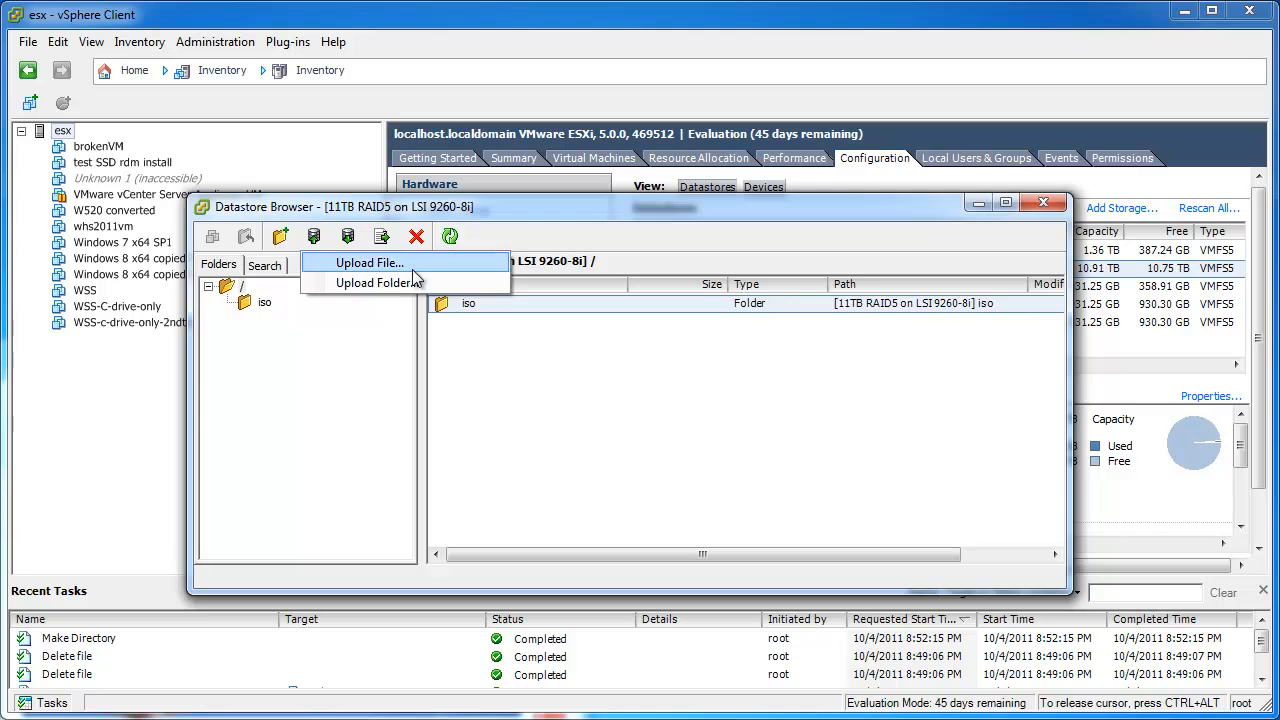
left_click(369, 263)
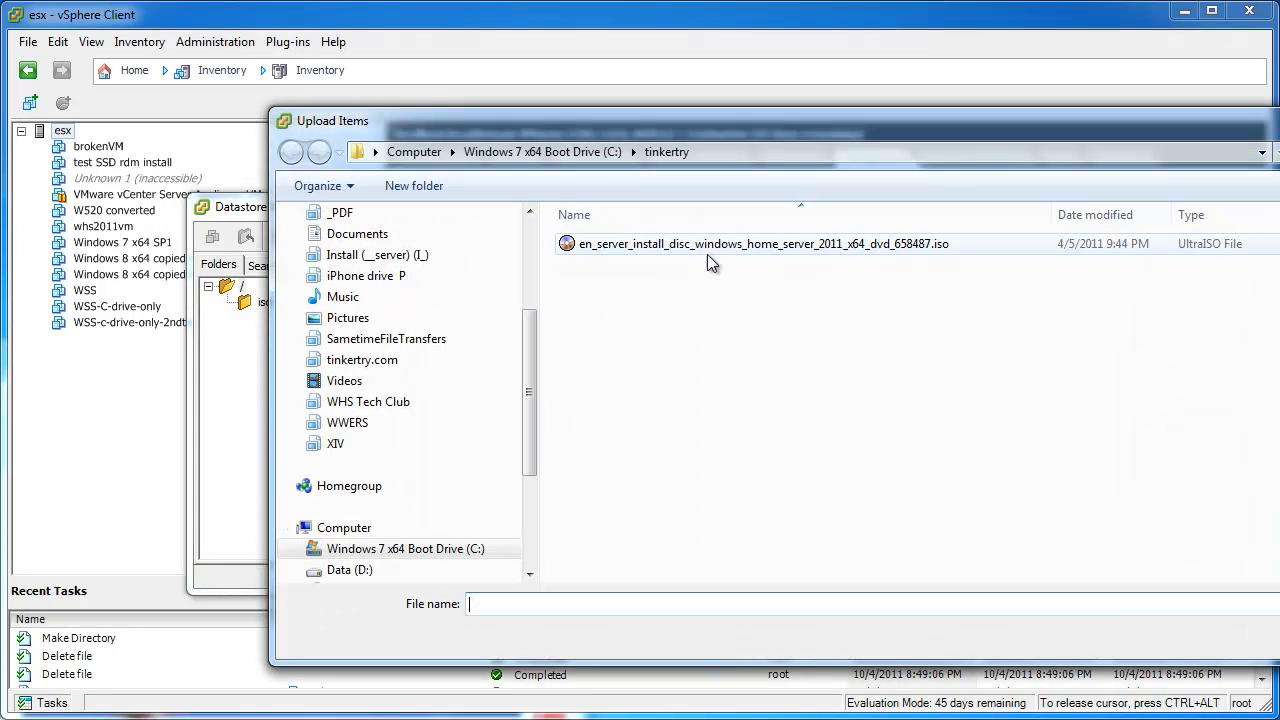
double_click(708, 246)
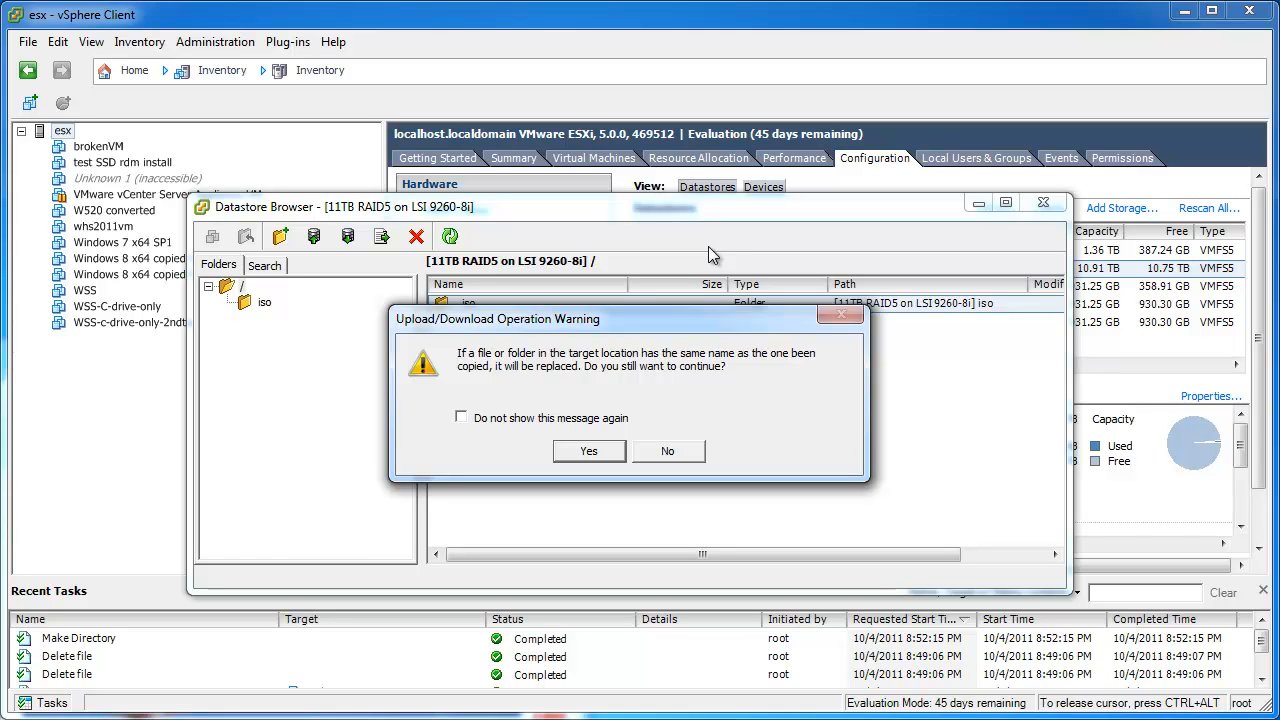
left_click(589, 451)
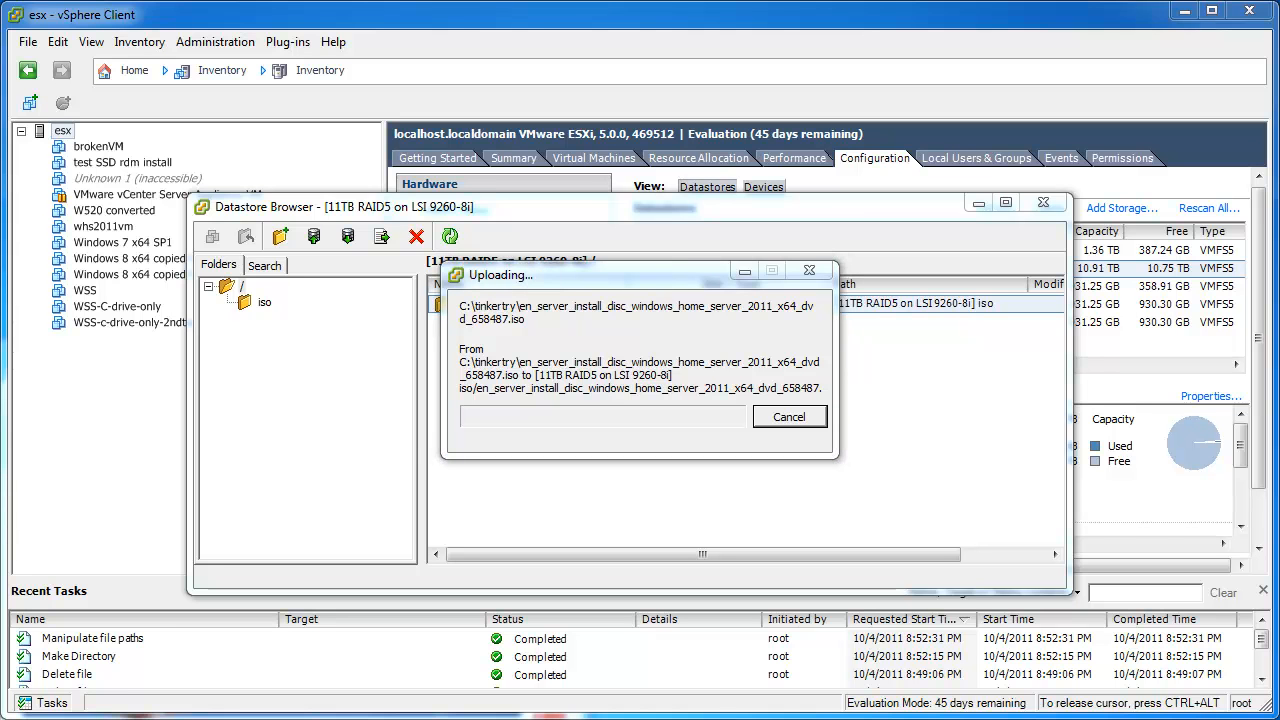
Bring the veeam.com downloads page onscreen, then minimize Chrome to reveal Veeam Backup and FastSCP.
left_click_drag(0, 16, 239, 22)
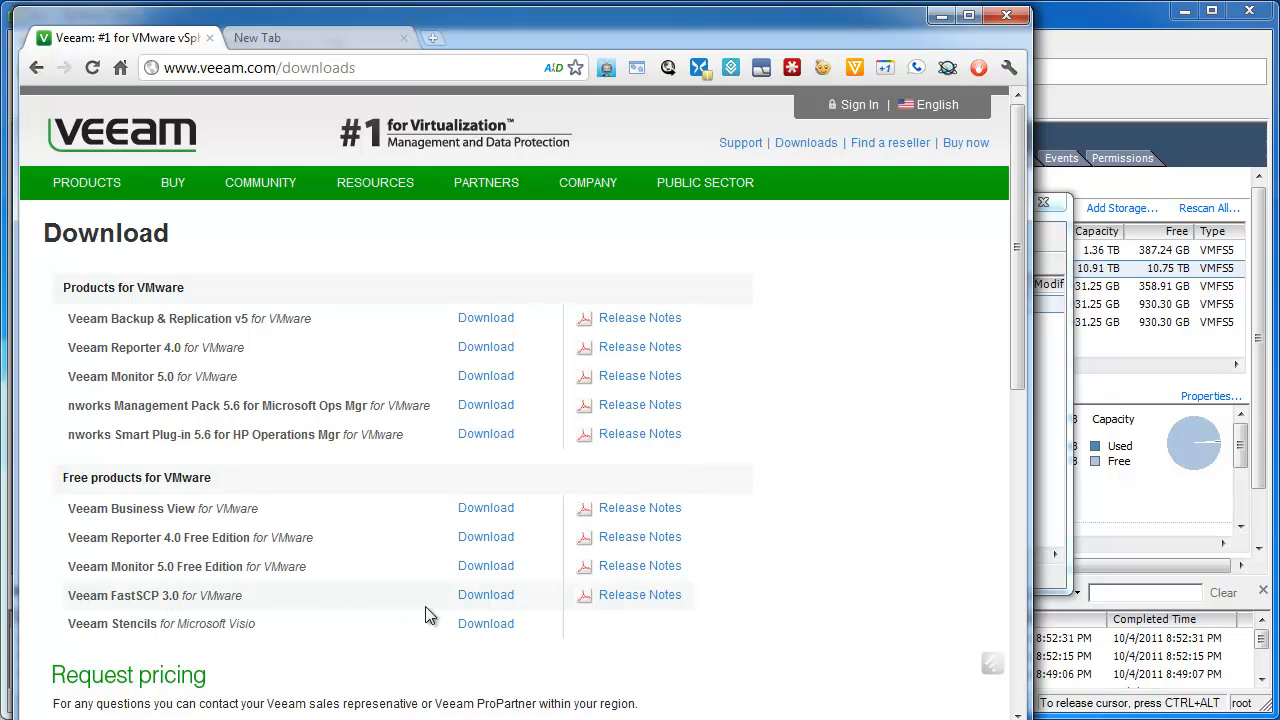
left_click(941, 16)
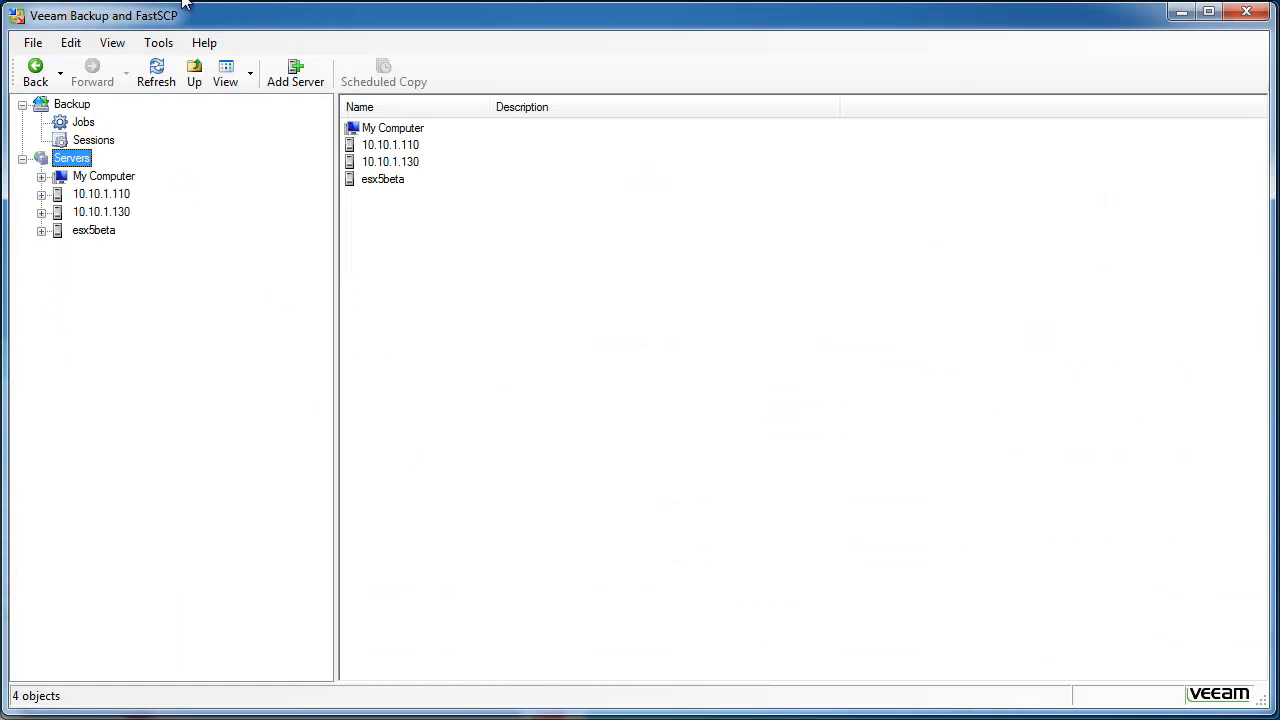
Add ESXi host 'esx' under Veeam's Servers using the administrator credentials.
right_click(73, 162)
left_click(130, 195)
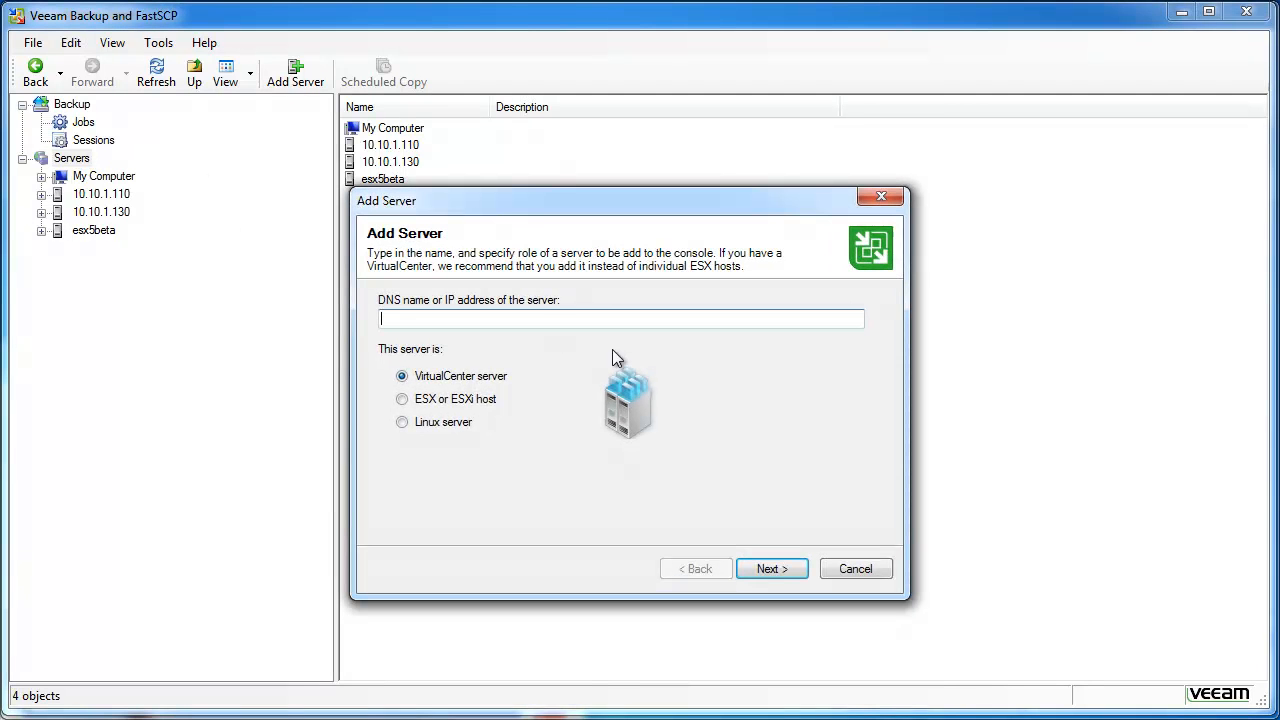
type("esx")
left_click(456, 400)
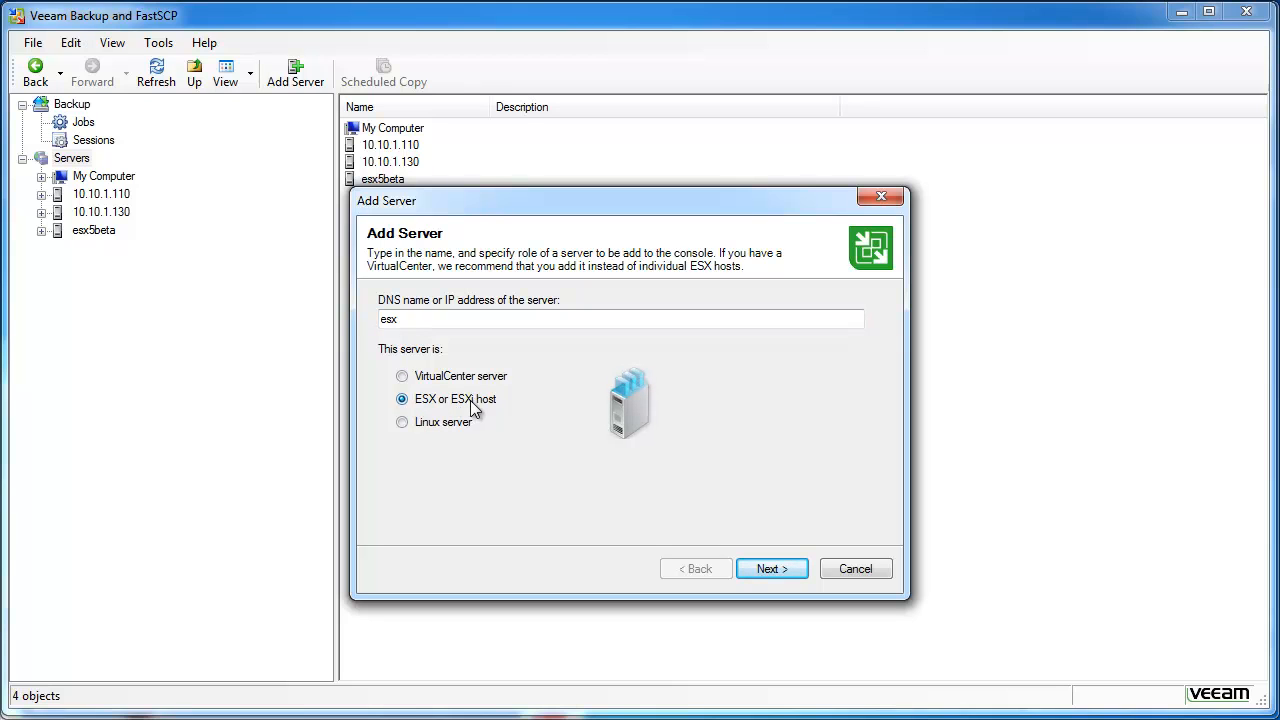
left_click(779, 571)
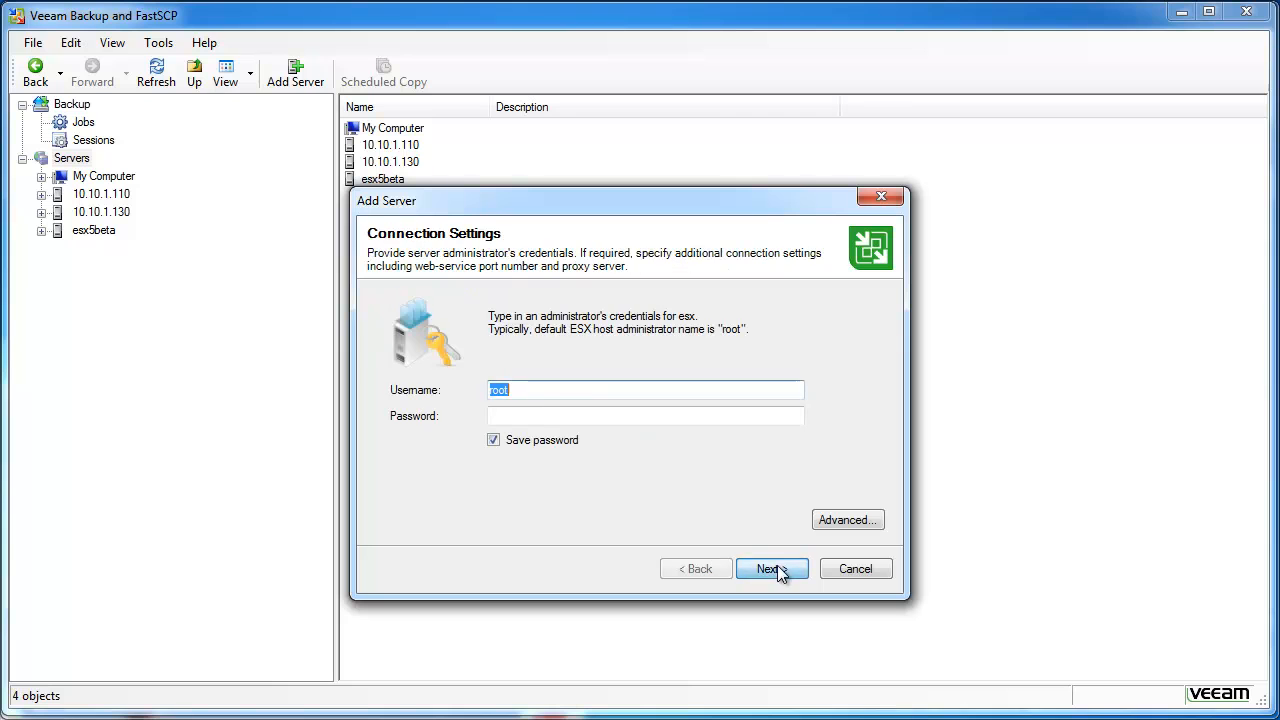
left_click(535, 413)
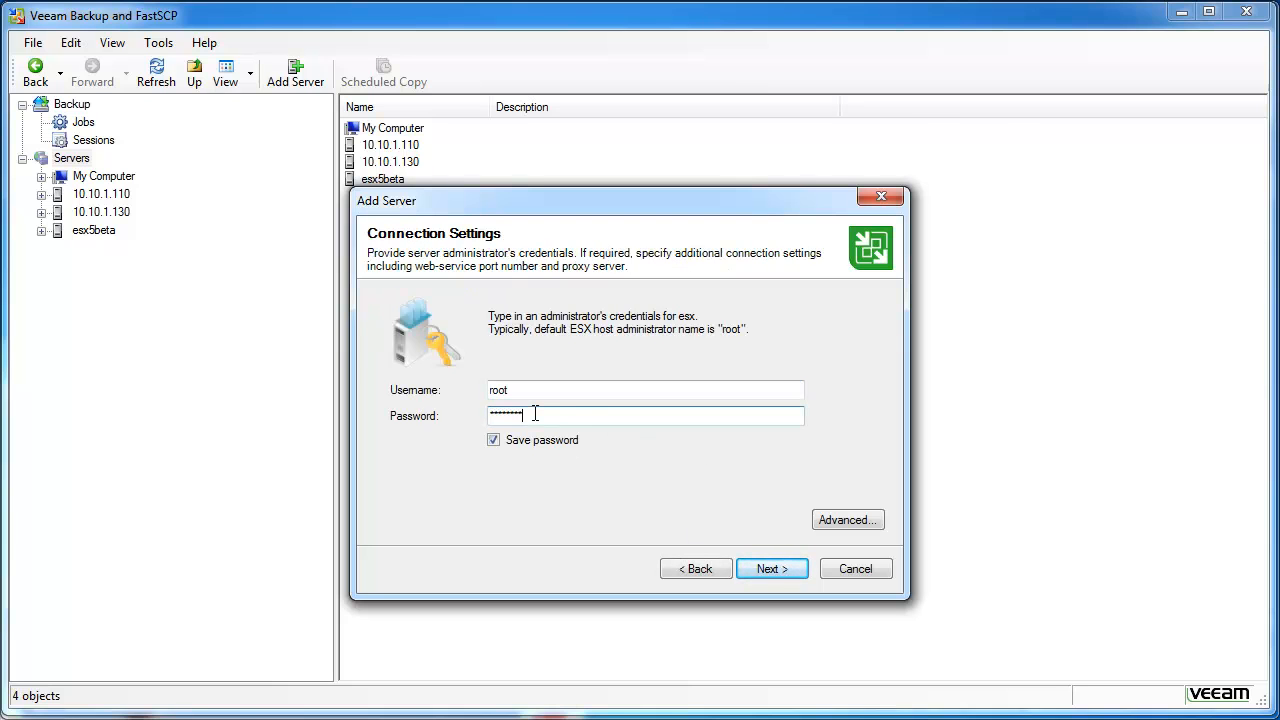
left_click(770, 570)
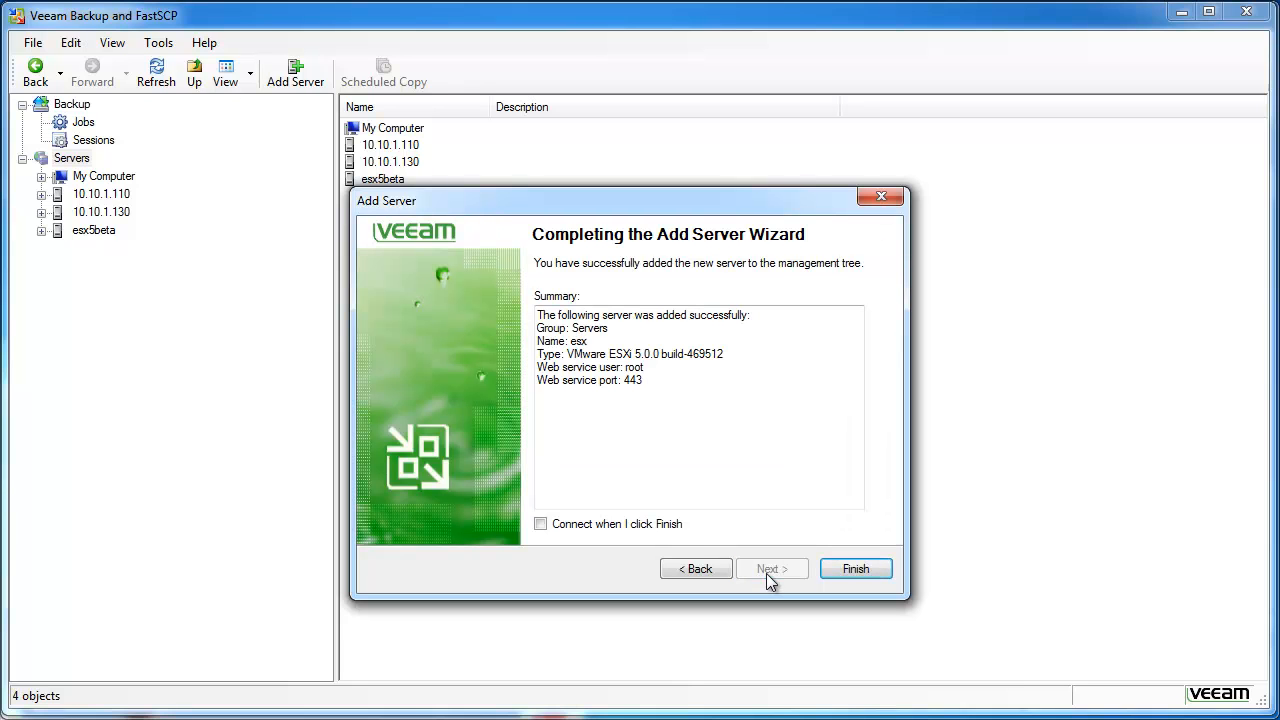
left_click(831, 570)
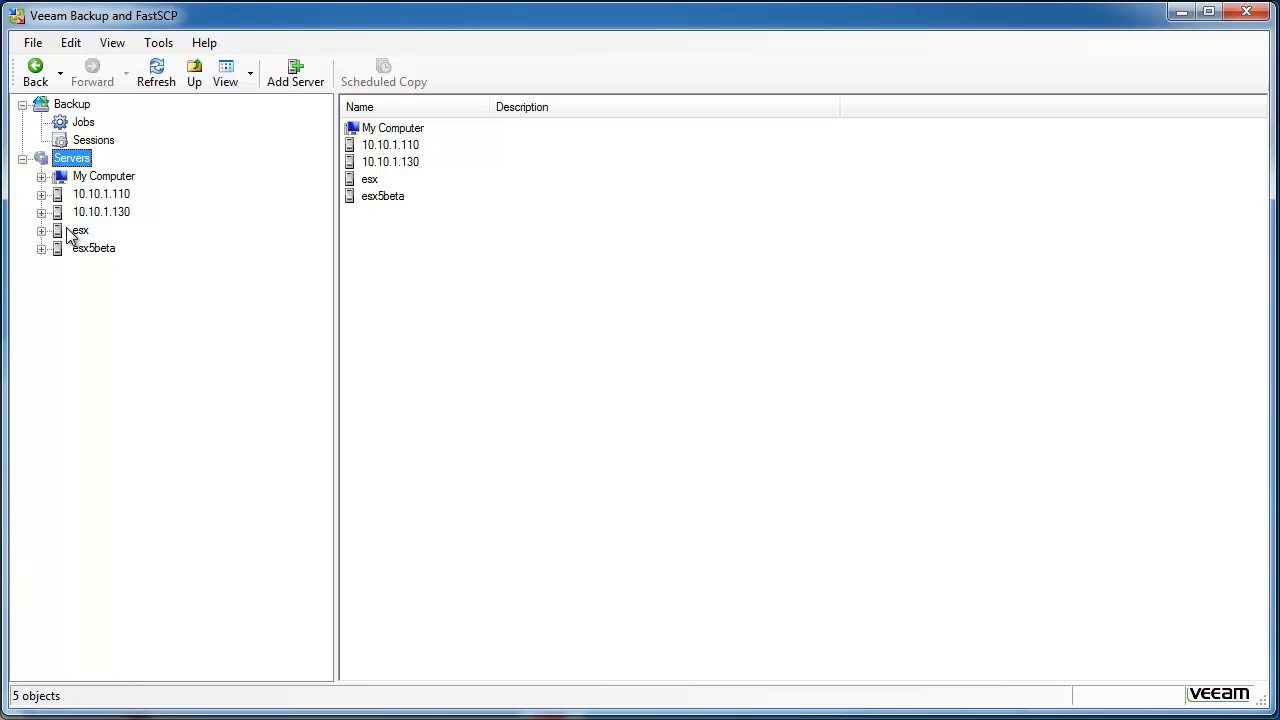
Expand esx and its 11TB RAID5 on LSI 9260-8i datastore, then open the iso folder.
left_click(41, 231)
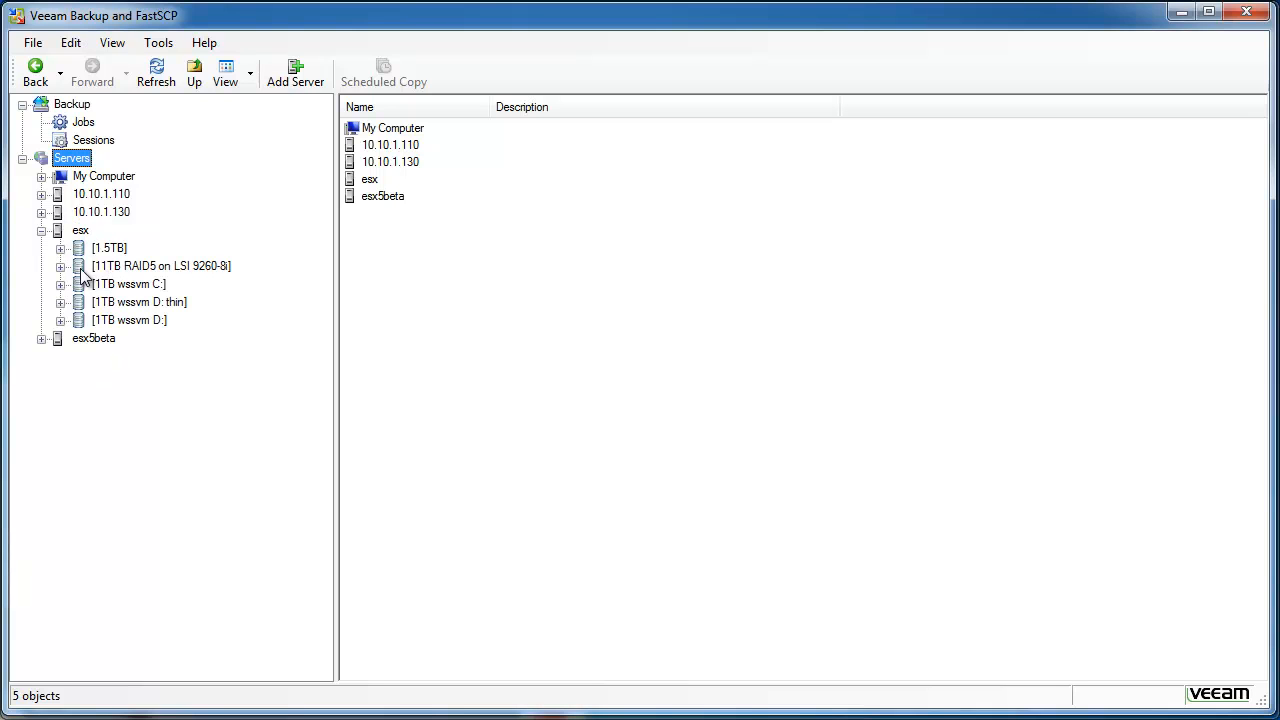
left_click(60, 266)
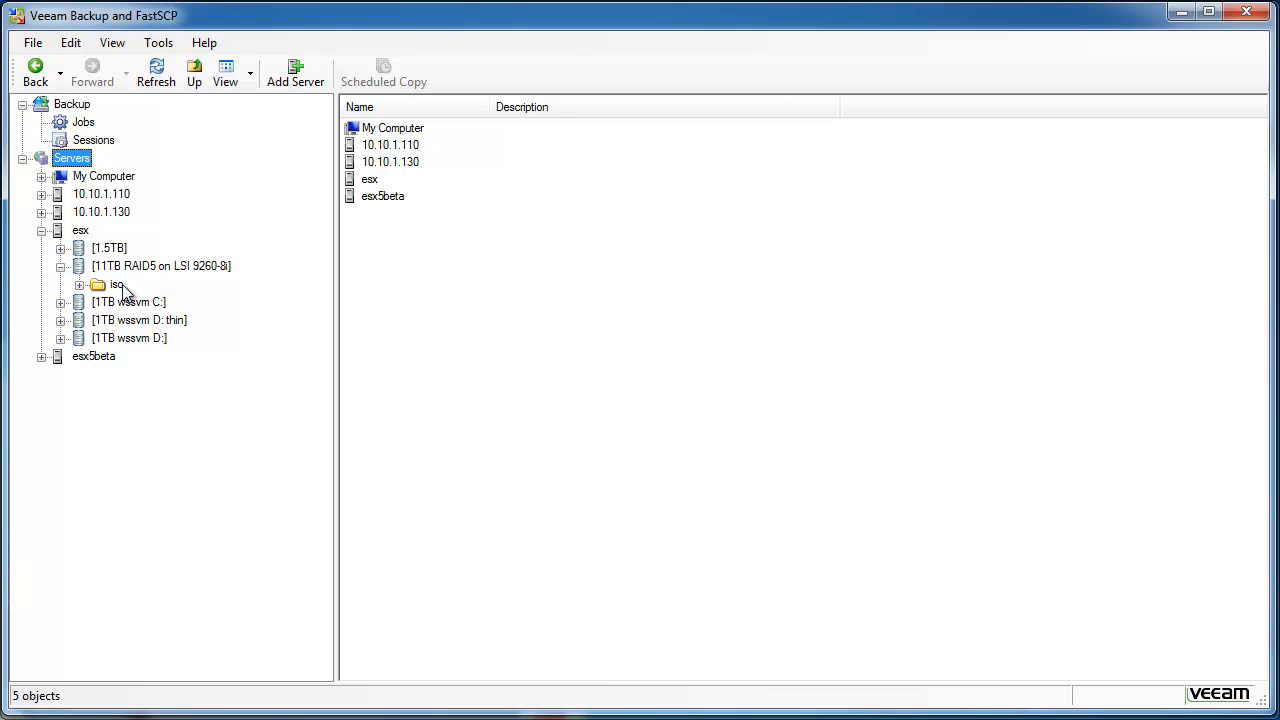
left_click(117, 285)
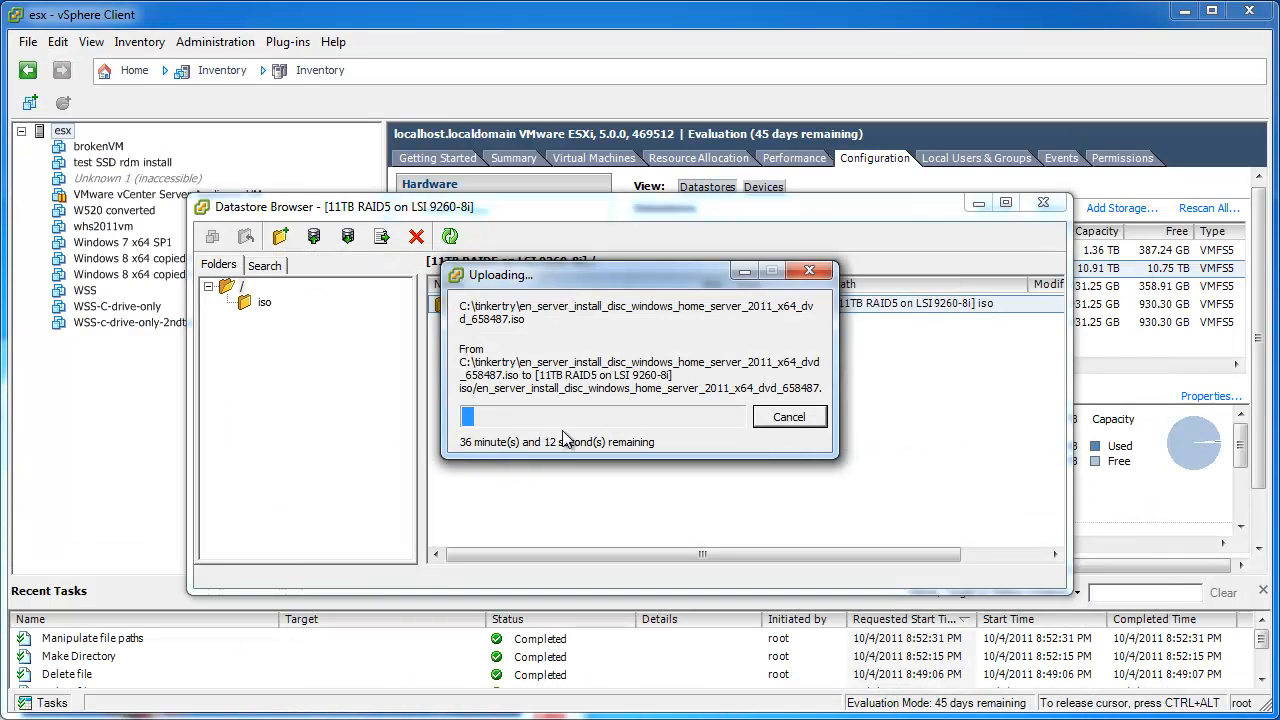
Cancel the slow ISO upload and close vSphere's Datastore Browser.
left_click(785, 420)
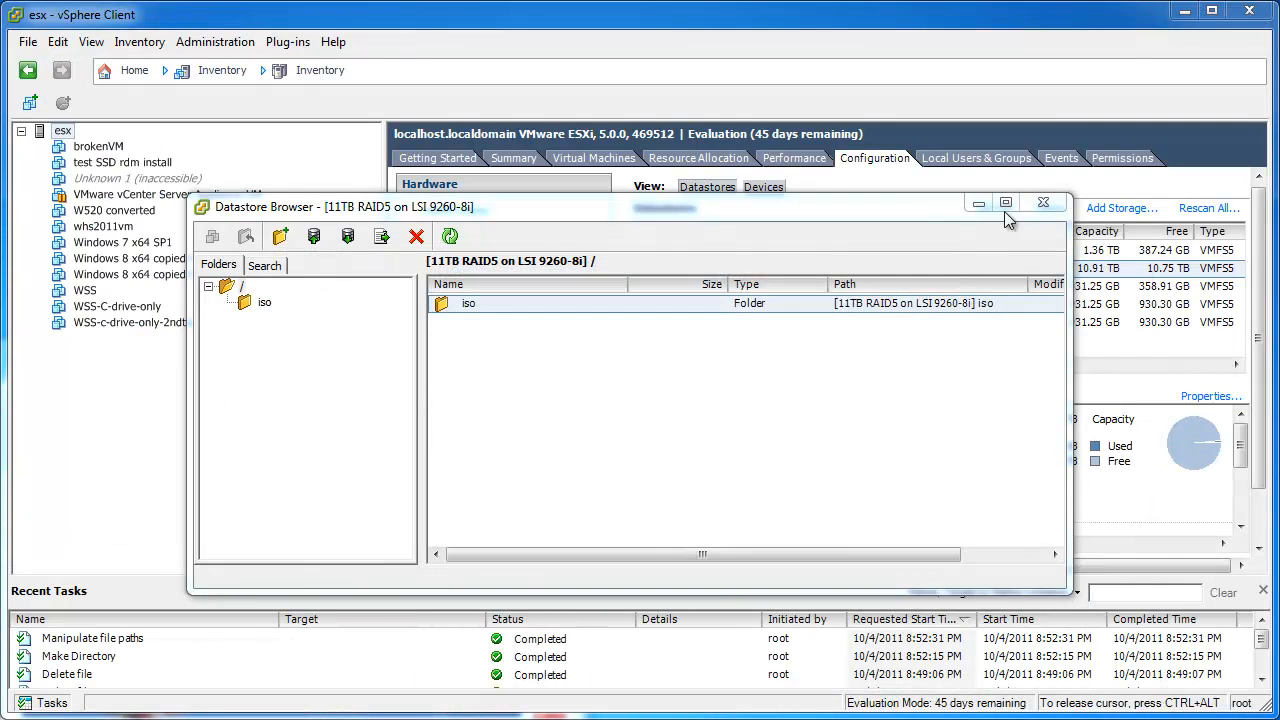
left_click(1043, 202)
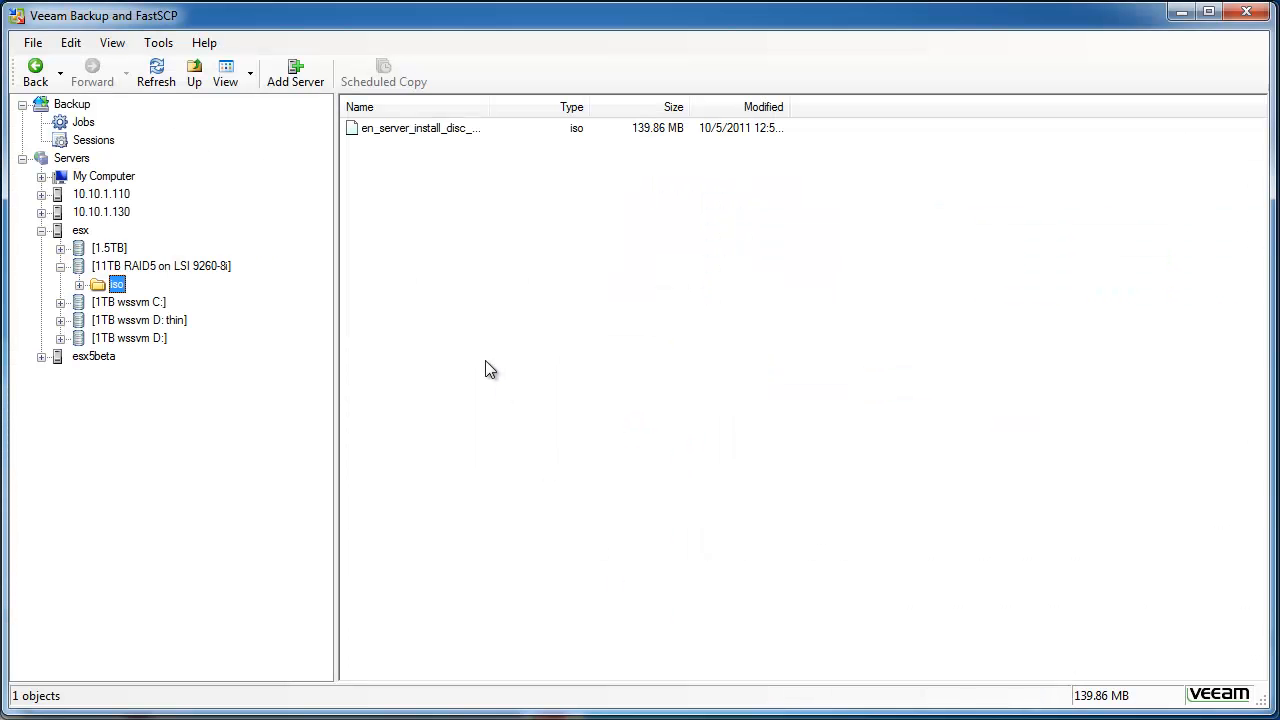
Copy the 4.01 GB install ISO from the local C: drive's tinkertry folder.
left_click(41, 177)
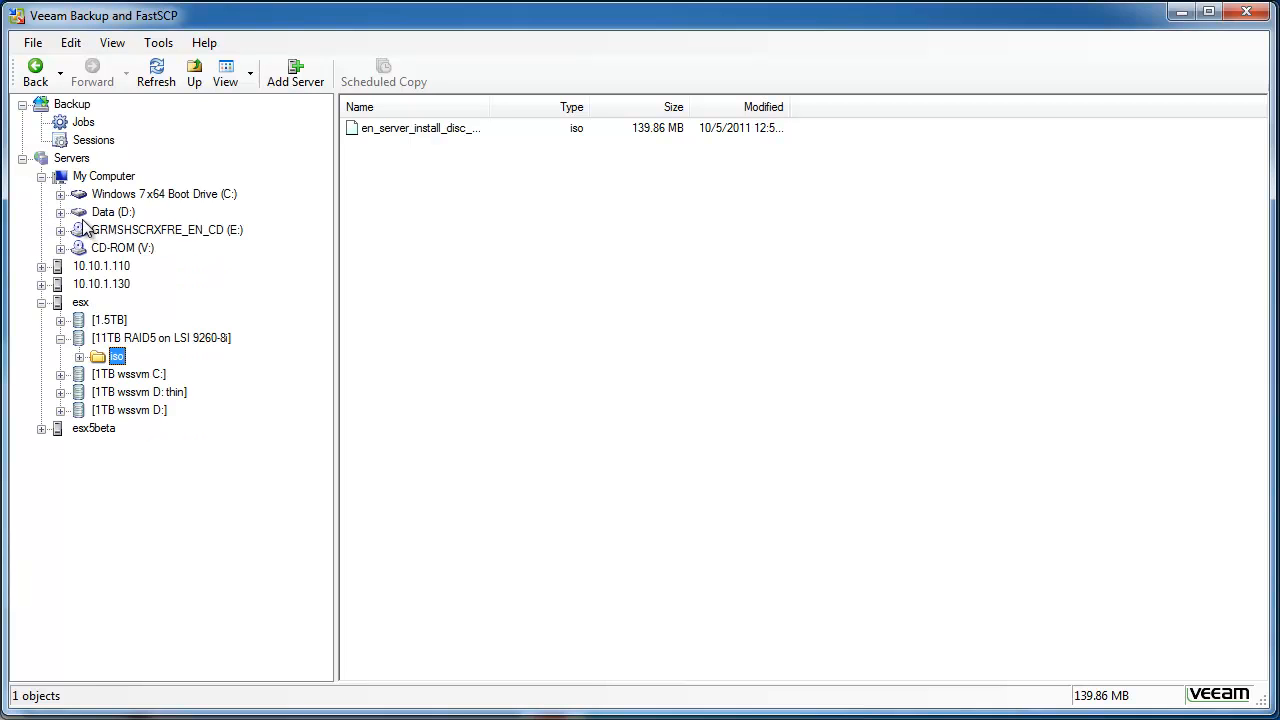
left_click(60, 195)
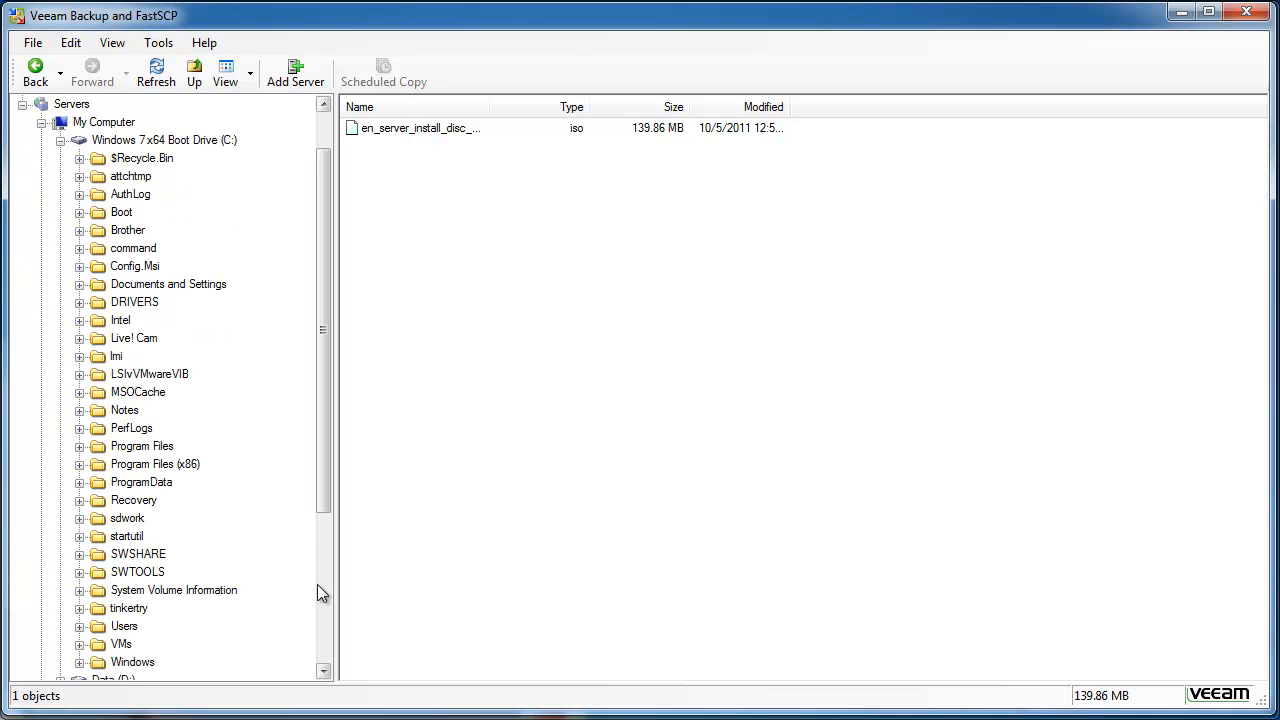
left_click(138, 608)
right_click(427, 134)
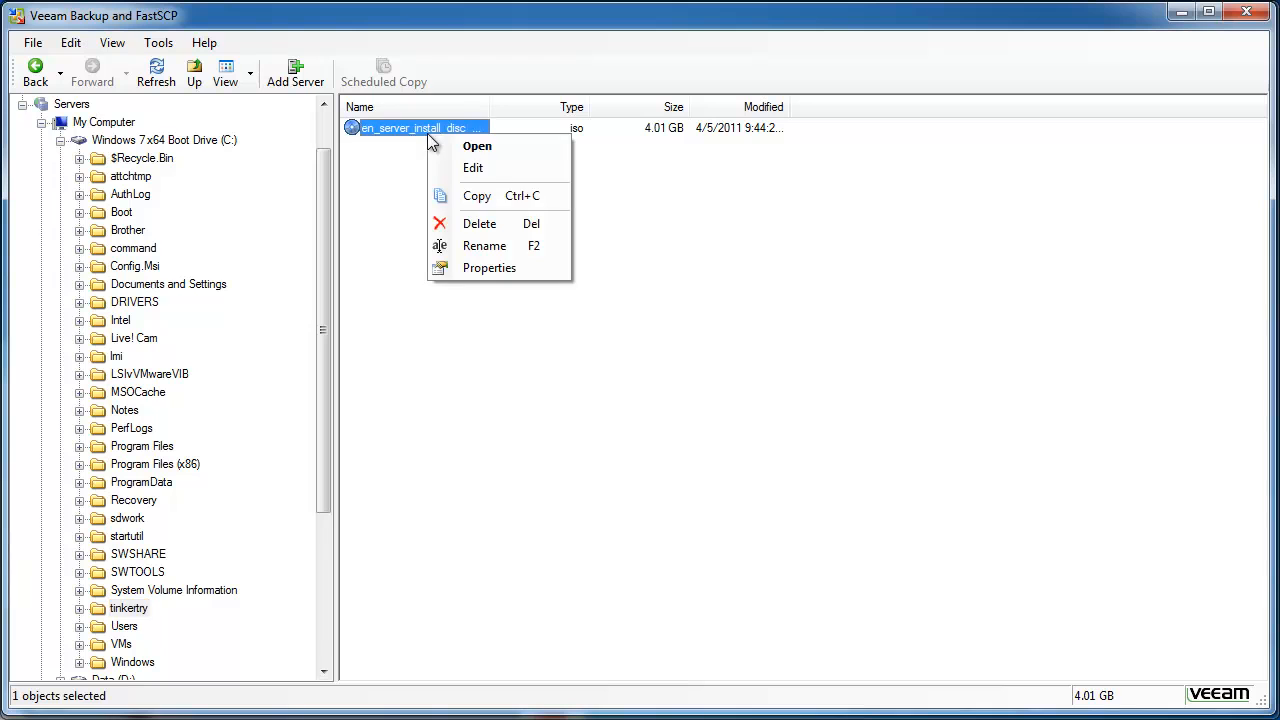
left_click(465, 196)
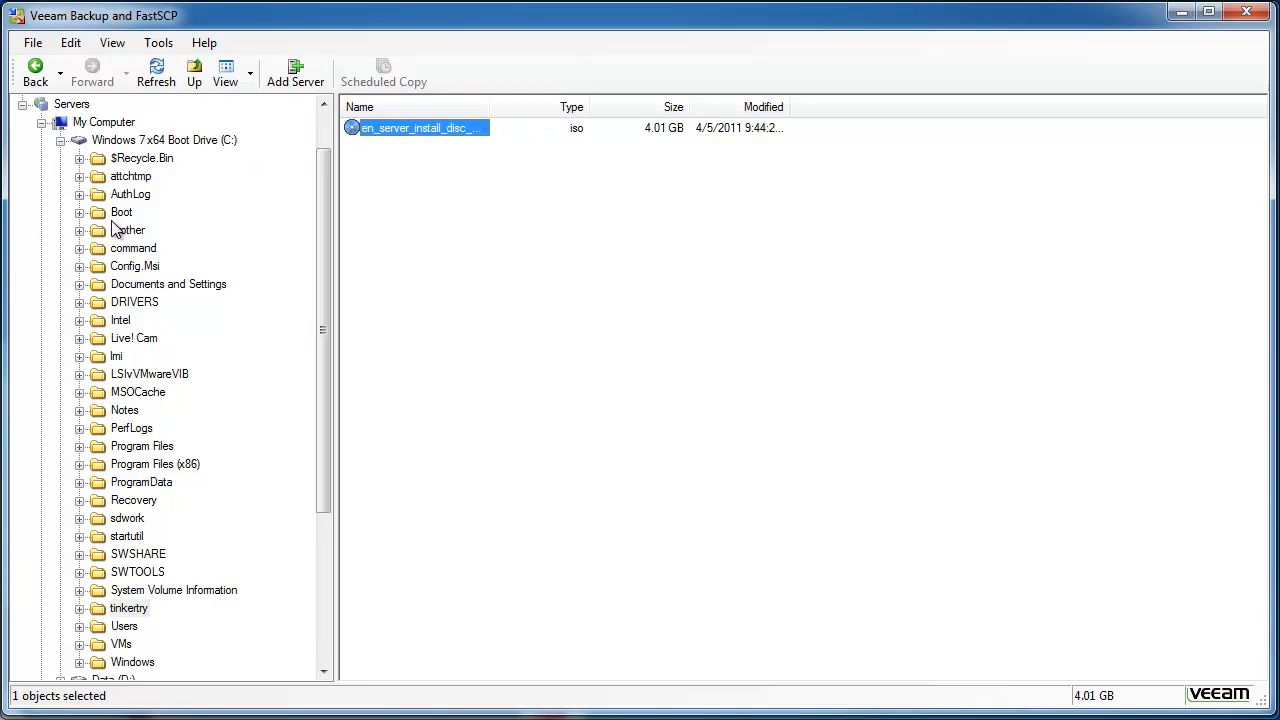
Open esx's iso folder on the 11TB RAID5 datastore and bring up its file-list menu.
left_click(58, 140)
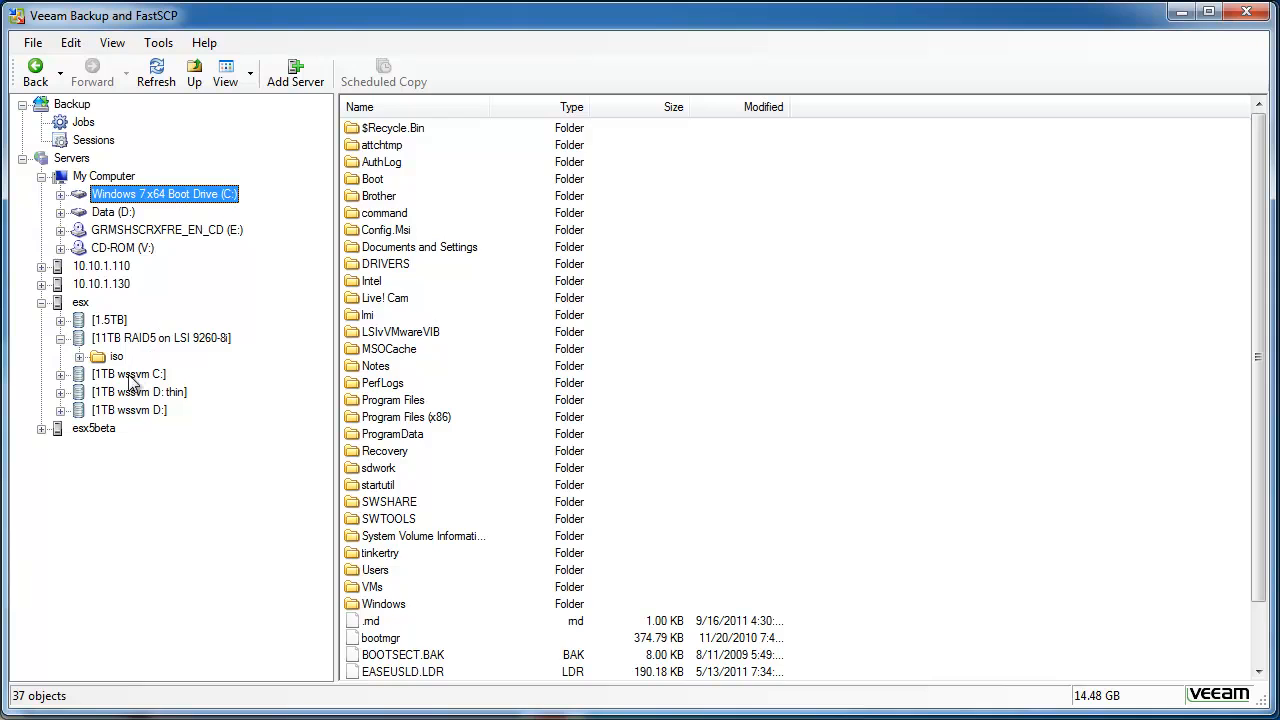
left_click(102, 358)
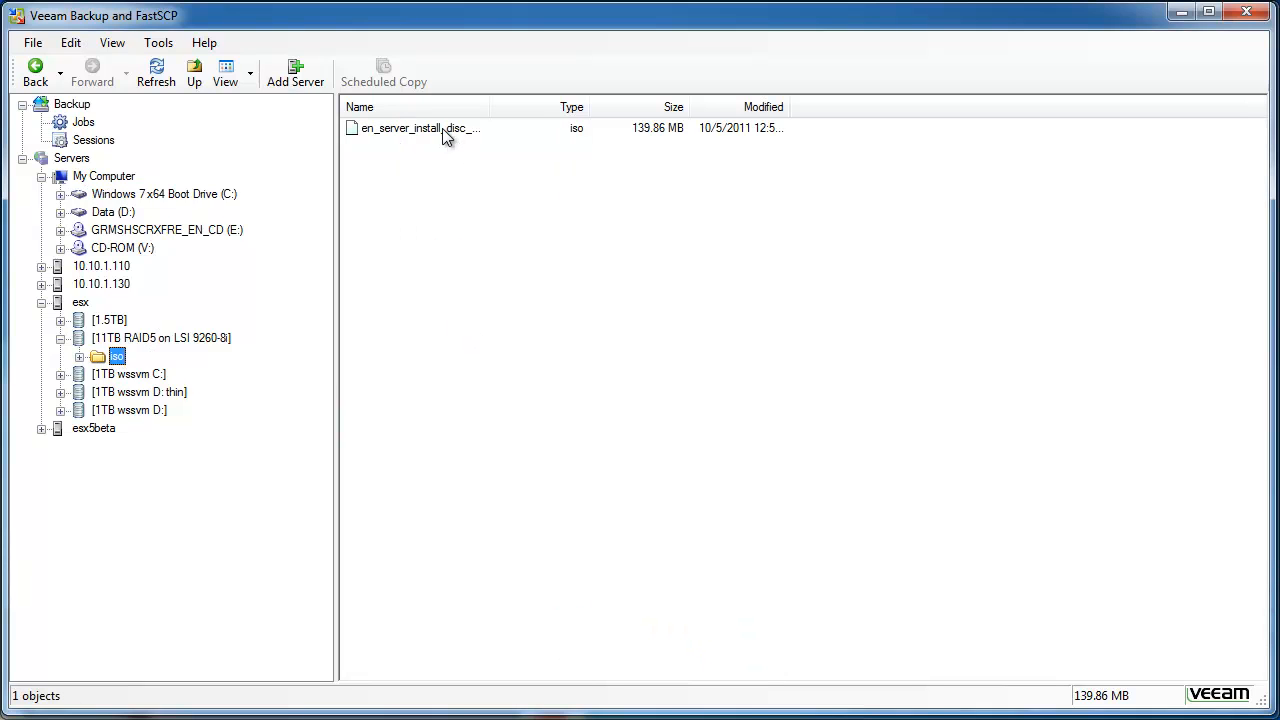
right_click(478, 250)
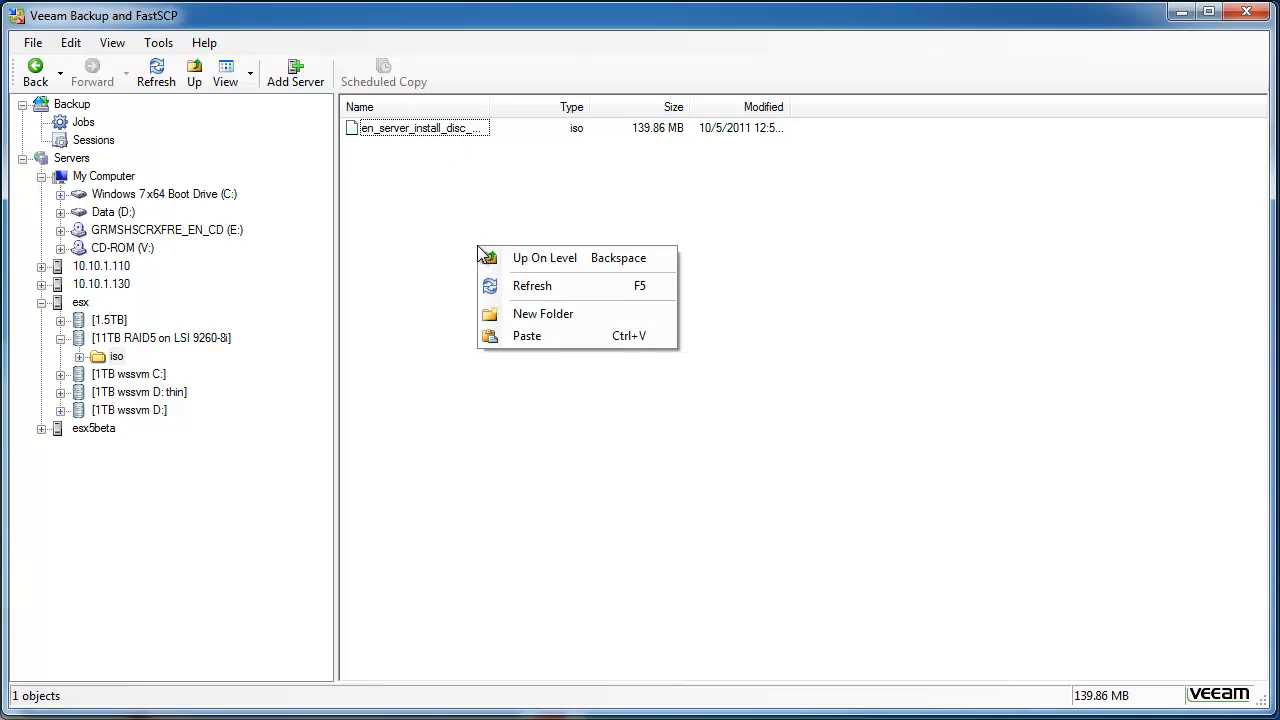
Paste the 4.01 GB ISO into the iso folder, refresh the listing, then minimize Veeam.
left_click(528, 336)
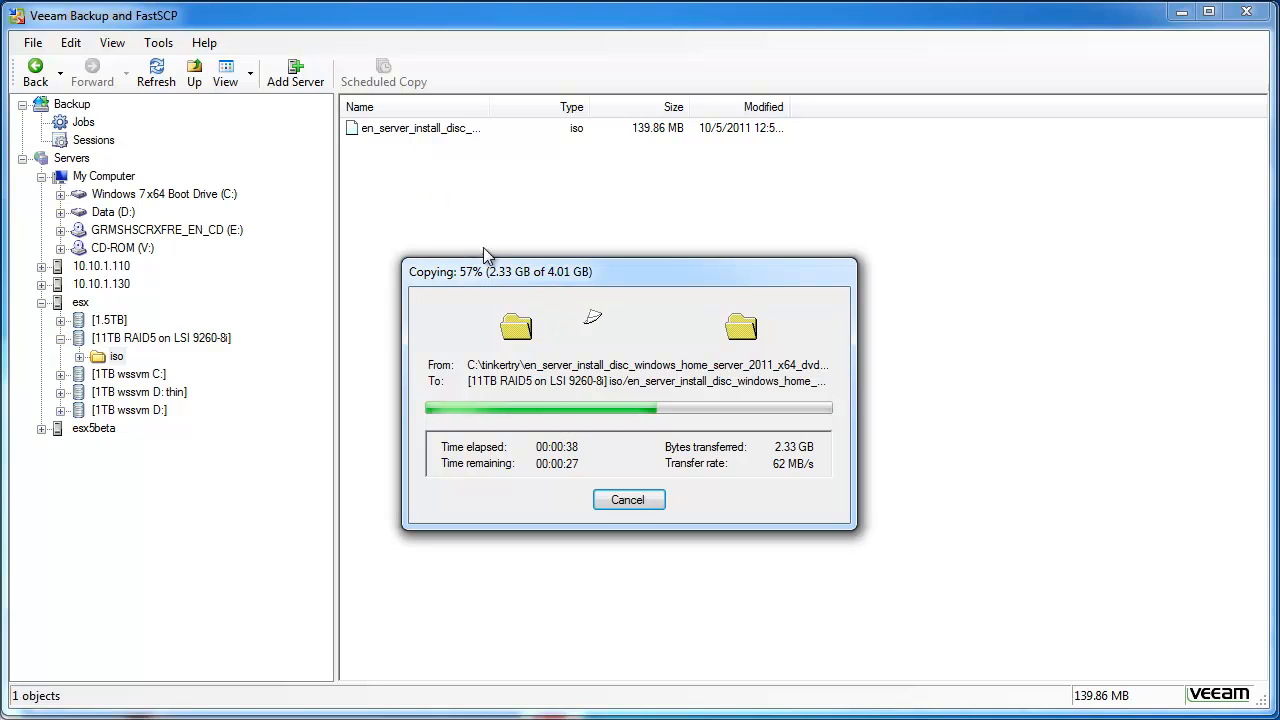
left_click_drag(537, 277, 357, 490)
left_click(152, 76)
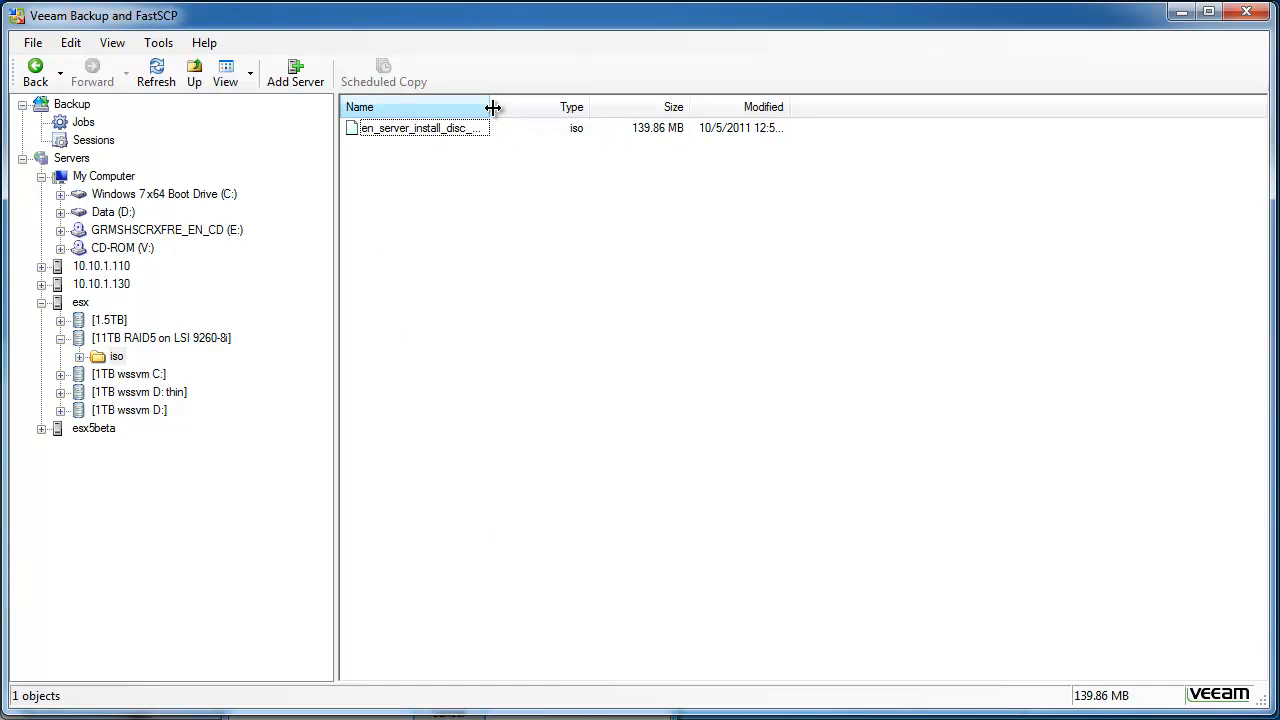
left_click(160, 68)
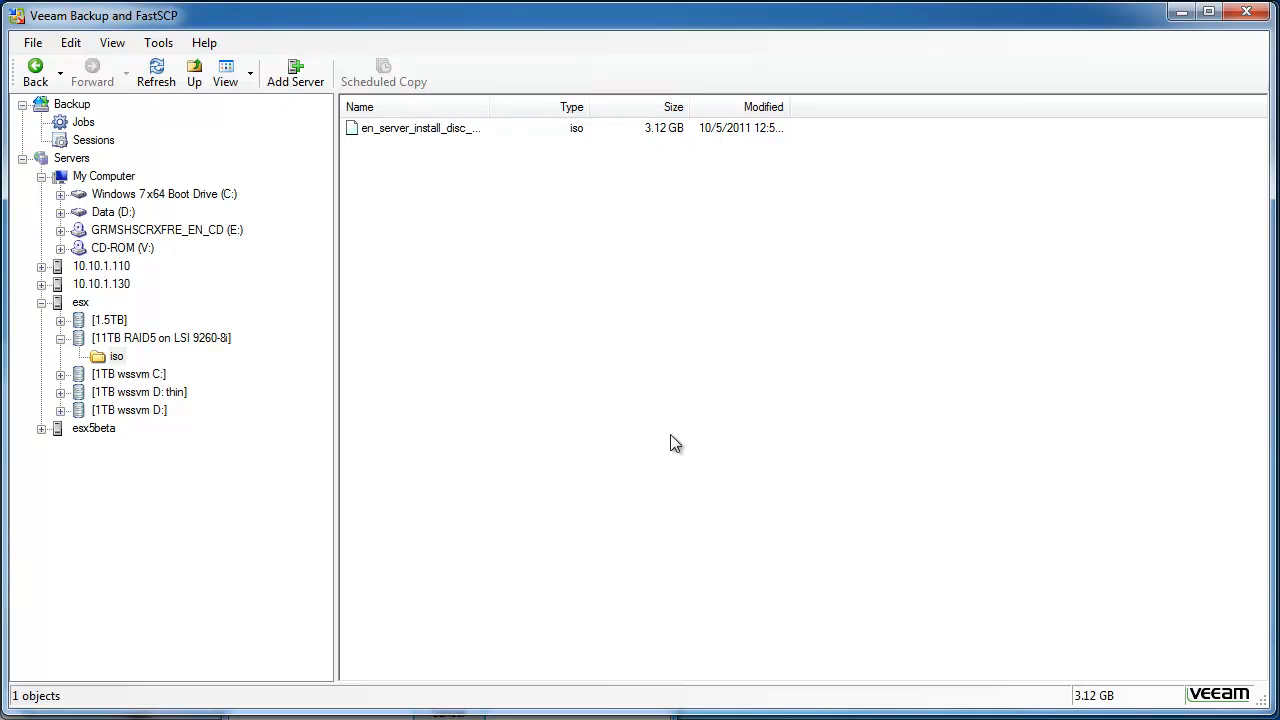
left_click_drag(658, 708, 791, 231)
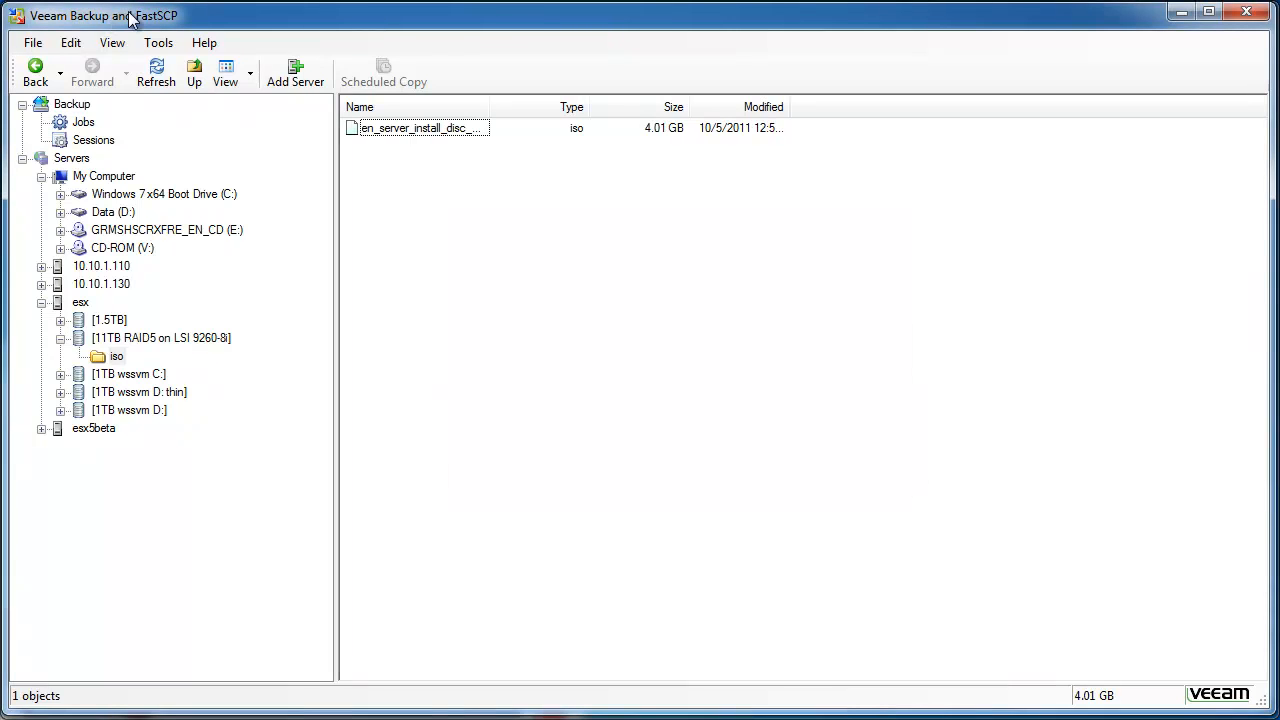
left_click(1178, 13)
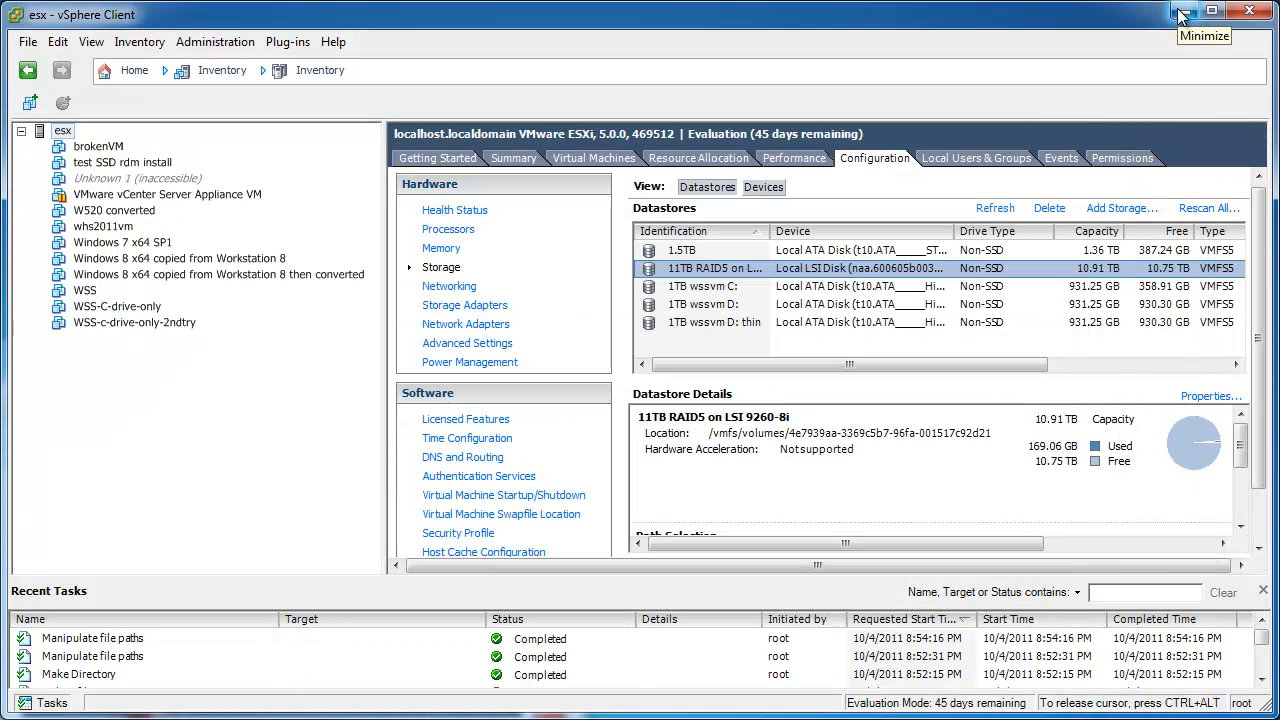
Start a Custom new virtual machine on host esx and name it whs2011.
left_click(595, 160)
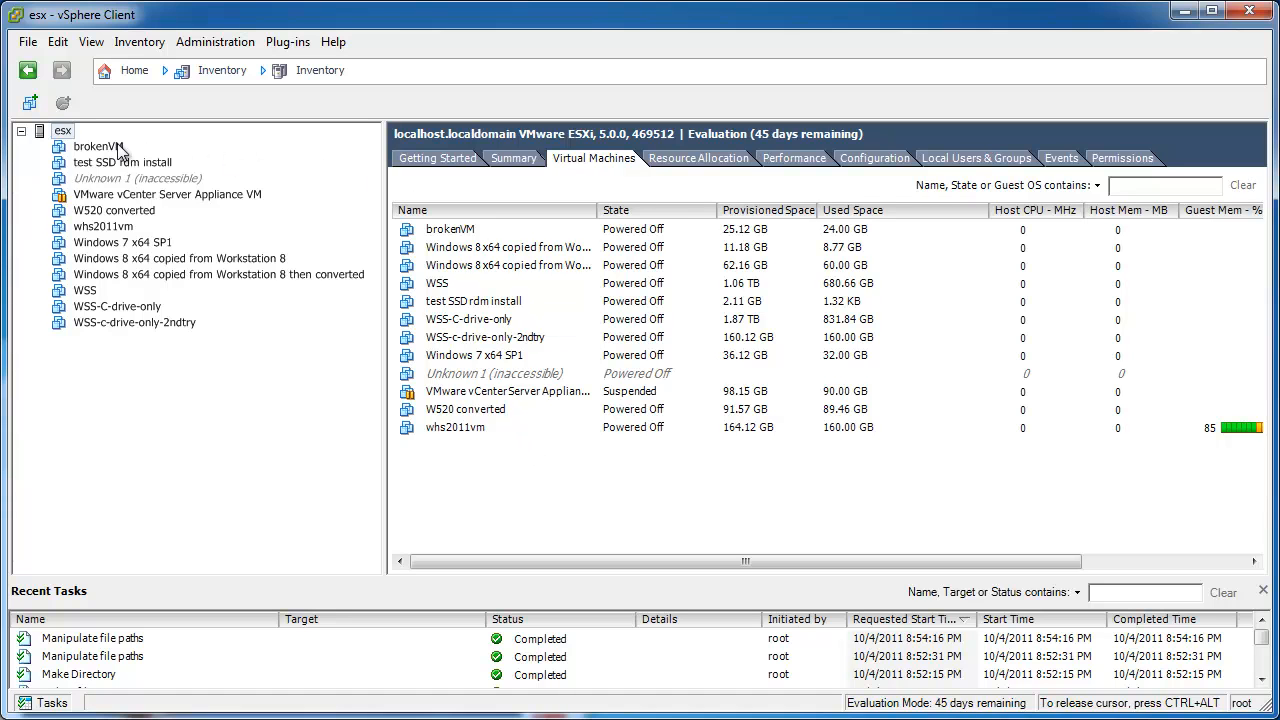
left_click(62, 132)
right_click(62, 133)
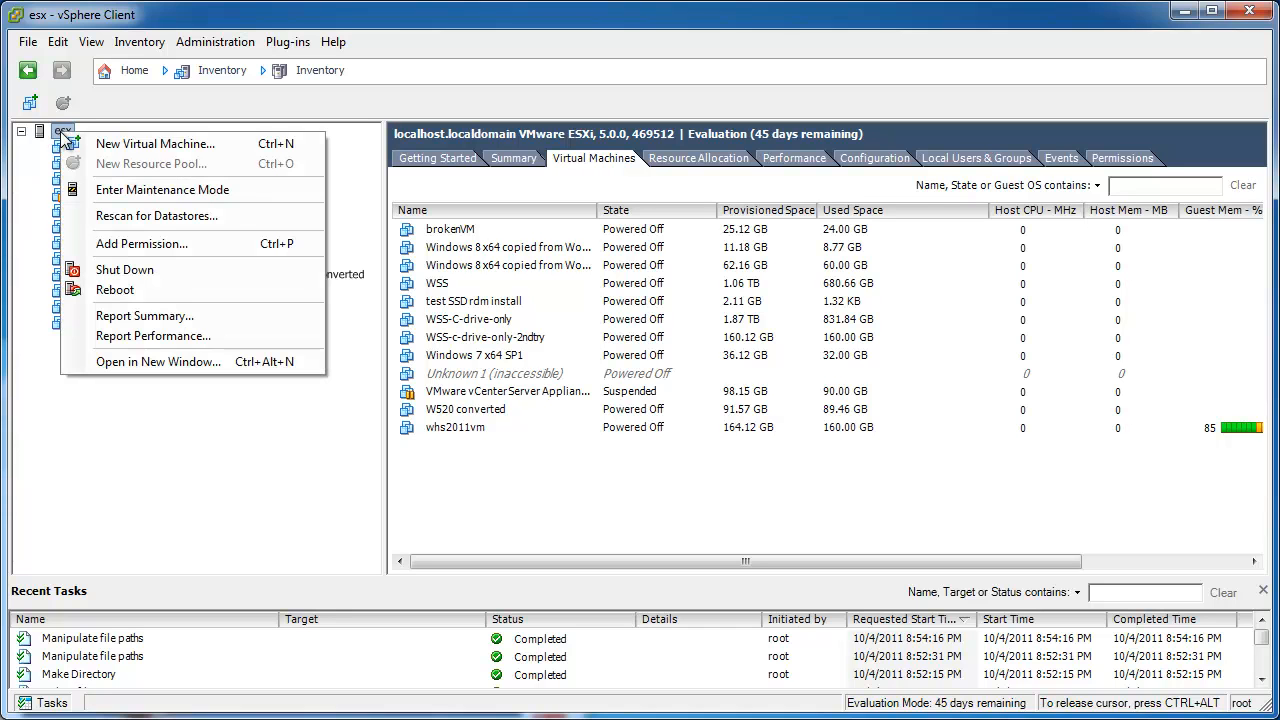
left_click(232, 143)
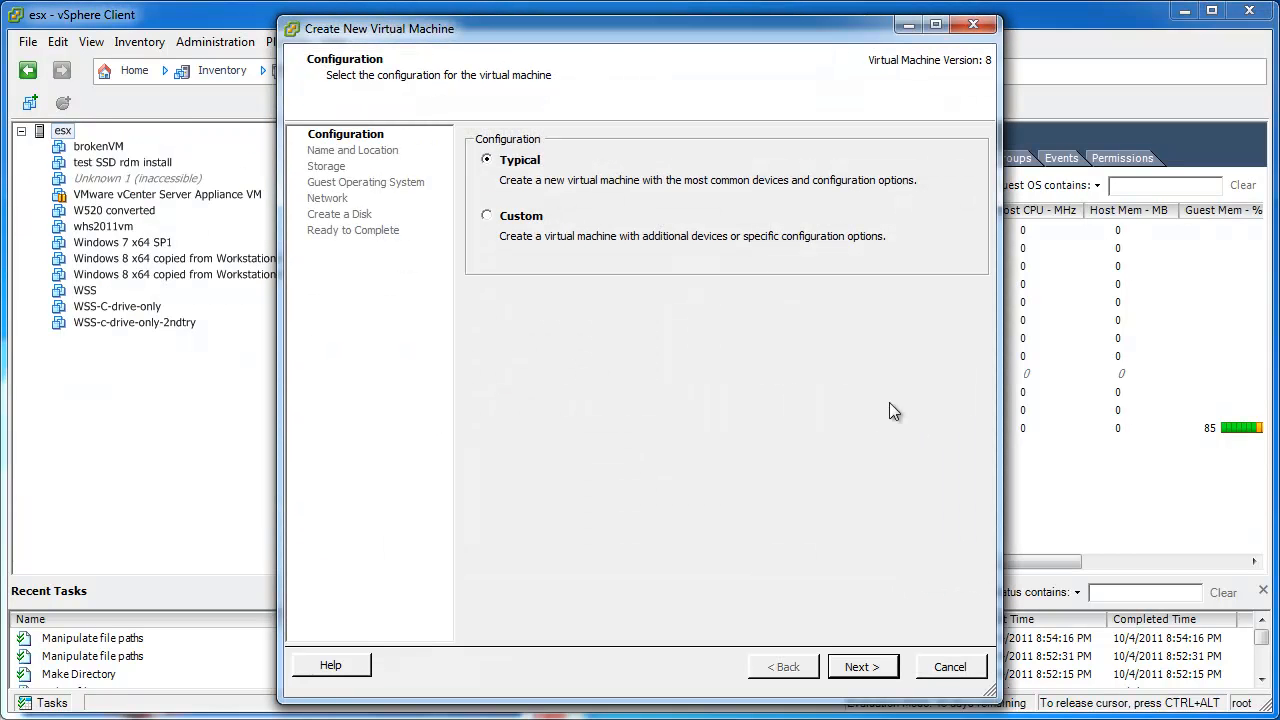
left_click(528, 218)
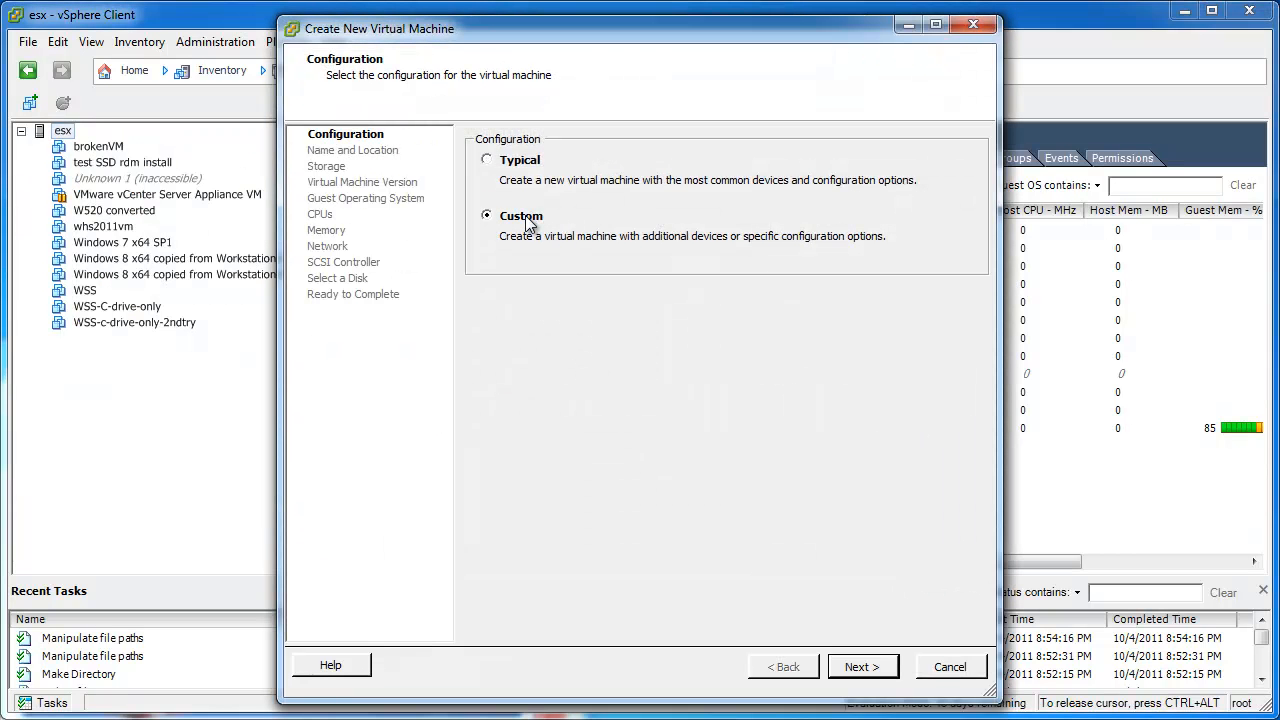
left_click(862, 667)
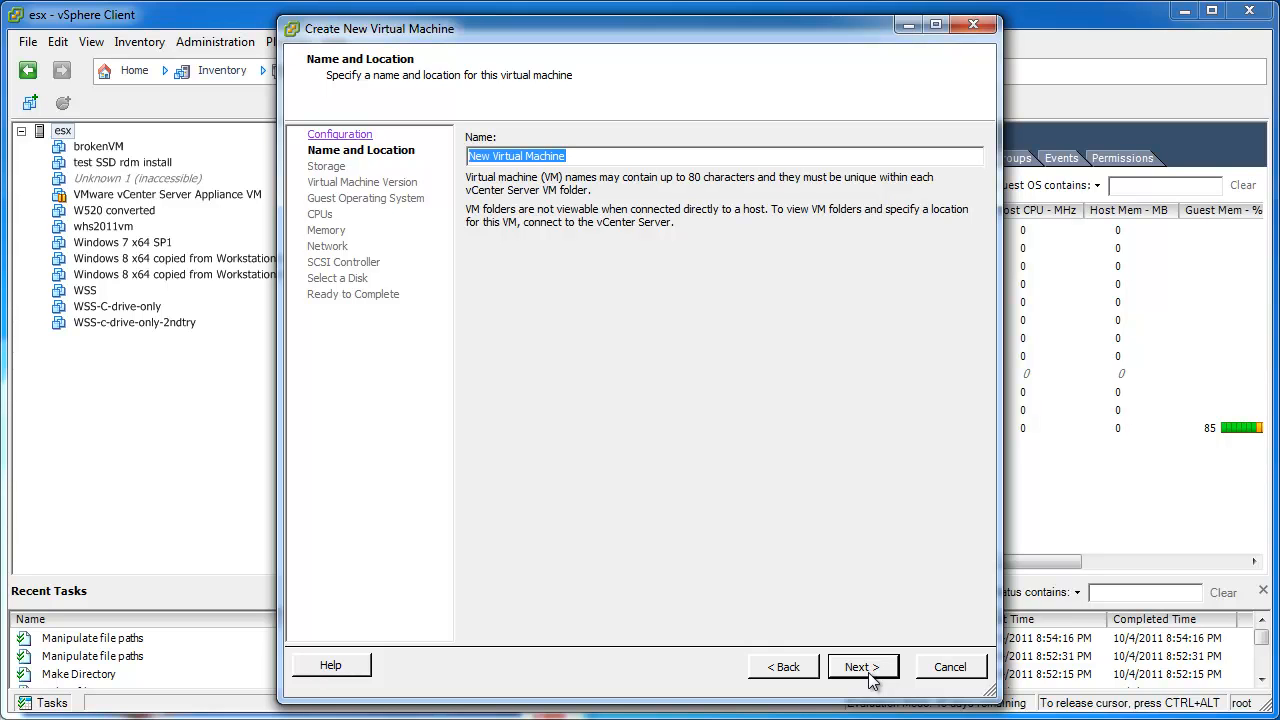
type("whs")
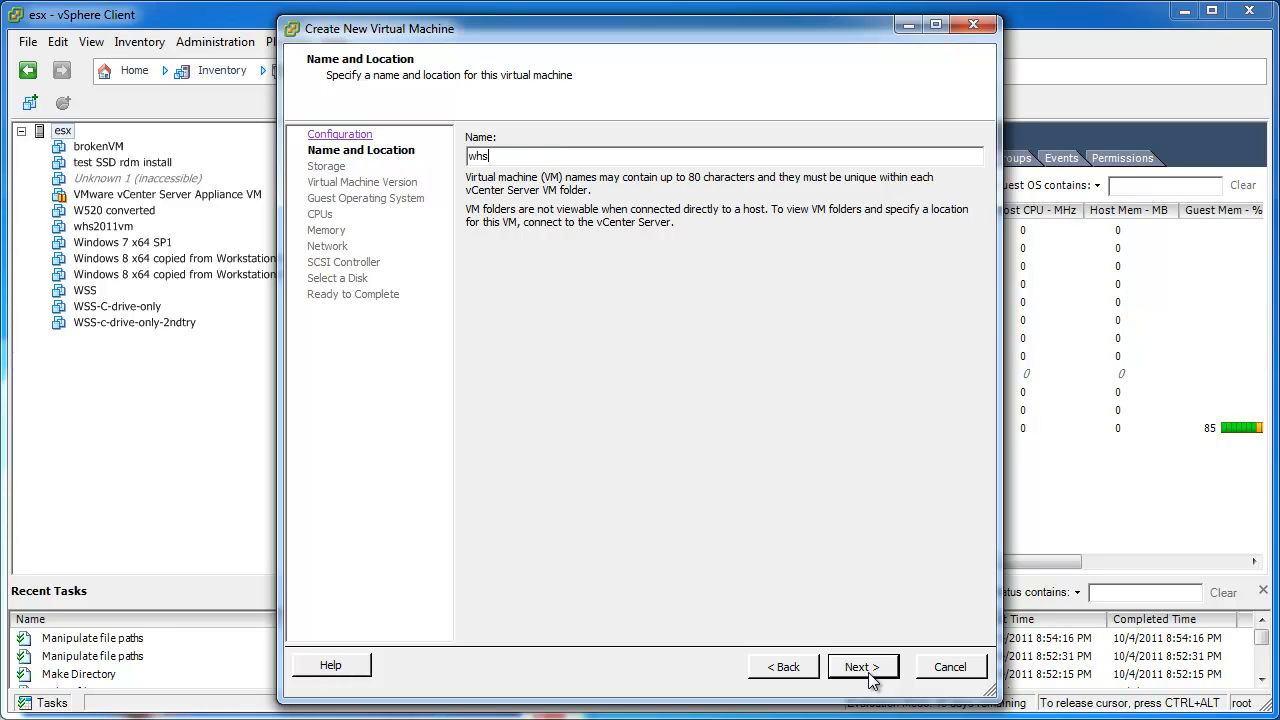
type("2011")
Store the VM on the 11TB RAID5 datastore and keep virtual machine version 8.
left_click(862, 667)
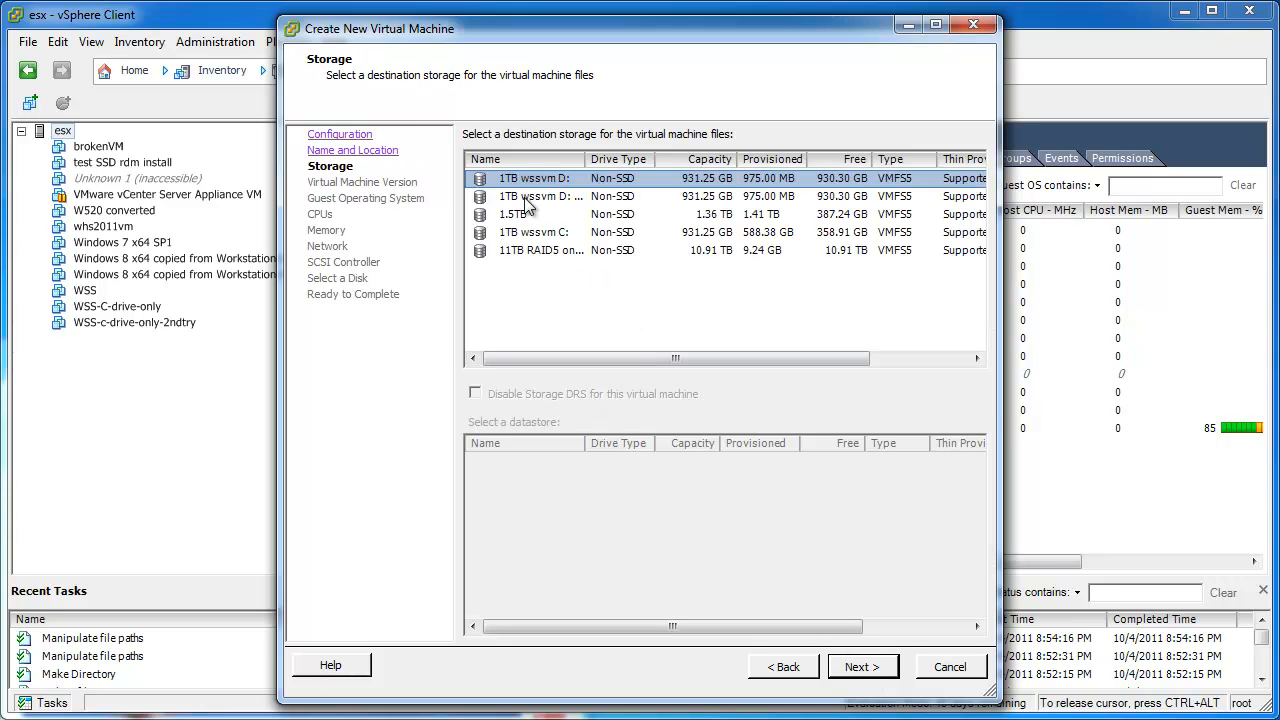
left_click(522, 252)
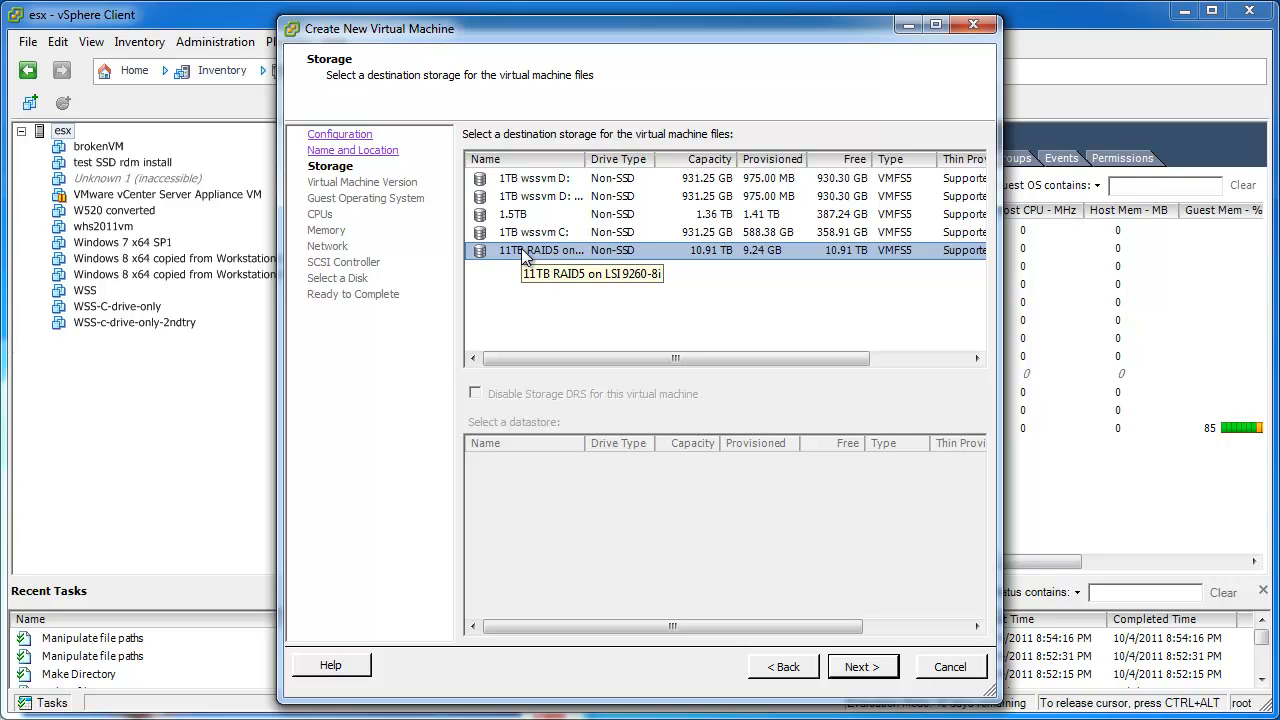
left_click(877, 679)
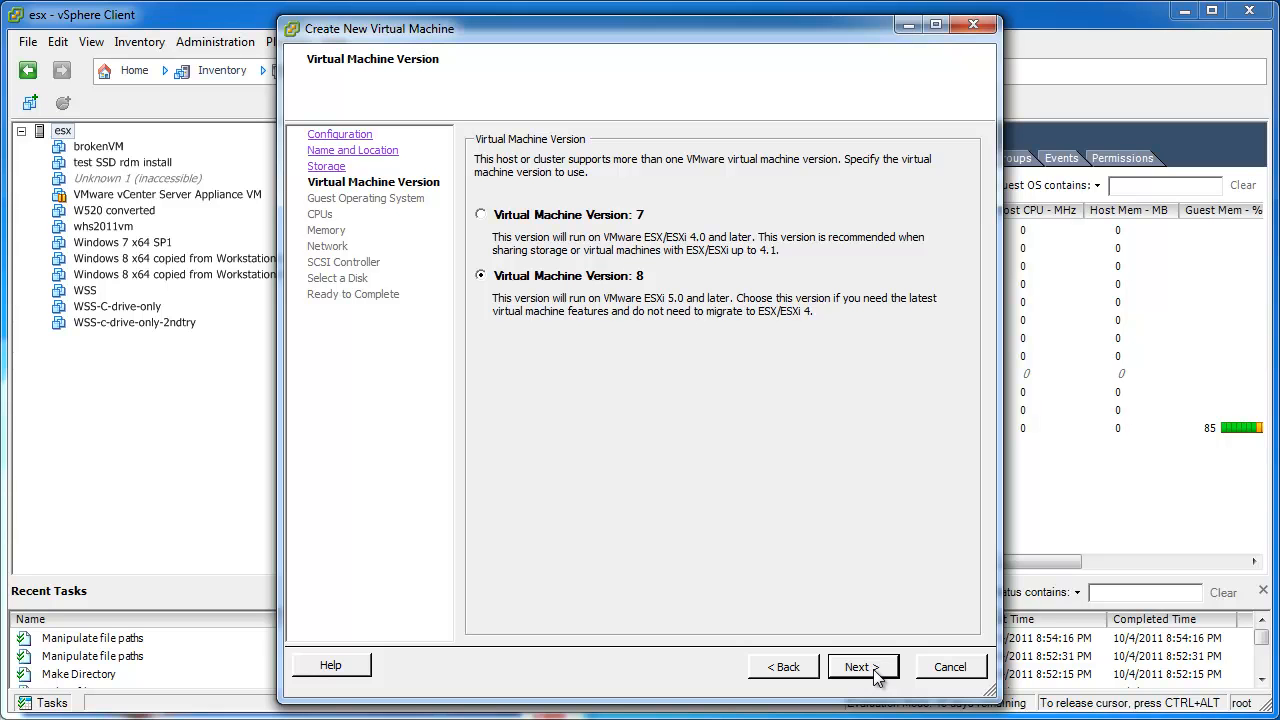
left_click(877, 679)
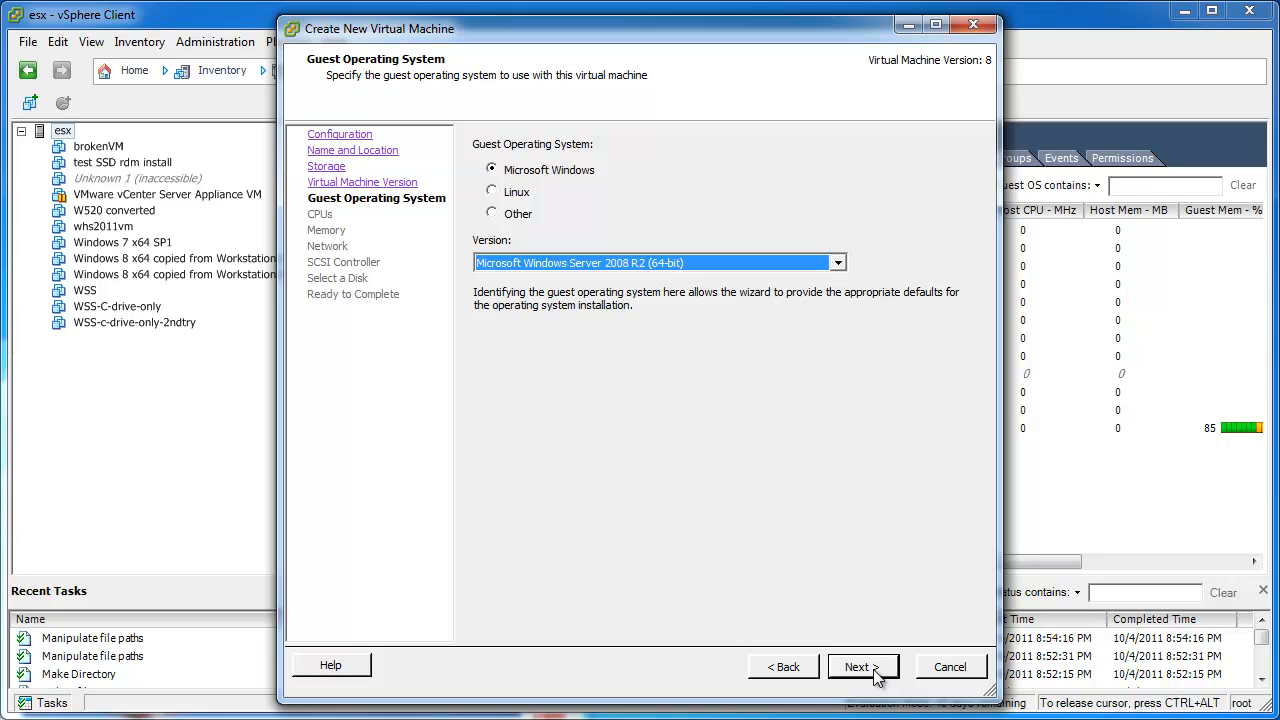
Keep Windows Server 2008 R2 64-bit, 1 CPU, 4 GB memory, one E1000 NIC and LSI Logic SAS.
left_click(877, 678)
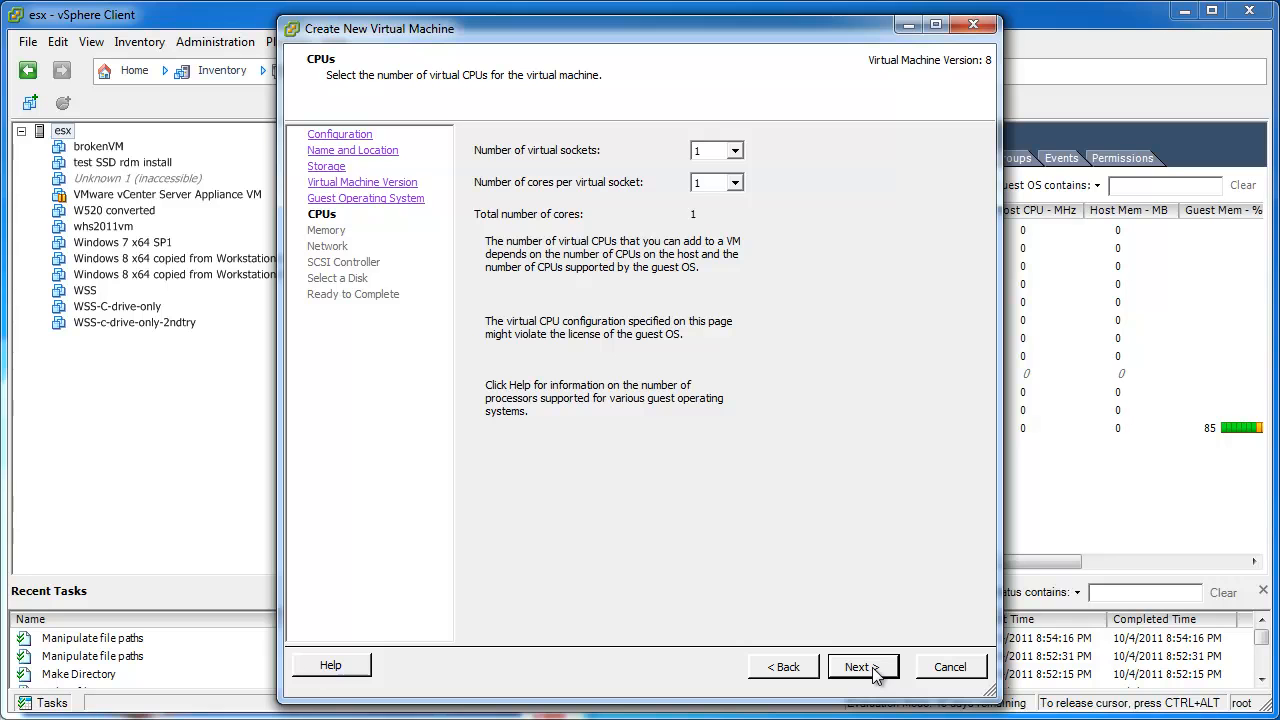
left_click(873, 671)
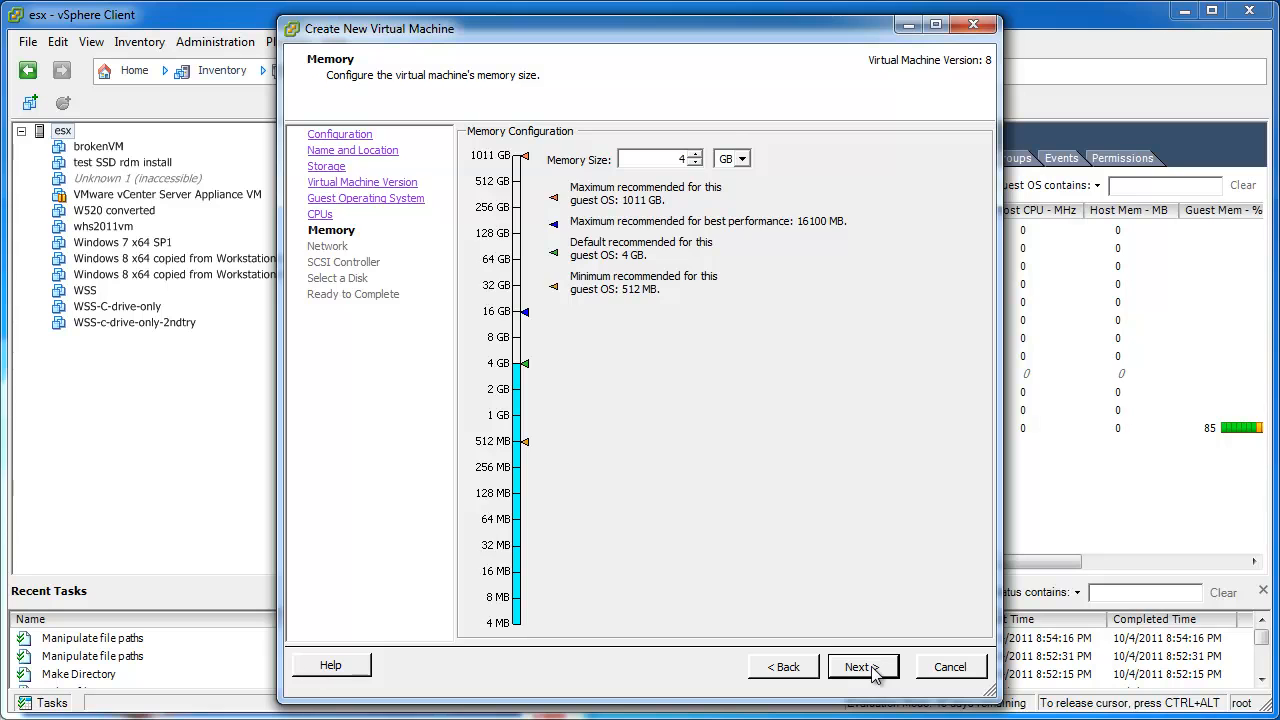
left_click(860, 667)
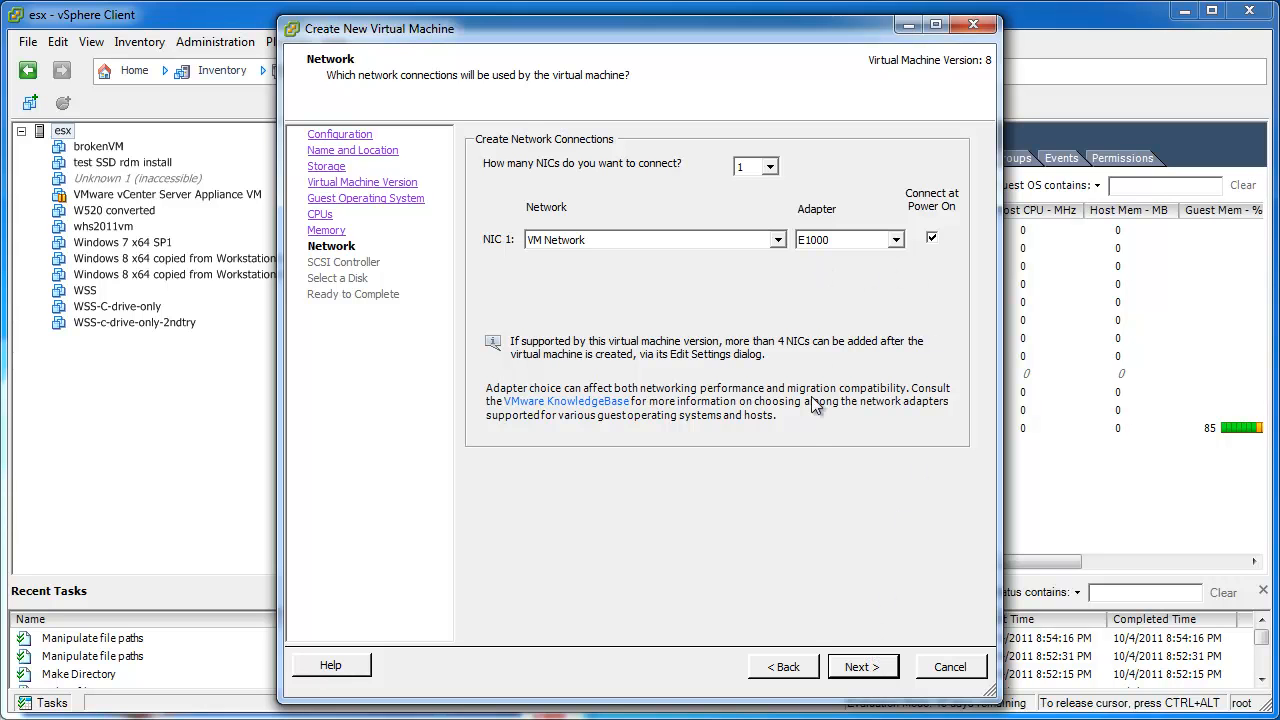
left_click(870, 676)
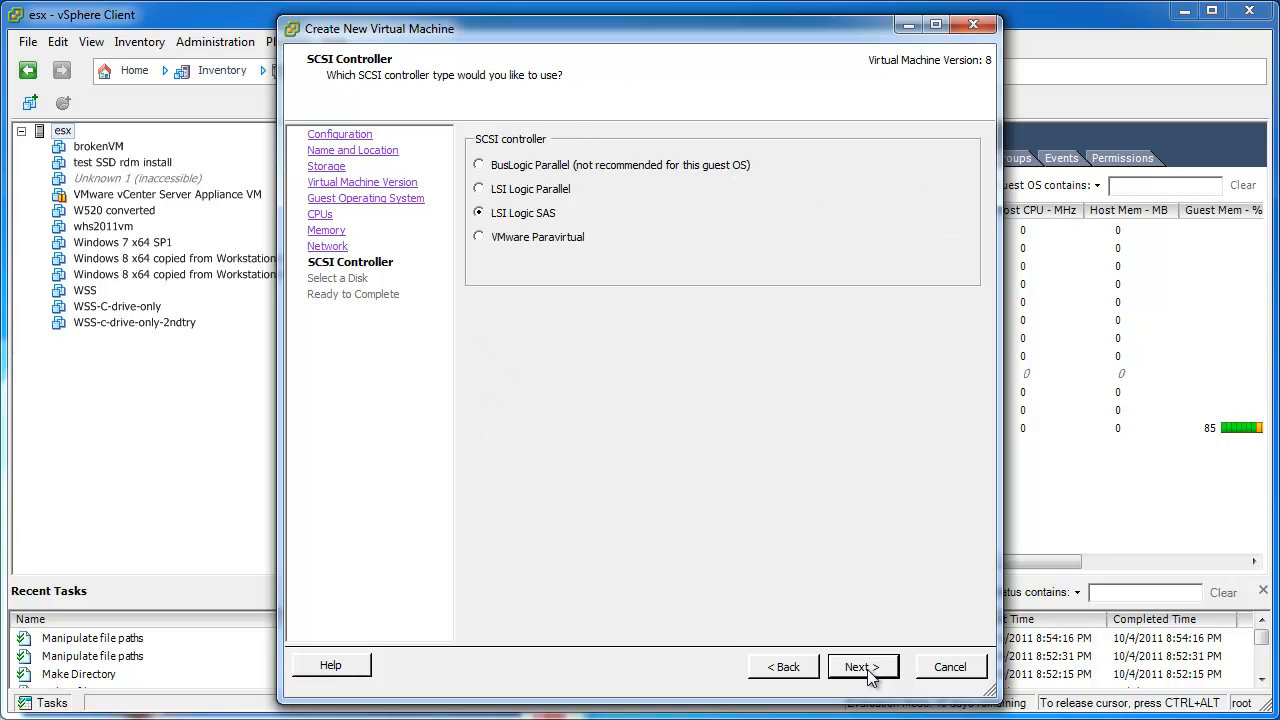
left_click(870, 676)
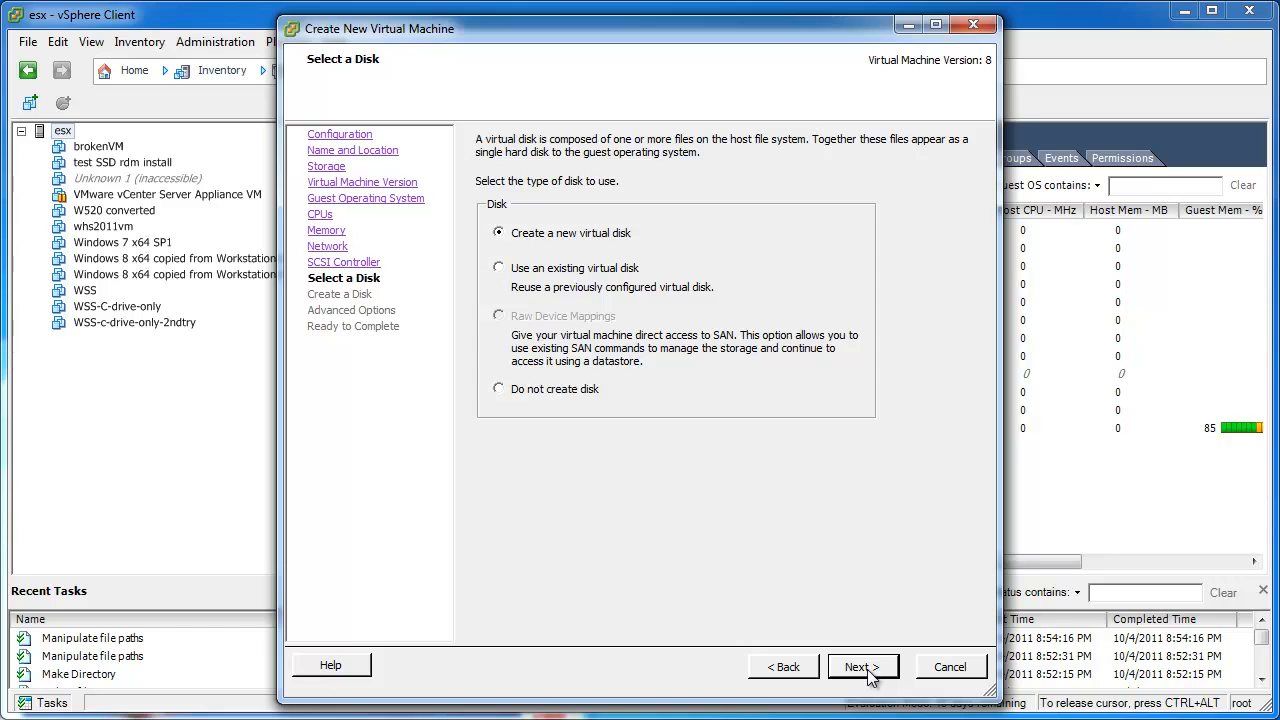
Create a new 160 GB flat virtual disk, keeping the default advanced disk options.
left_click(868, 676)
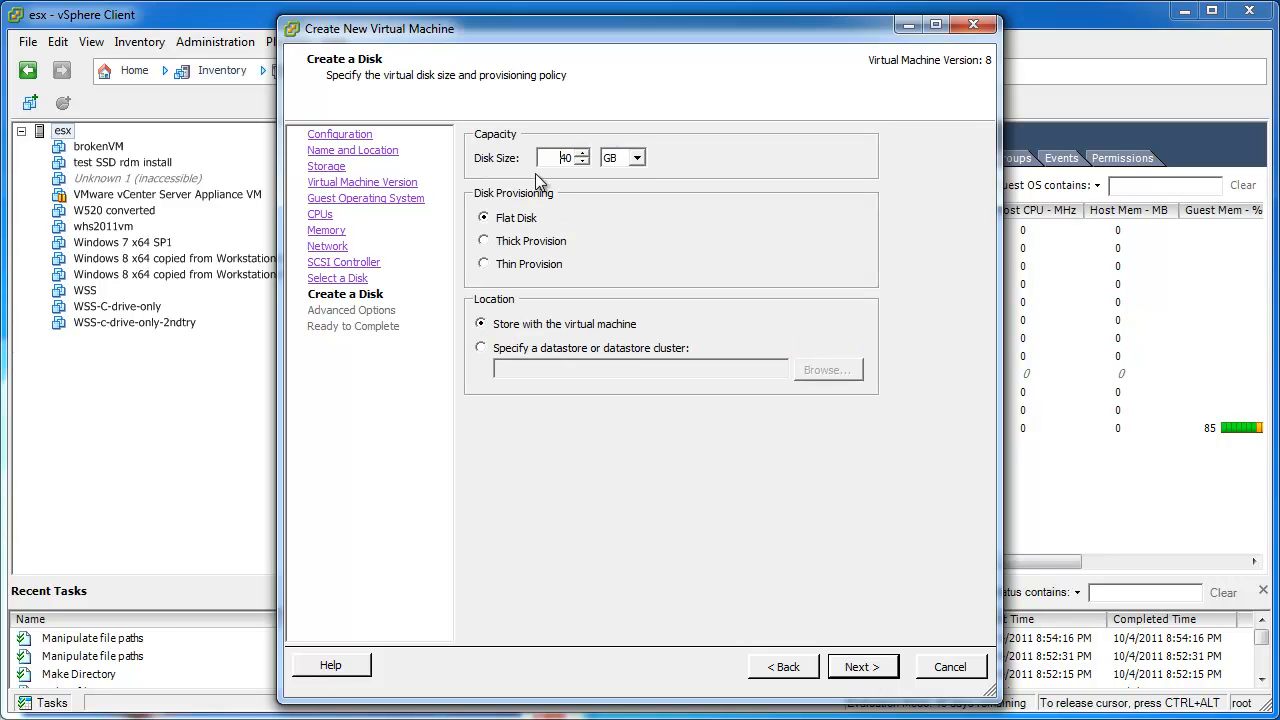
key("BackSpace")
key("BackSpace")
type("160")
left_click(860, 667)
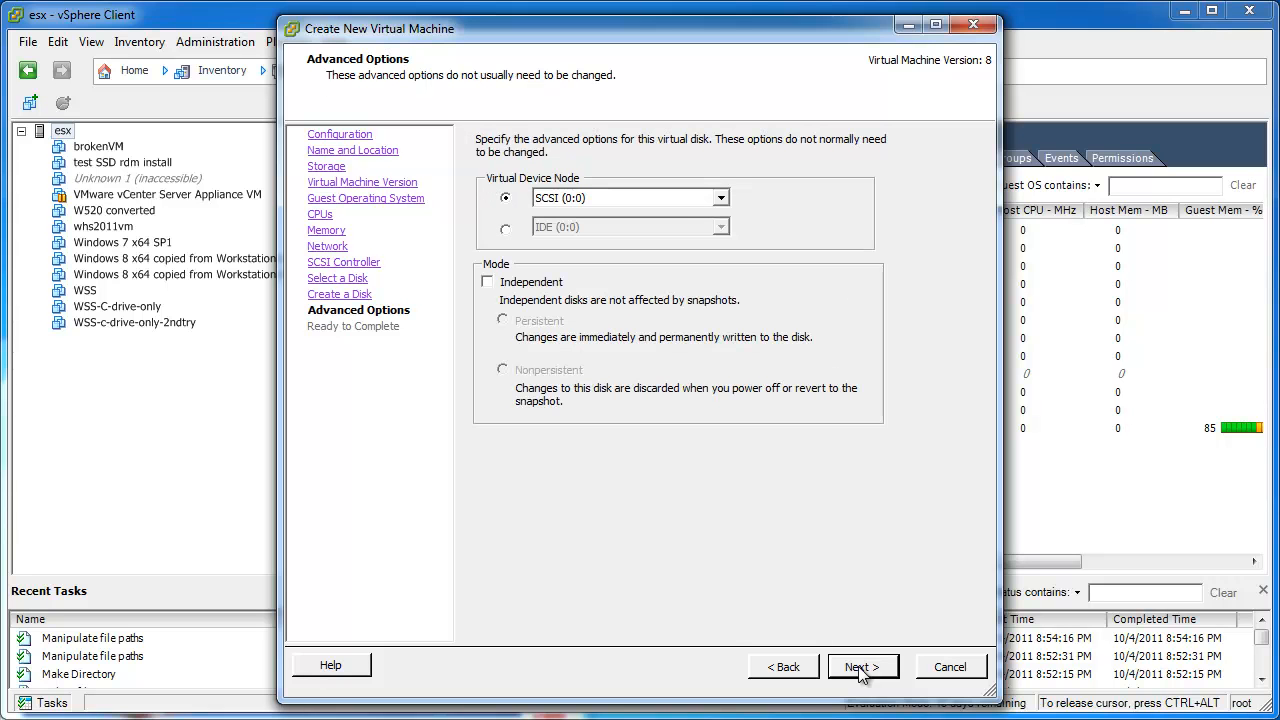
left_click(860, 667)
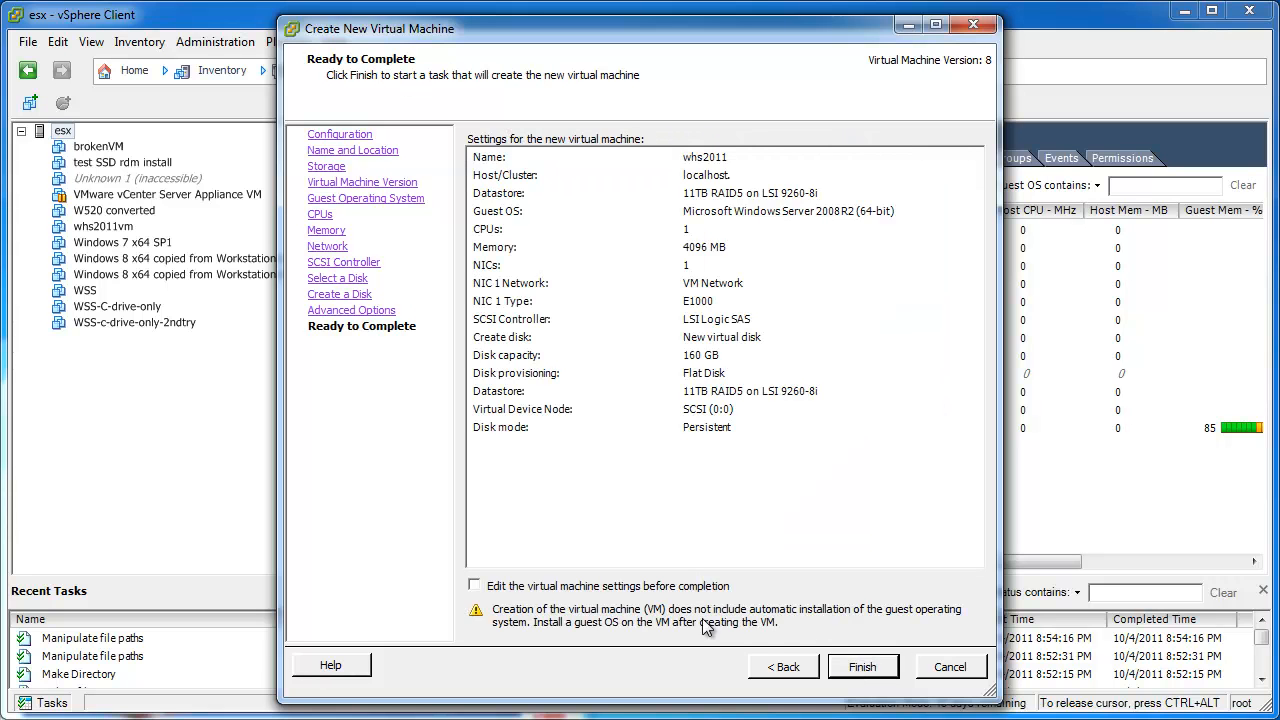
Point the VM's CD/DVD at the server ISO in 11TB RAID5's iso folder, connected at power on, and finish.
left_click(597, 588)
left_click(860, 667)
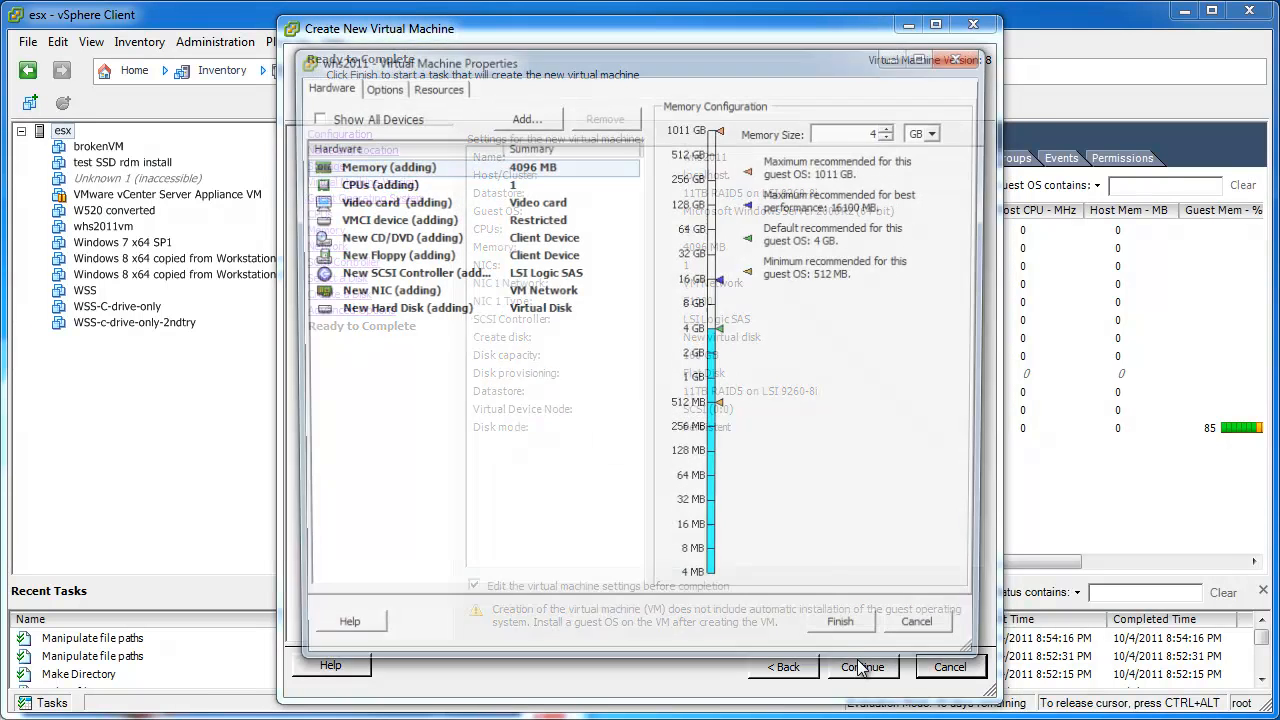
left_click(400, 238)
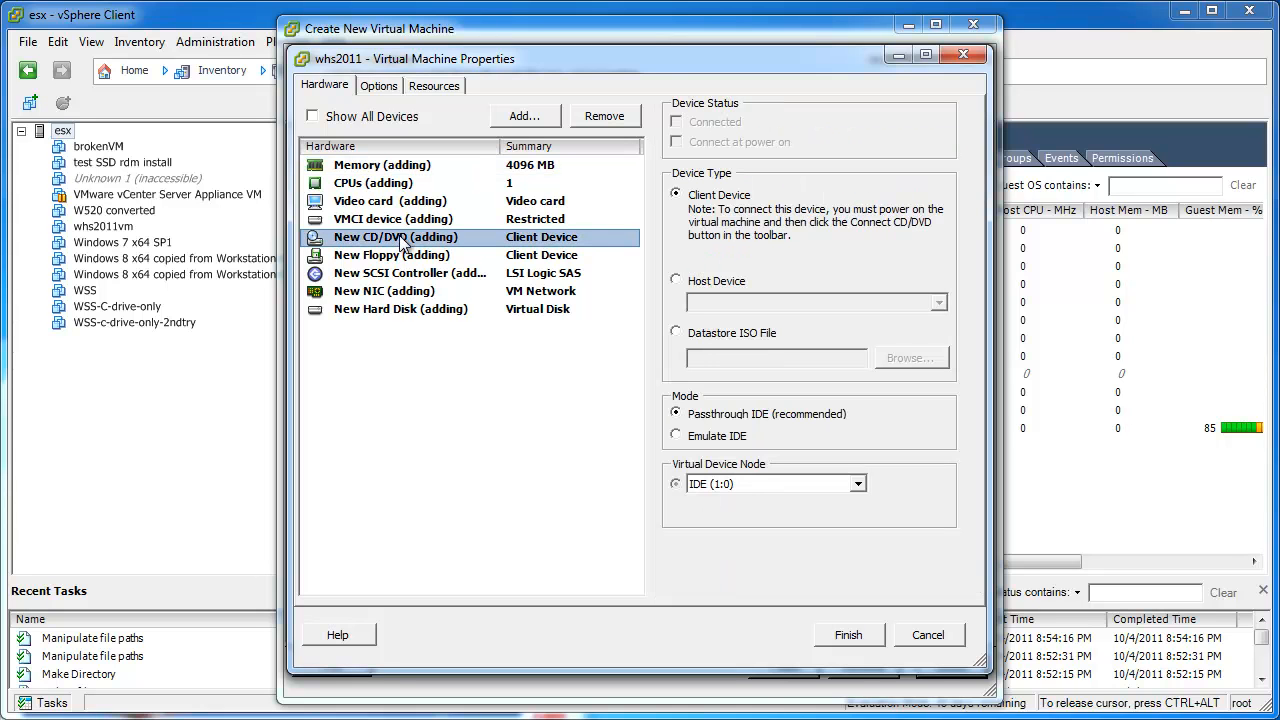
left_click(720, 333)
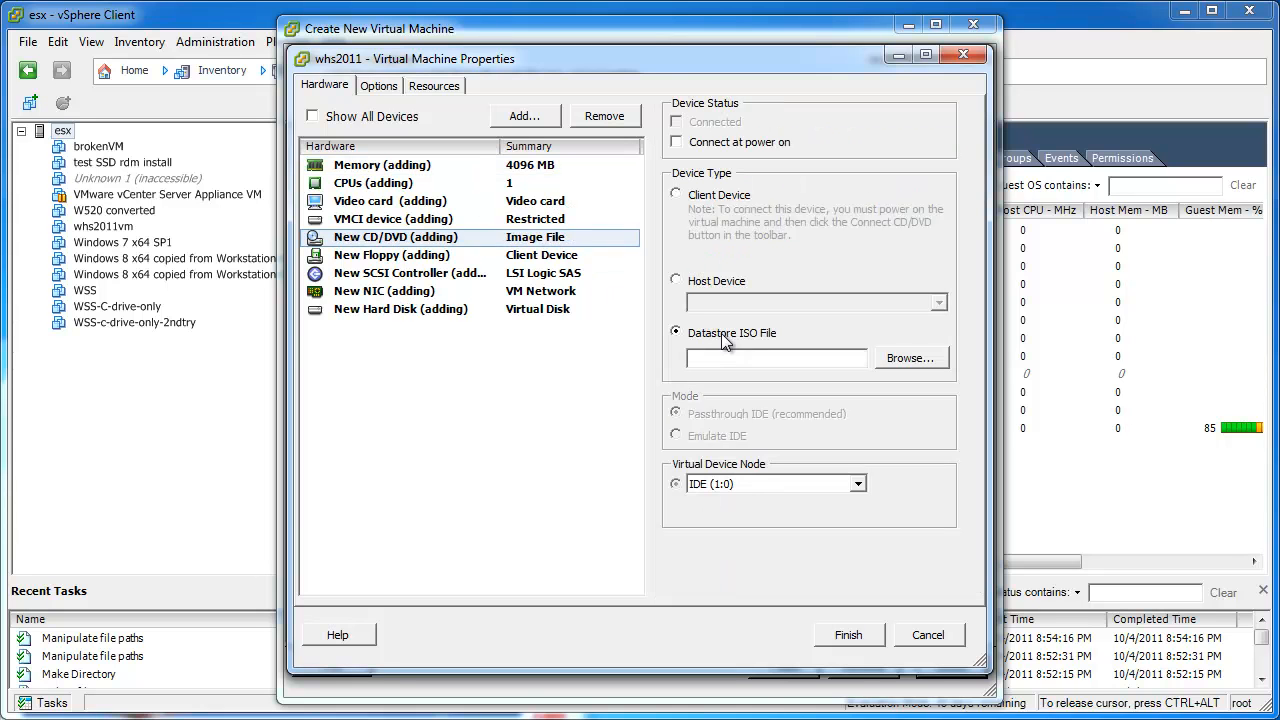
left_click(912, 360)
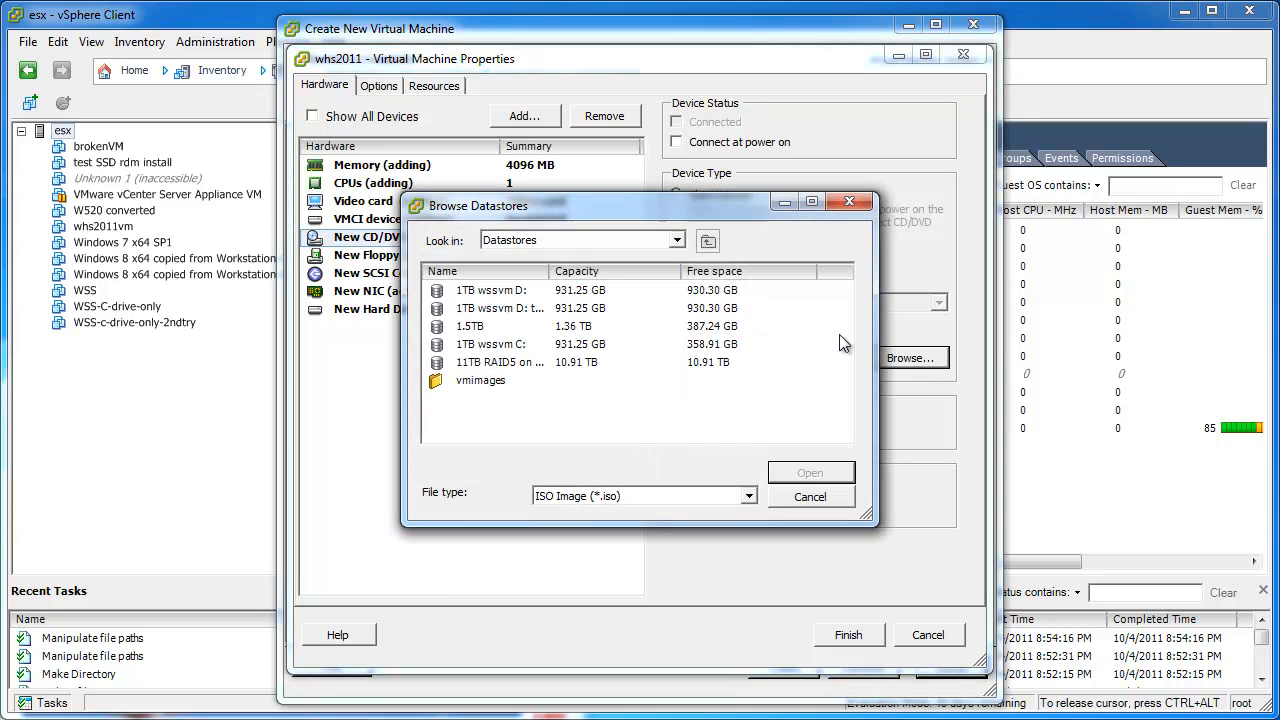
double_click(470, 363)
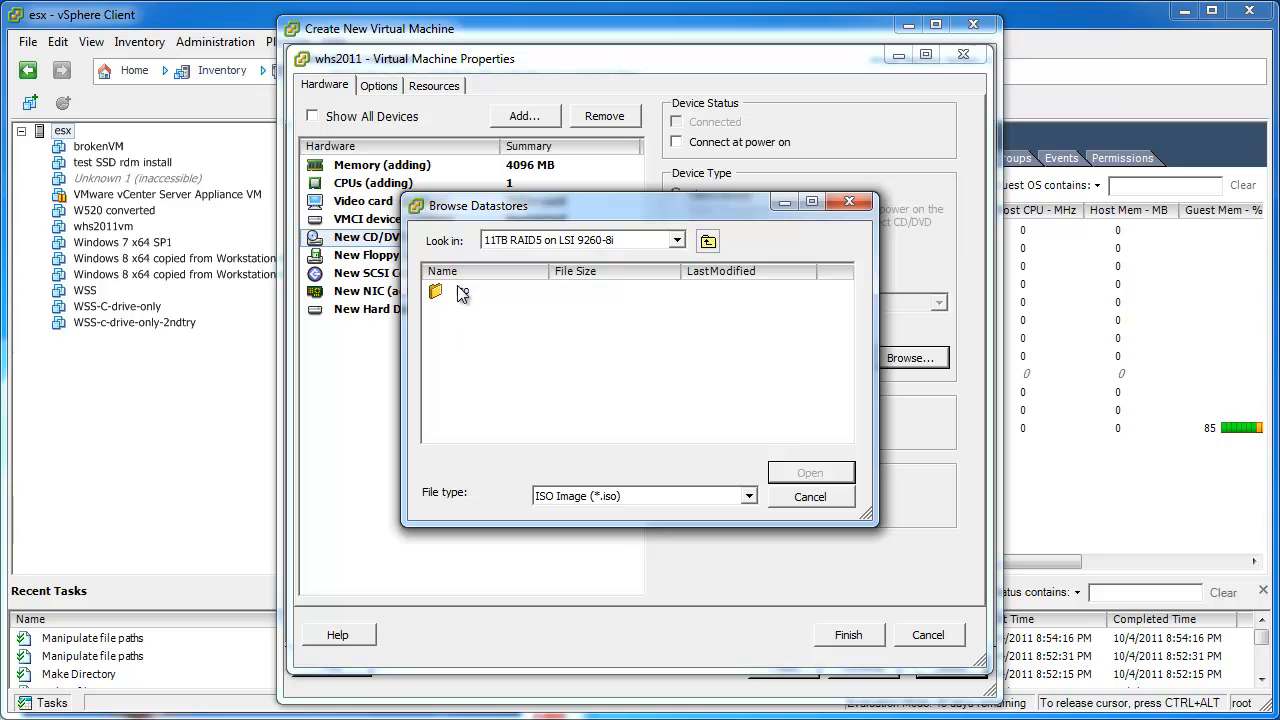
double_click(462, 292)
double_click(480, 292)
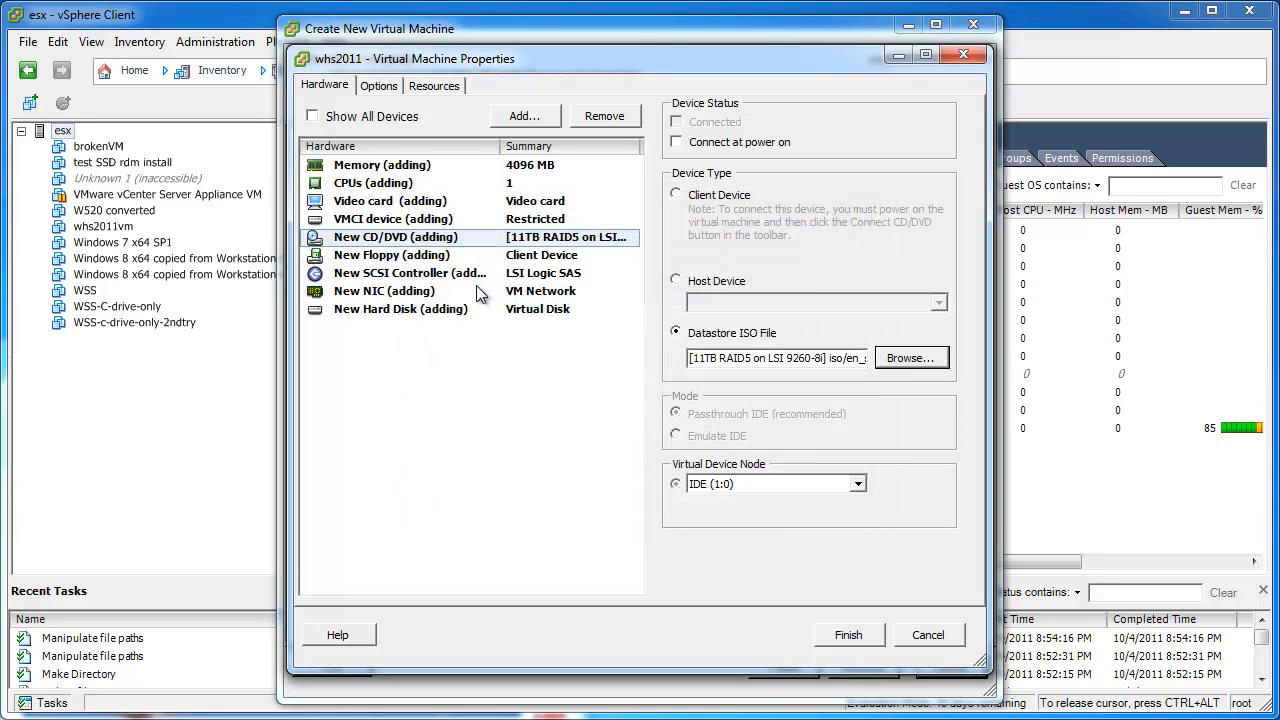
left_click(677, 143)
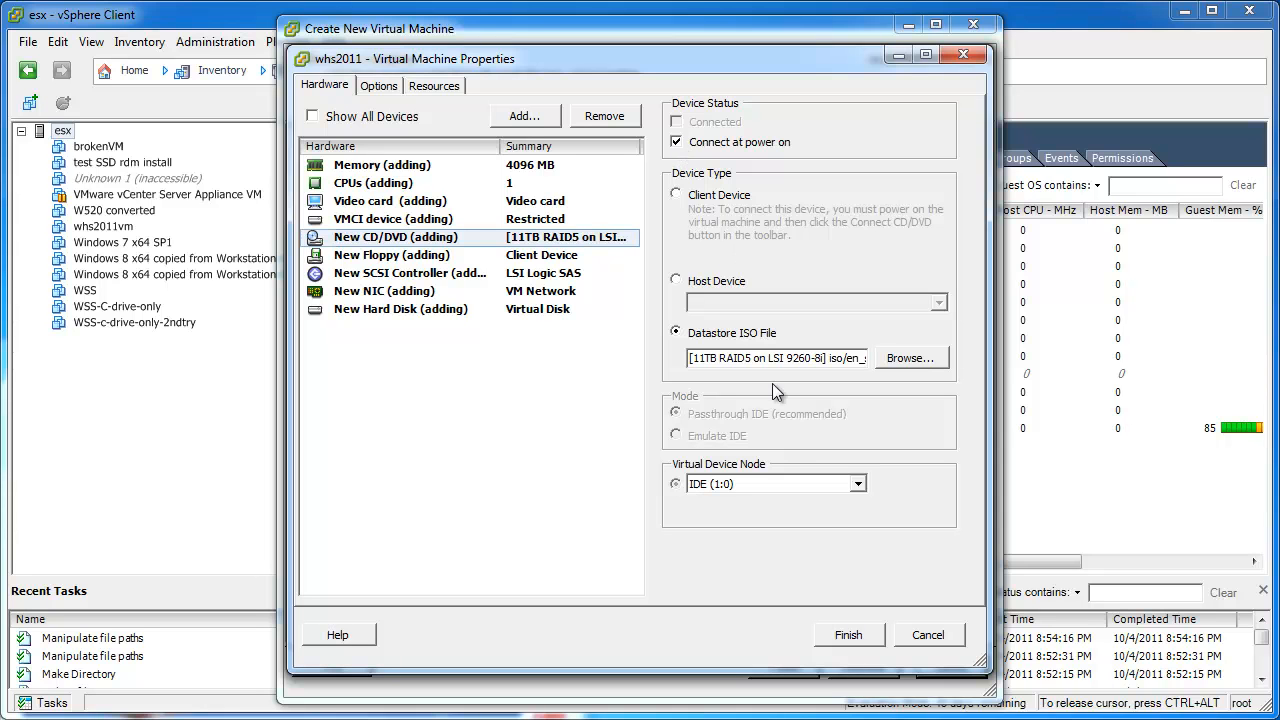
left_click(843, 633)
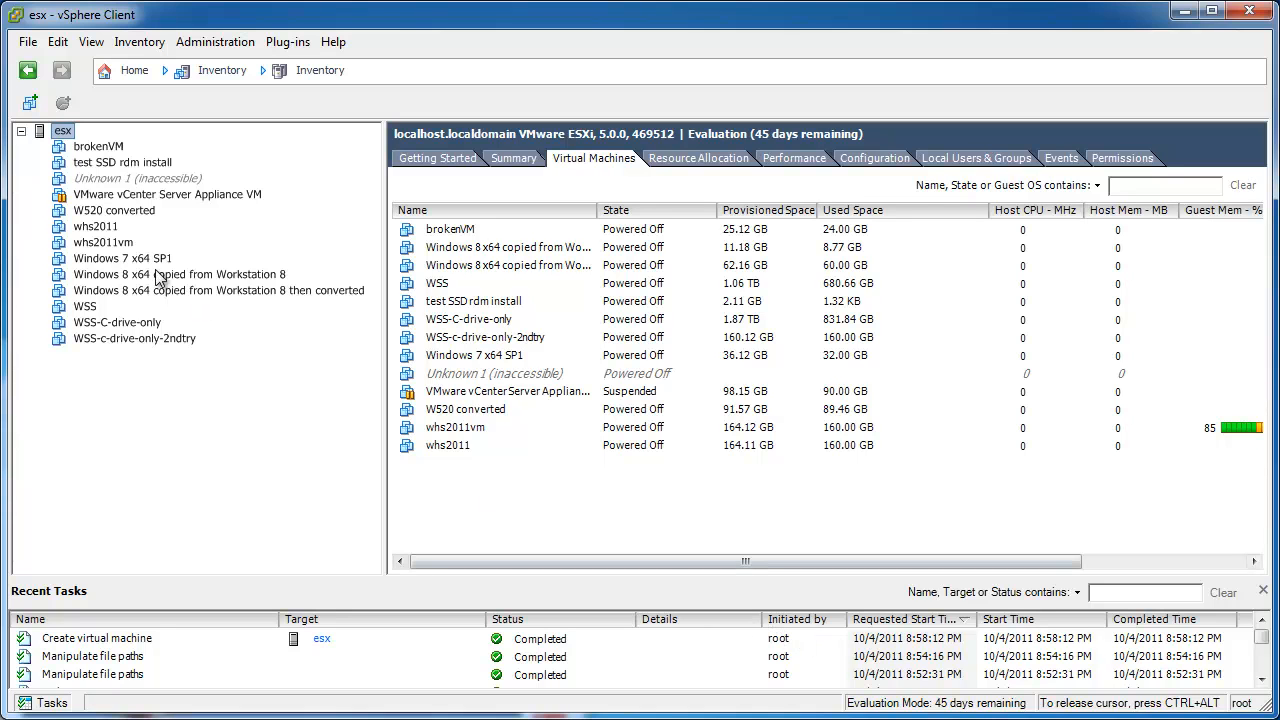
Open the whs2011 console, power the VM on, and move and enlarge the console window.
left_click(98, 232)
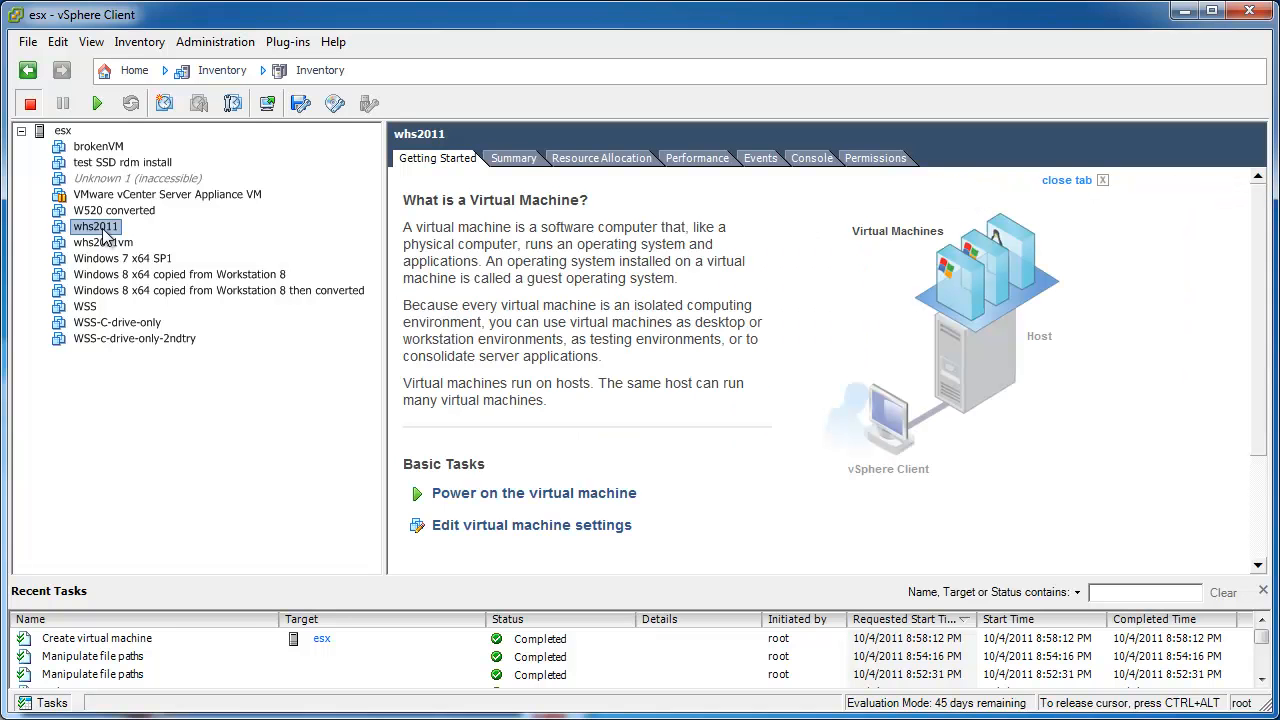
right_click(105, 233)
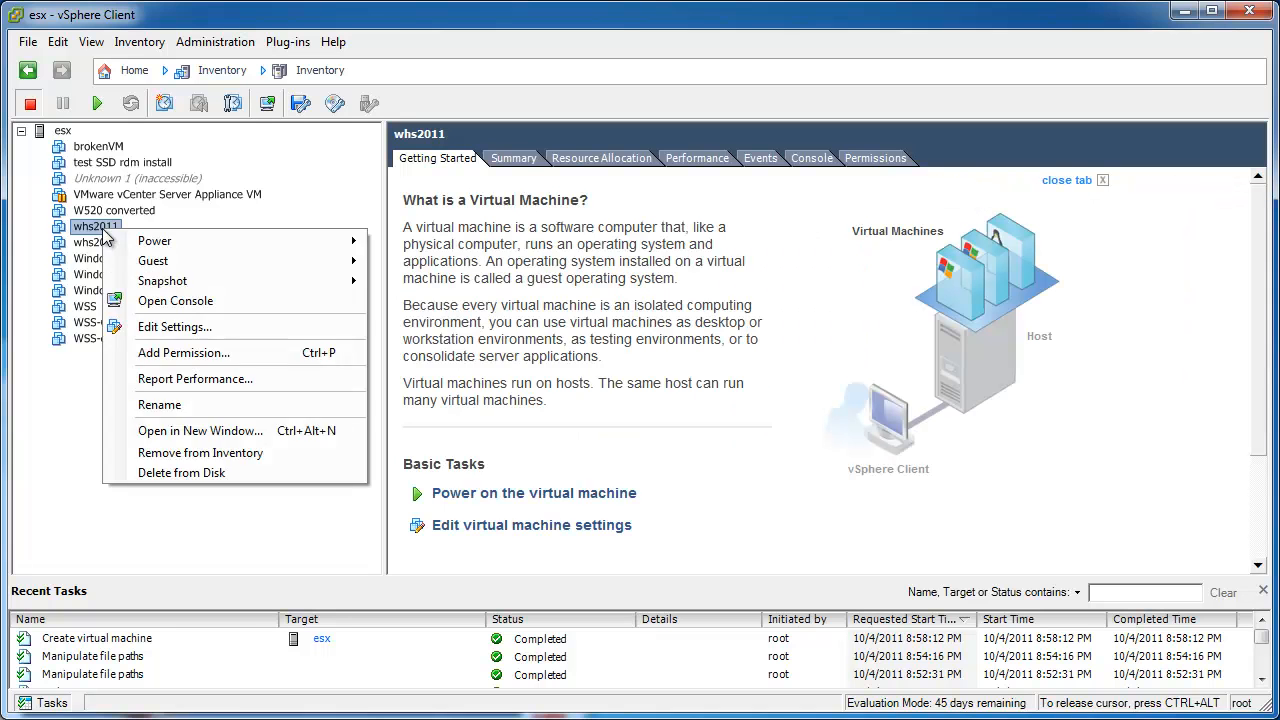
left_click(195, 303)
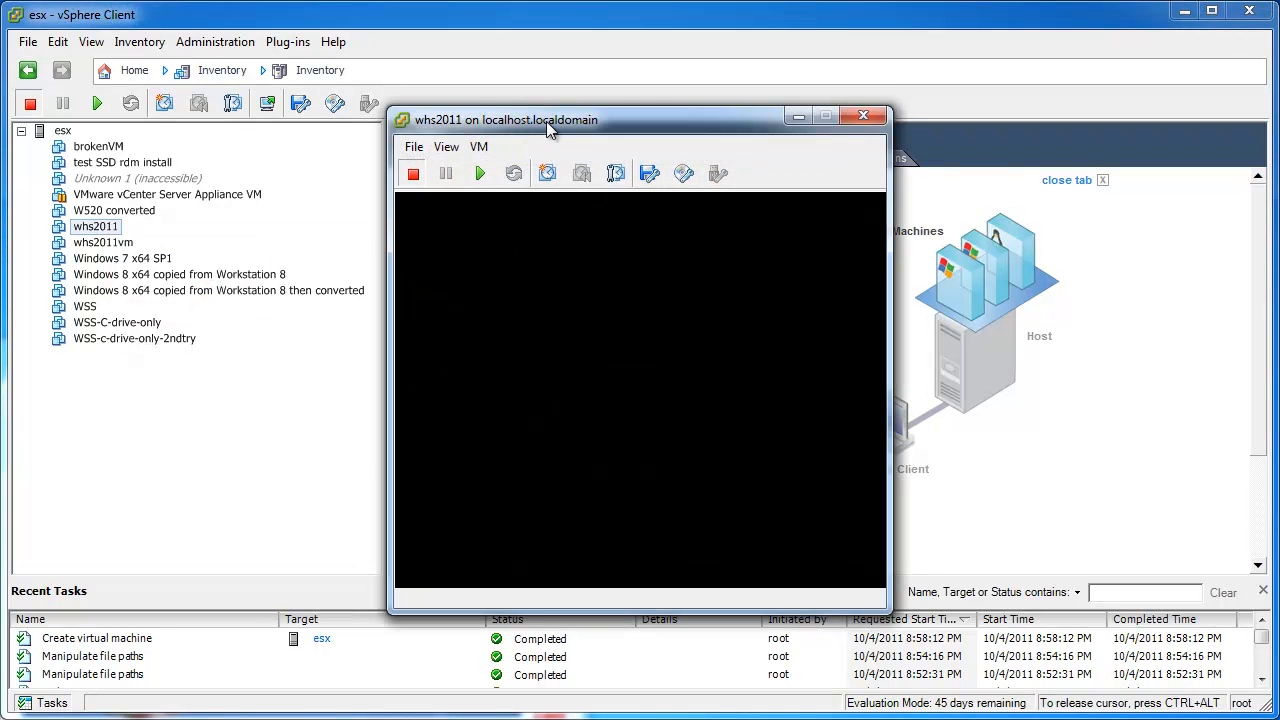
left_click(480, 176)
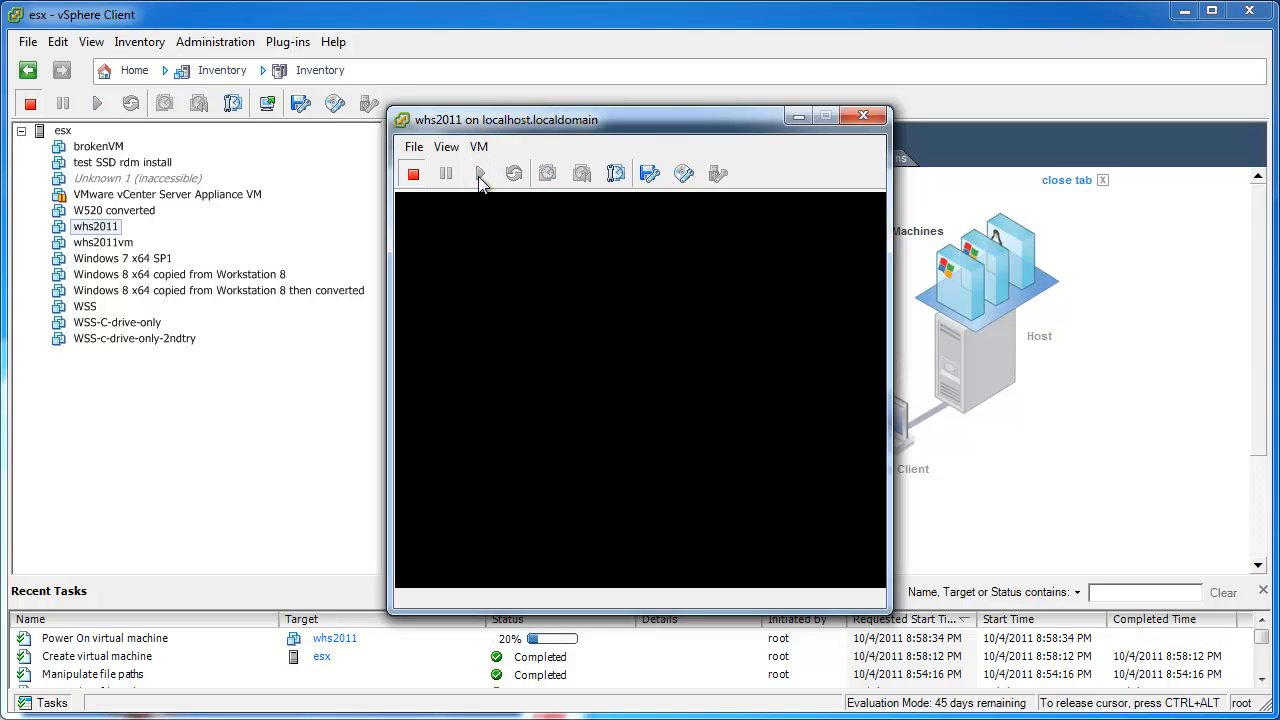
left_click_drag(535, 121, 139, 1)
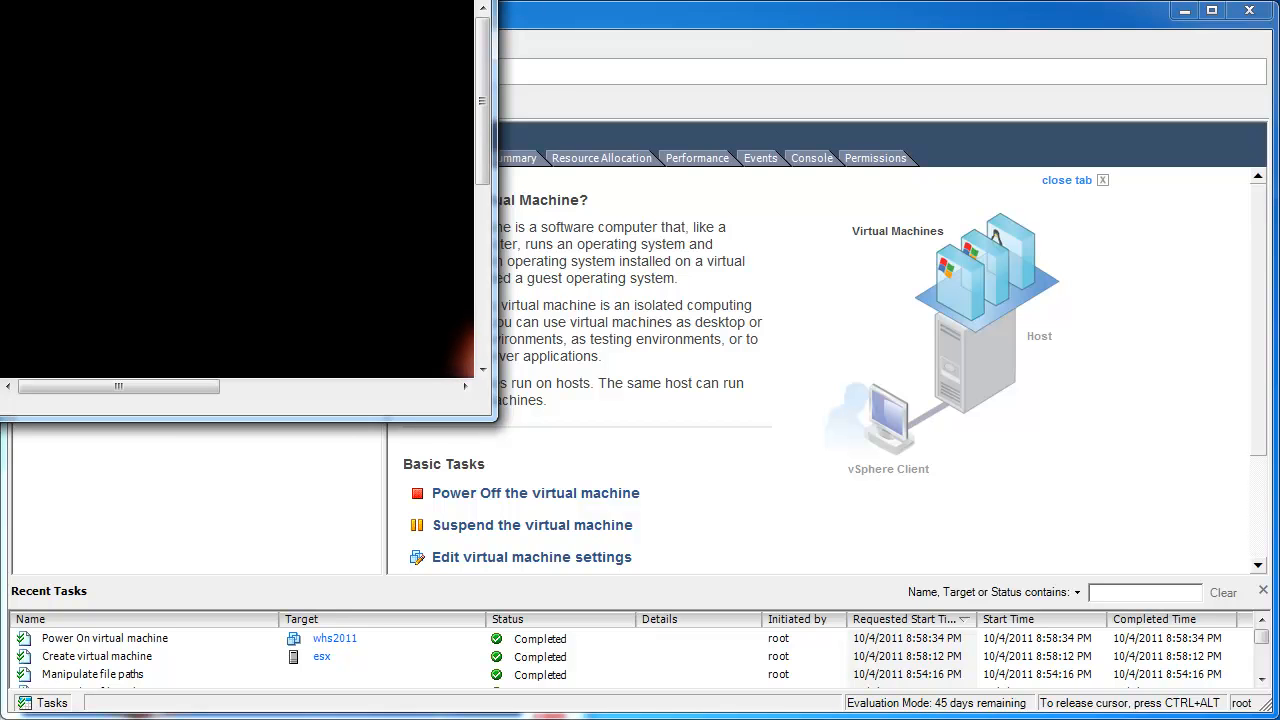
left_click_drag(494, 418, 1057, 719)
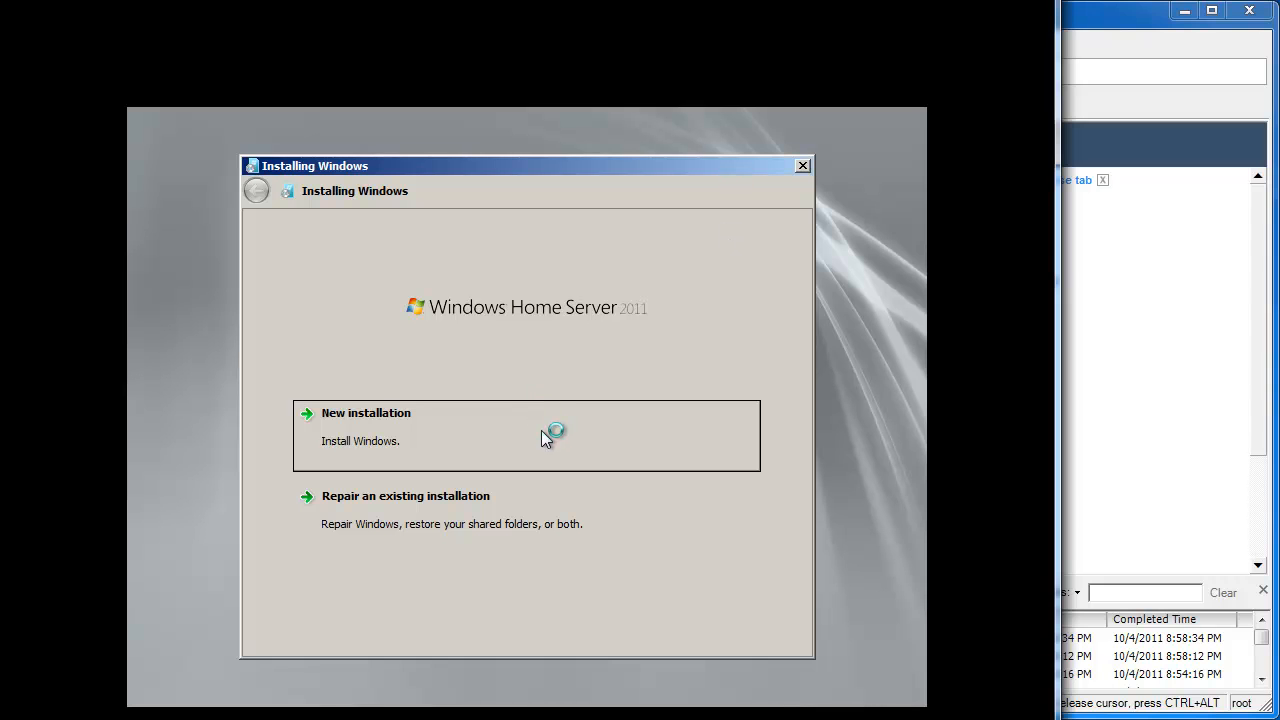
Start a new Windows Home Server 2011 installation, acknowledging the drive erase, then return to vSphere Client.
left_click(548, 431)
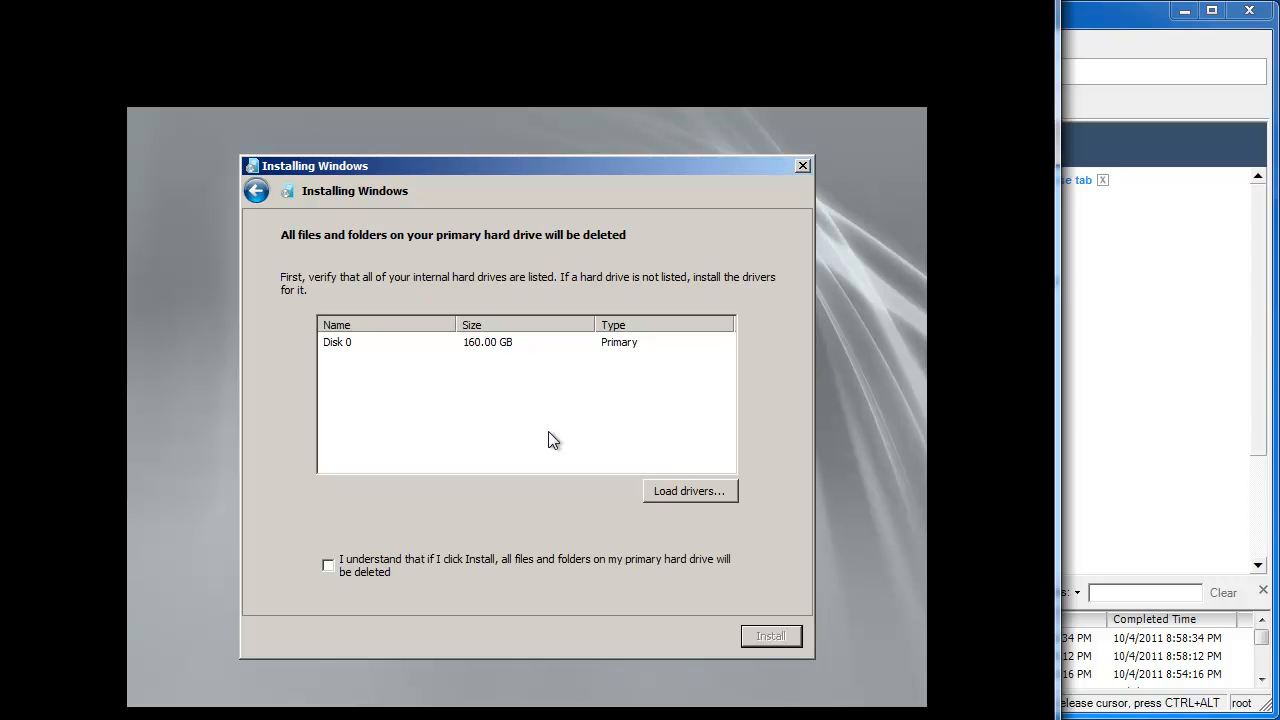
left_click(373, 573)
left_click(783, 638)
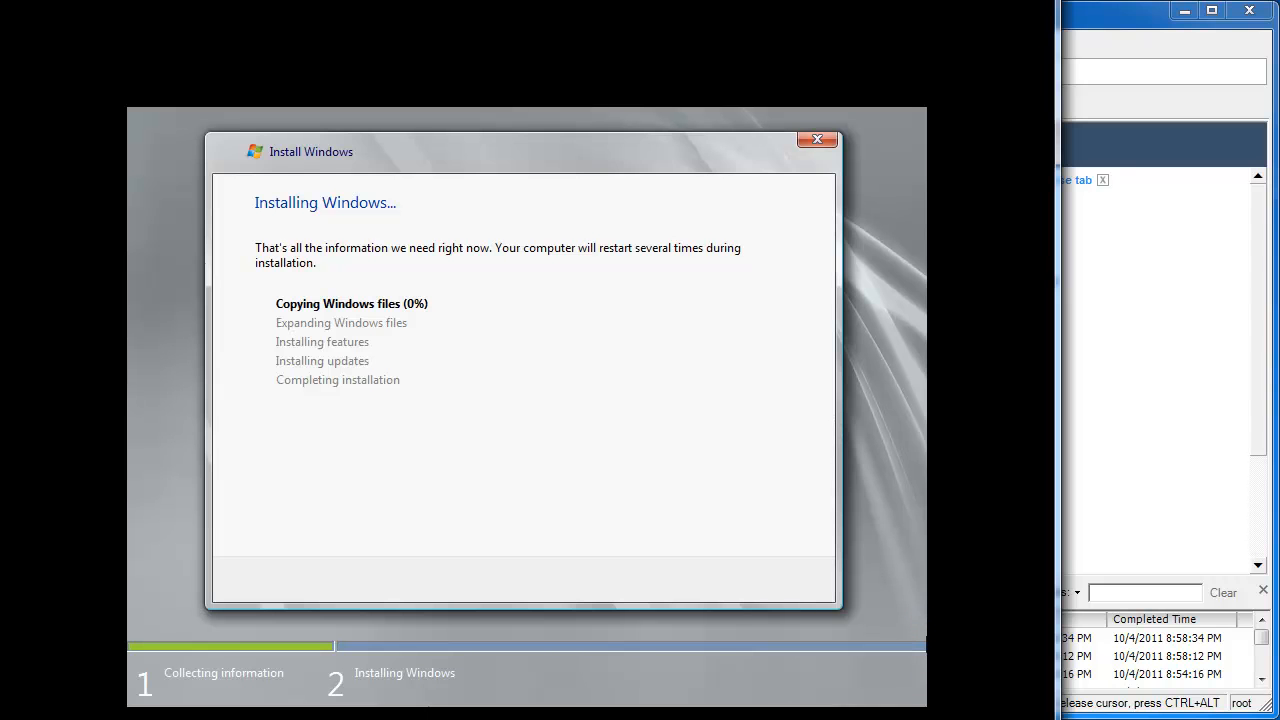
left_click_drag(1279, 200, 1272, 64)
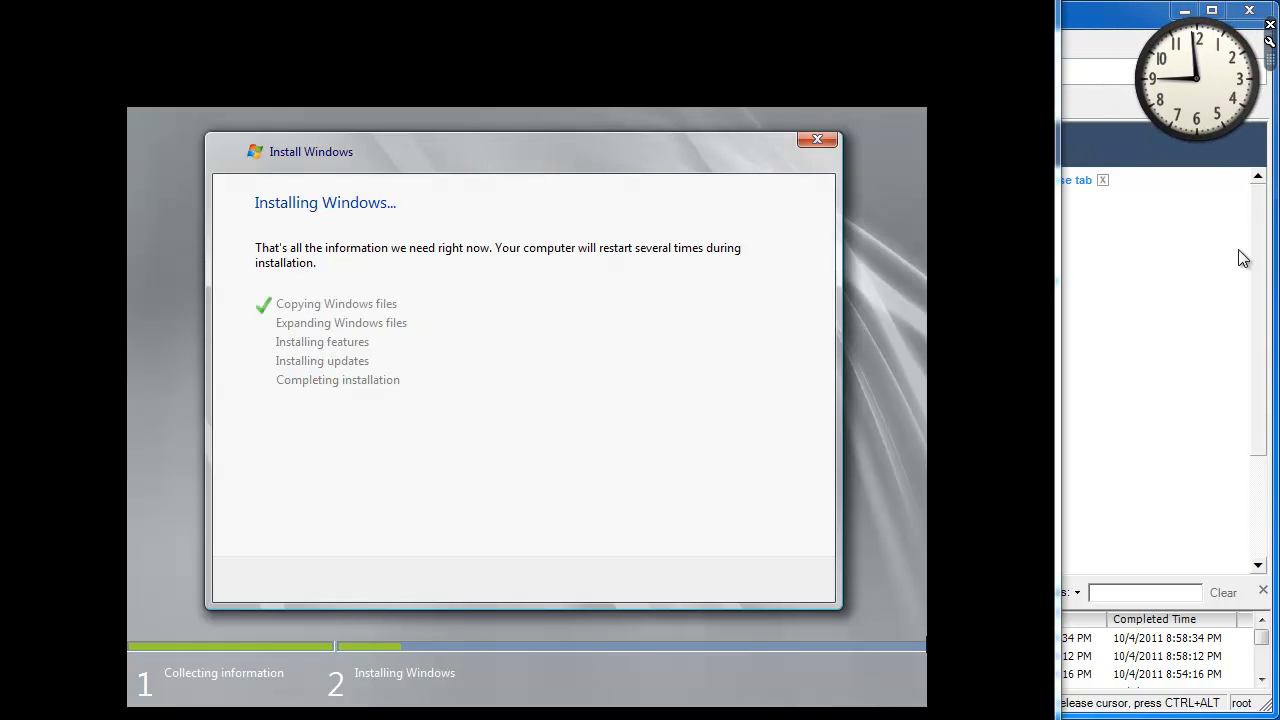
left_click(1156, 505)
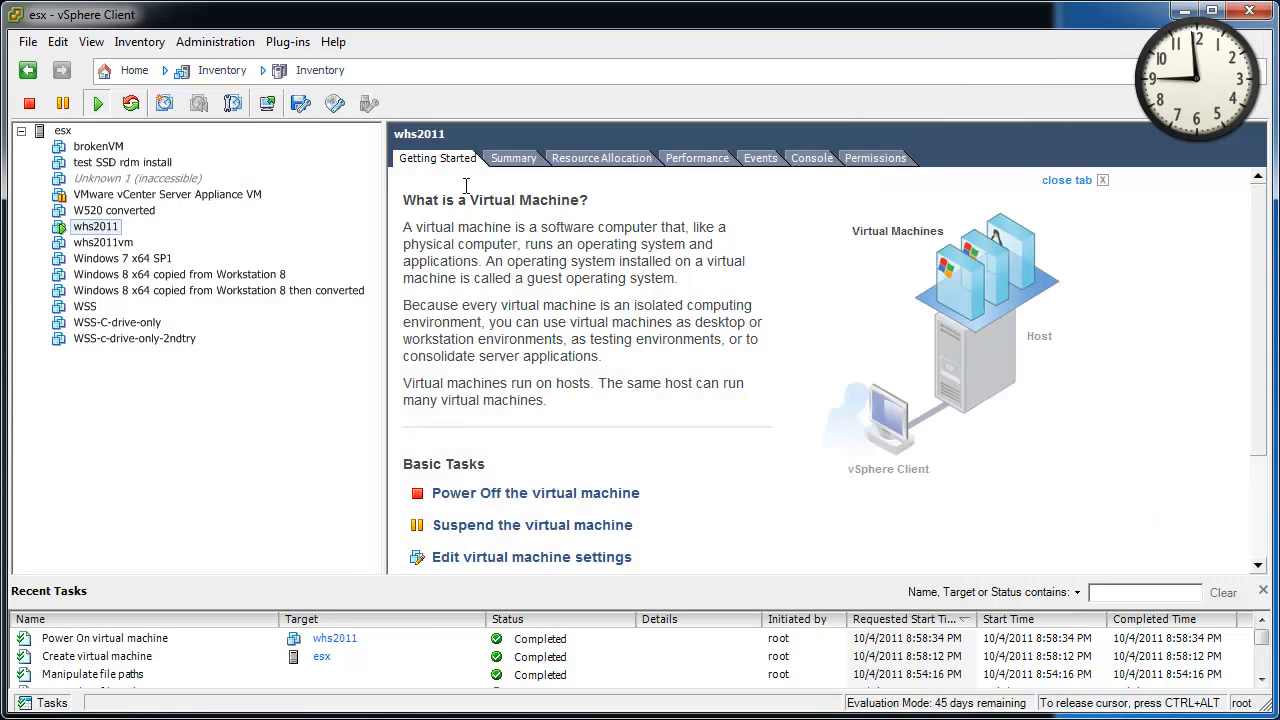
Check whs2011's Summary and Performance, then resize the host's VM list columns and select whs2011.
left_click(515, 160)
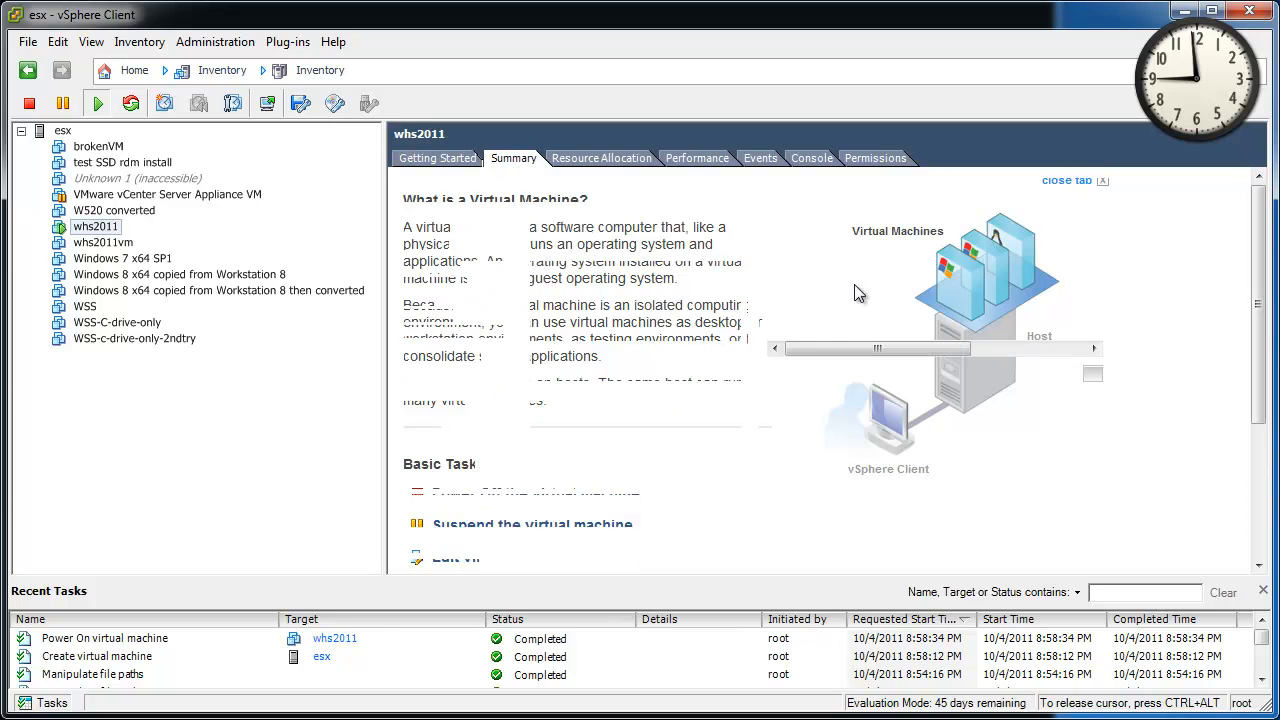
left_click(680, 157)
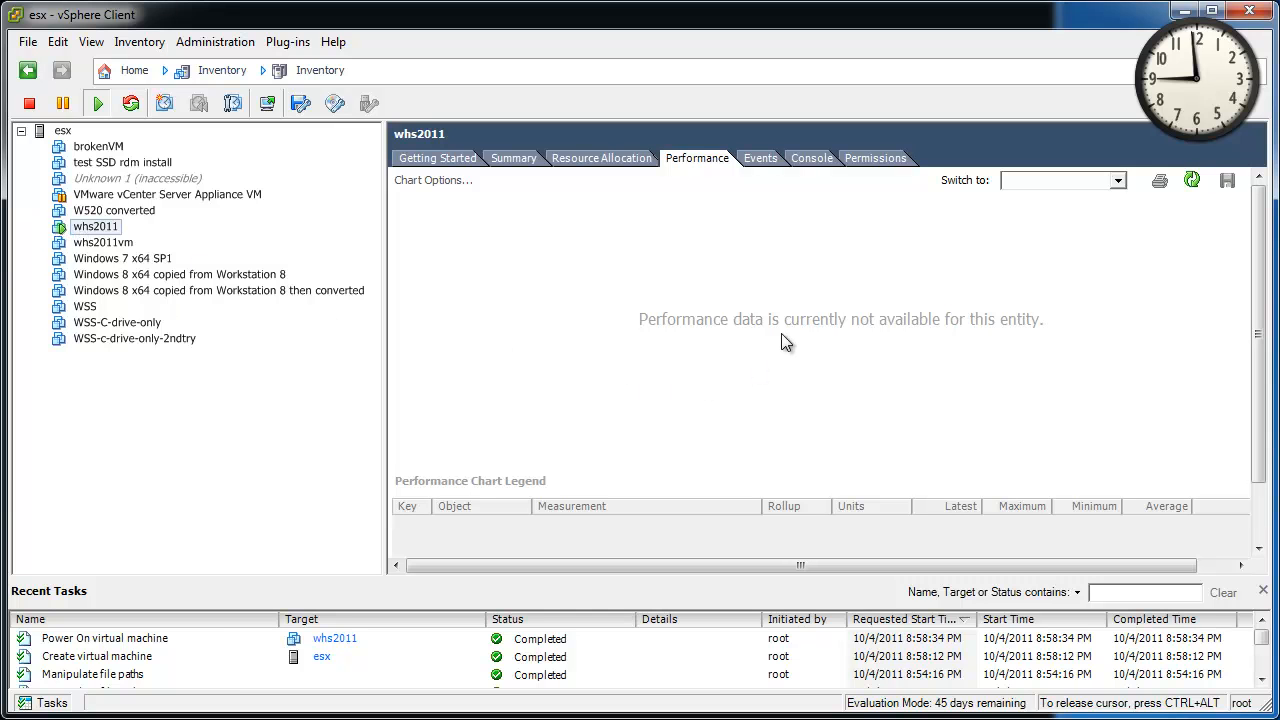
left_click(60, 131)
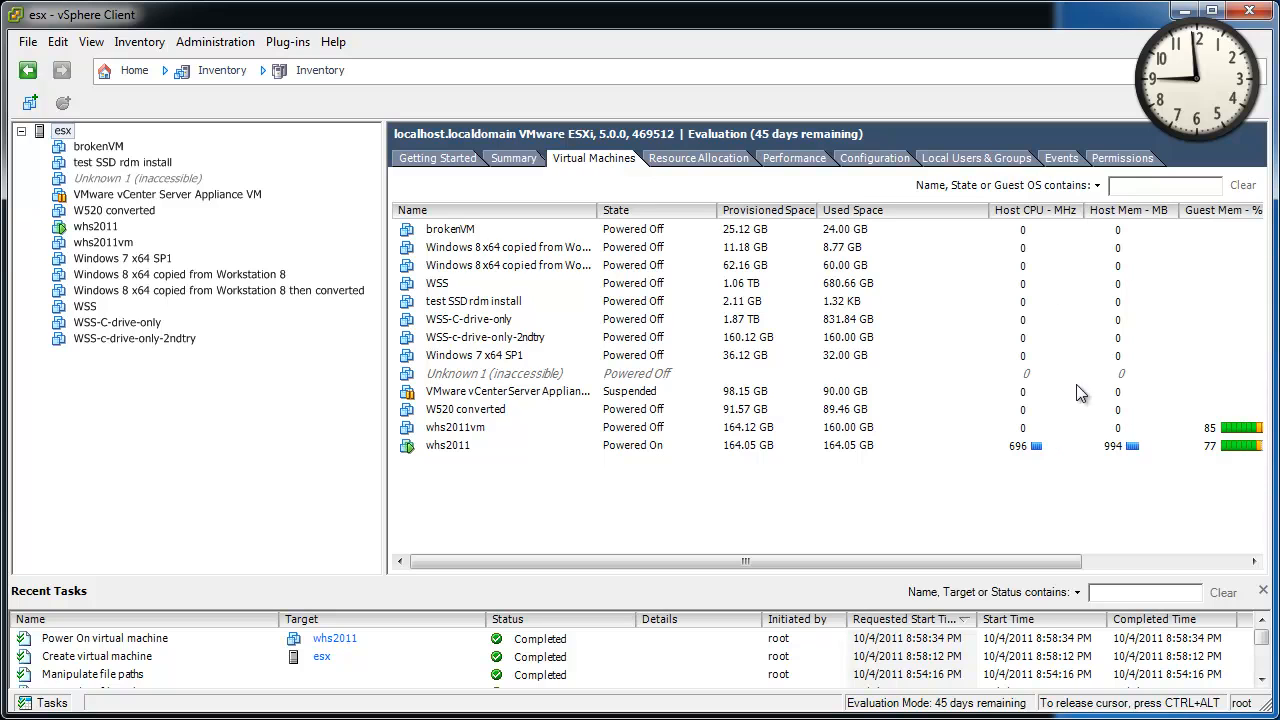
left_click_drag(989, 210, 1044, 210)
left_click_drag(1237, 210, 1210, 210)
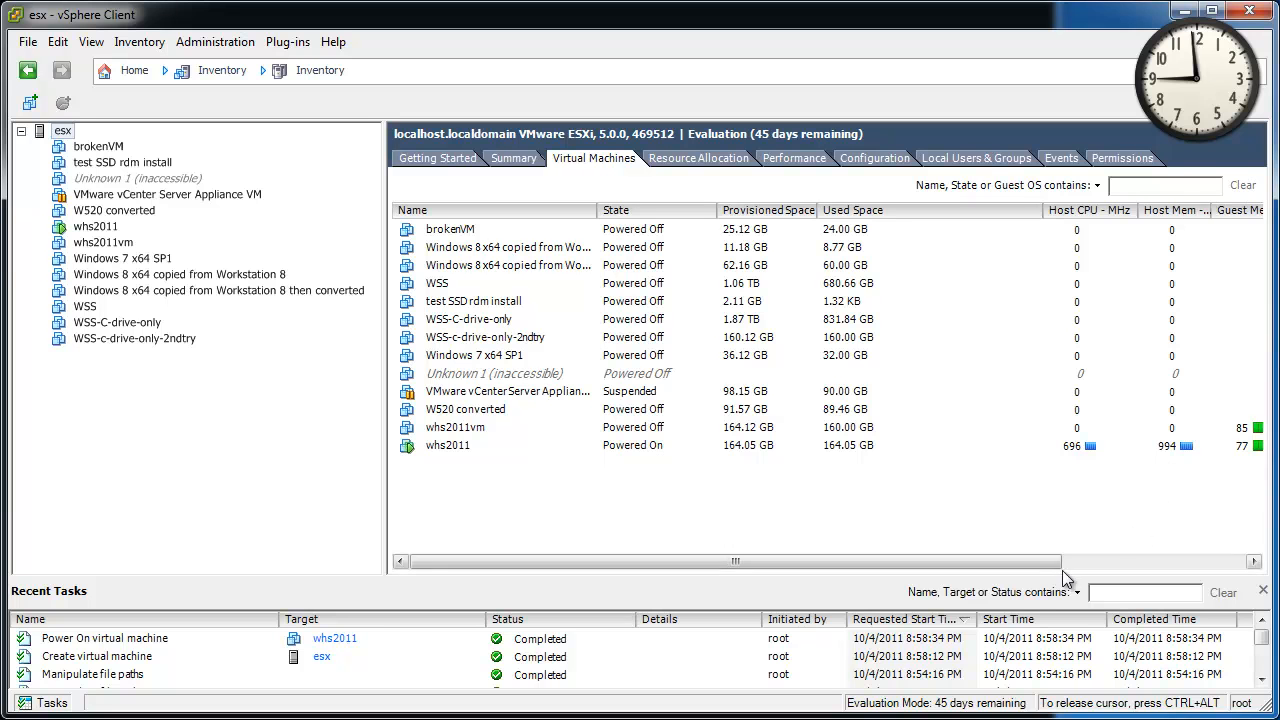
left_click_drag(1057, 563, 1097, 570)
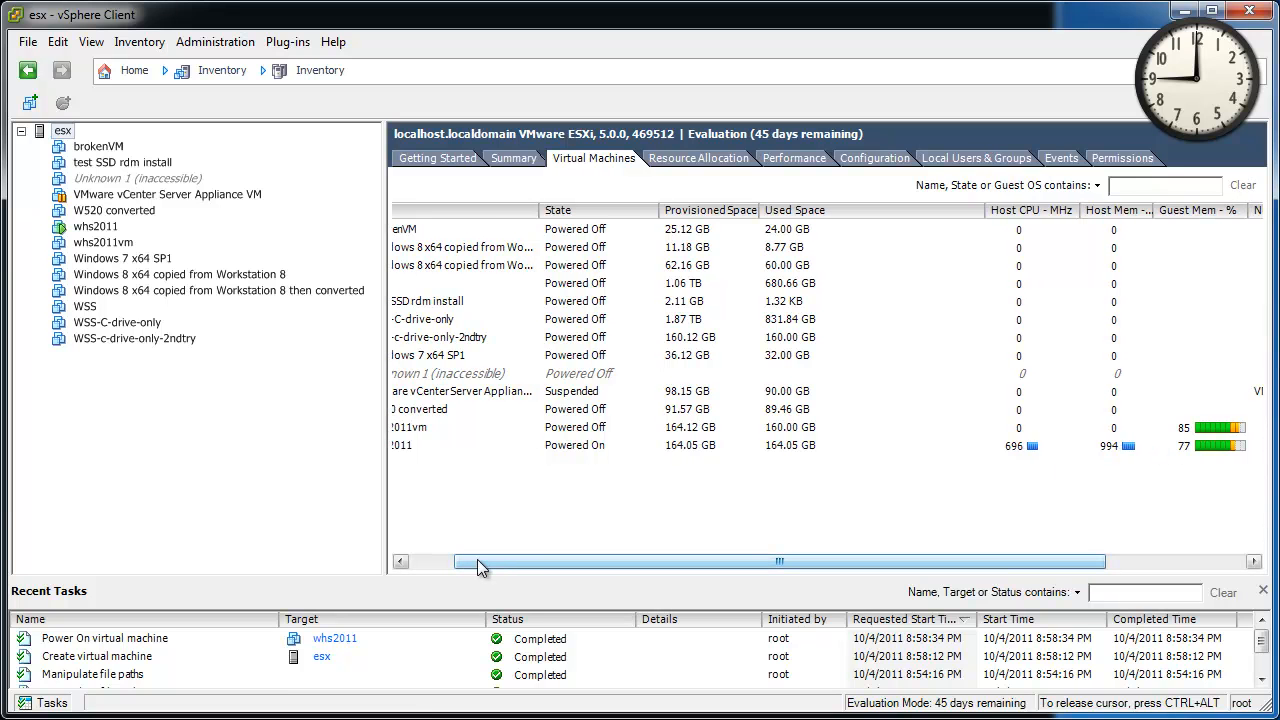
left_click(471, 451)
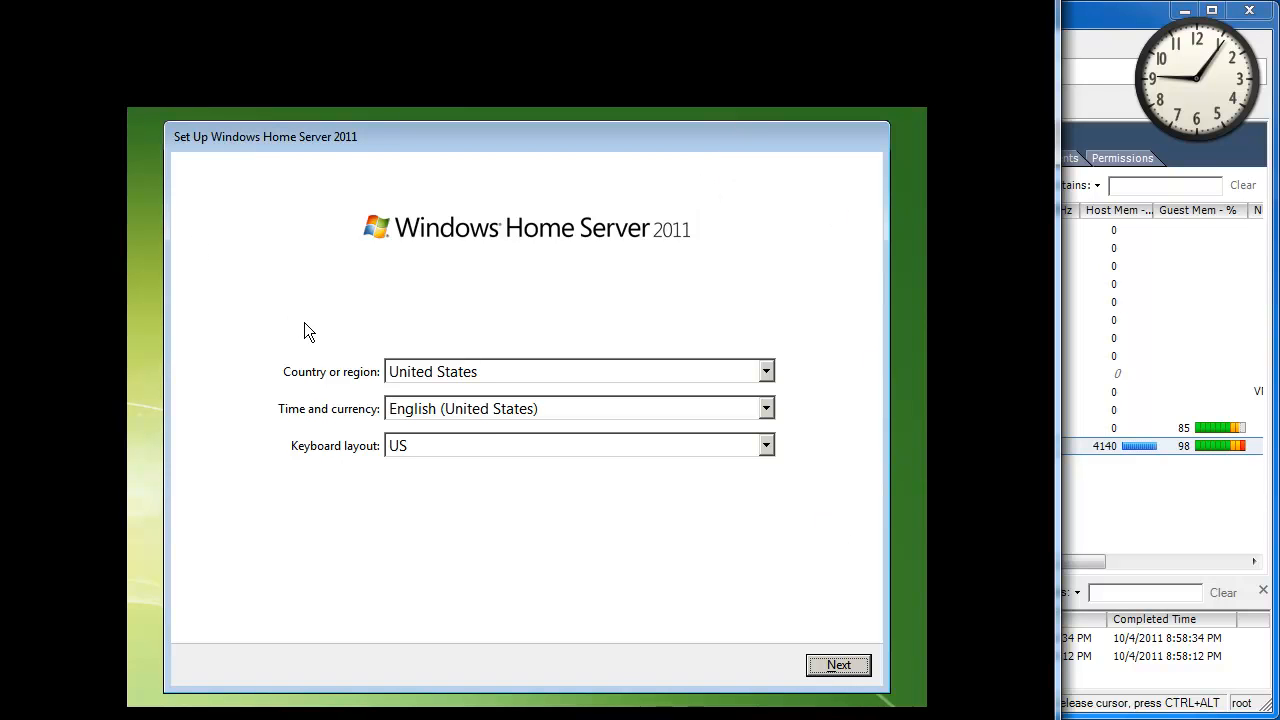
Keep United States region, English time and currency, and US keyboard, and continue.
left_click(860, 676)
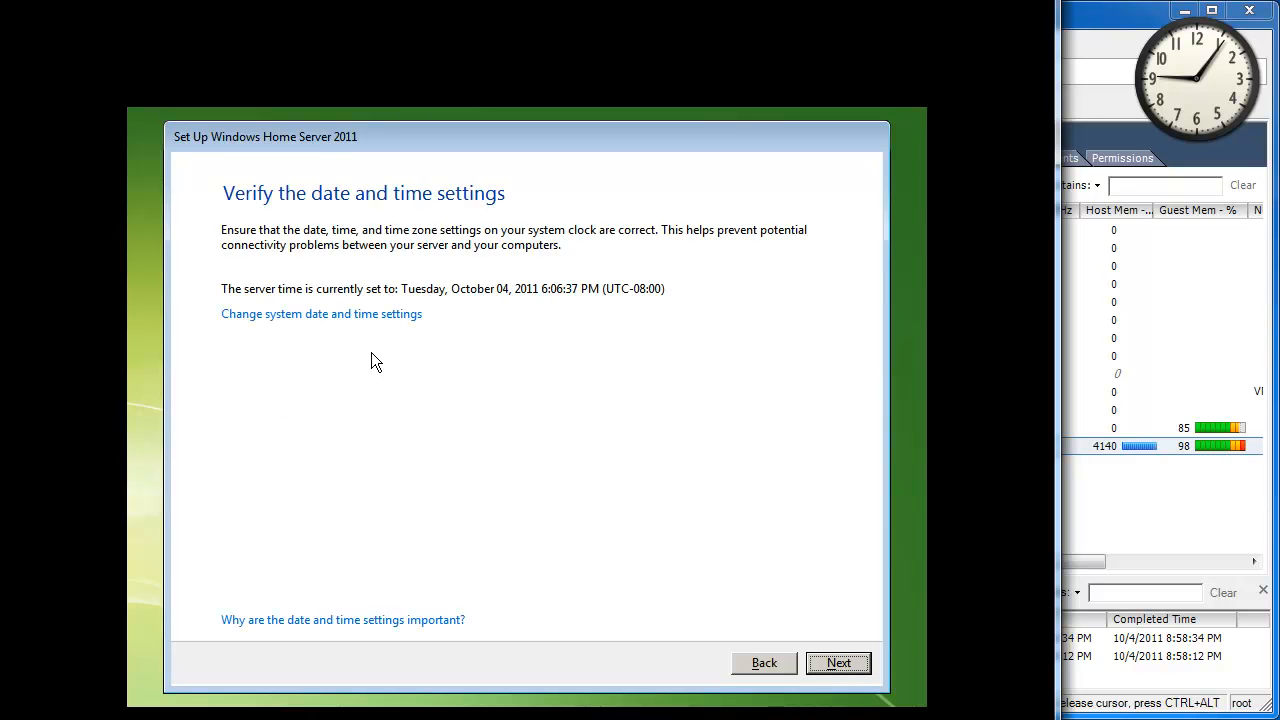
Change the server's time zone to Eastern Time (UTC-05:00).
left_click(370, 316)
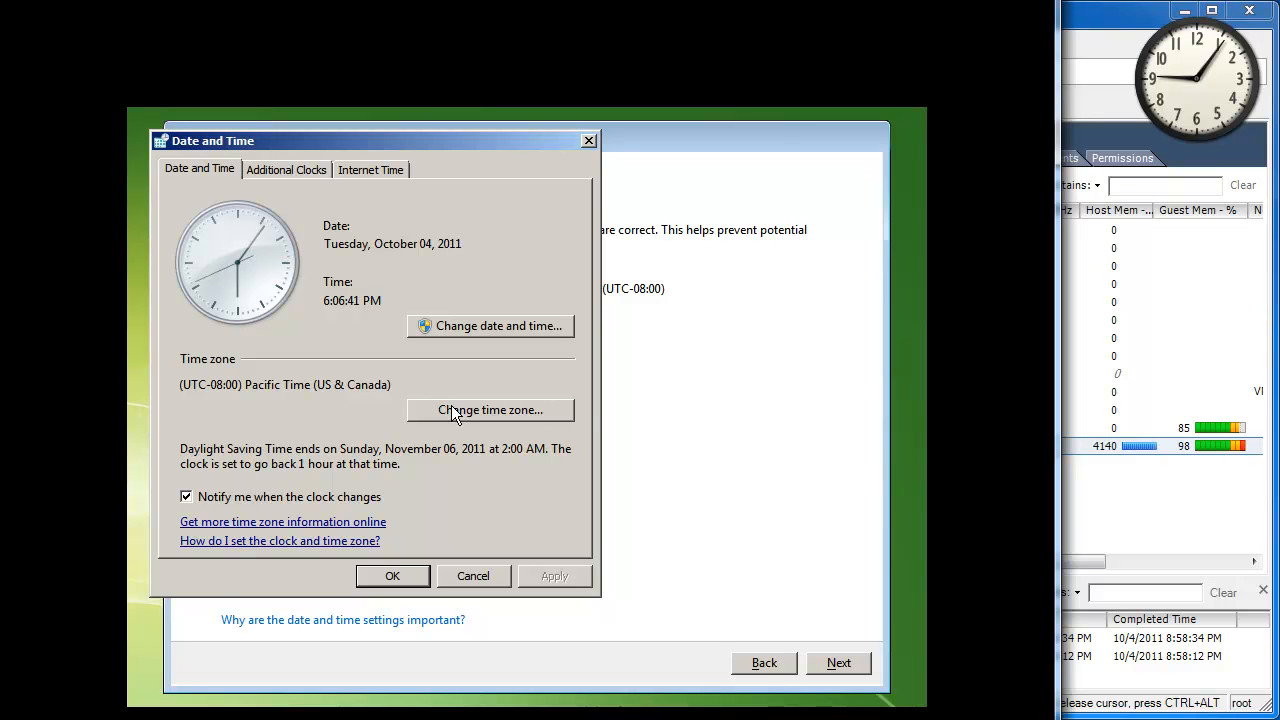
left_click(544, 416)
key("Down")
key("Down")
key("Down")
key("Down")
key("Down")
key("Down")
key("Down")
key("Down")
key("Down")
left_click(413, 354)
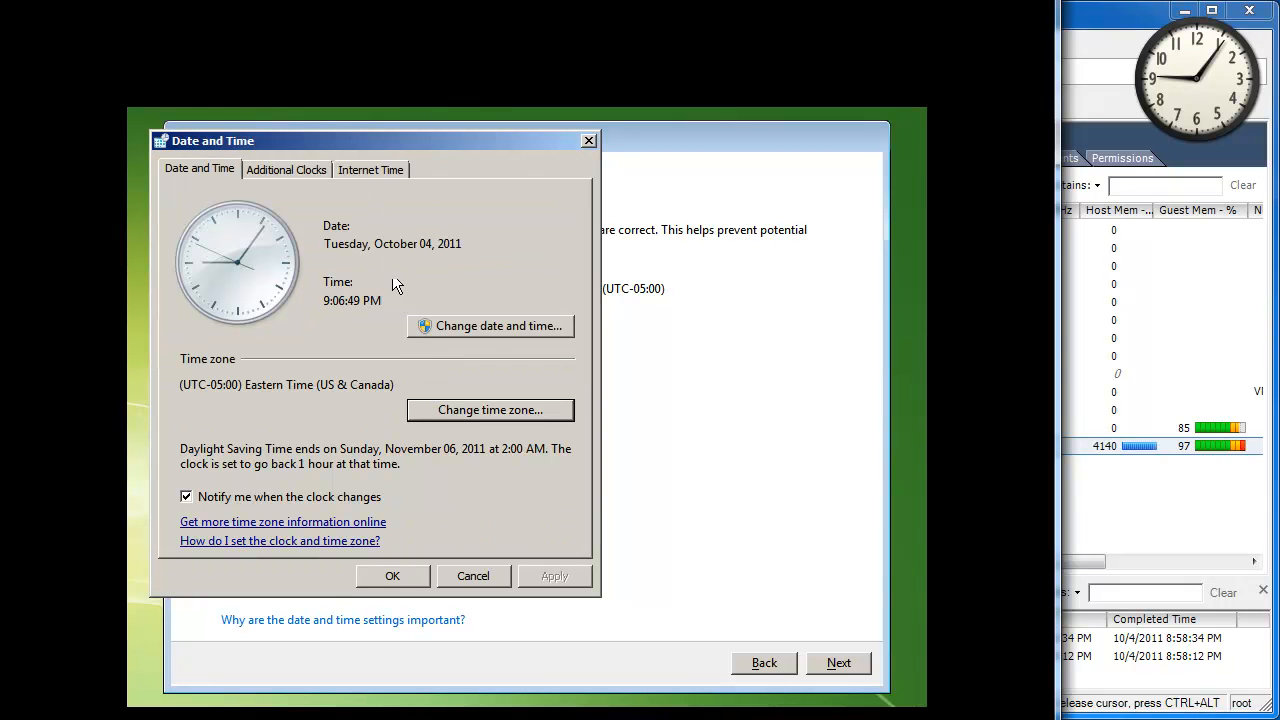
Turn off synchronizing with an Internet time server and close the date and time settings.
left_click(374, 173)
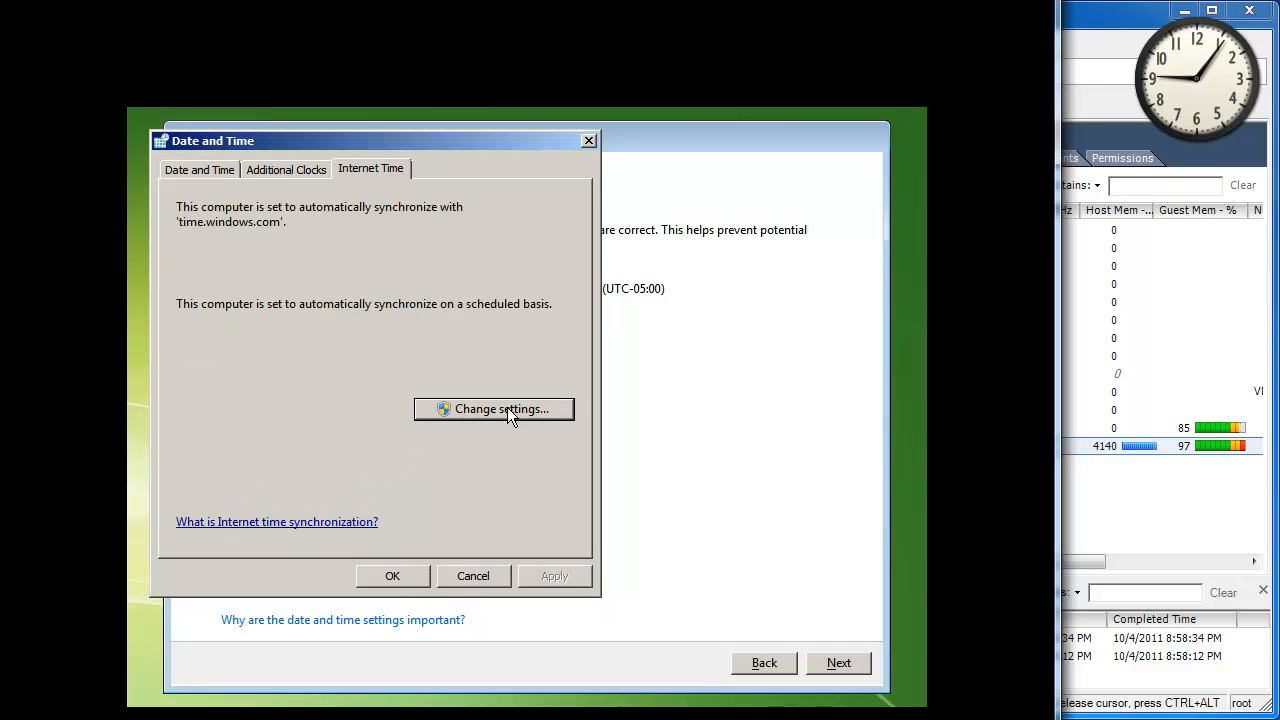
left_click(507, 407)
left_click(254, 219)
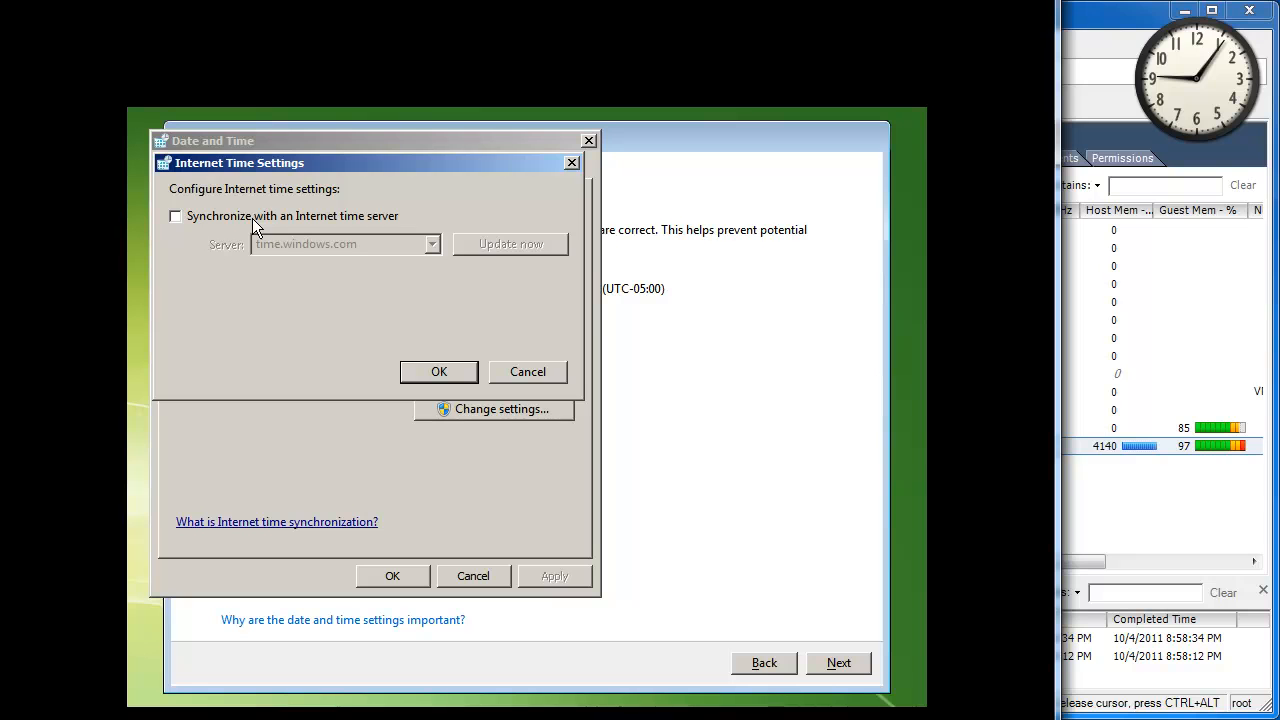
left_click(437, 370)
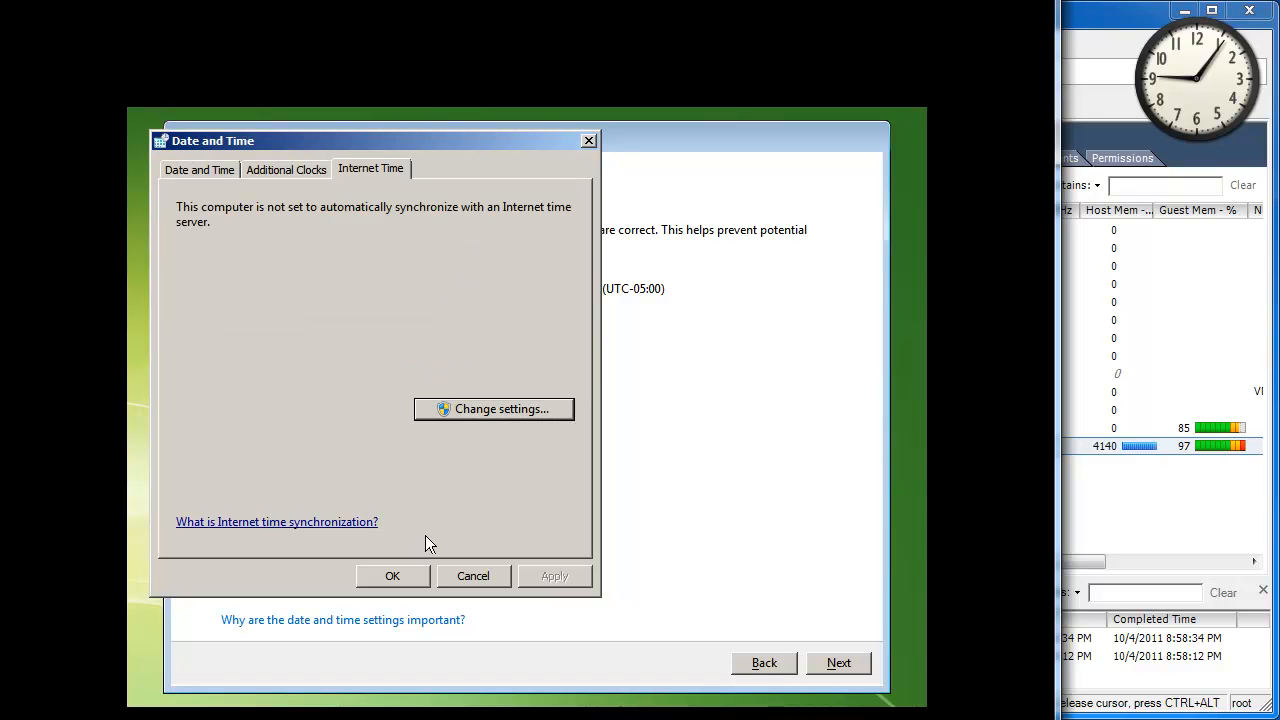
left_click(392, 576)
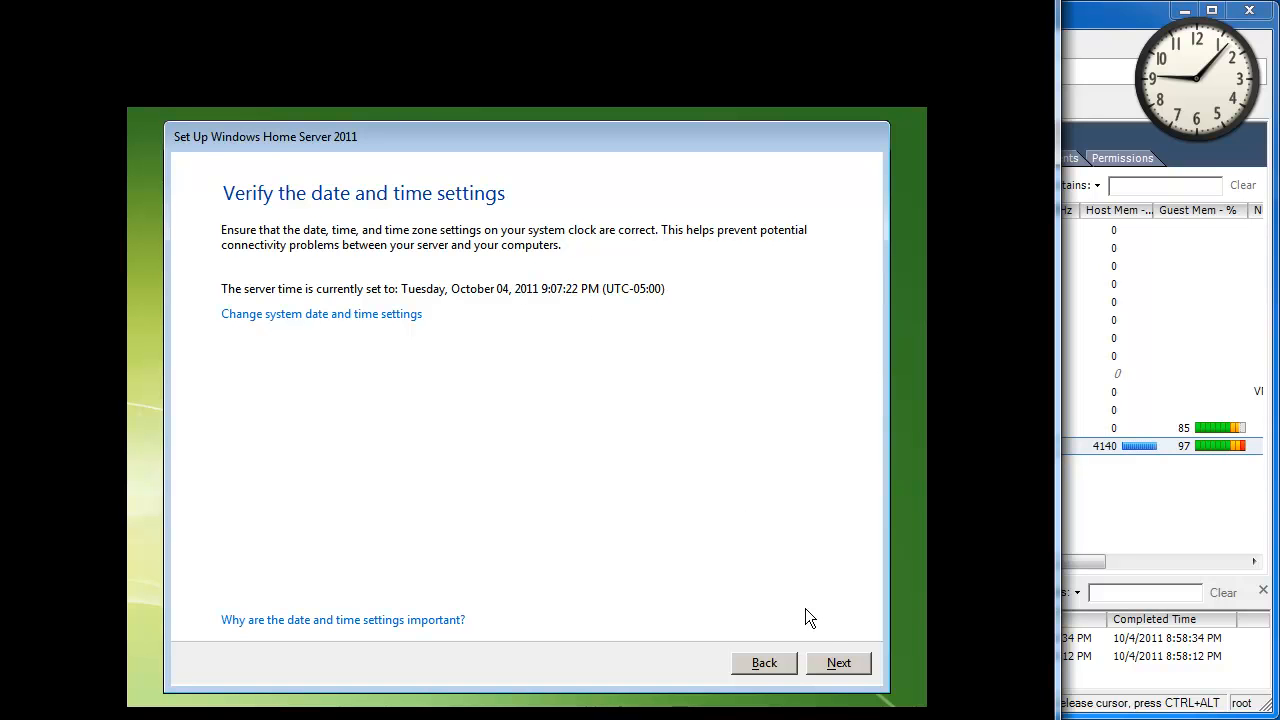
Accept the license terms and continue without a product key, automatic activation turned off.
left_click(836, 664)
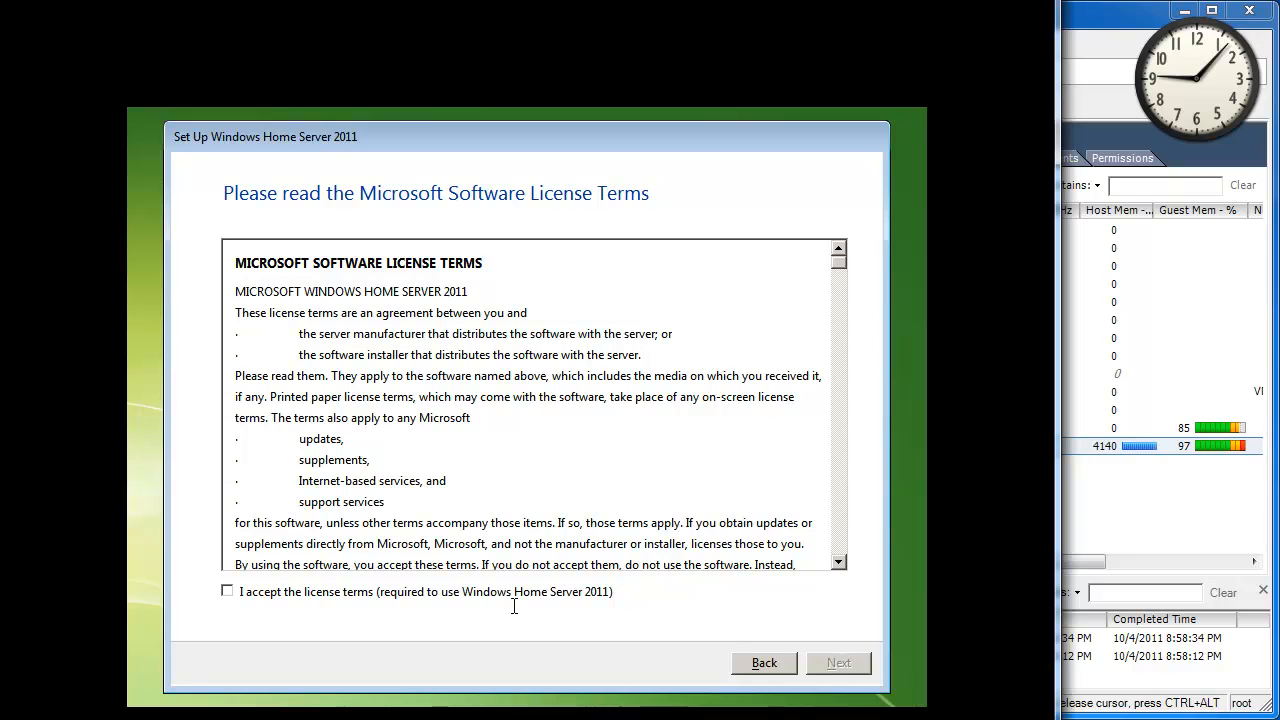
left_click(337, 592)
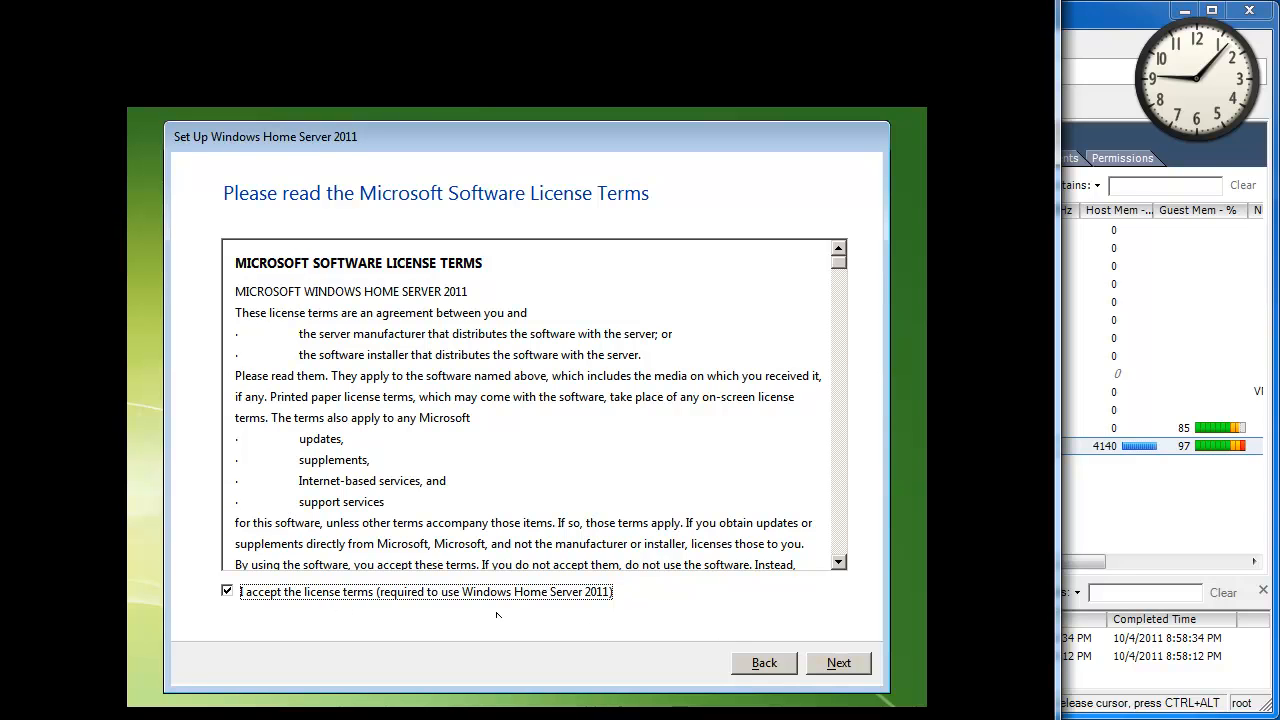
left_click(840, 558)
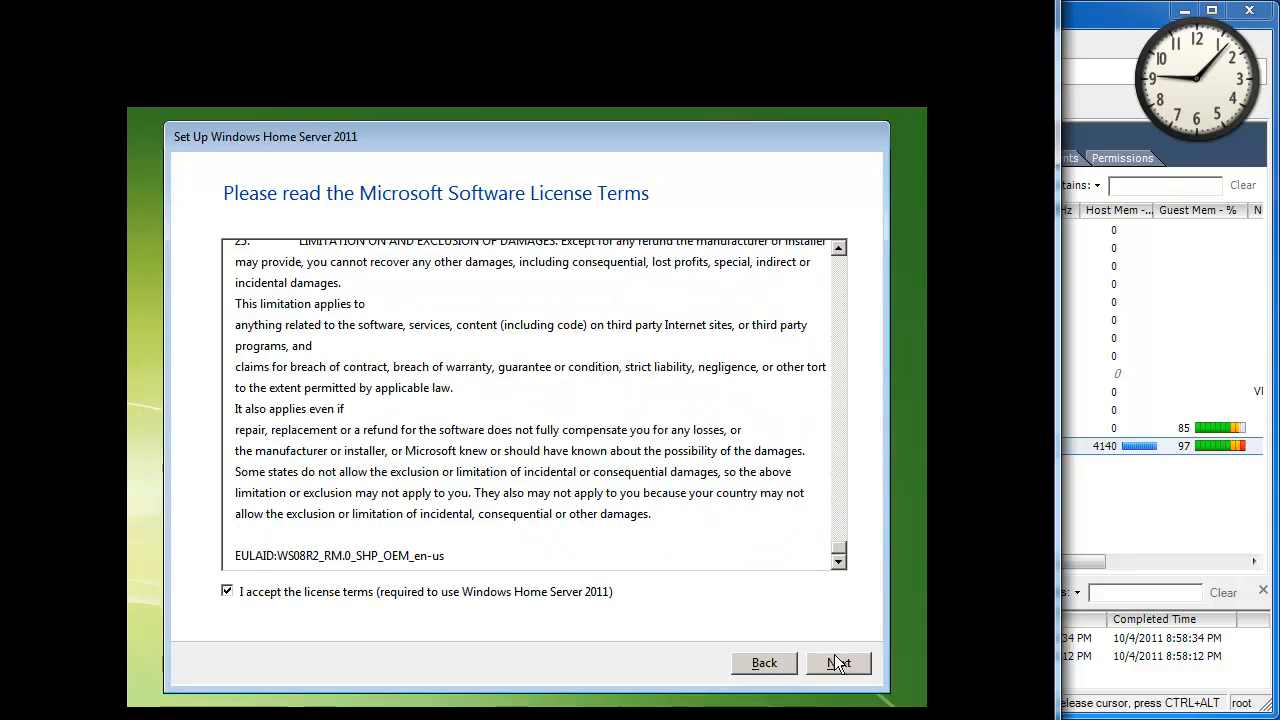
left_click(836, 662)
left_click(394, 600)
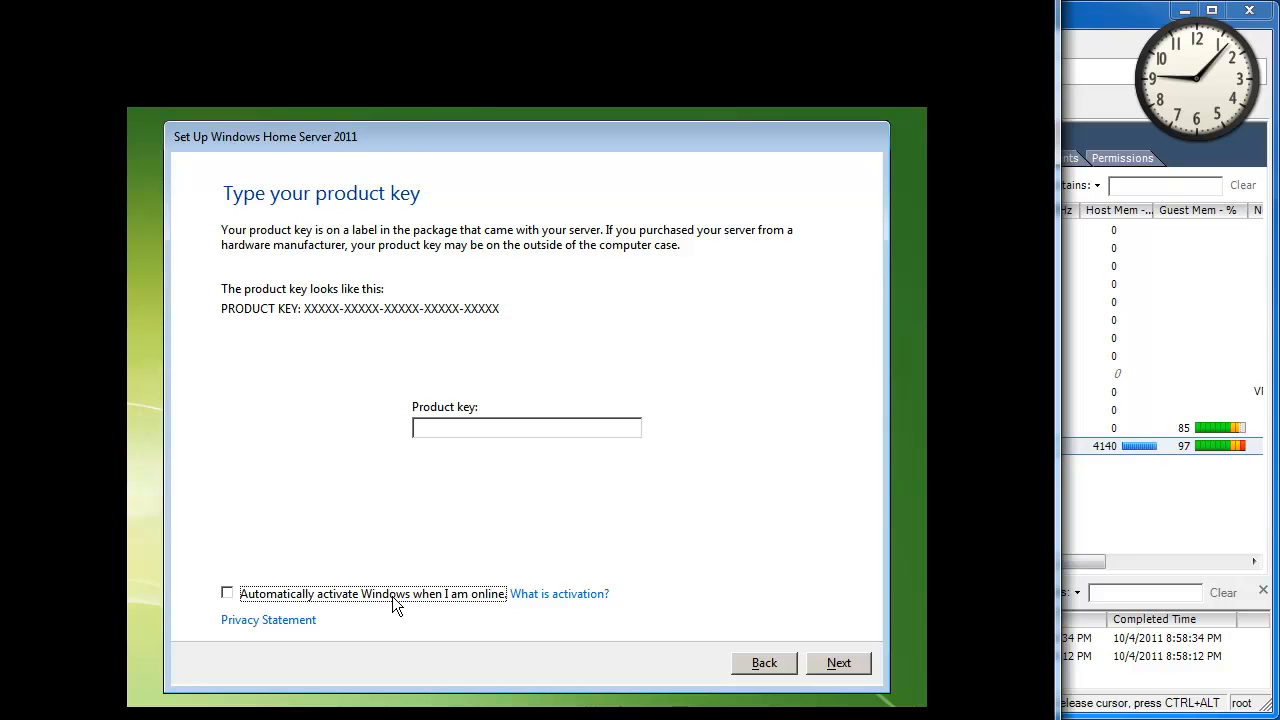
left_click(850, 664)
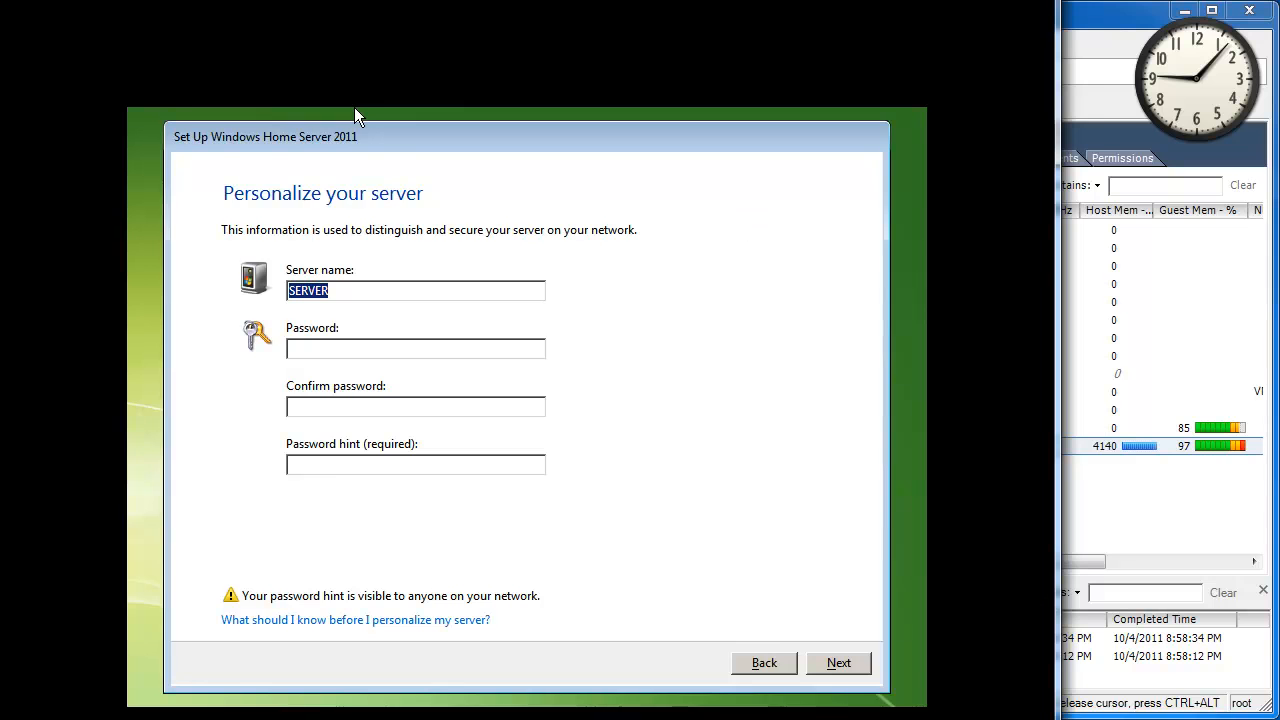
Name the server wss2011, set and confirm its password, add a password hint, and submit.
mouse_move(562, 0)
left_mouse_down()
mouse_move(581, 38)
mouse_move(570, 13)
left_mouse_up()
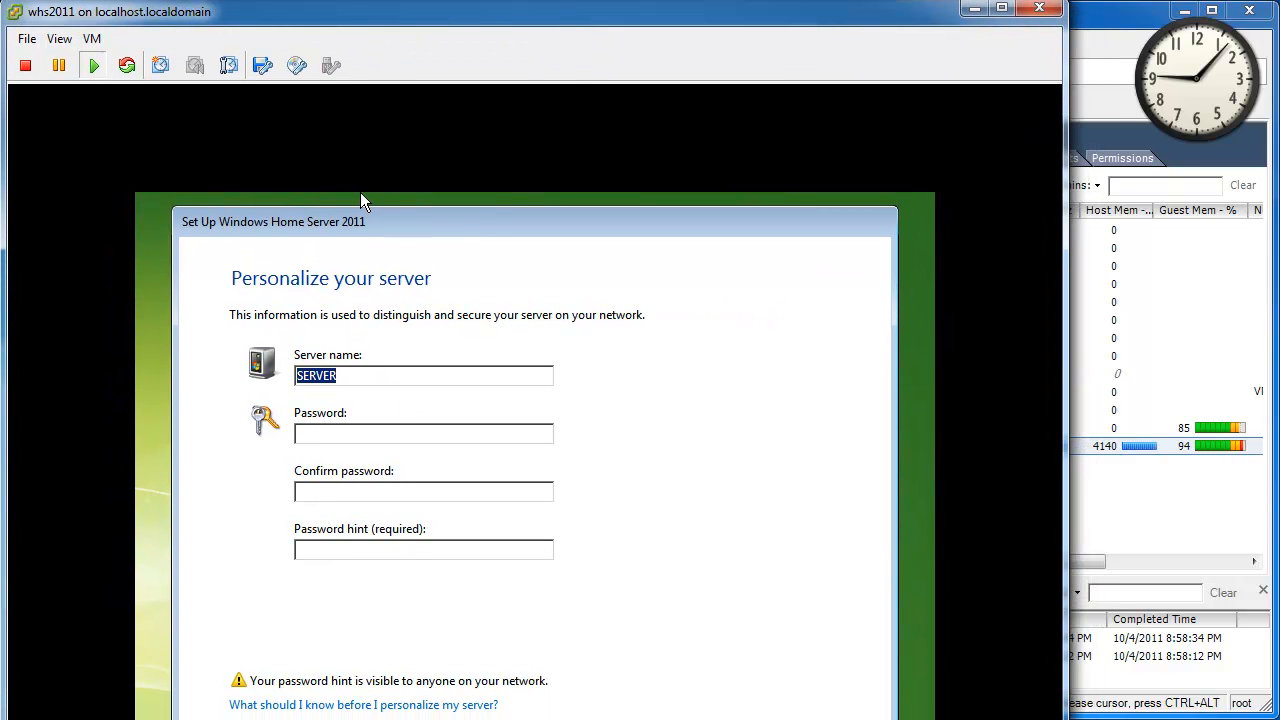
type("w")
type("ss2011")
type("••••••••")
key("Tab")
type("••••••••")
key("Tab")
type("R")
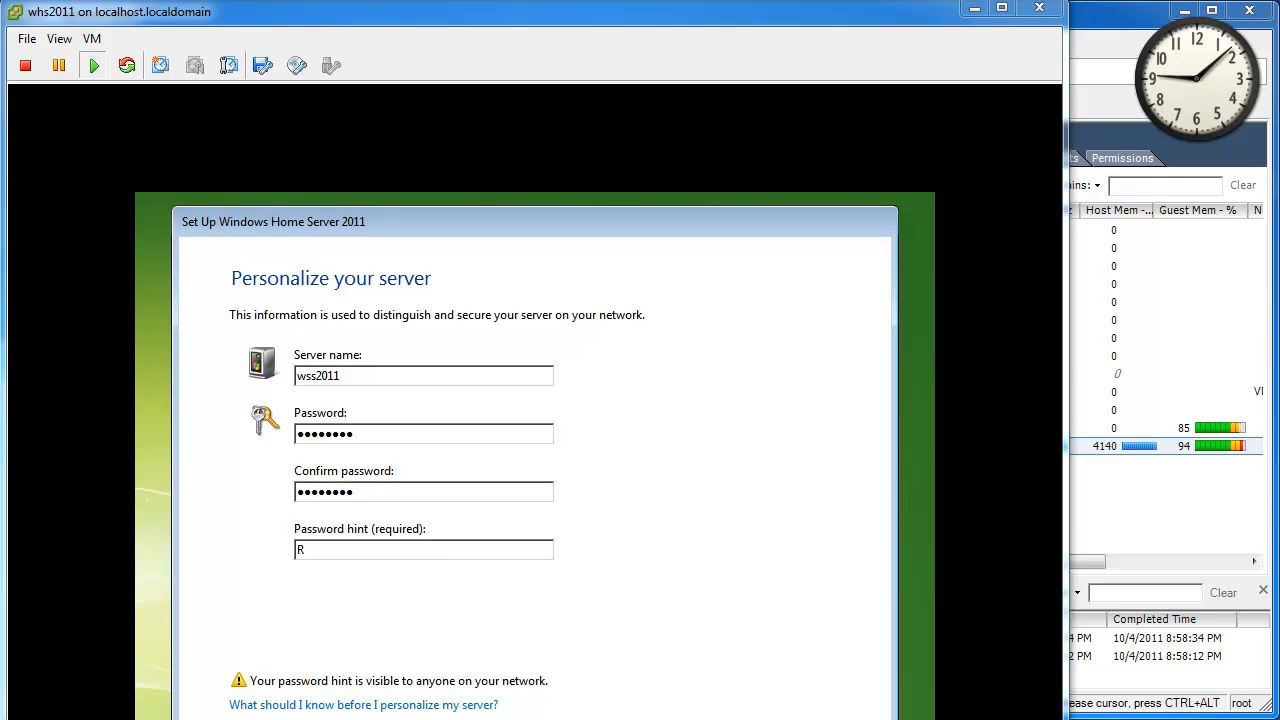
left_click_drag(655, 16, 656, 719)
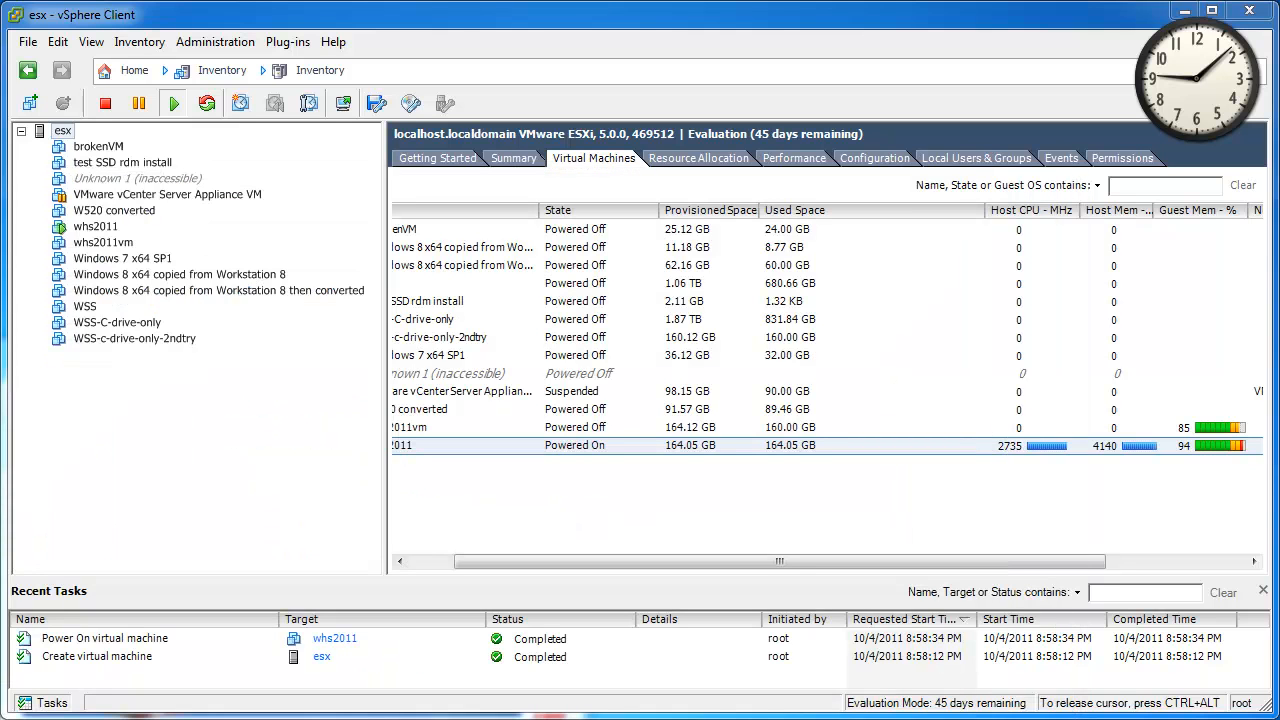
left_click_drag(656, 719, 510, 5)
left_click(669, 366)
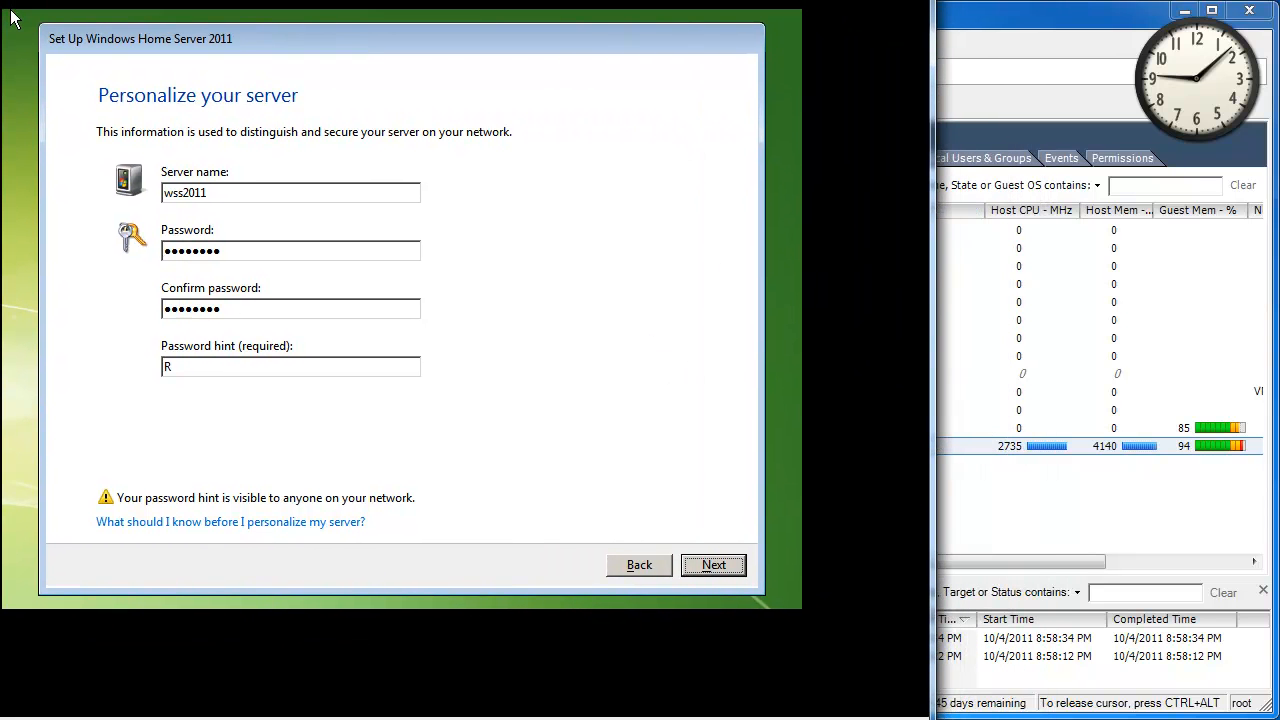
left_click(717, 566)
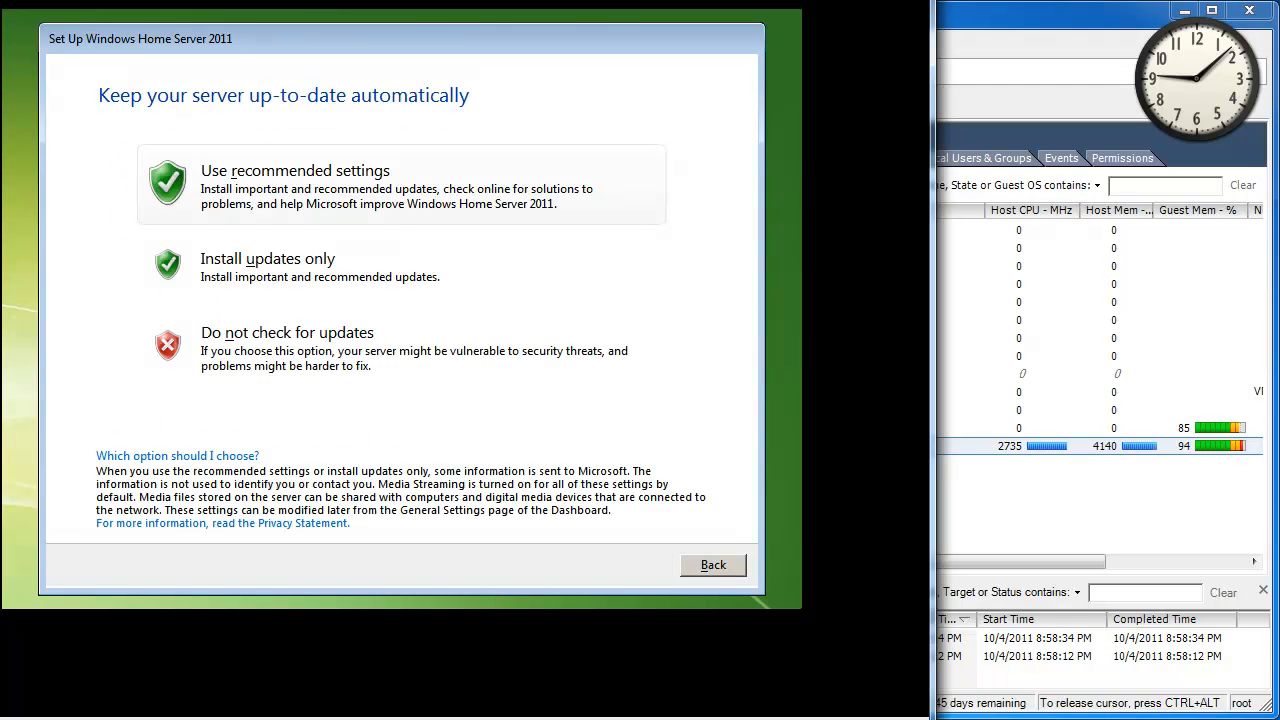
Choose 'Do not check for updates' on the update settings page.
left_click(508, 352)
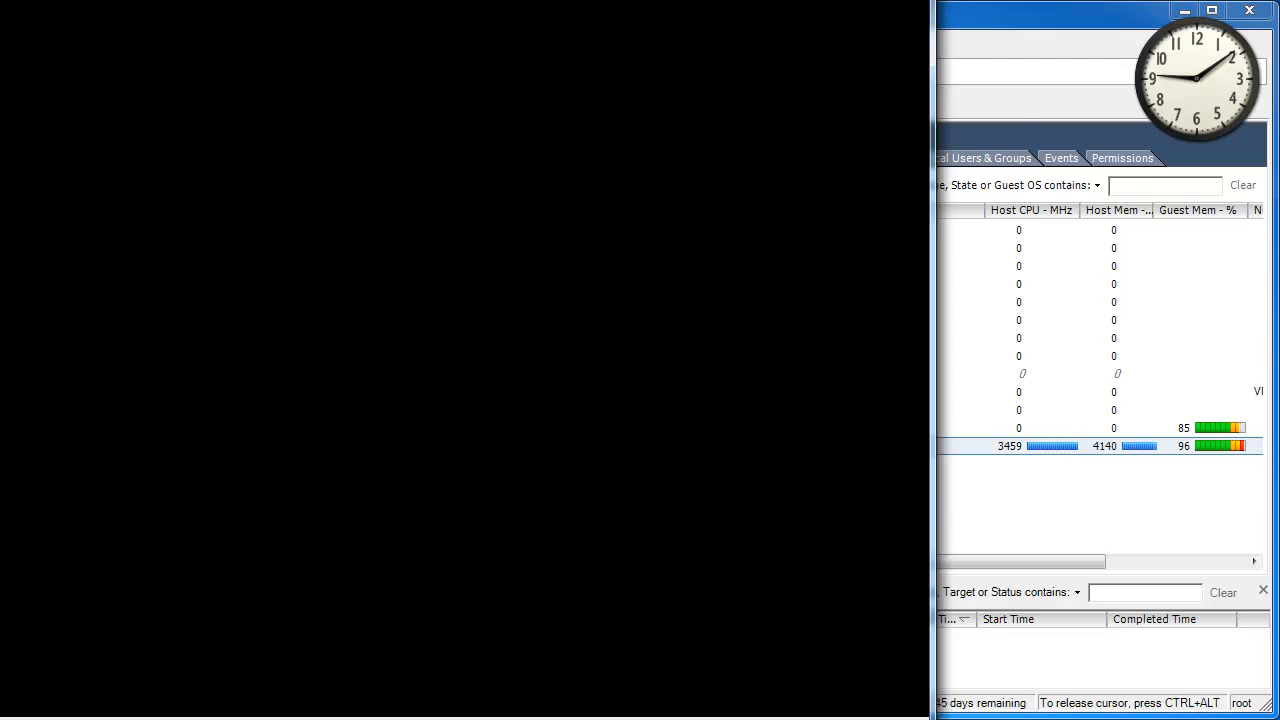
key("alt+Tab")
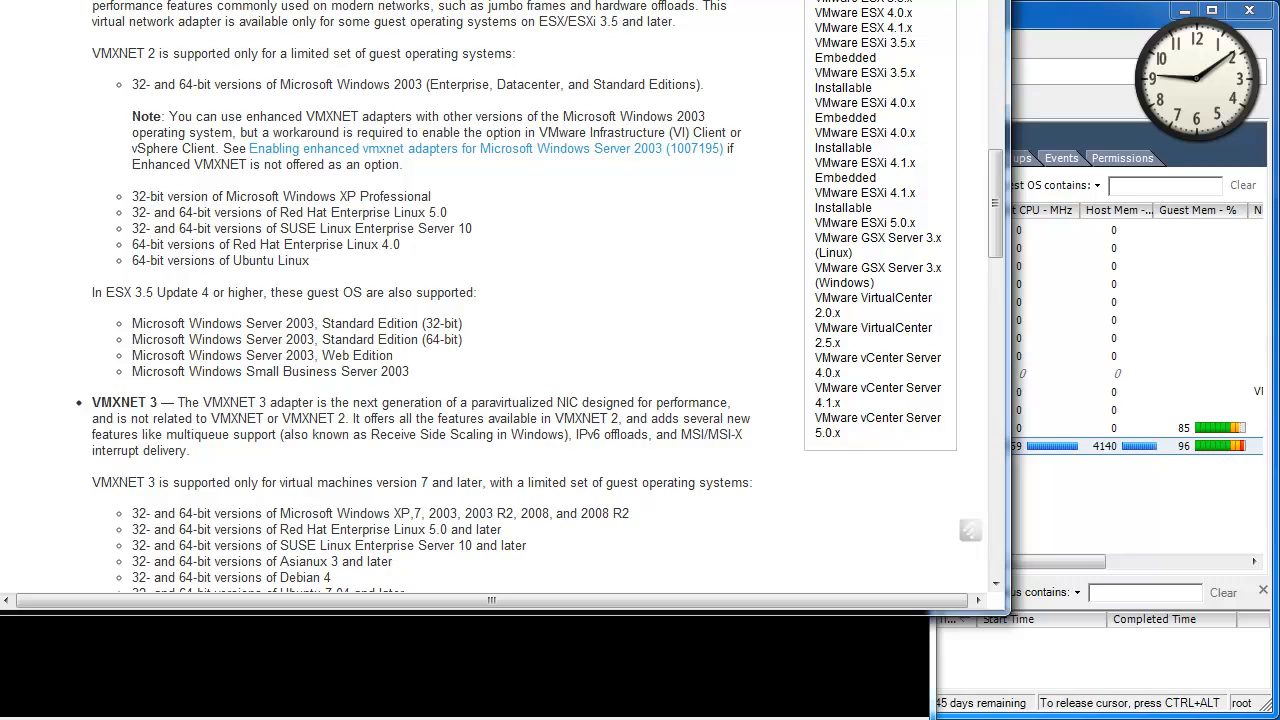
scroll(580, 209, "up", 15)
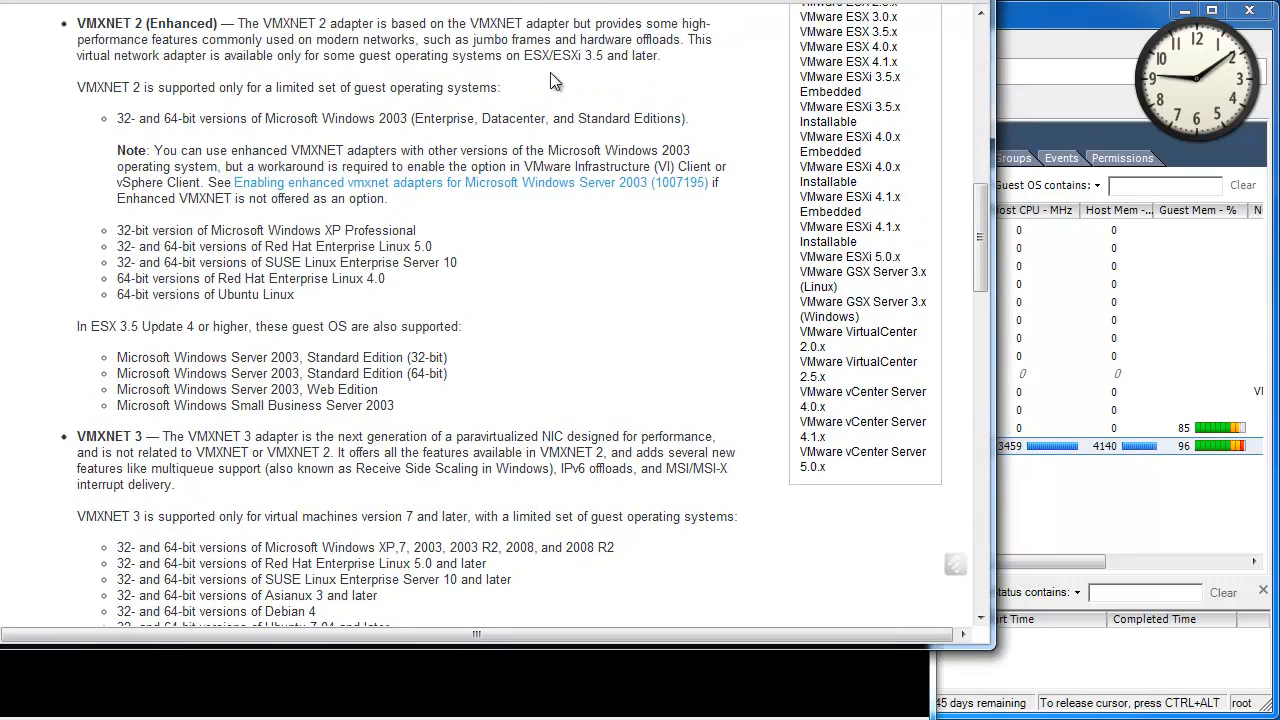
scroll(580, 218, "down", 10)
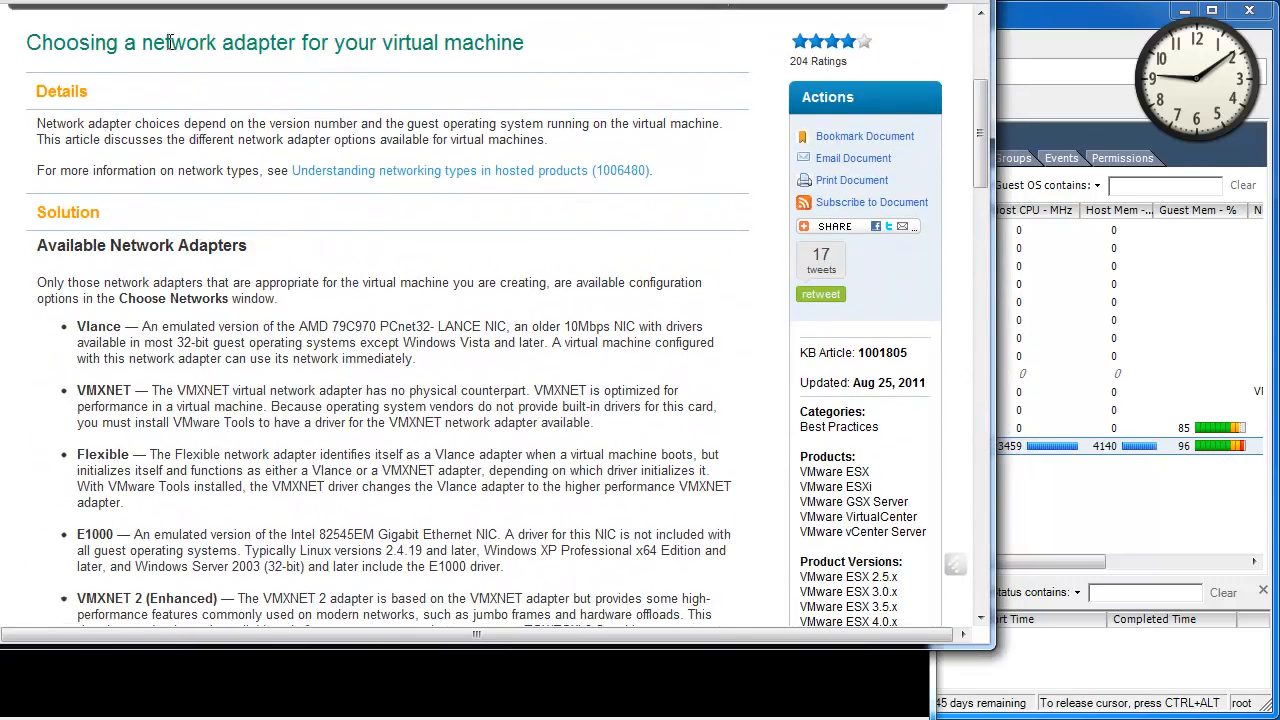
scroll(152, 236, "up", 3)
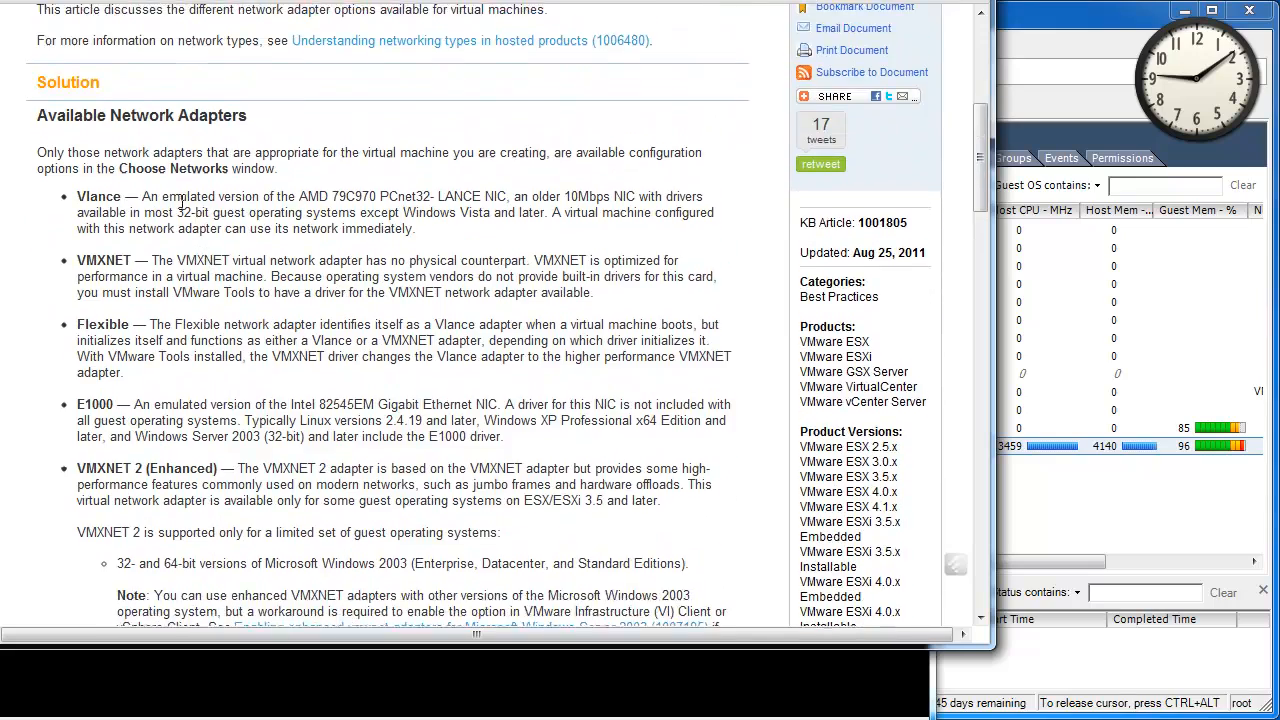
scroll(119, 338, "down", 3)
scroll(119, 338, "down", 6)
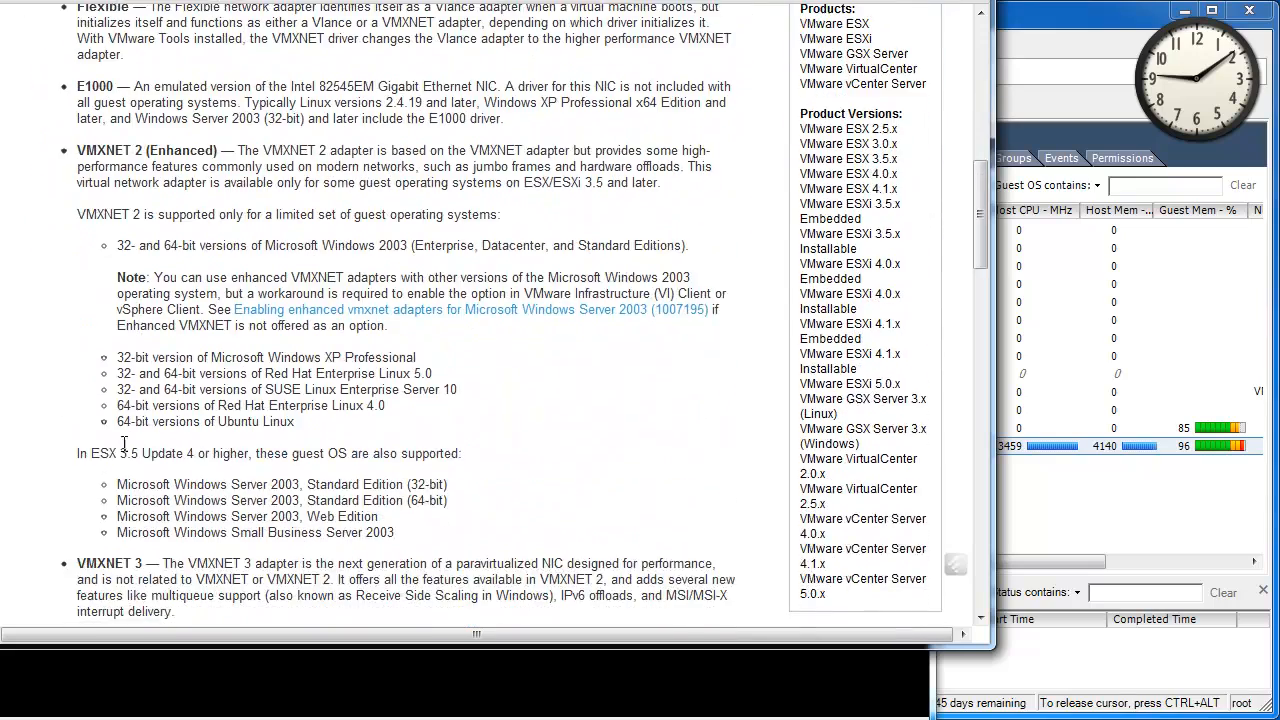
left_click_drag(86, 404, 541, 598)
left_click(330, 604)
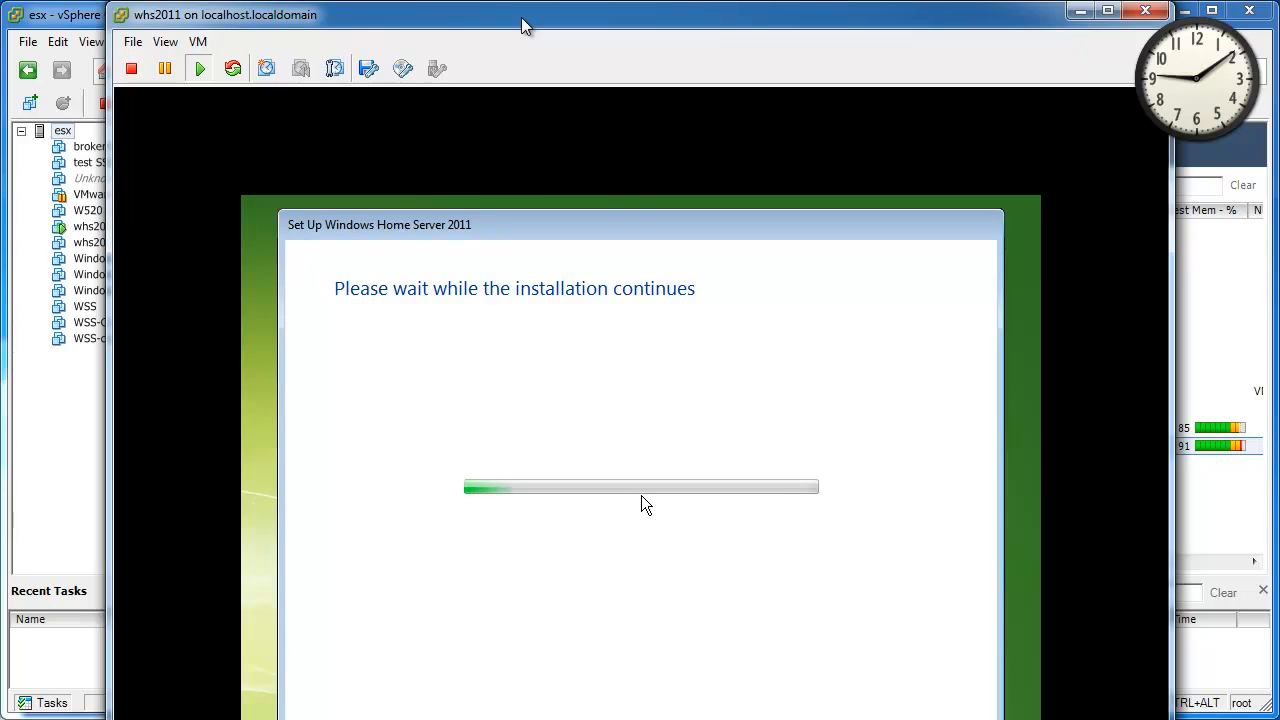
Reposition the console window while server setup reaches 94% complete.
left_click_drag(521, 18, 352, 0)
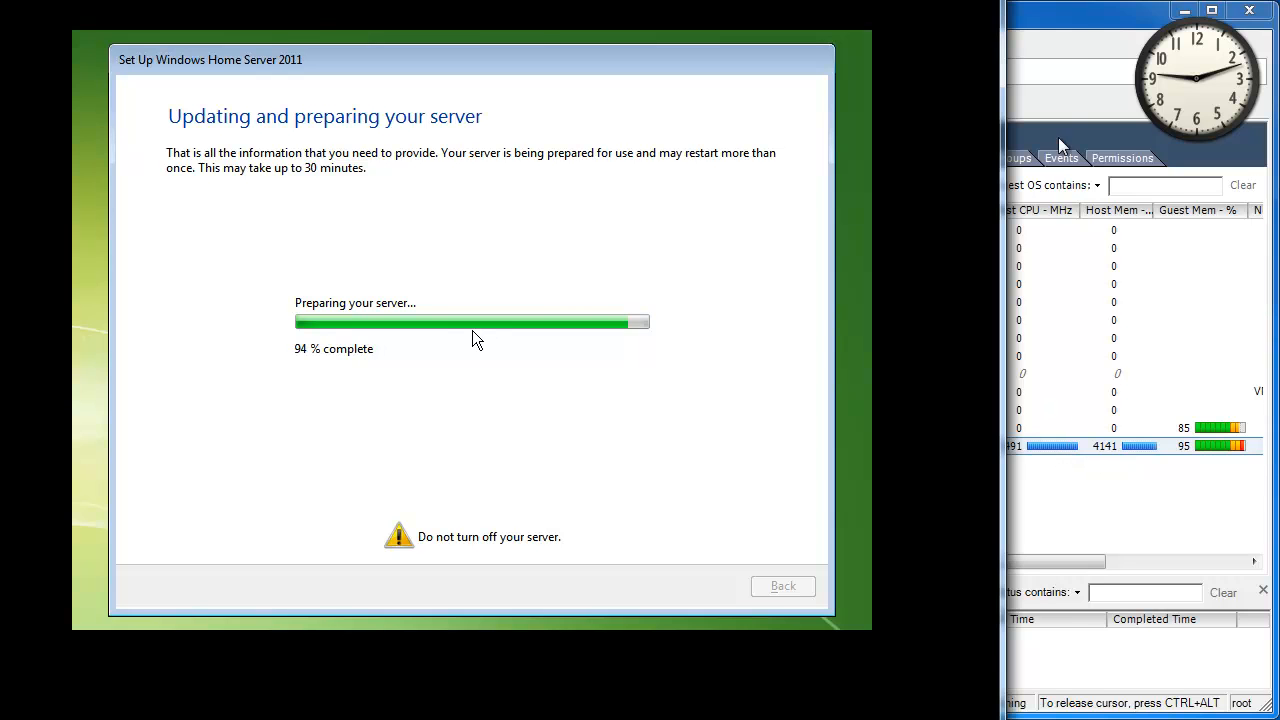
Return to the whs2011 console and close the 'Your server is now ready to use' dialog.
left_click(1090, 33)
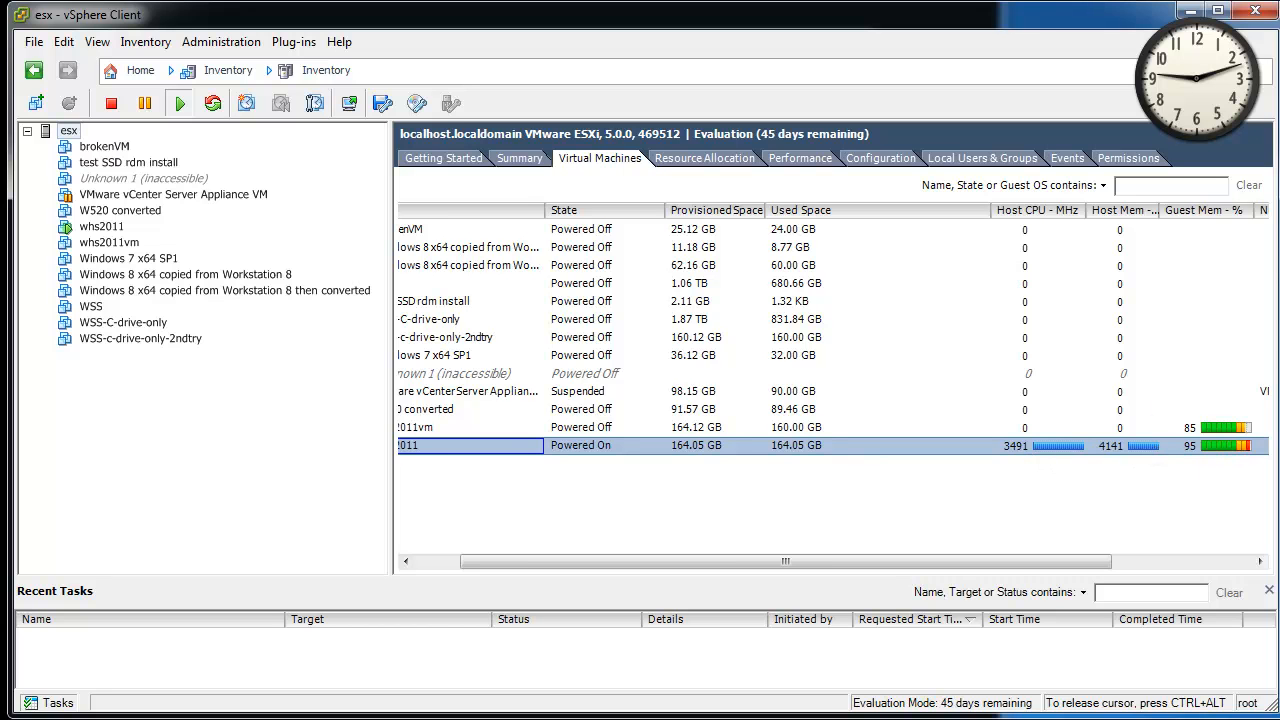
key("alt+Tab")
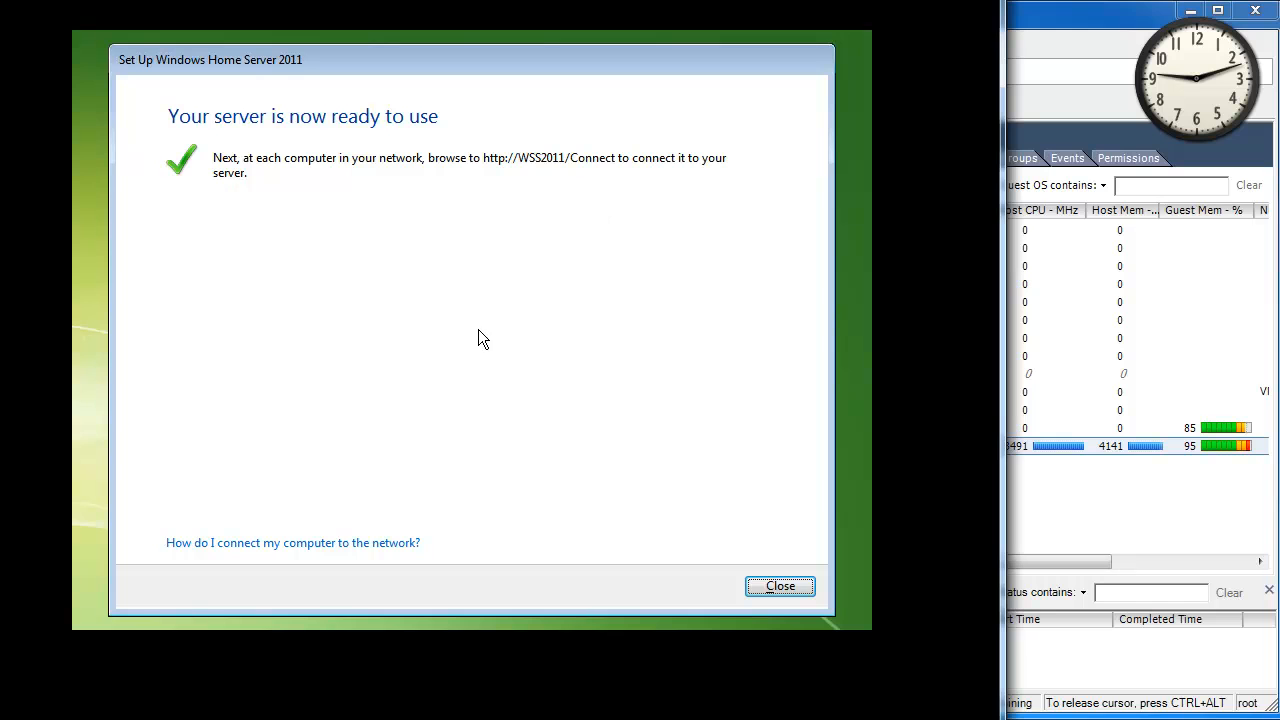
left_click(788, 589)
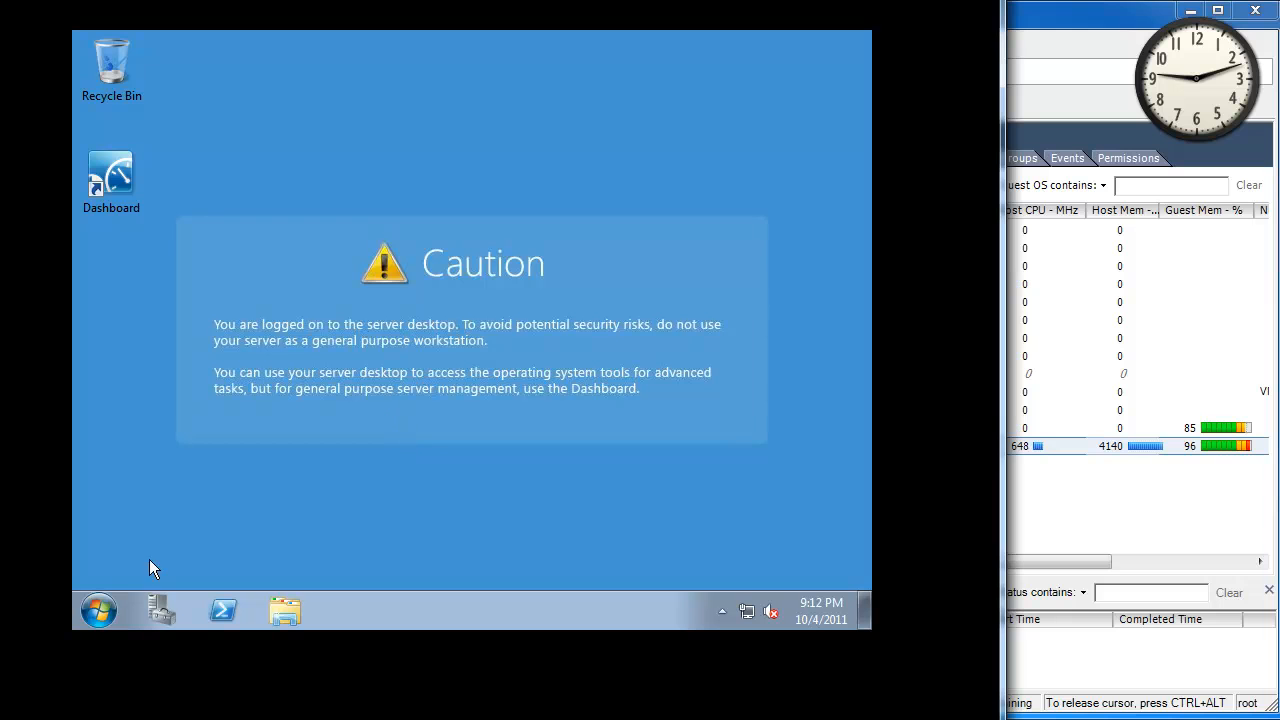
Open Manage from the Computer entry in the guest Start menu to launch Server Manager.
left_click(99, 610)
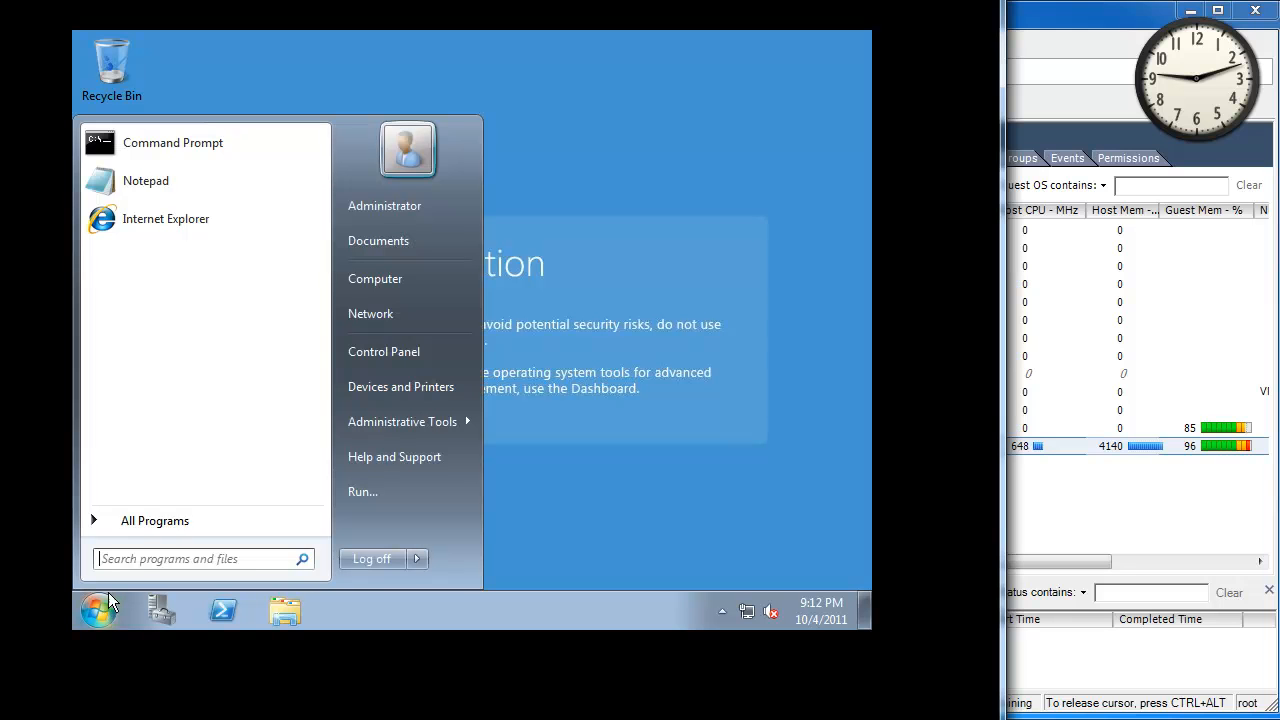
right_click(380, 279)
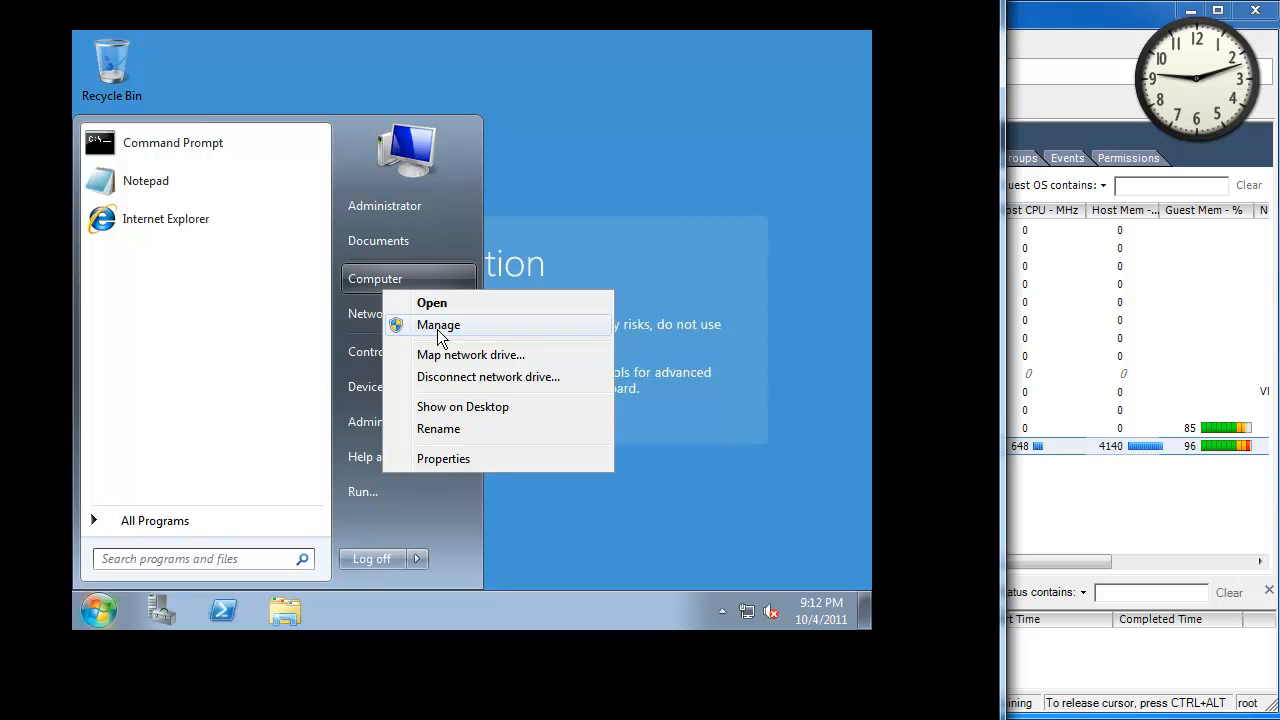
key("Escape")
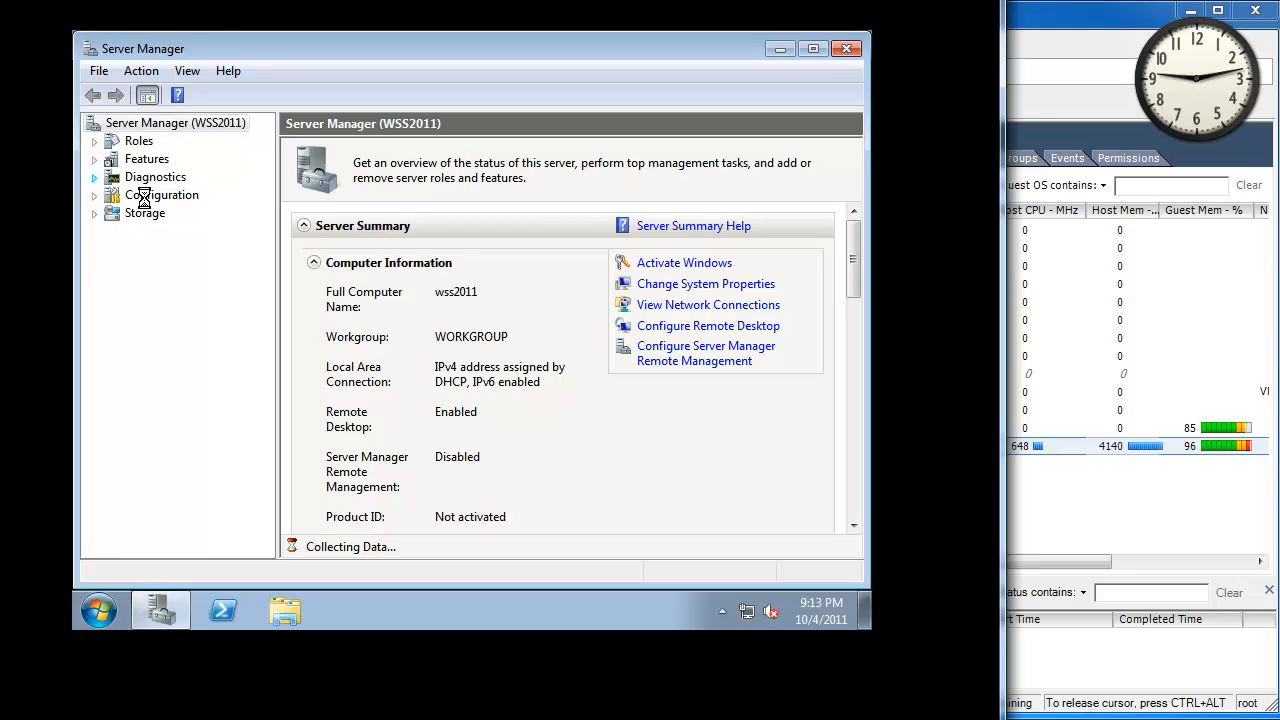
Inspect Display, Mice, Storage and Network adapters in Device Manager, then close Server Manager.
double_click(150, 178)
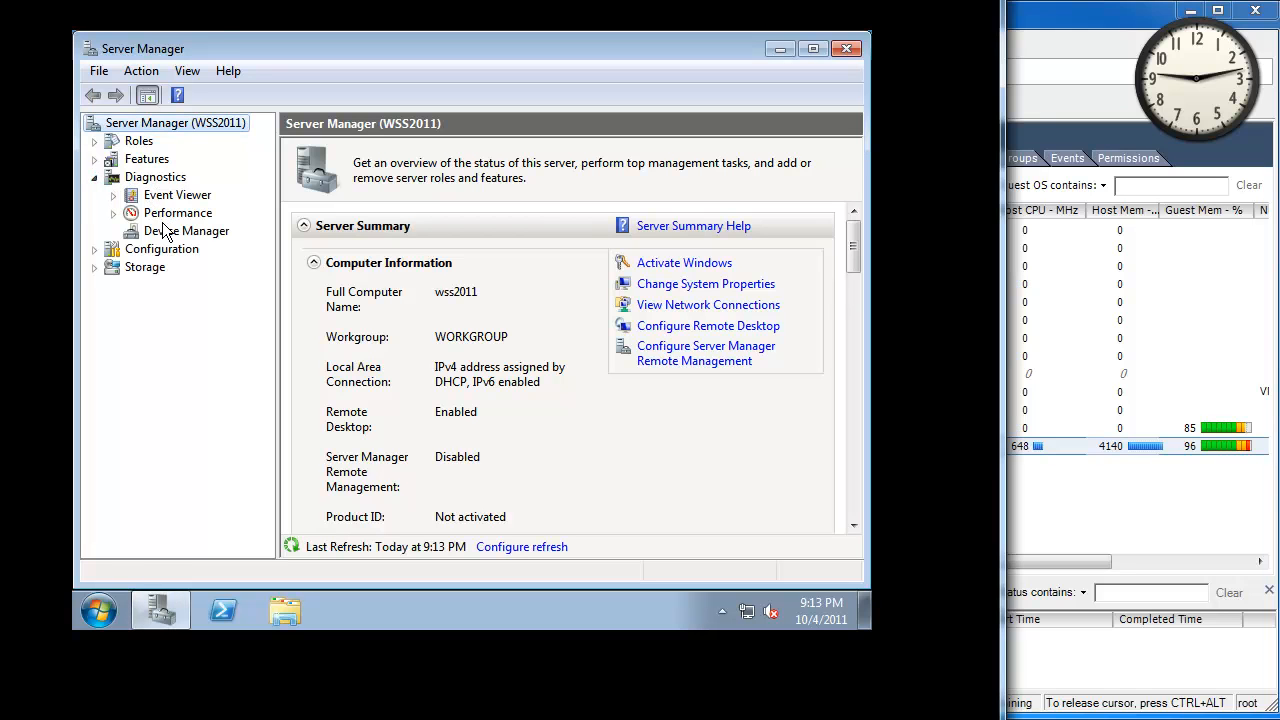
left_click(165, 233)
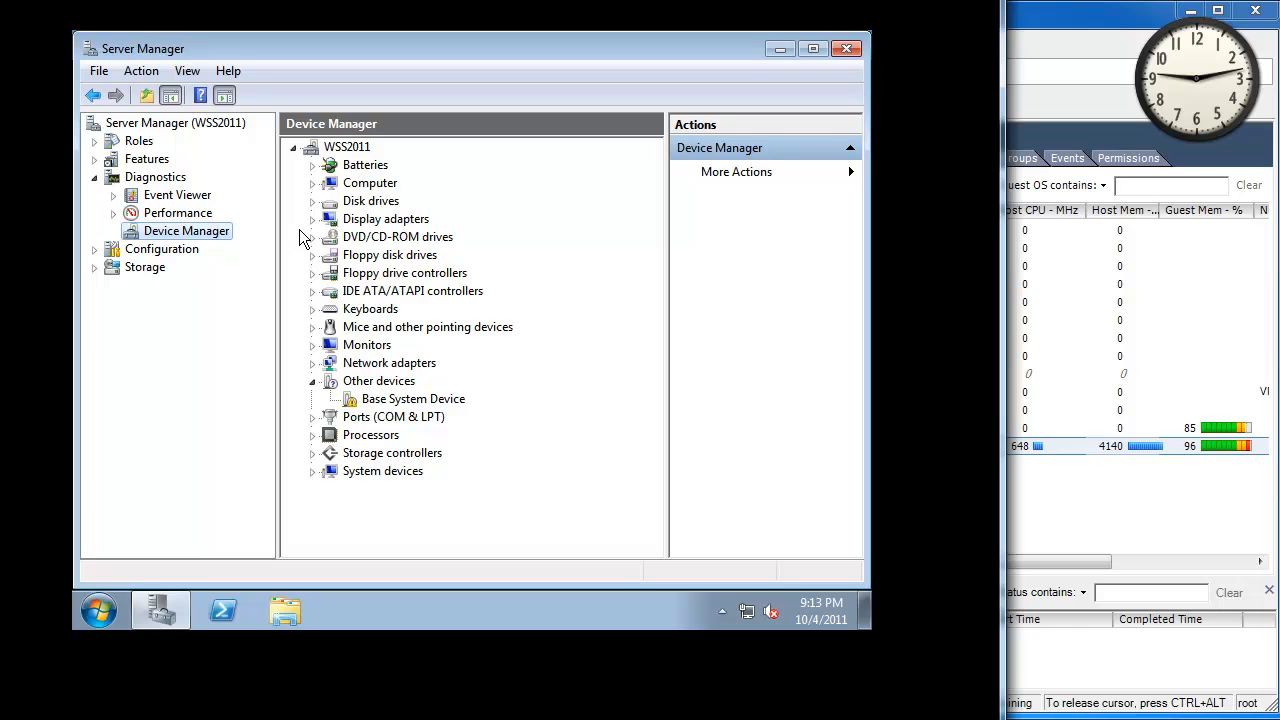
left_click(312, 219)
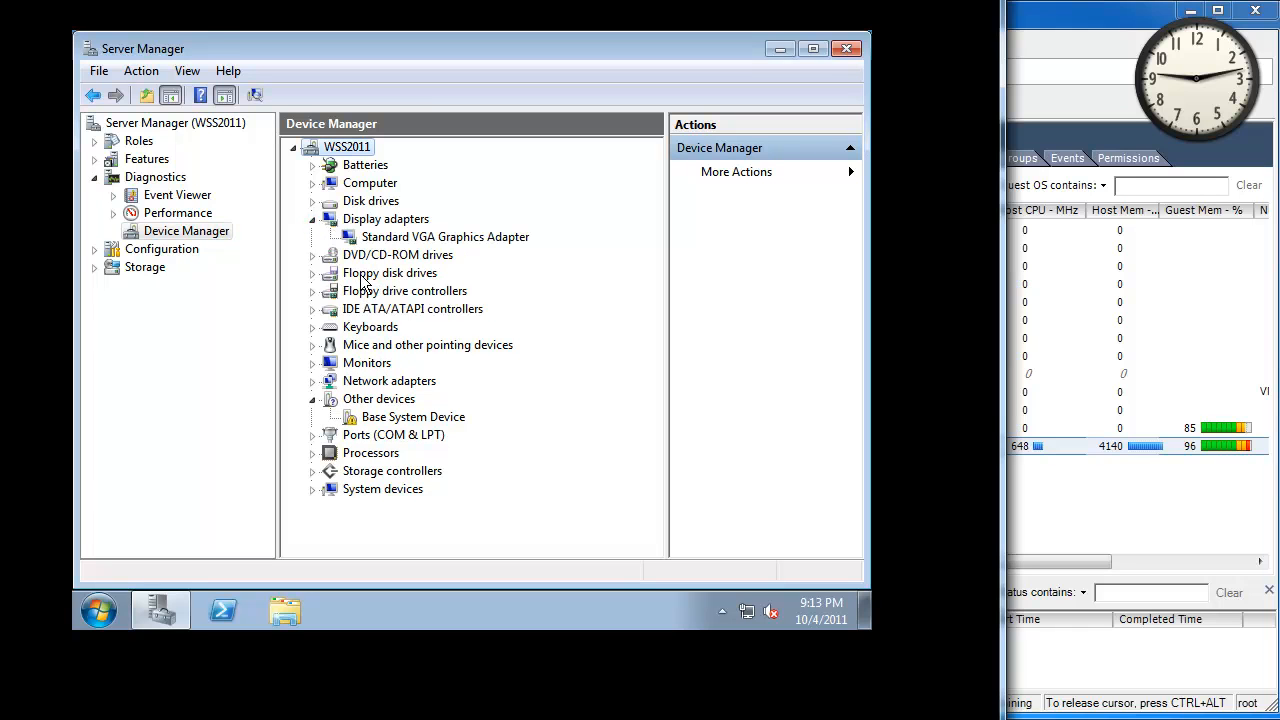
left_click(312, 345)
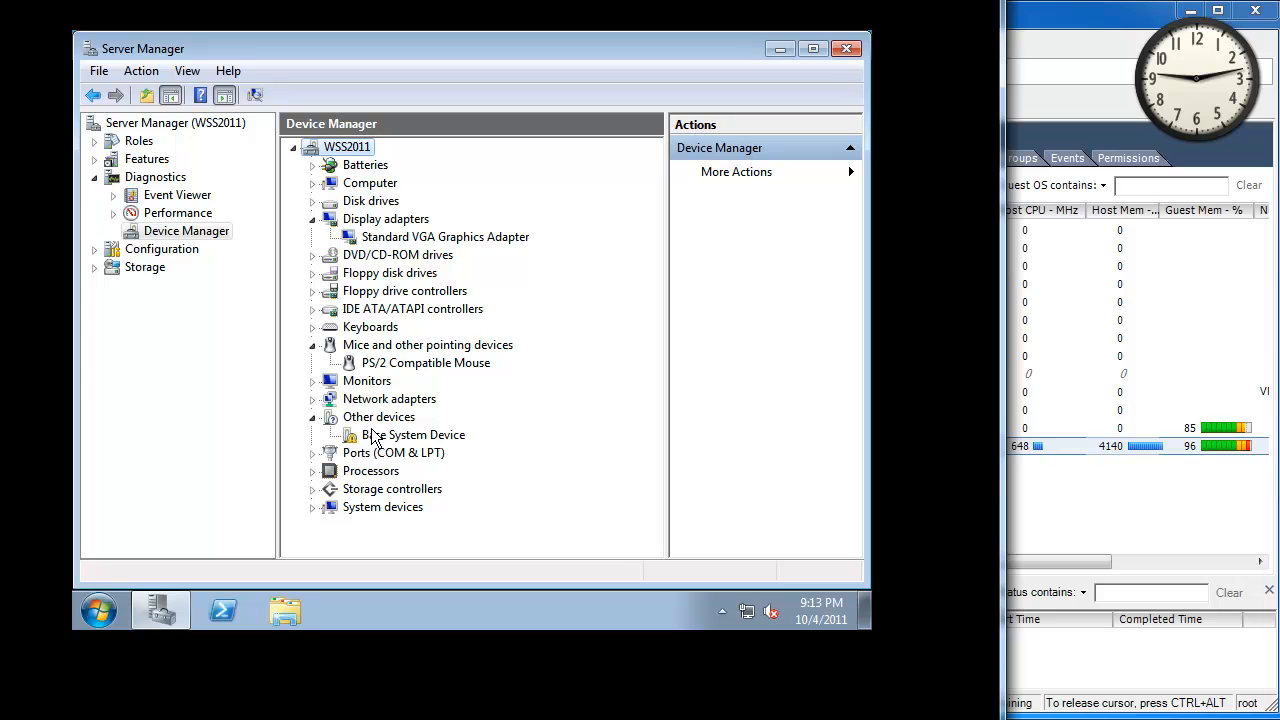
left_click(311, 489)
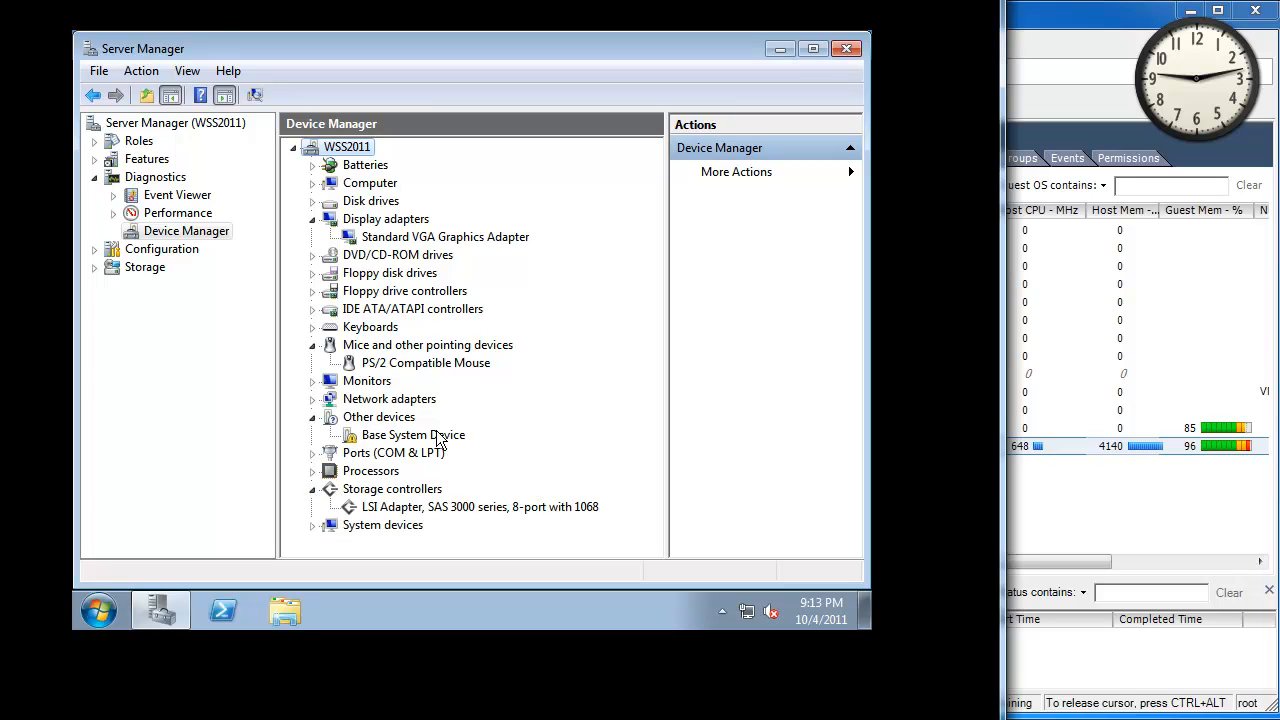
left_click(313, 399)
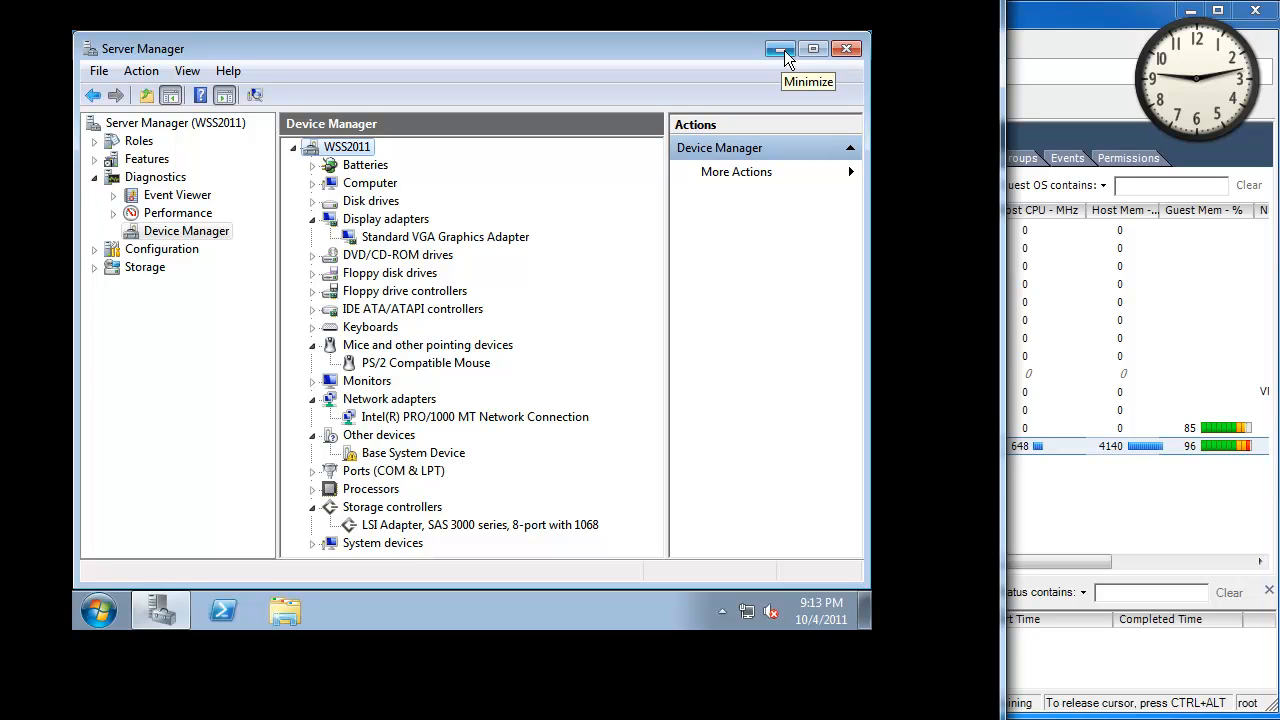
left_click(841, 47)
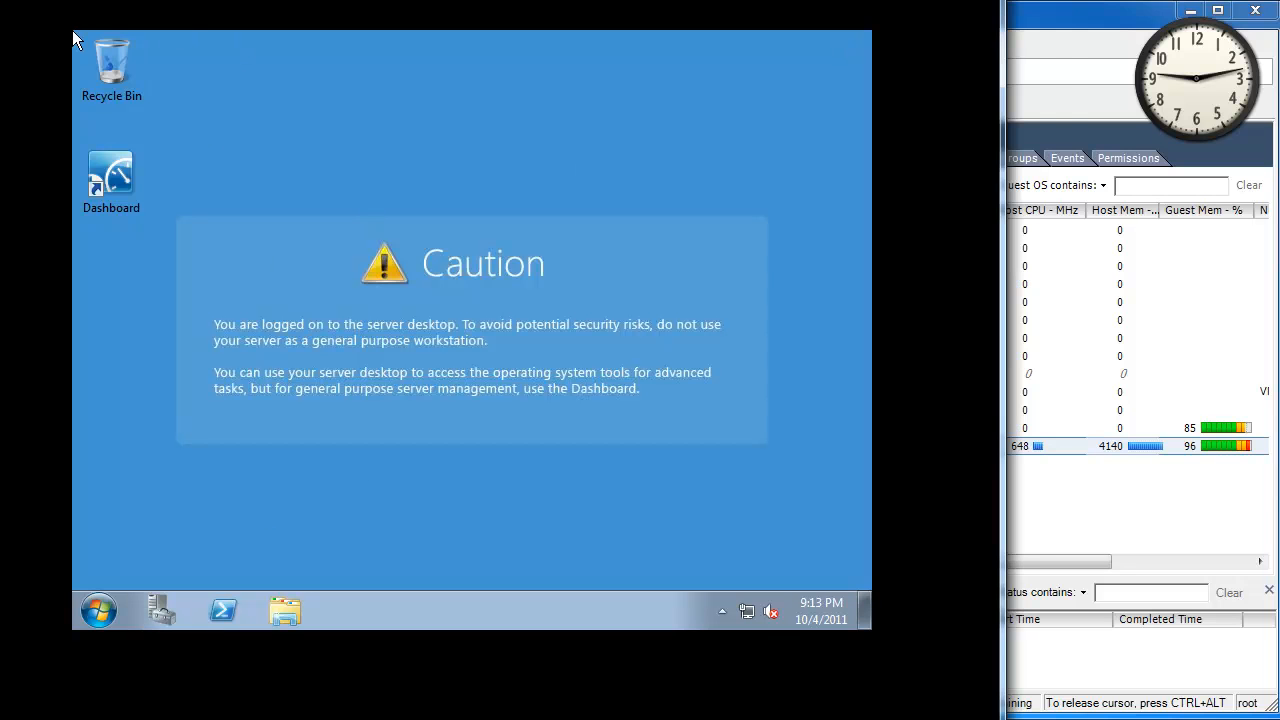
Start the VMware Tools installation from the VM menu and move the console to the top-left.
left_click_drag(400, 0, 448, 91)
left_click_drag(255, 0, 269, 34)
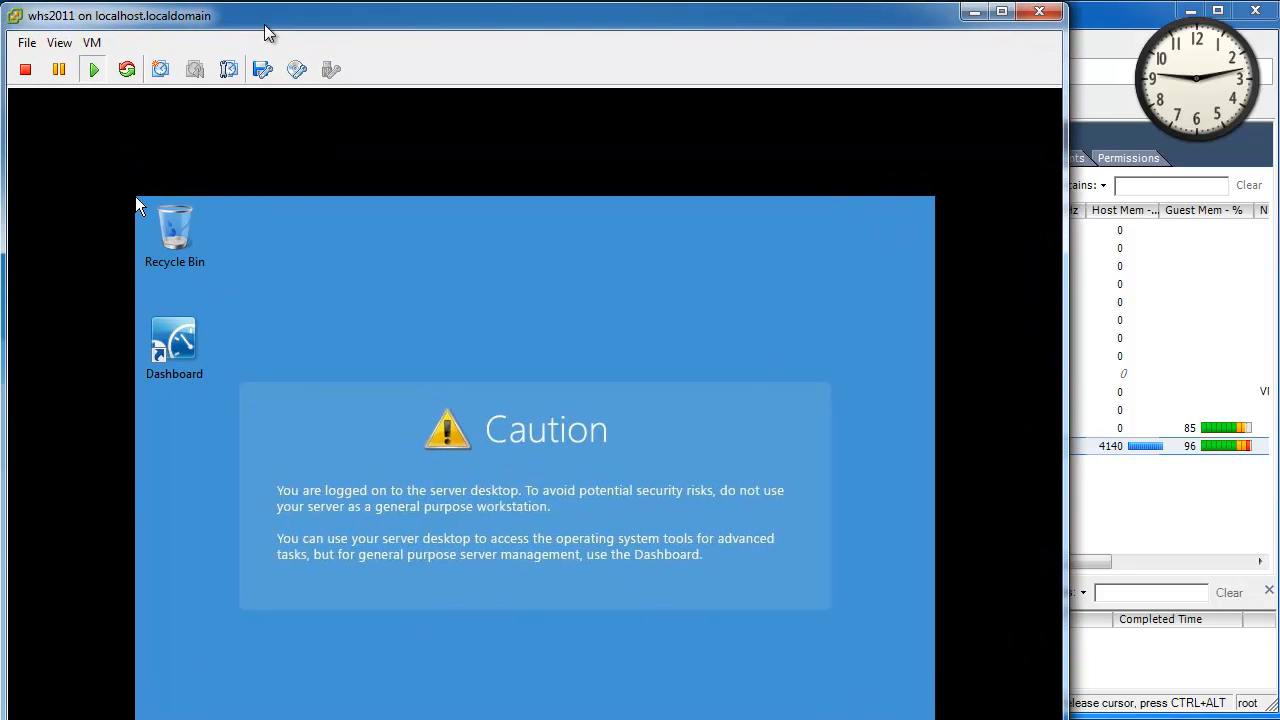
left_click(97, 44)
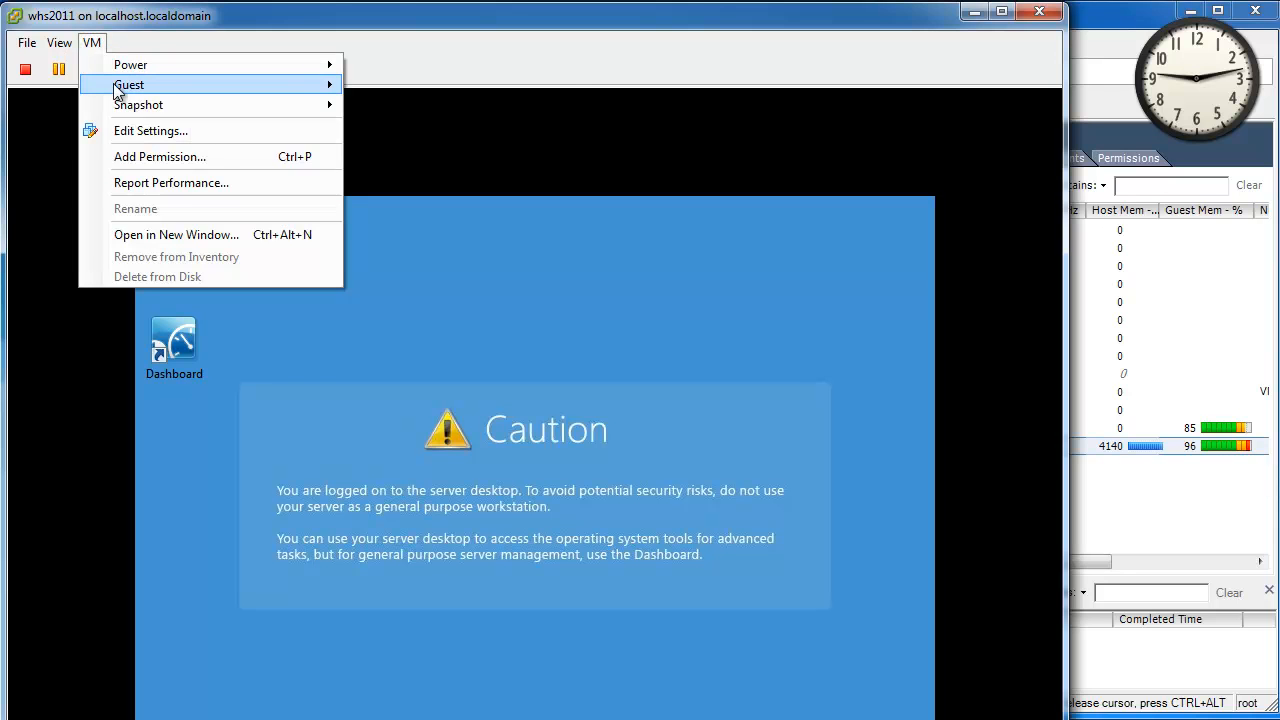
mouse_move(126, 86)
left_click(458, 133)
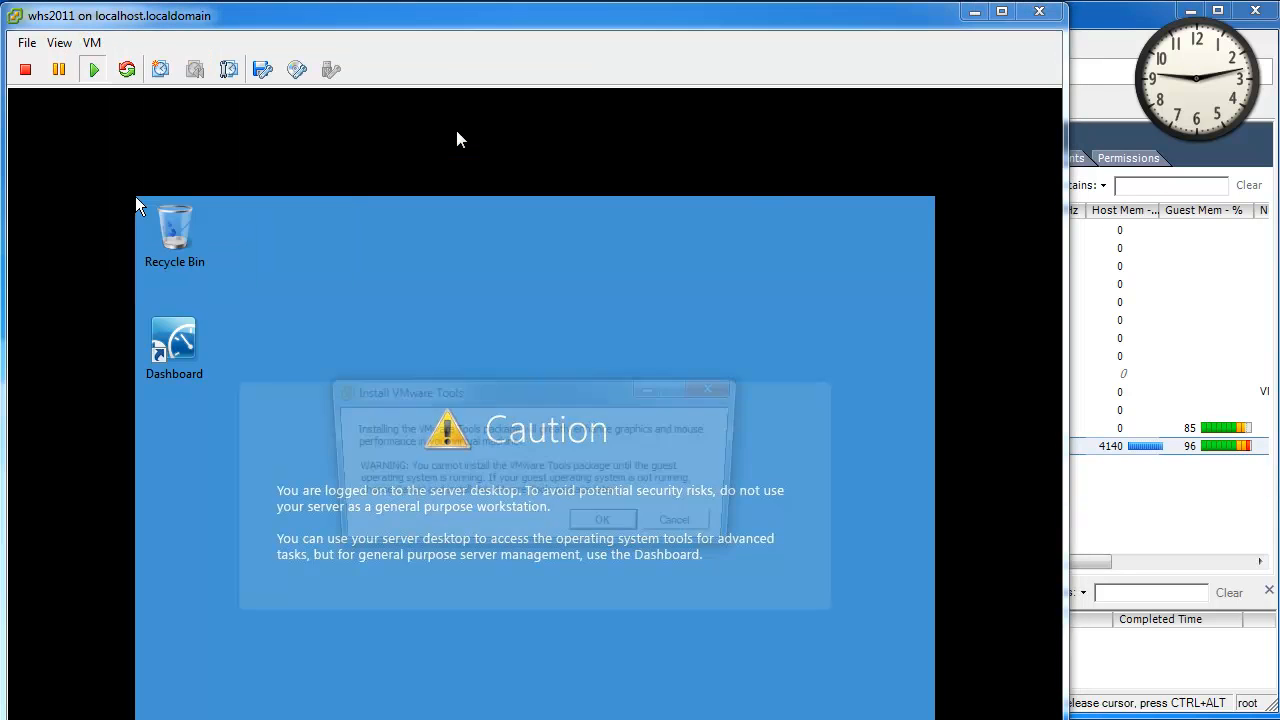
left_click(615, 14)
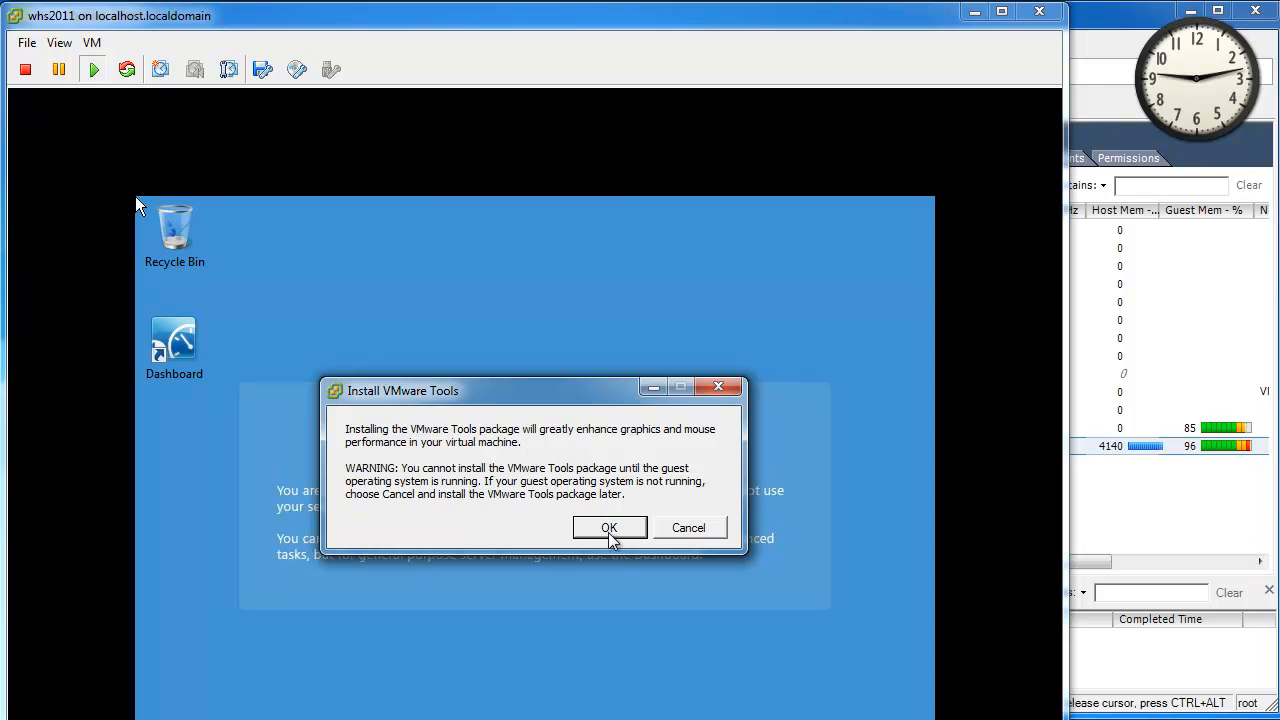
left_click(610, 533)
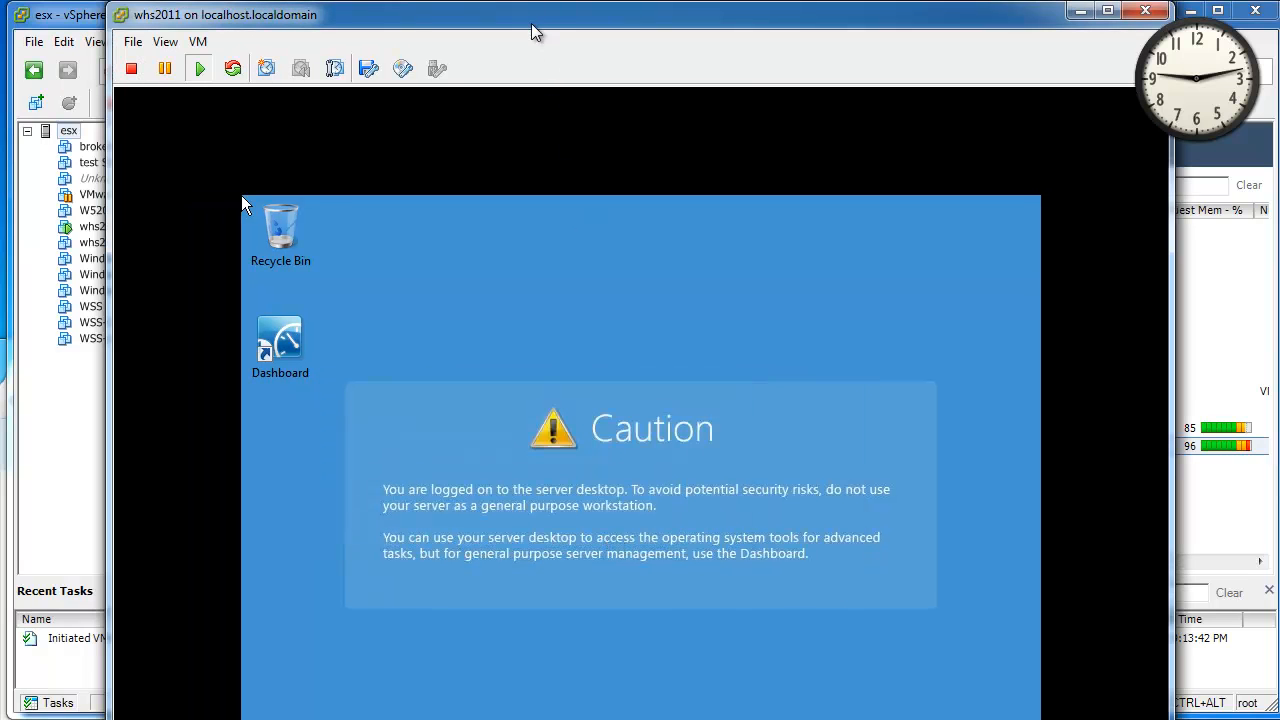
left_click_drag(531, 23, 341, 0)
left_click_drag(55, 20, 4, 17)
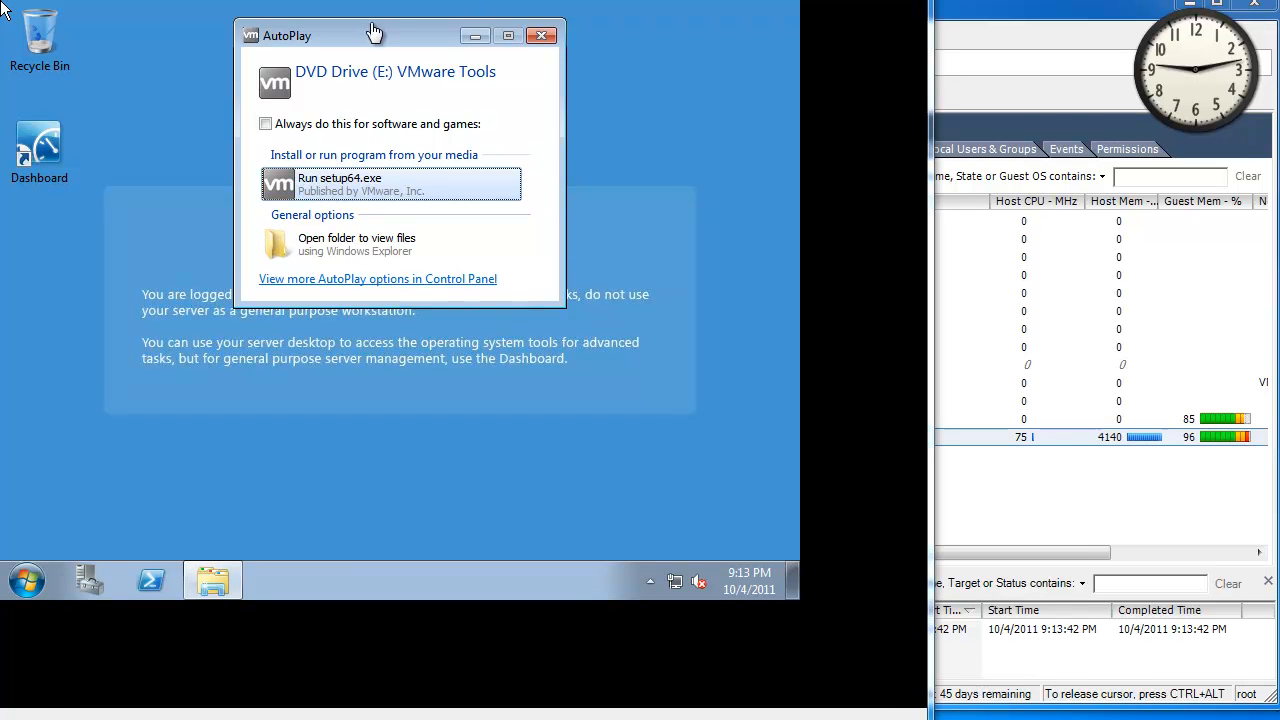
Run setup64.exe and install VMware Tools with the Complete setup type.
left_click(352, 182)
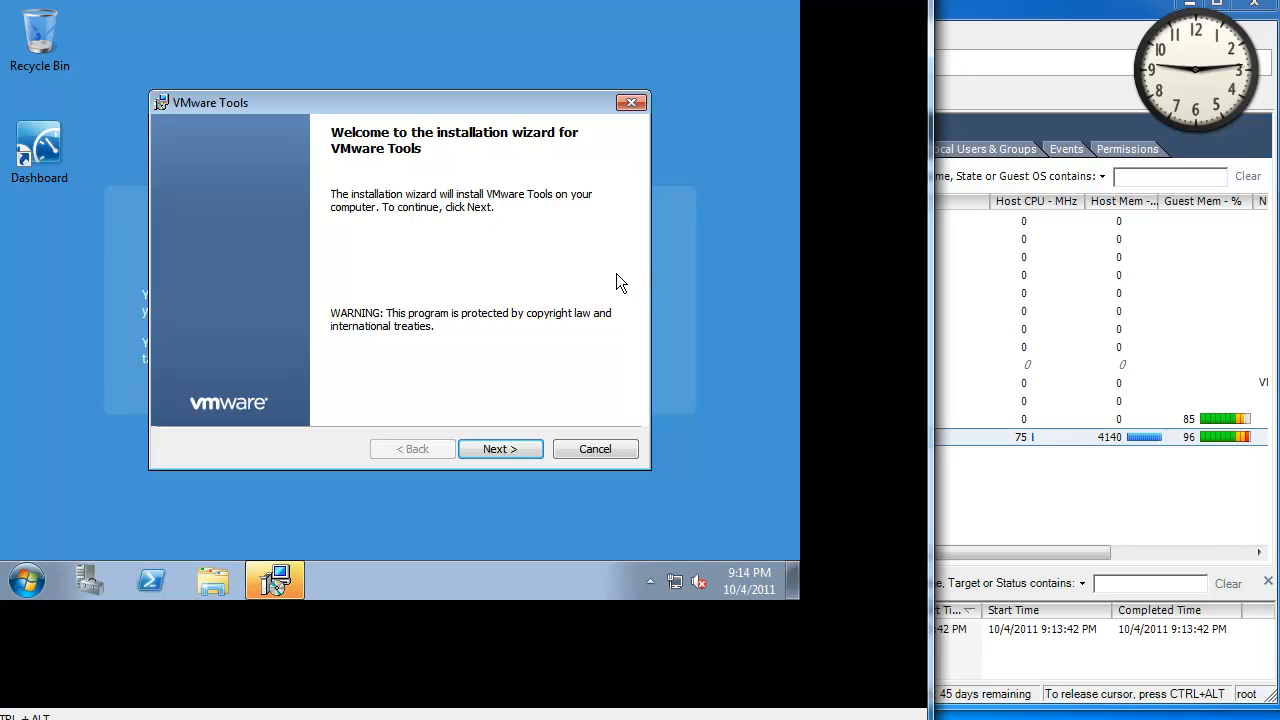
left_click(522, 451)
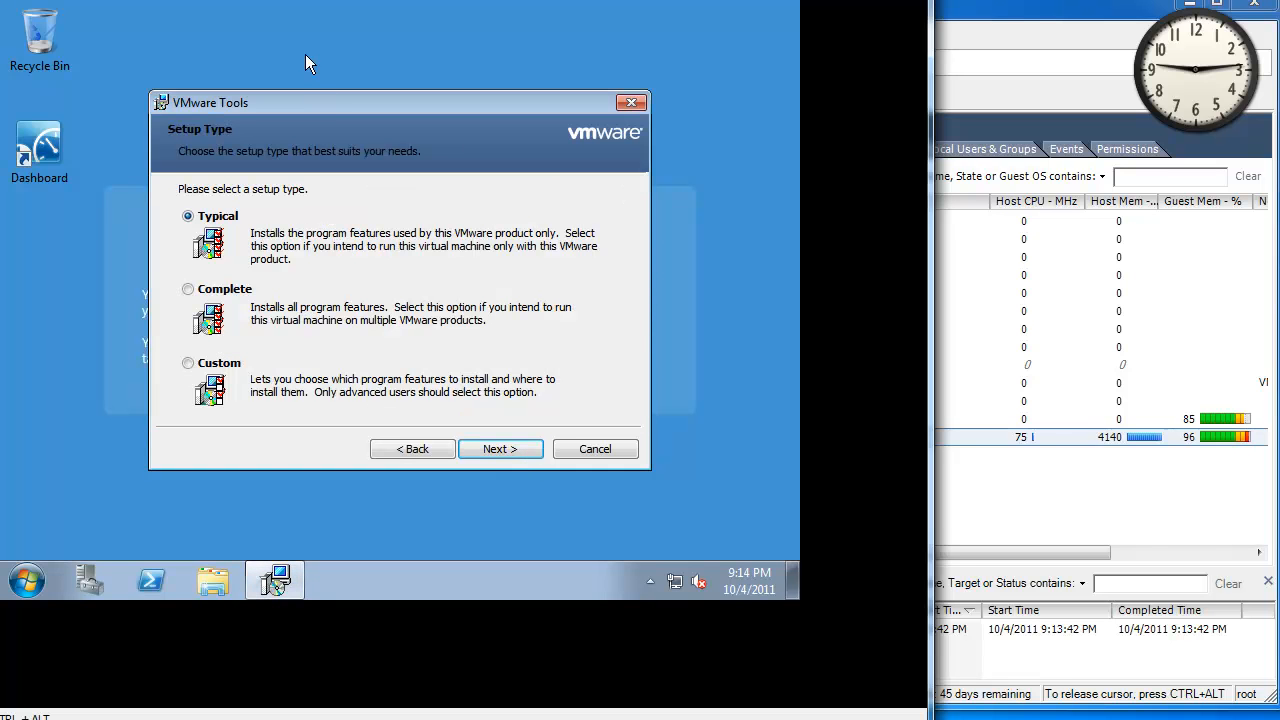
left_click(233, 296)
left_click(524, 452)
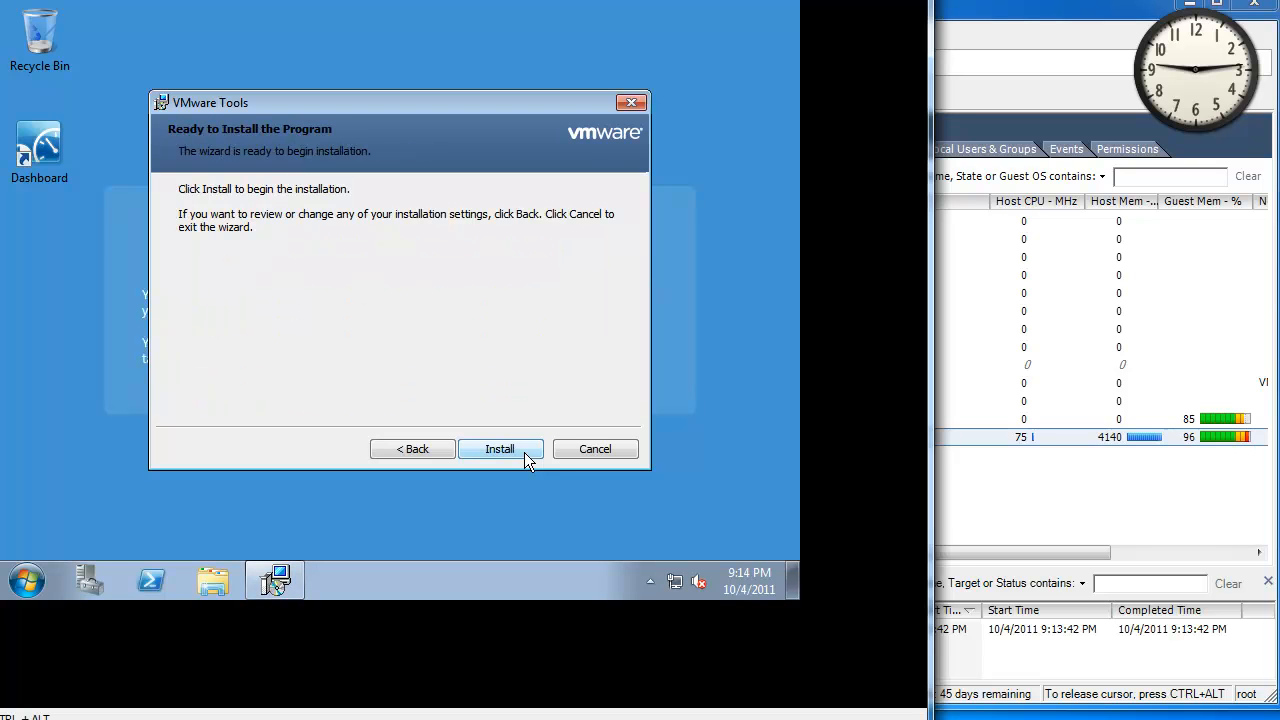
left_click(524, 452)
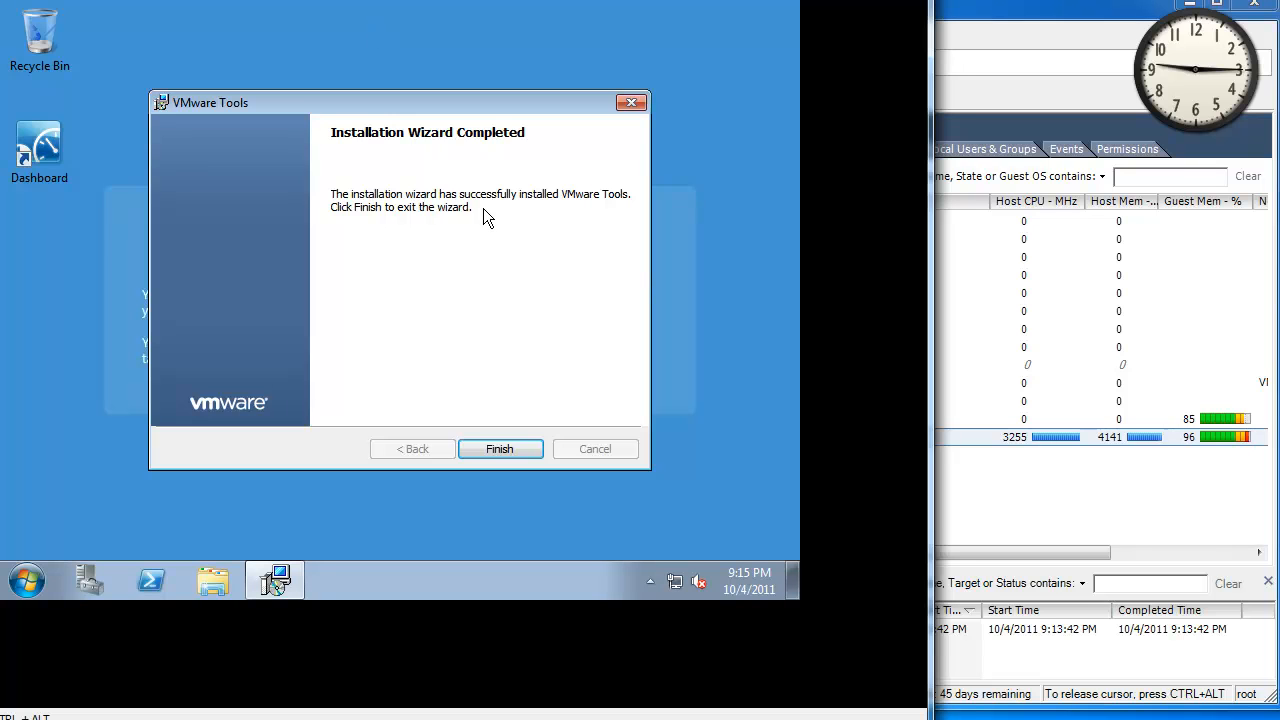
Finish the VMware Tools installer and answer No to the restart prompt.
left_click(512, 448)
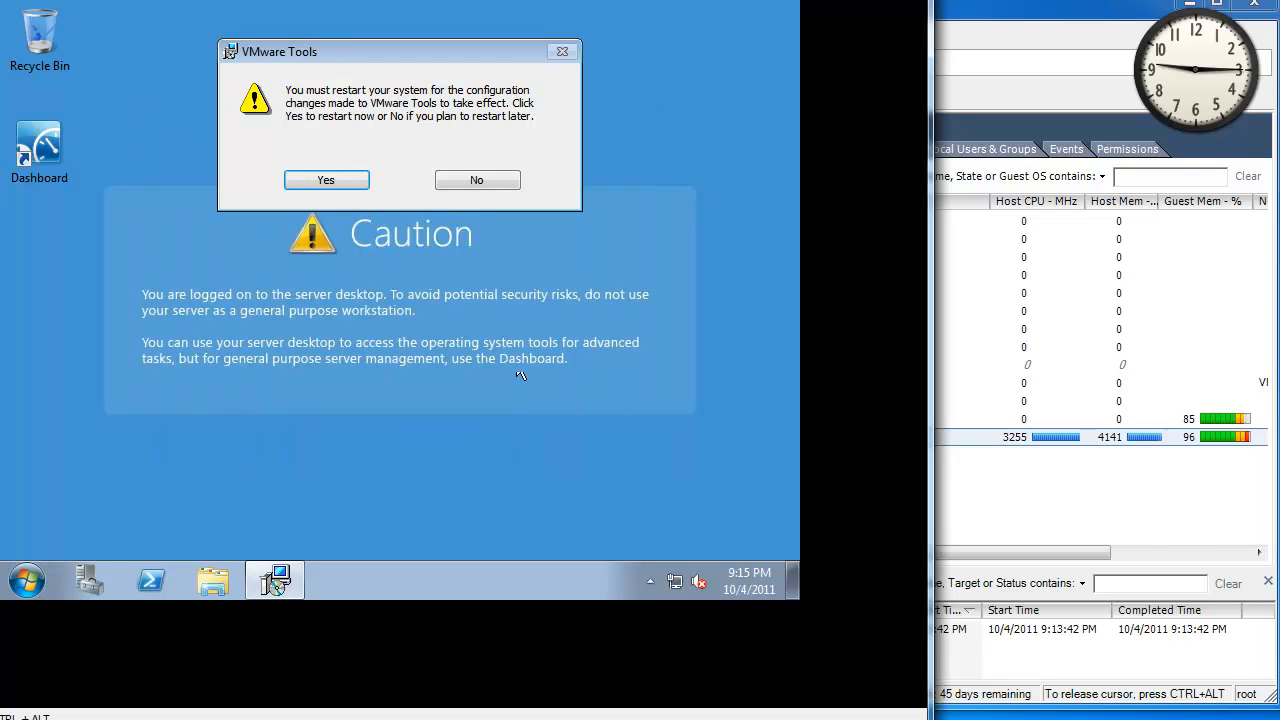
left_click(478, 182)
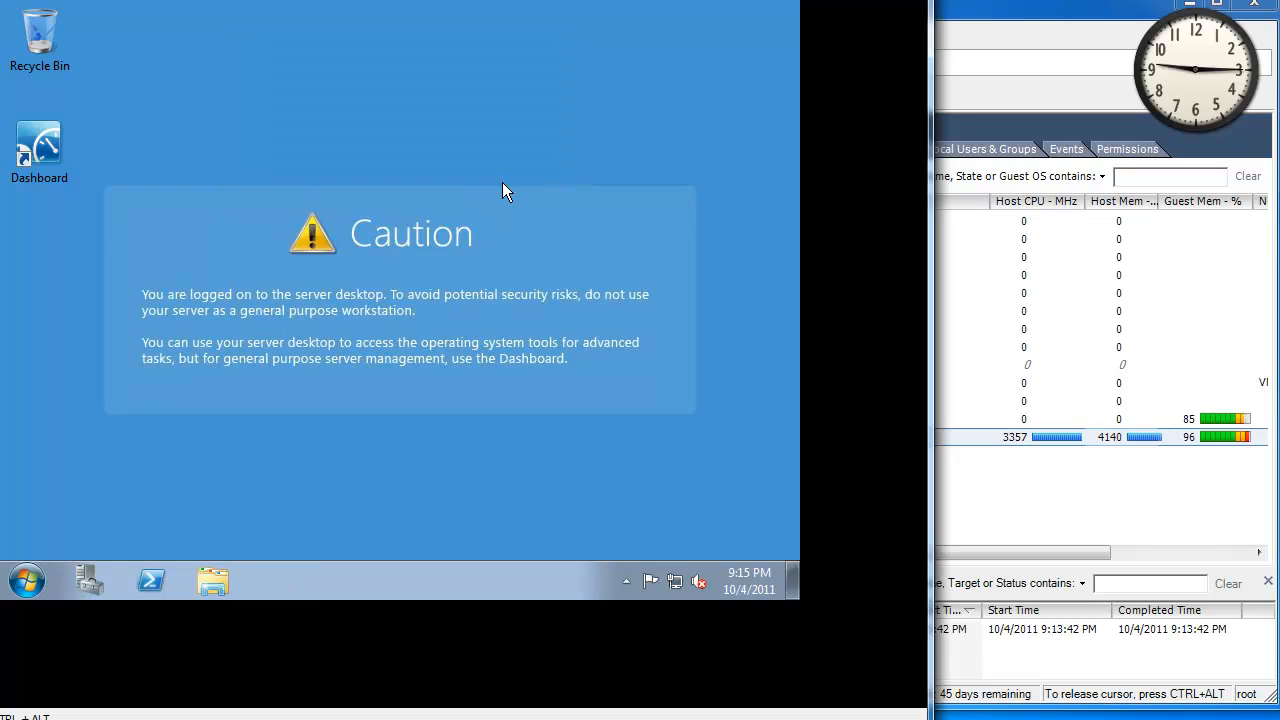
Shut down the whs2011 guest from its Start menu's Log off arrow.
left_click_drag(77, 0, 210, 13)
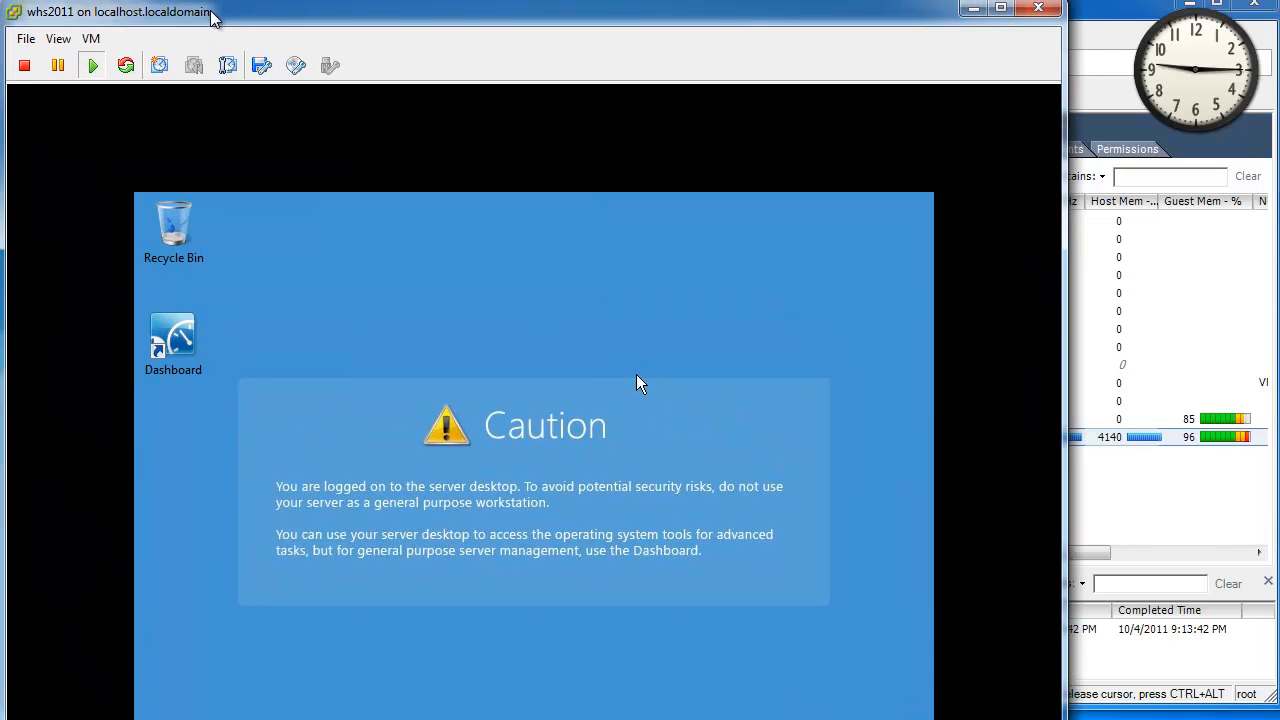
left_click_drag(308, 11, 292, 0)
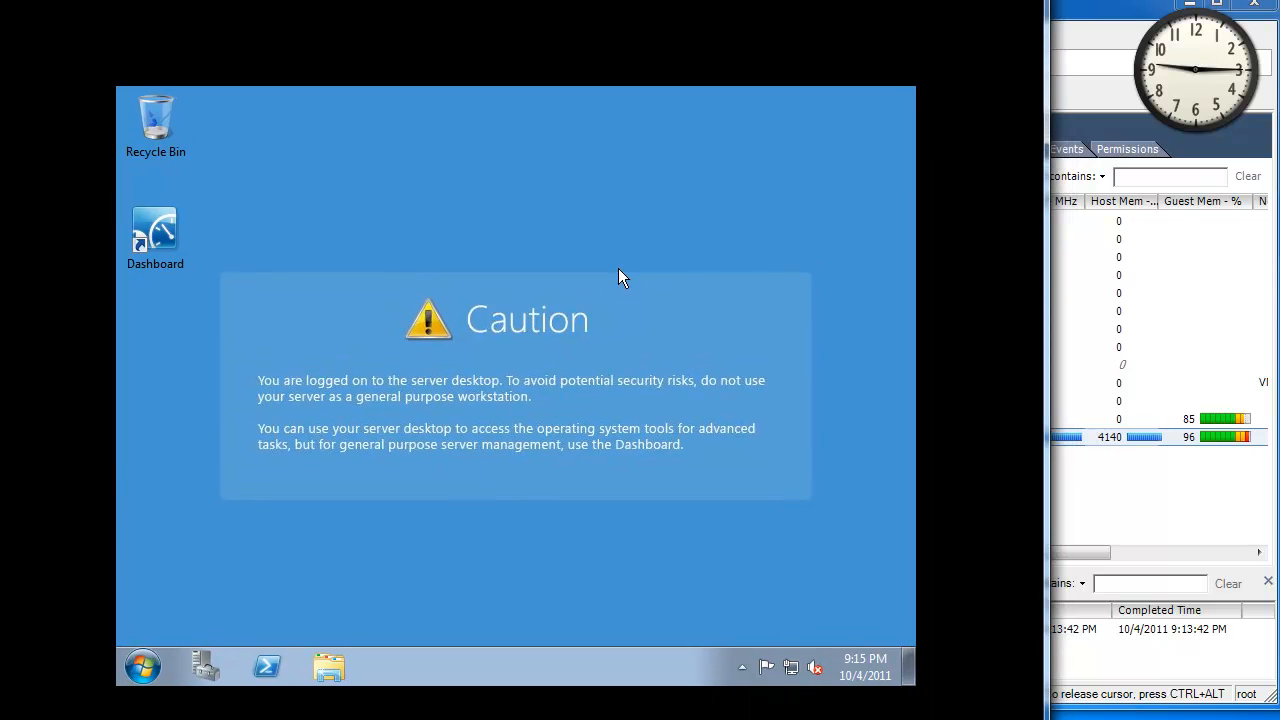
left_click(139, 669)
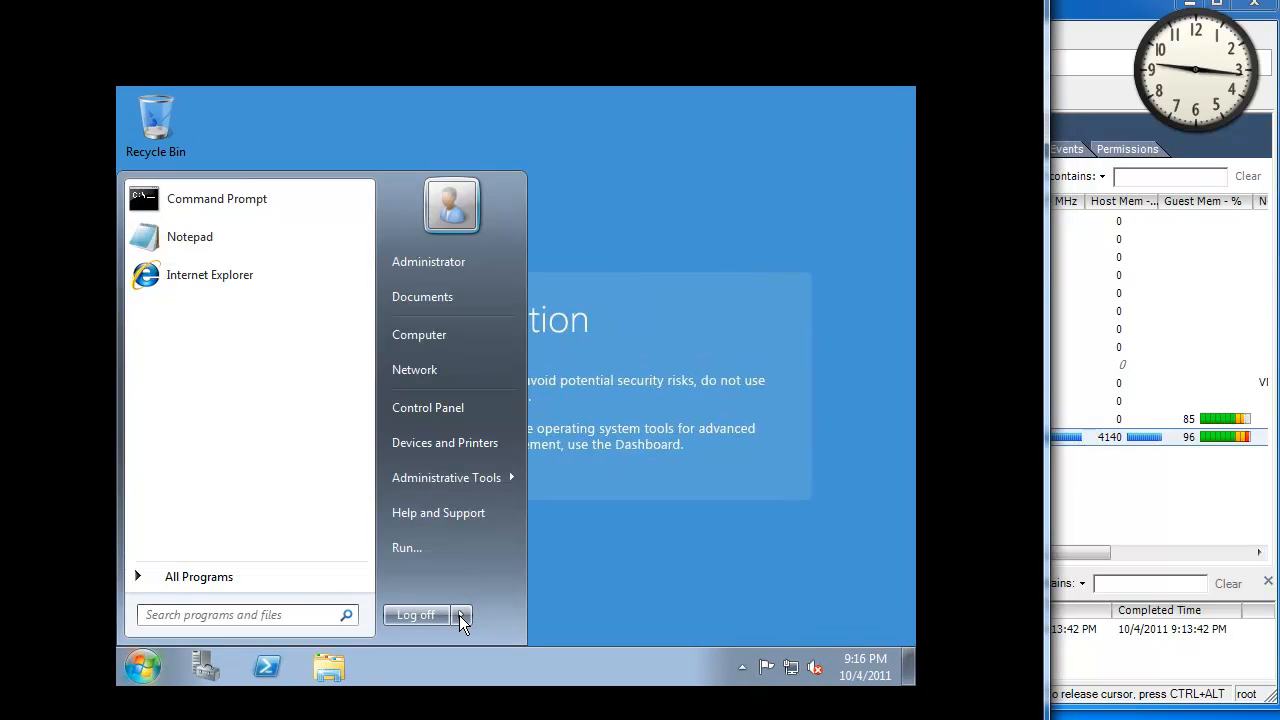
mouse_move(459, 615)
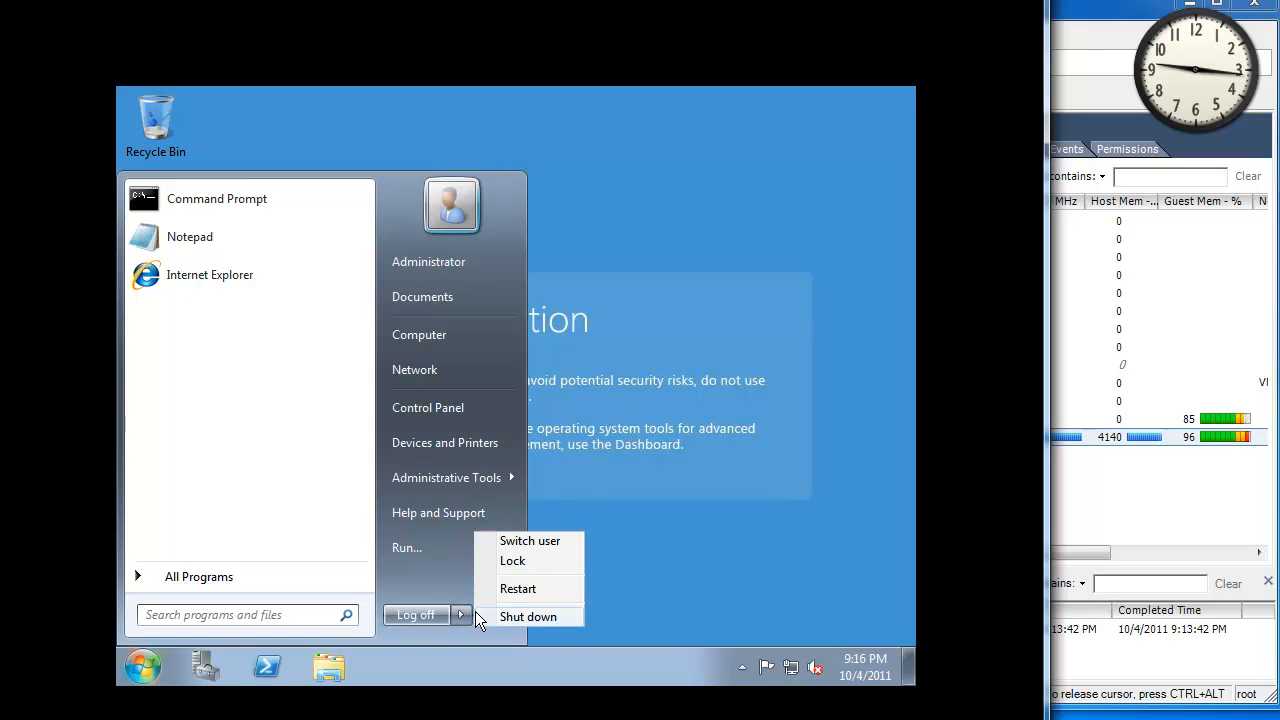
left_click(509, 615)
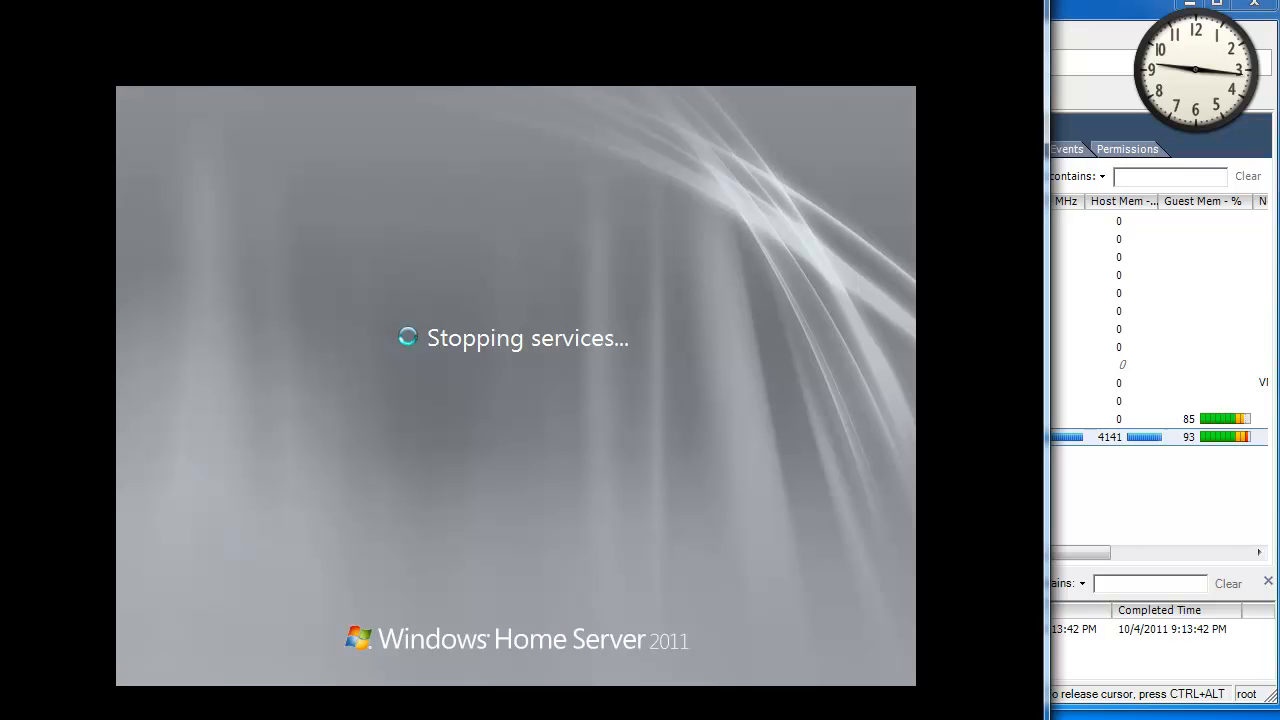
mouse_move(106, 0)
left_mouse_down()
mouse_move(136, 22)
mouse_move(126, 14)
left_mouse_up()
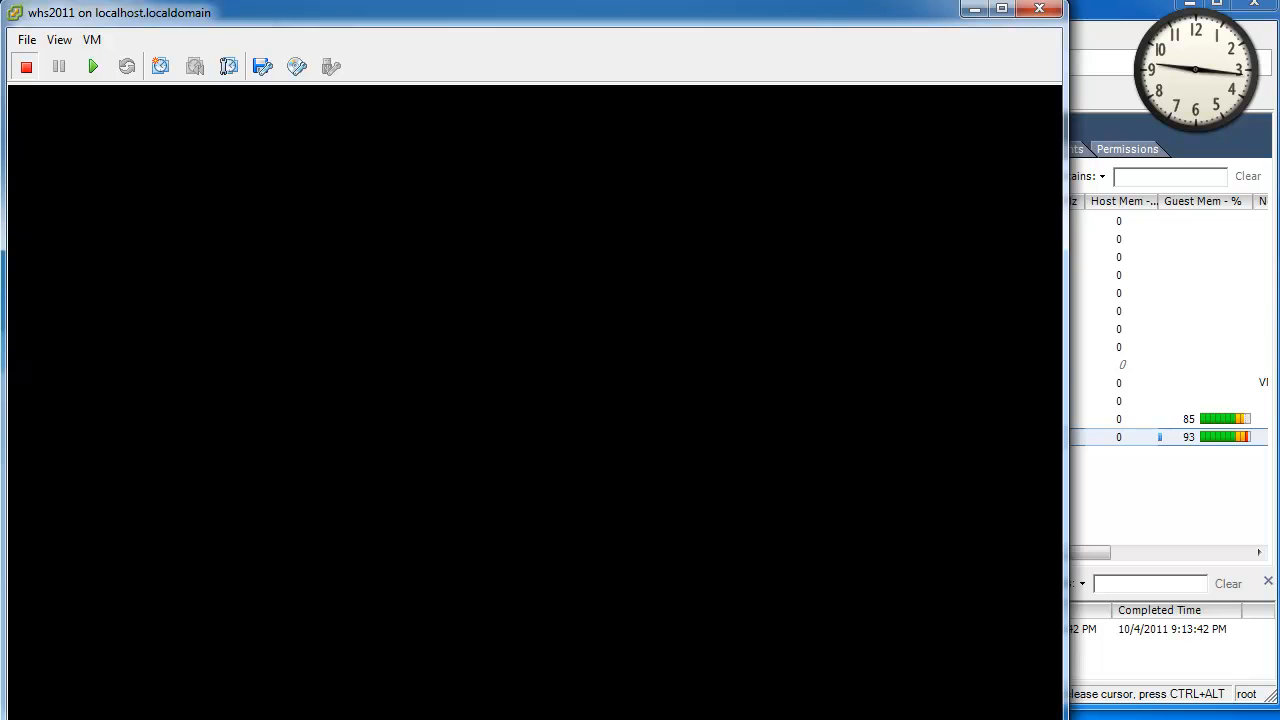
left_click_drag(186, 719, 186, 716)
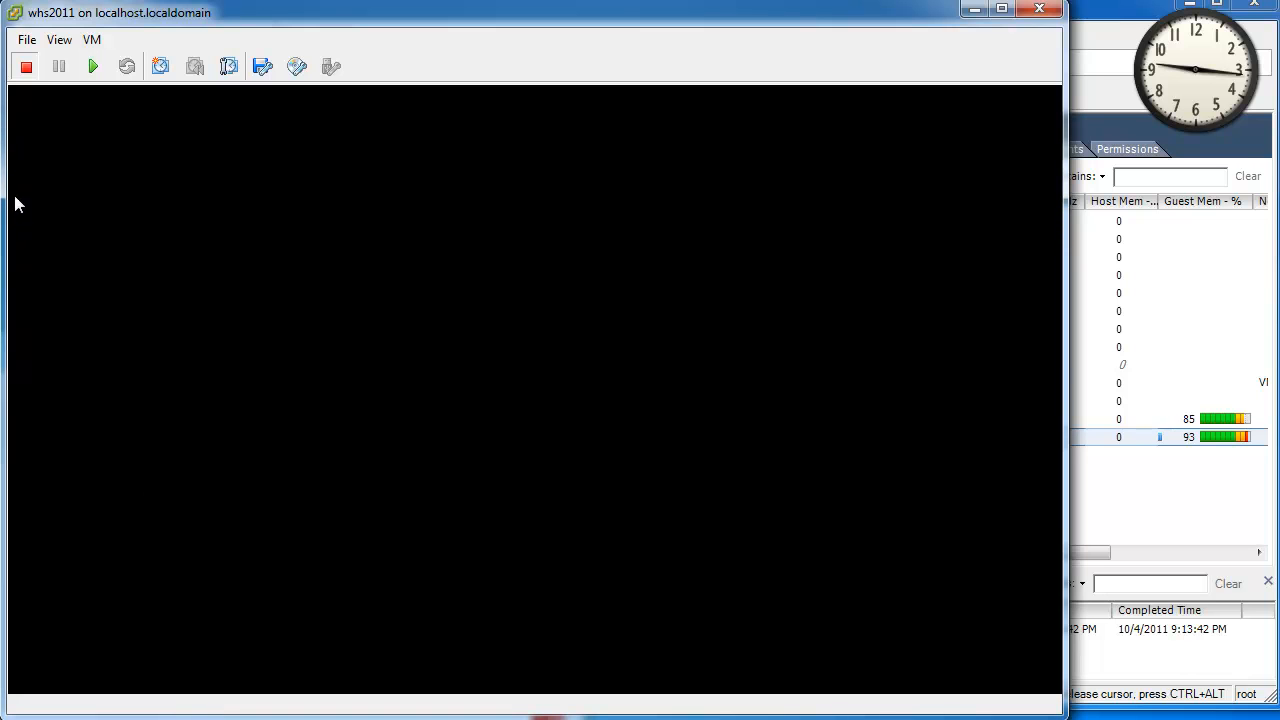
left_click(91, 42)
Remove Network adapter 1 in the VM's Edit Settings.
left_click(170, 128)
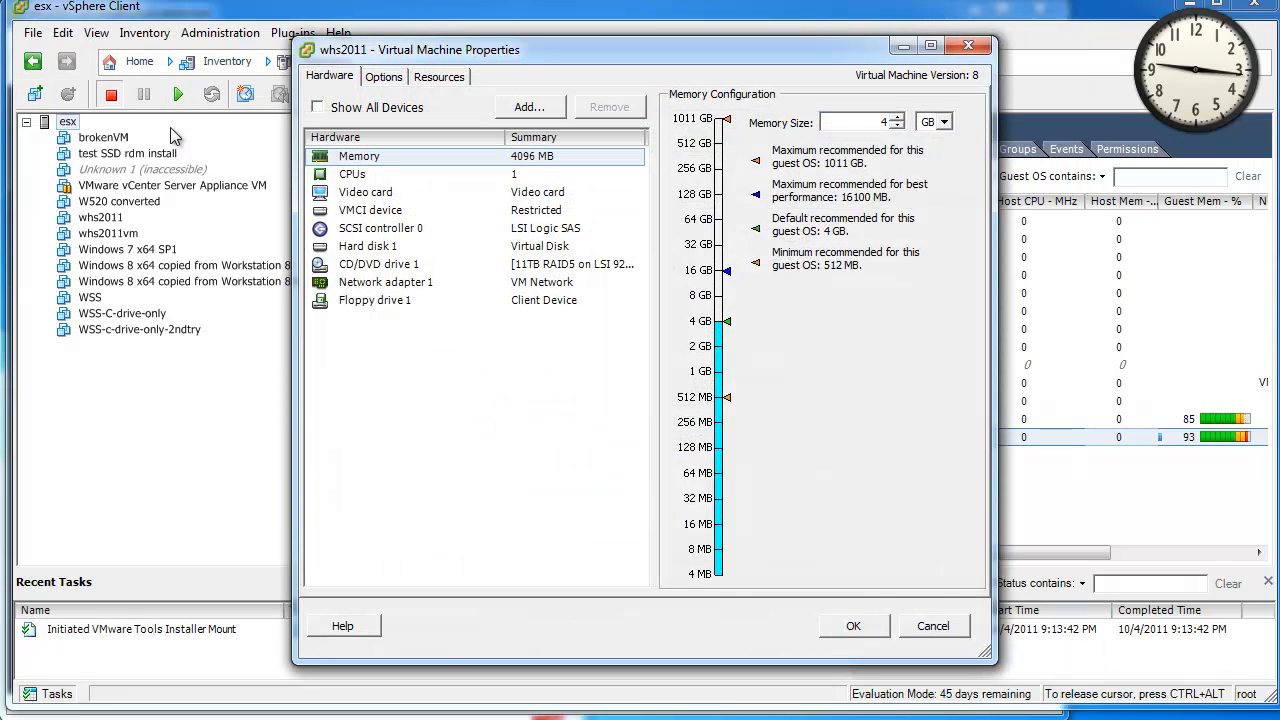
left_click(396, 287)
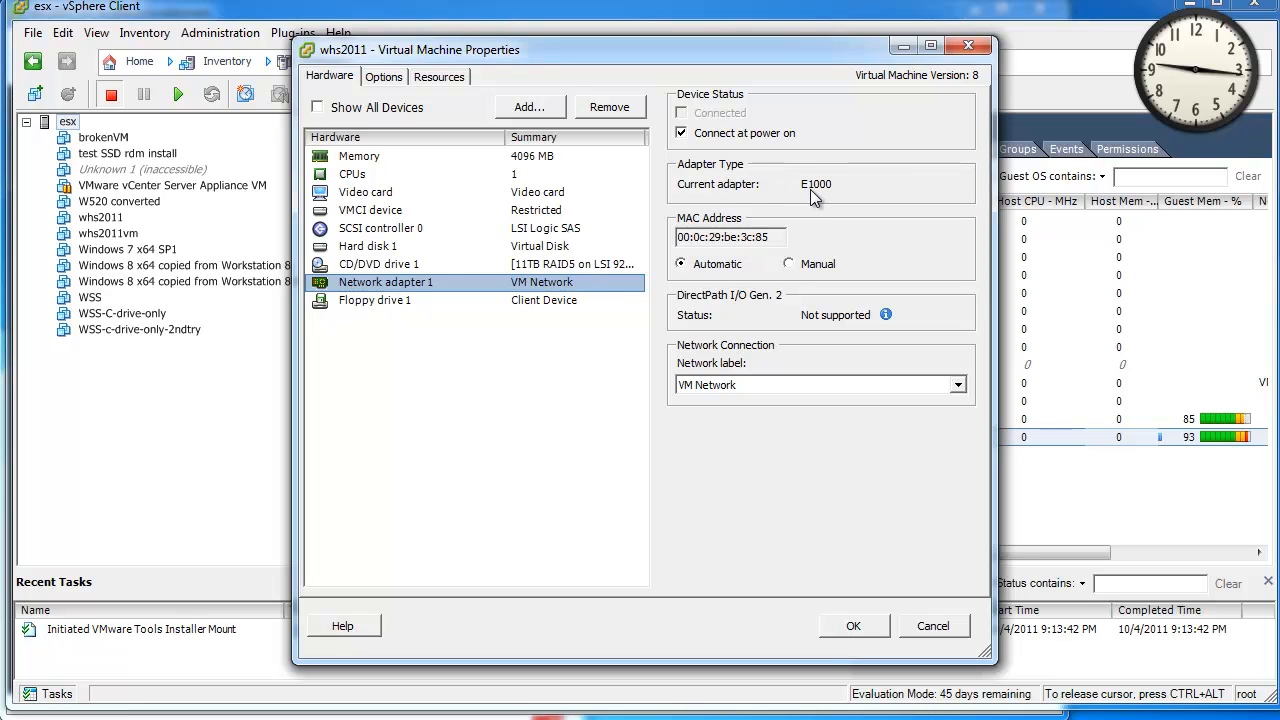
left_click(604, 110)
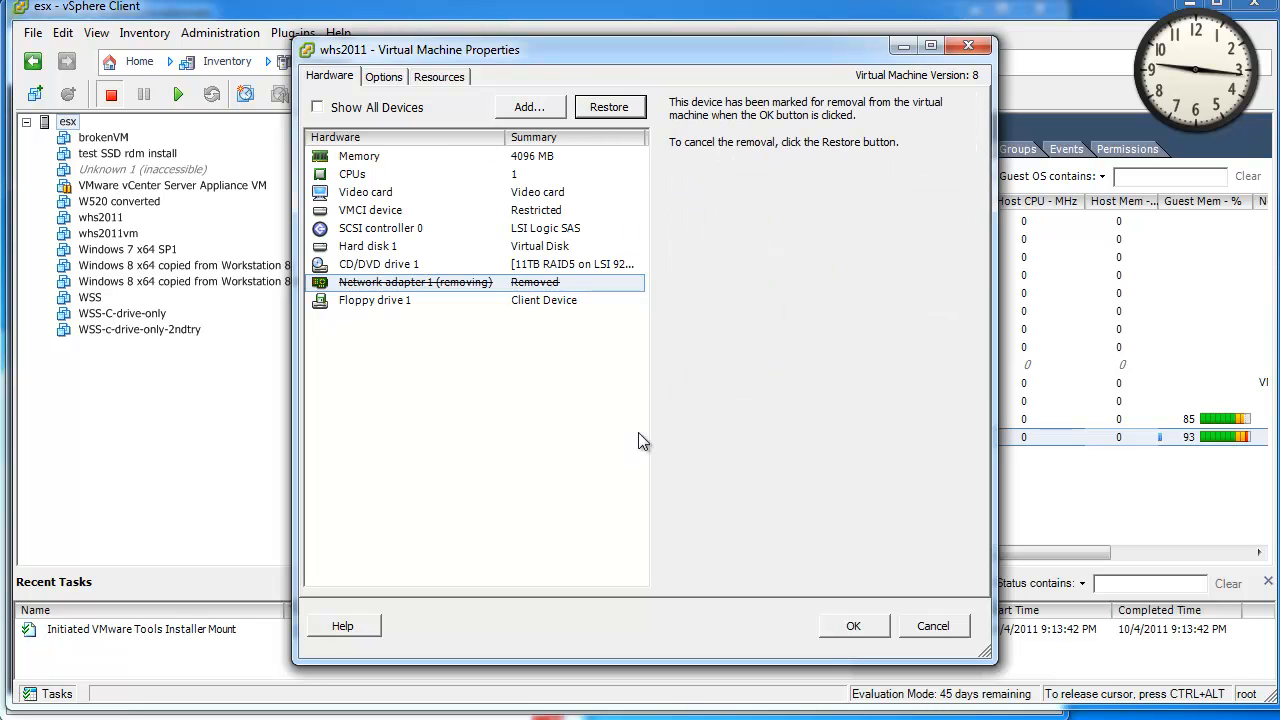
Add a VMXNET 3 Ethernet adapter on VM Network and apply the changes.
left_click(553, 113)
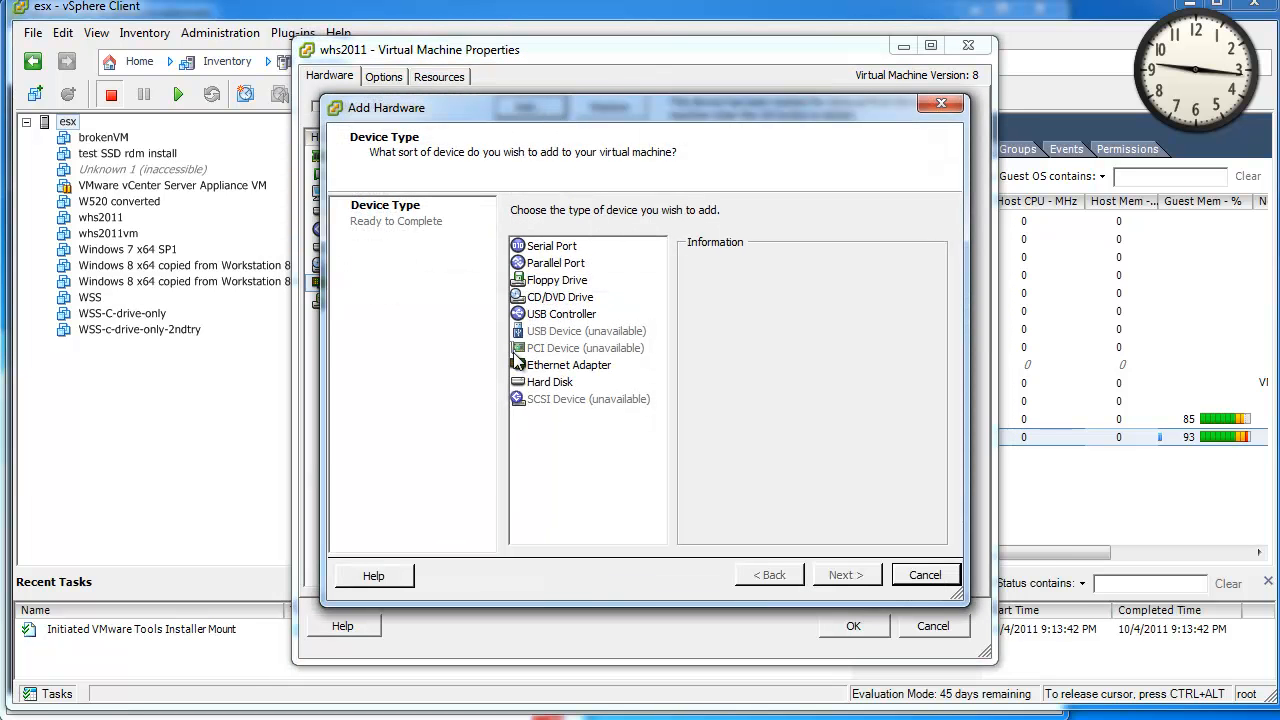
left_click(556, 366)
left_click(840, 578)
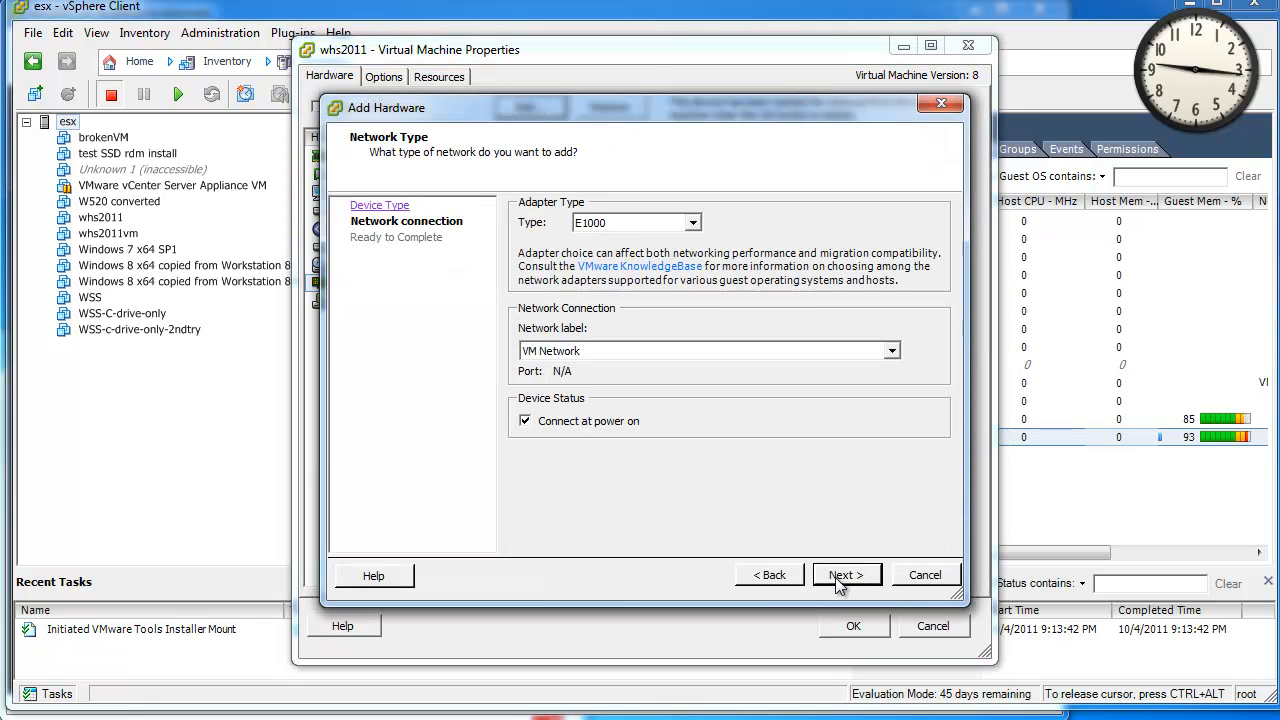
left_click(692, 223)
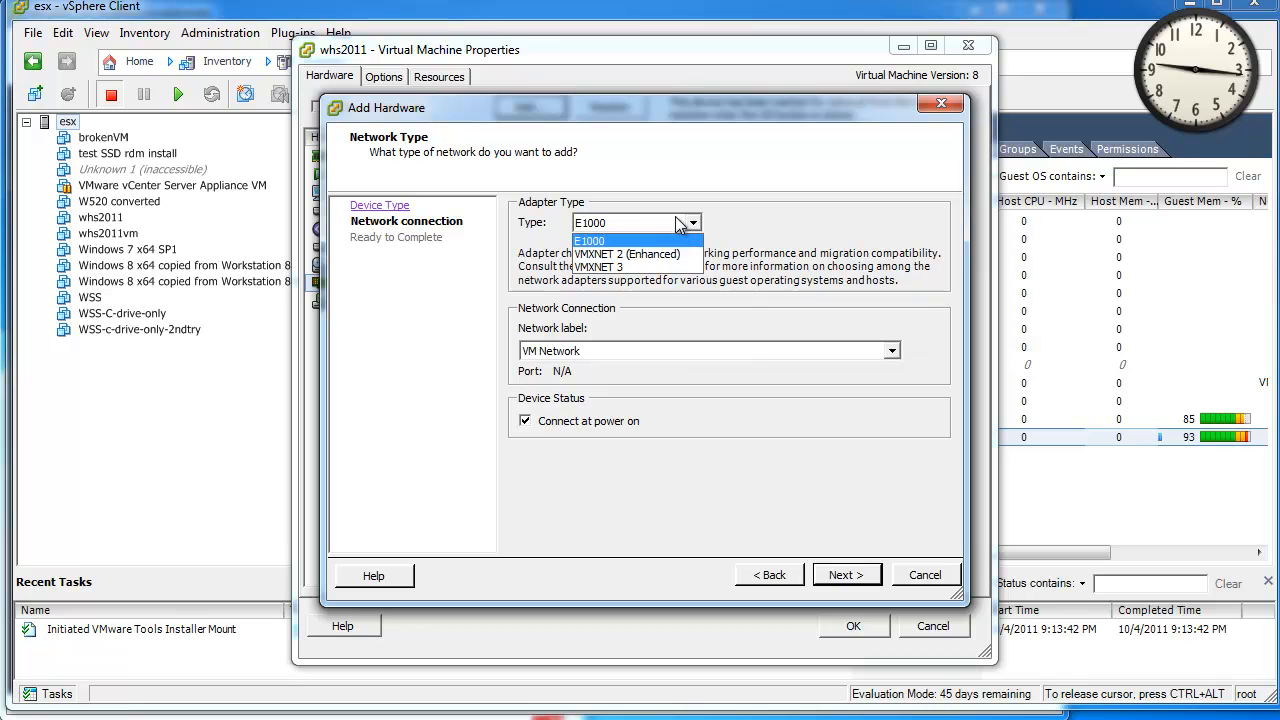
left_click(660, 268)
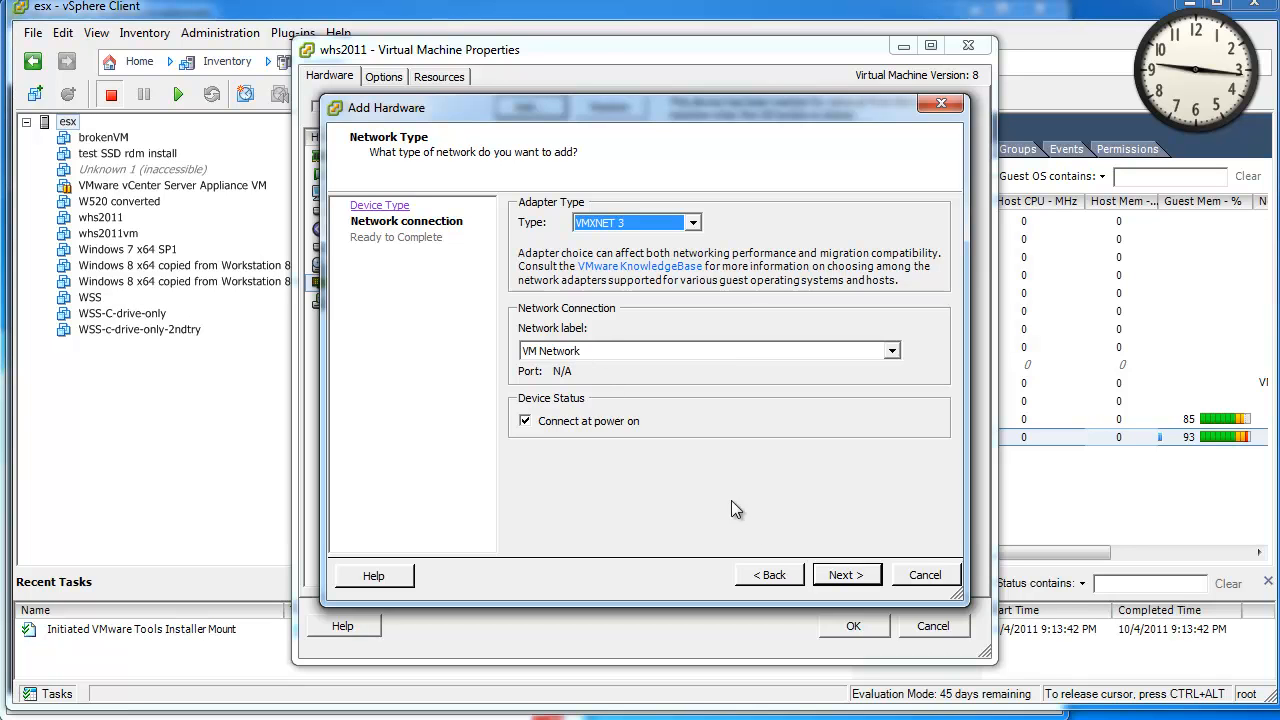
left_click(866, 584)
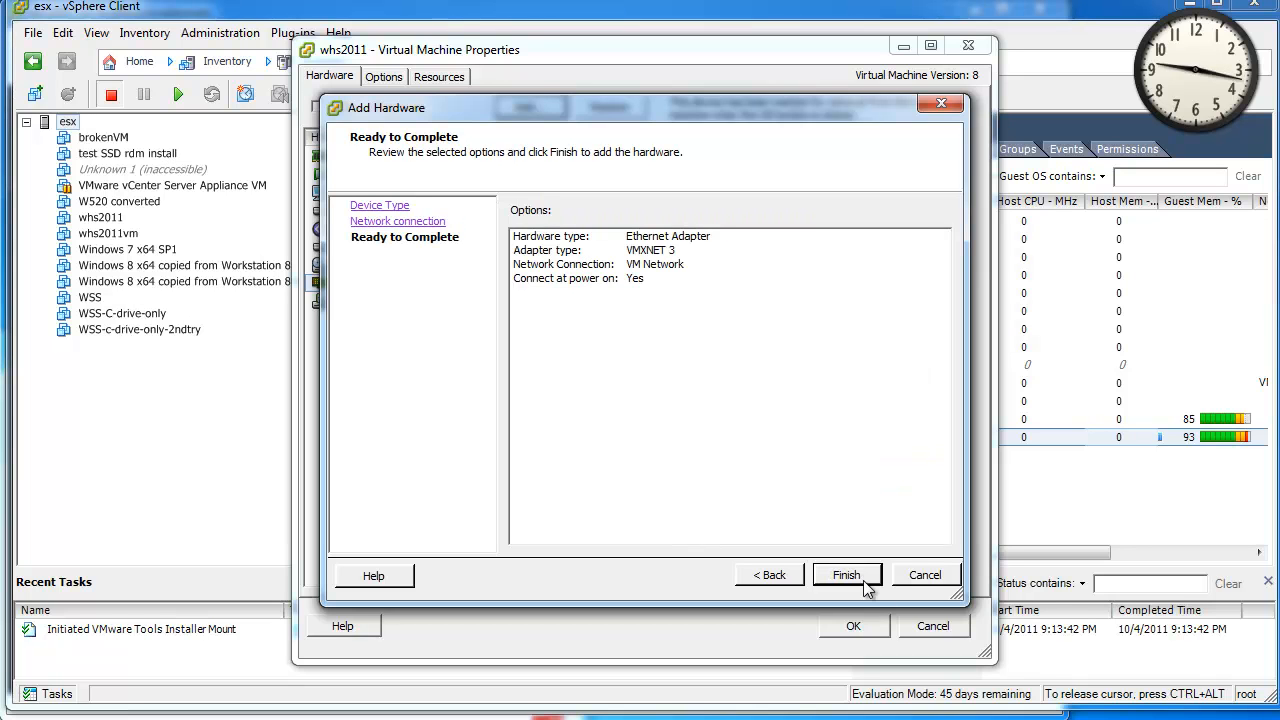
left_click(865, 581)
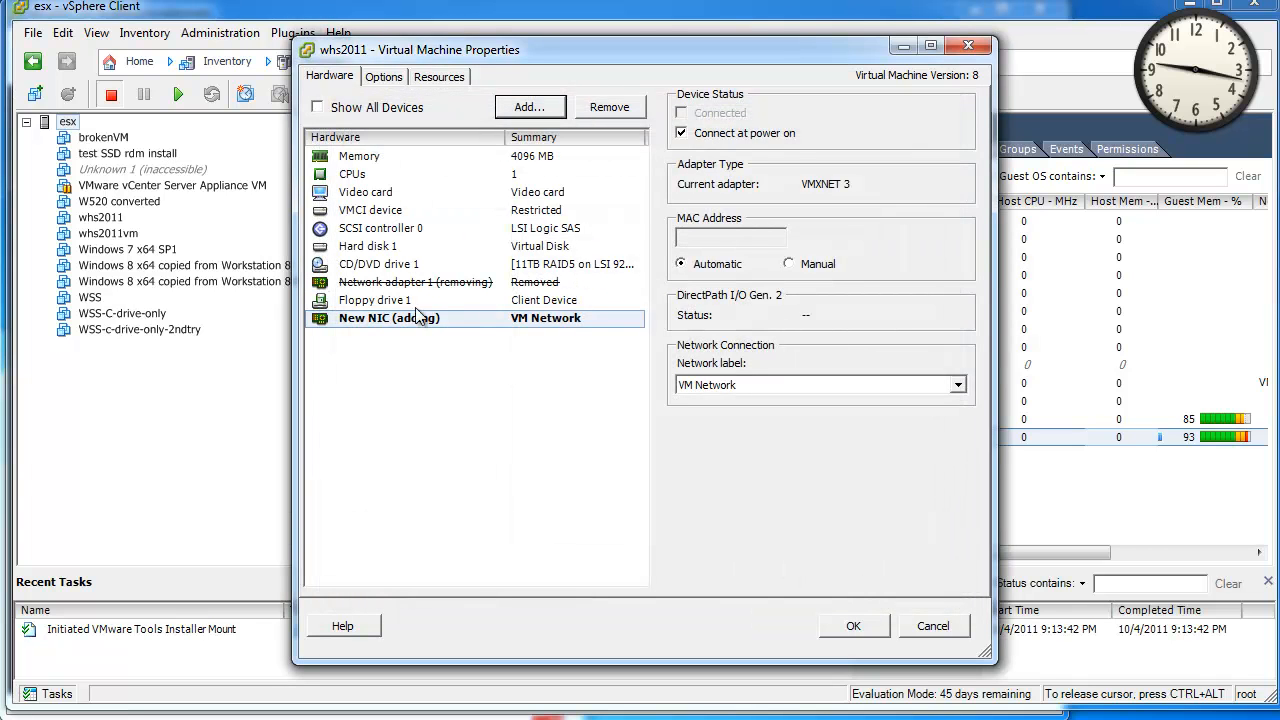
left_click(852, 626)
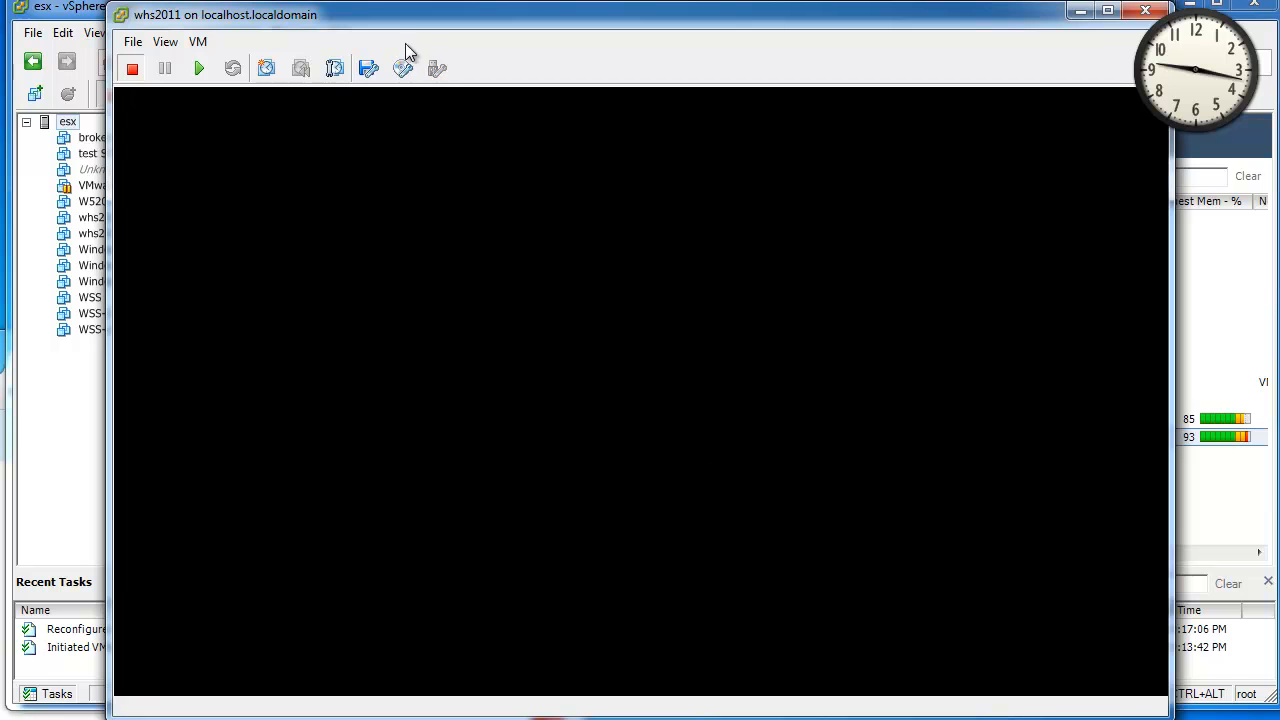
Confirm in Recent Tasks that the reconfigure finished, then power on whs2011.
left_click_drag(412, 26, 299, 0)
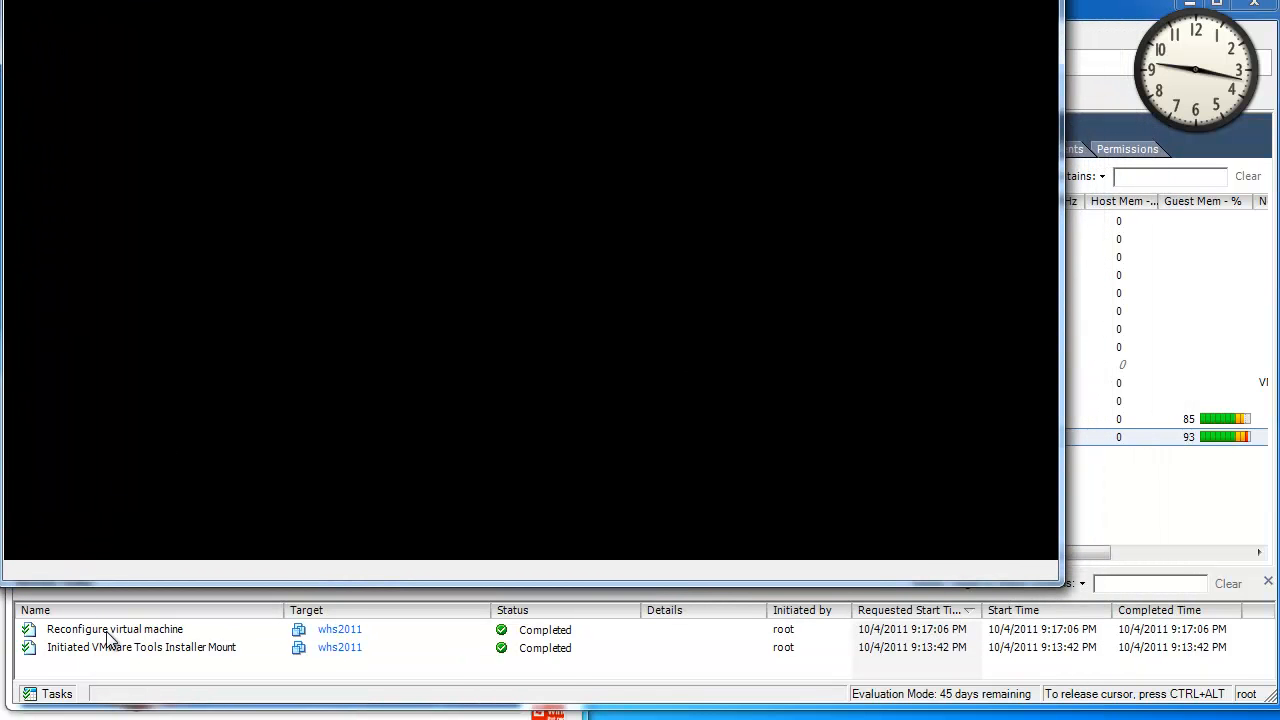
left_click_drag(487, 0, 493, 16)
left_click(96, 69)
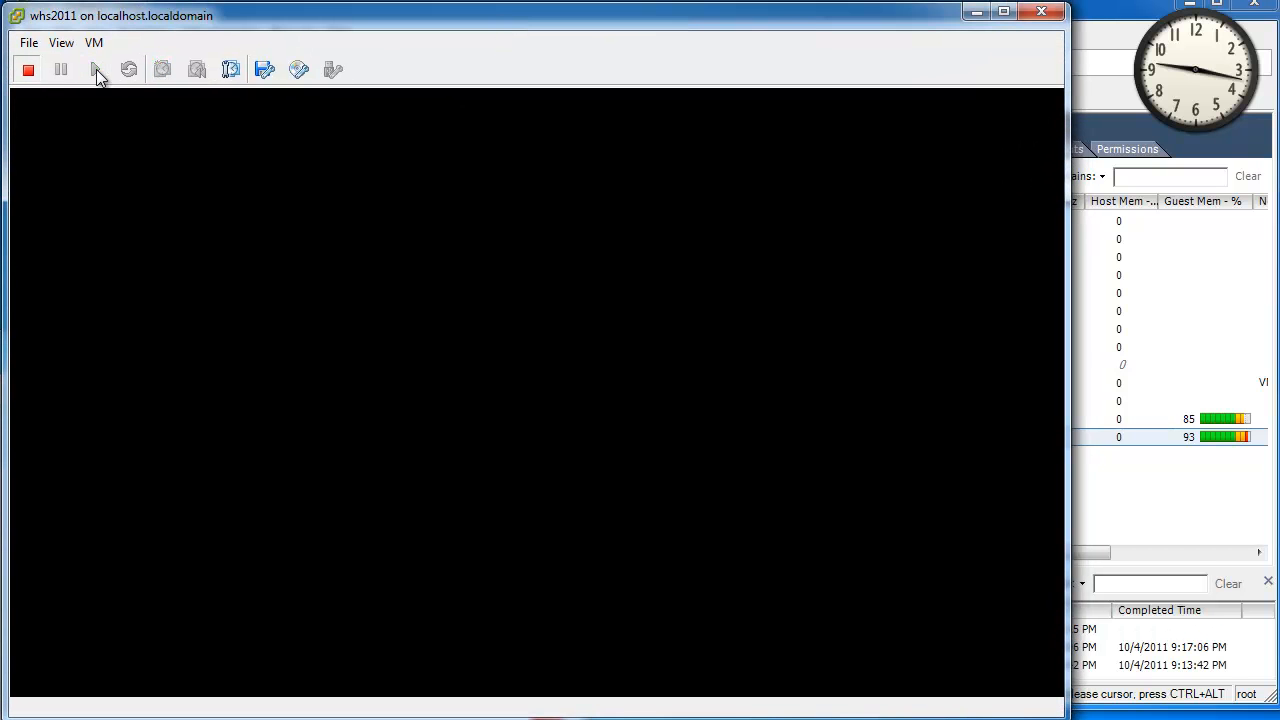
Widen and reposition the console window while the guest boots to the logon screen.
left_click_drag(1068, 643, 1279, 632)
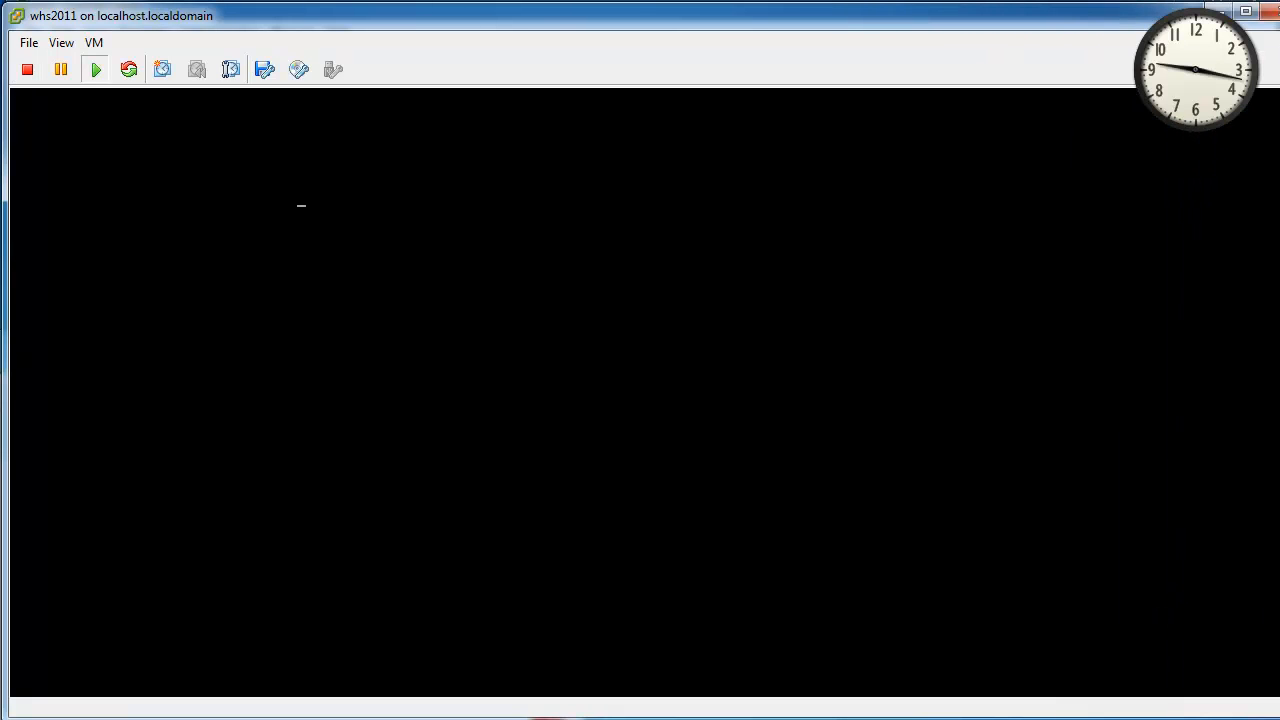
mouse_move(1279, 546)
left_mouse_down()
mouse_move(1249, 546)
mouse_move(1276, 543)
left_mouse_up()
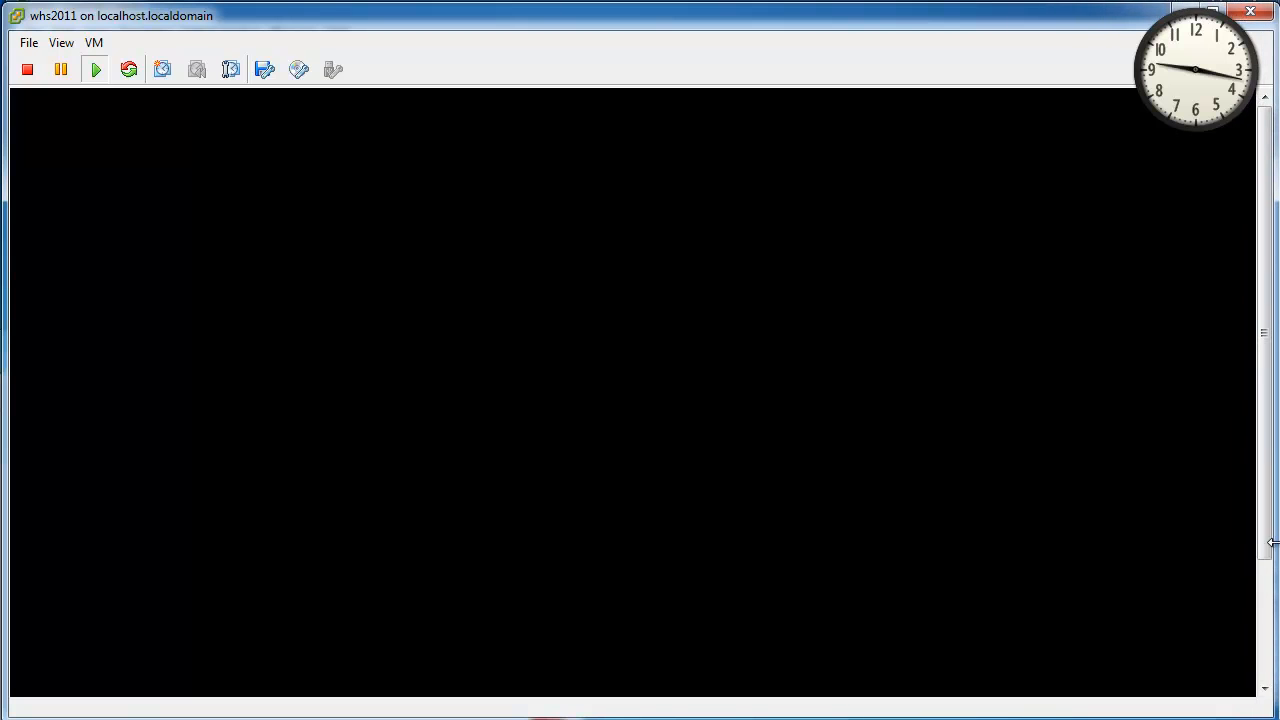
mouse_move(1200, 40)
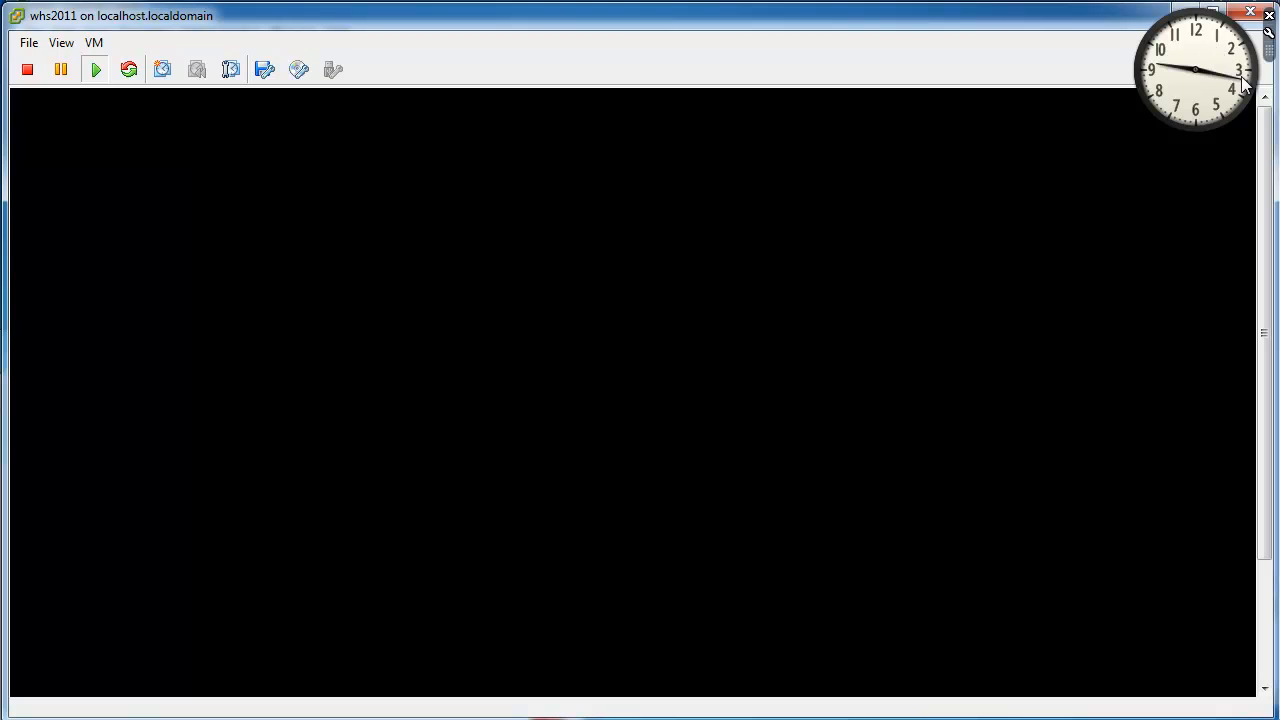
left_click_drag(1229, 65, 1215, 0)
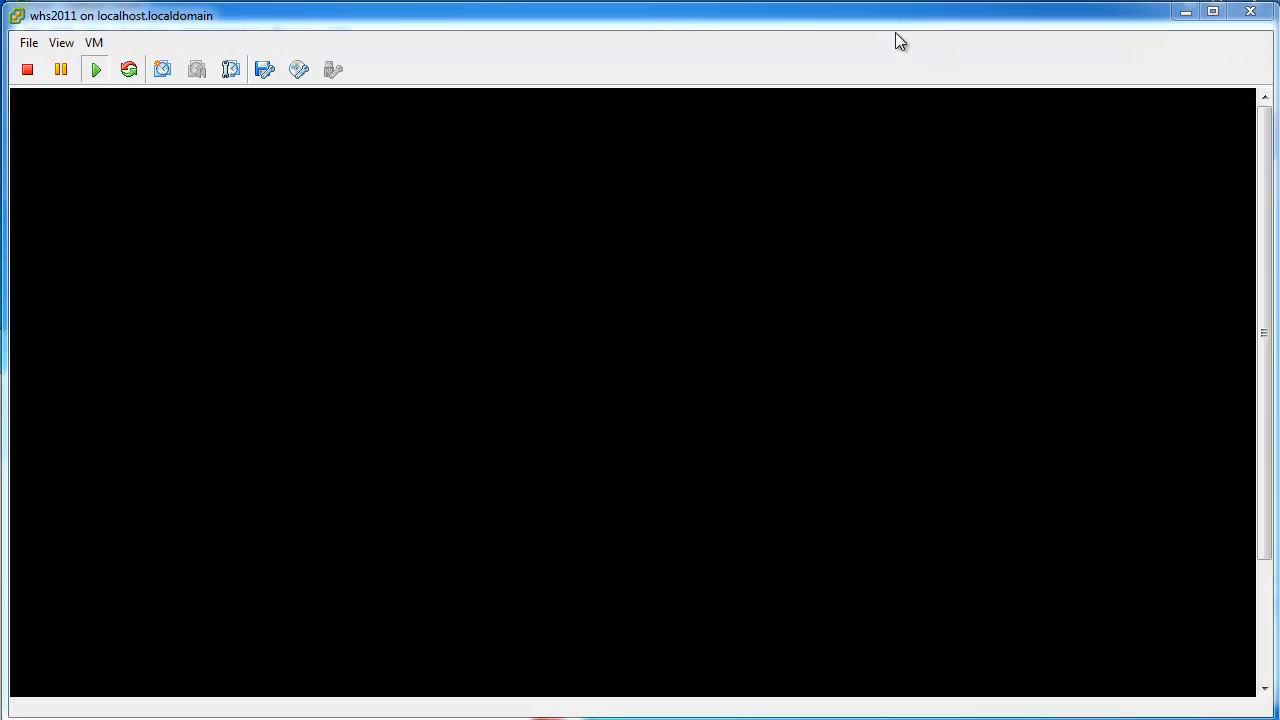
left_click_drag(894, 23, 891, 20)
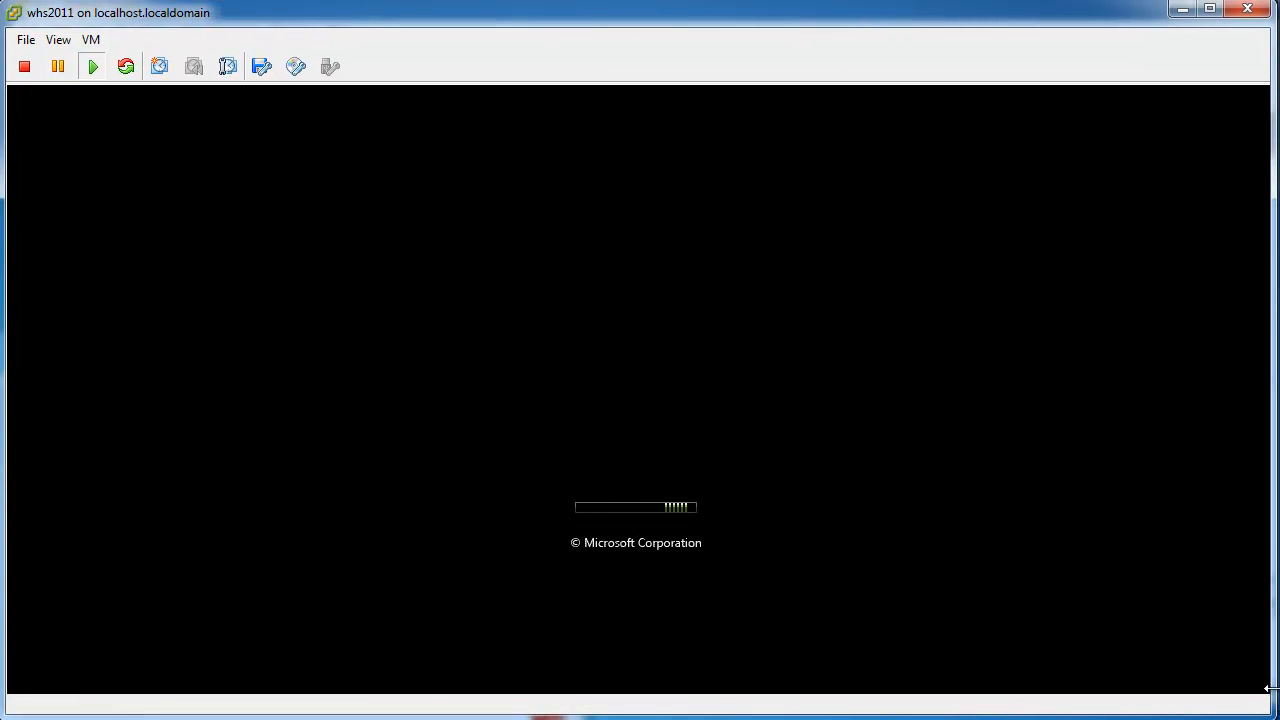
left_click_drag(1266, 688, 1270, 678)
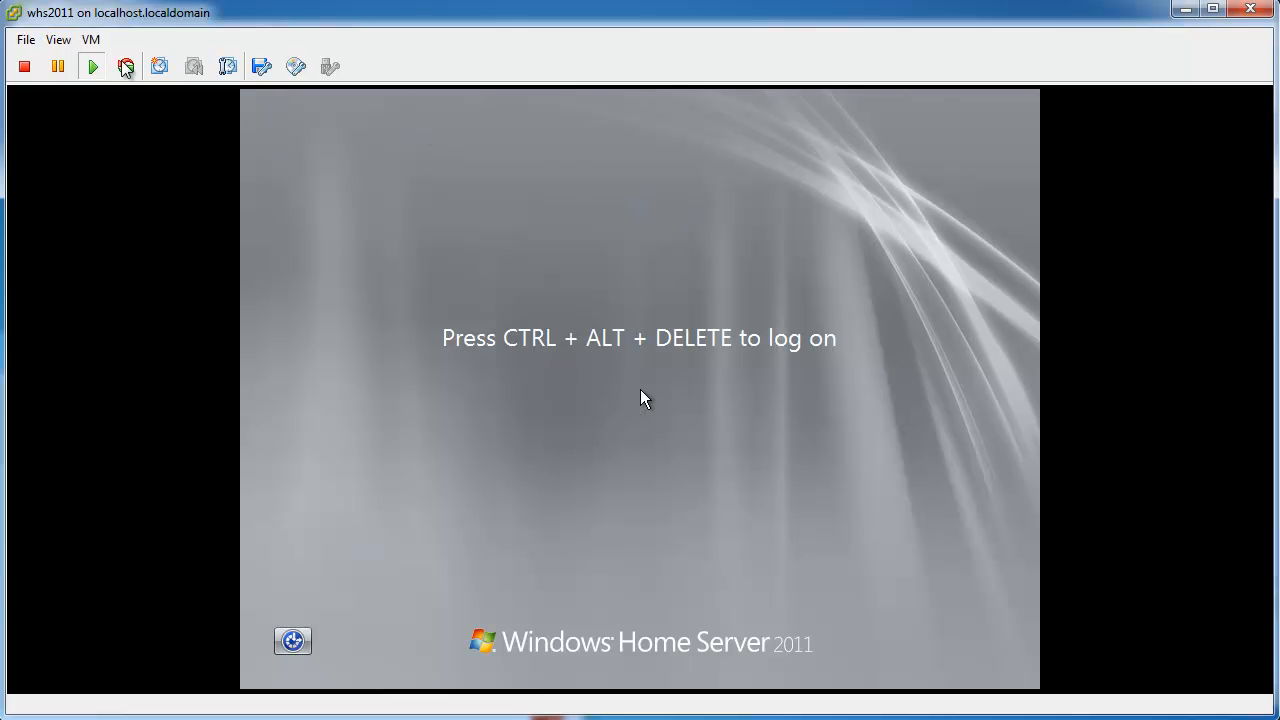
Send Ctrl+Alt+Del to the guest, log on as Administrator, and enlarge the console to show the taskbar.
left_click(90, 39)
mouse_move(117, 88)
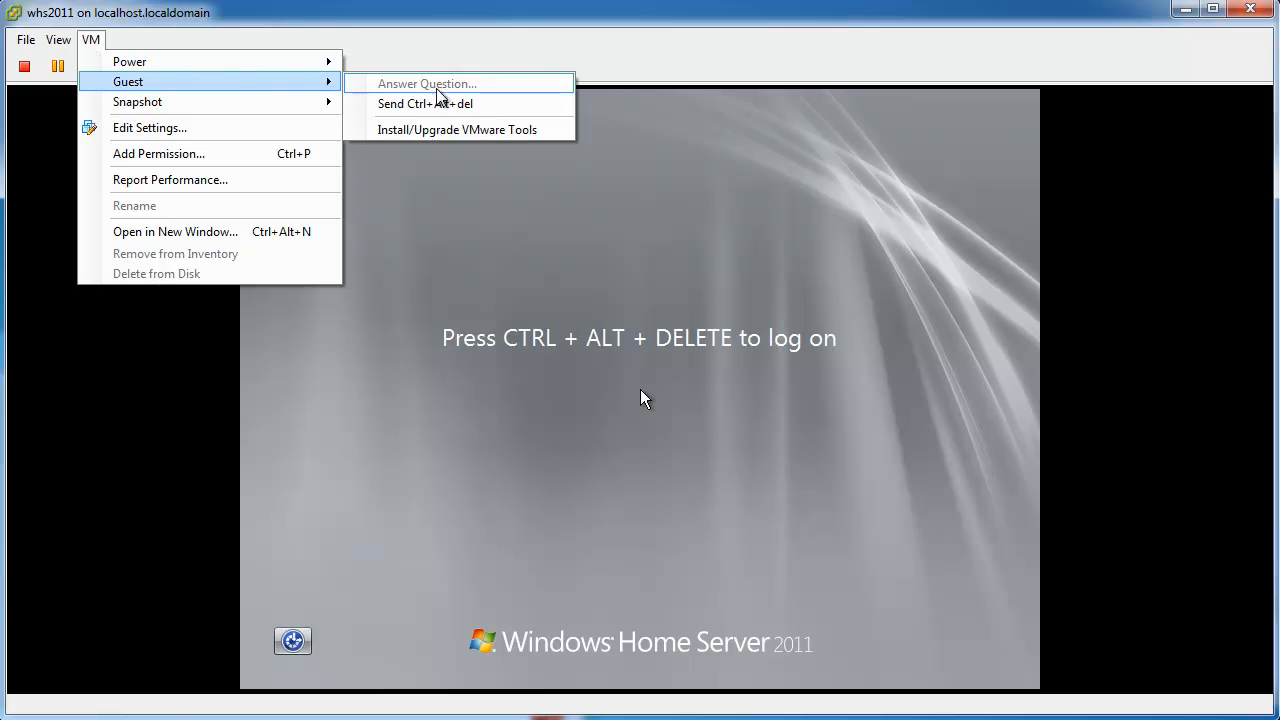
left_click(437, 104)
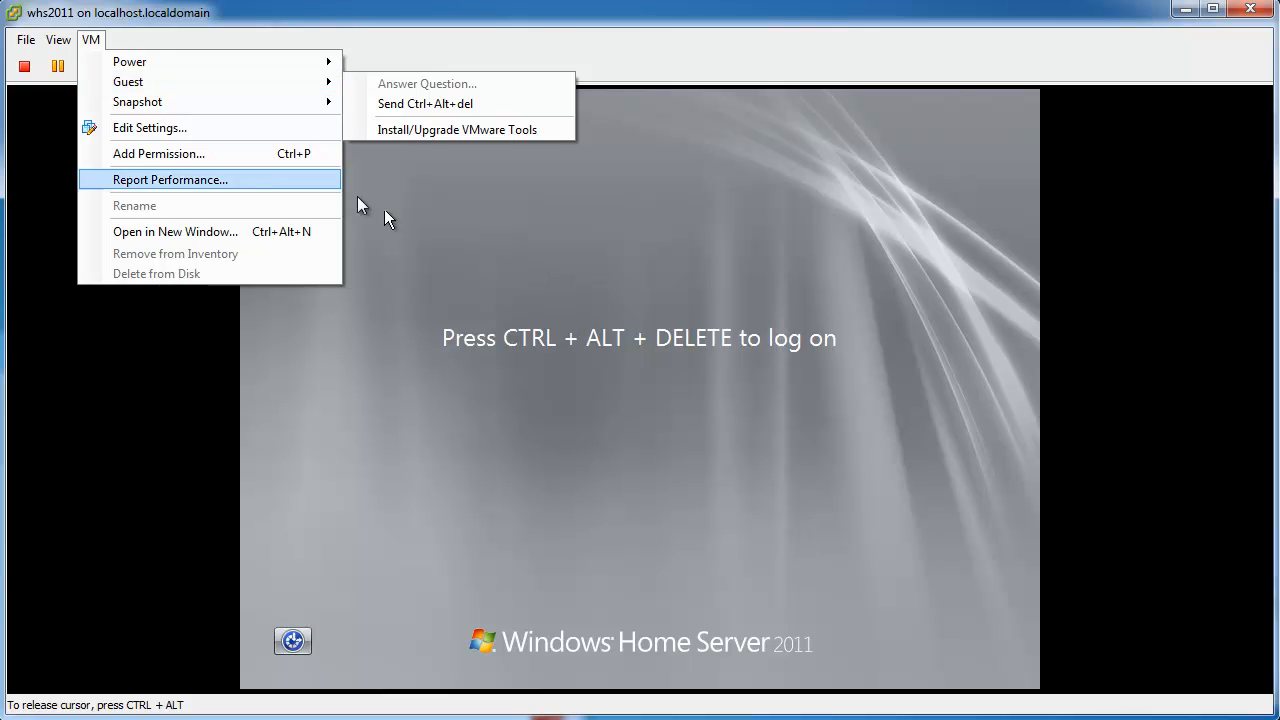
left_click(97, 42)
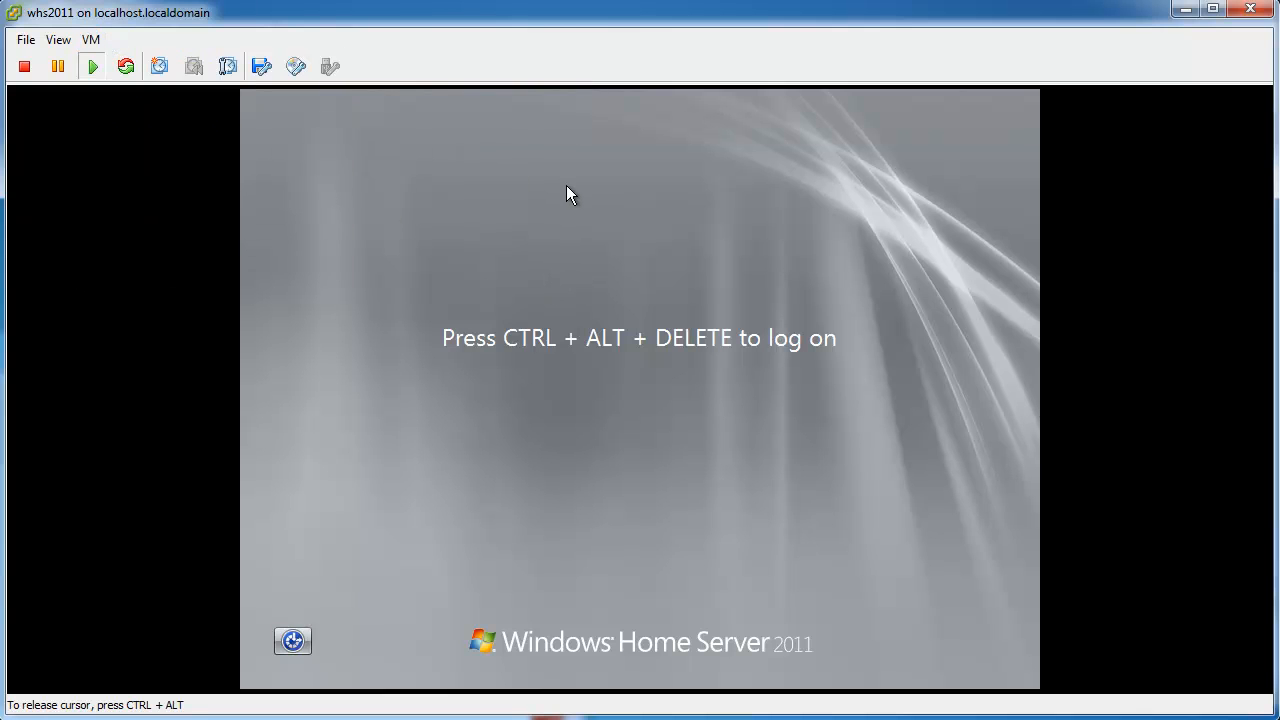
key("ctrl+alt+Insert")
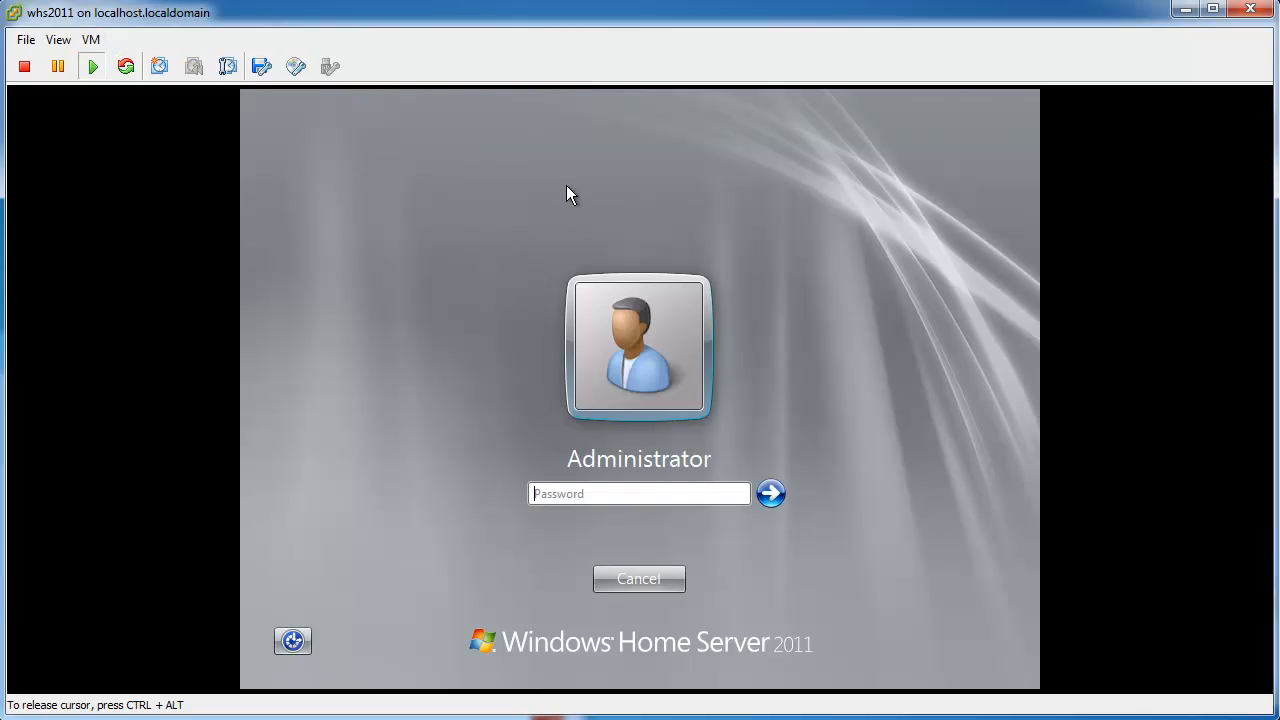
type("********")
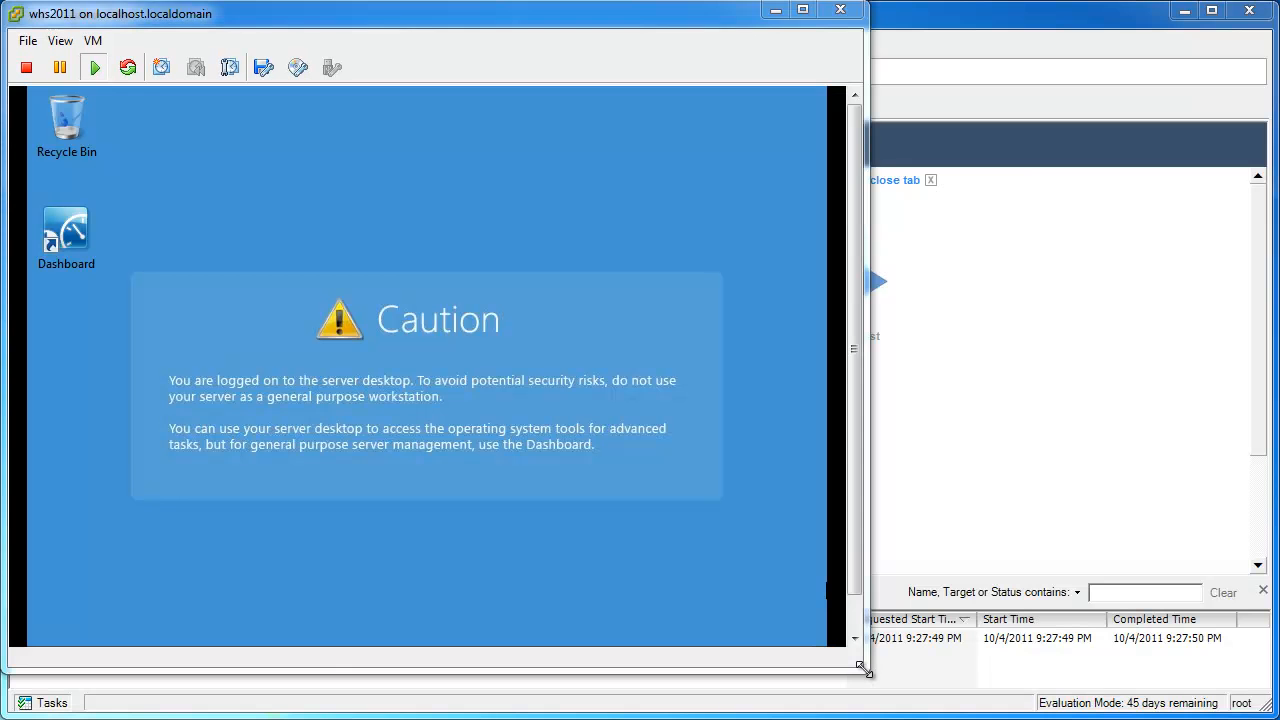
left_click_drag(864, 669, 1279, 719)
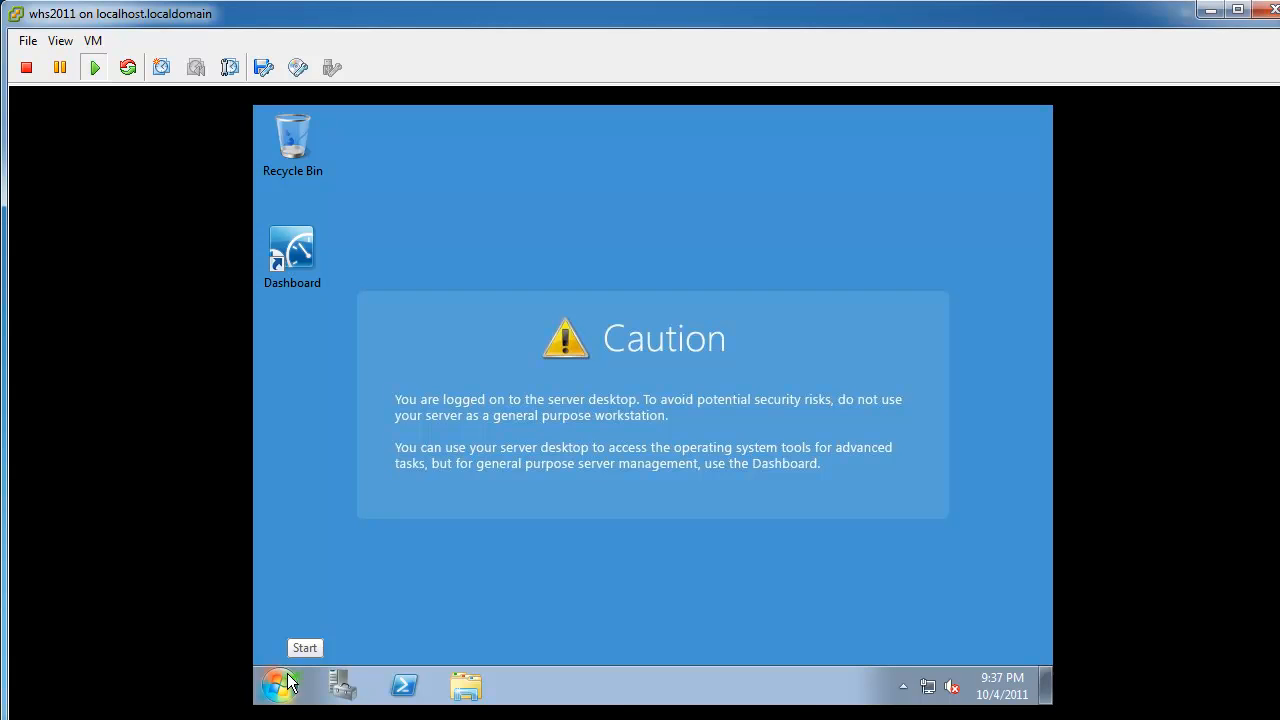
Set the guest taskbar to always show all notification icons.
left_click(903, 688)
left_click(899, 648)
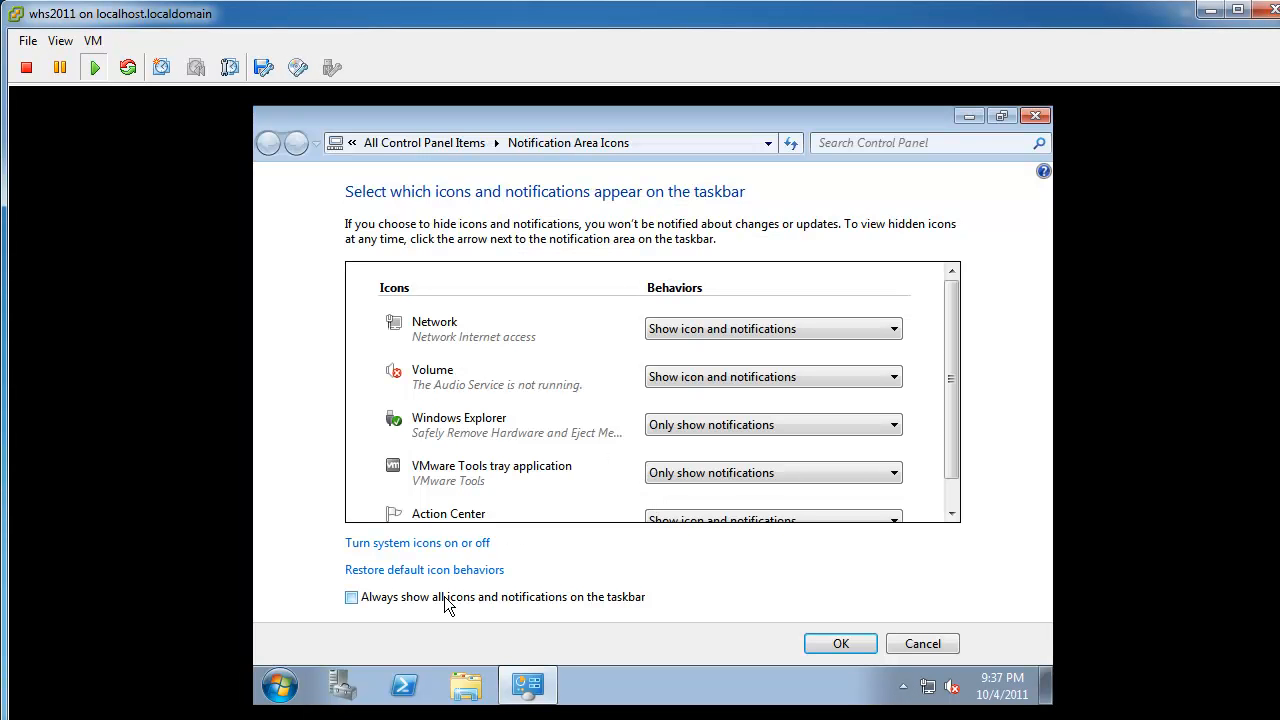
left_click(444, 596)
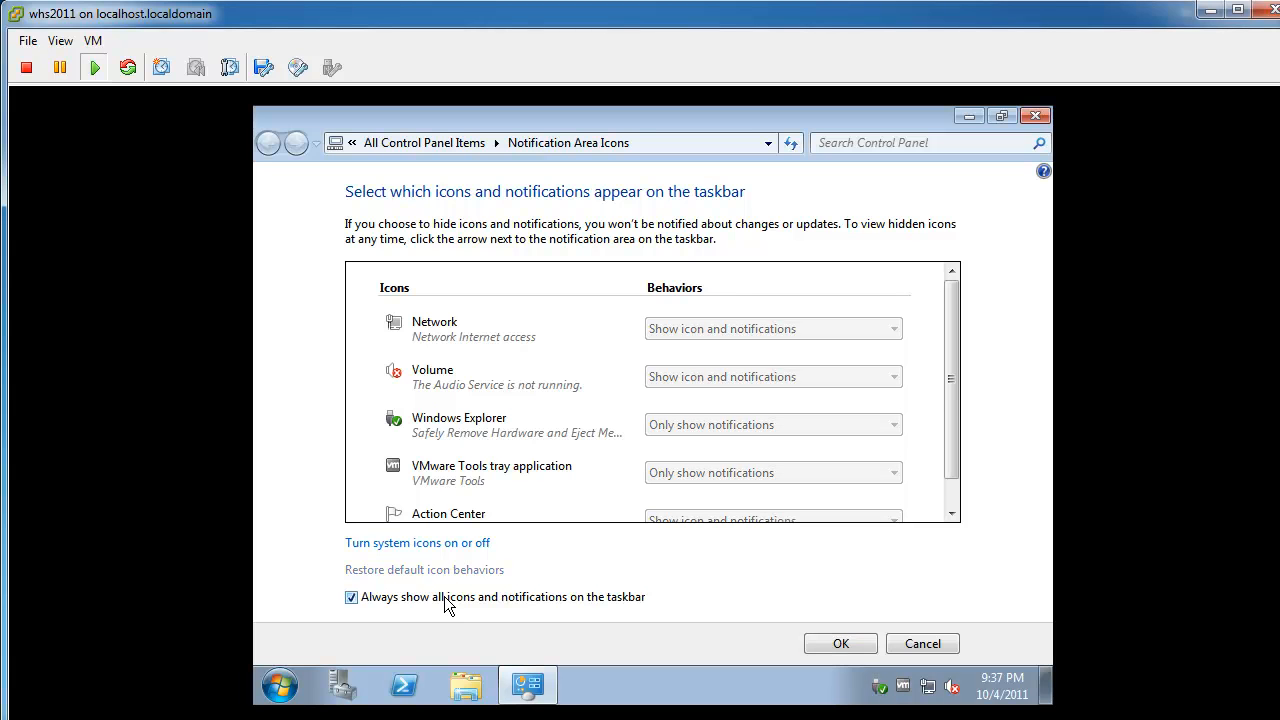
left_click(842, 643)
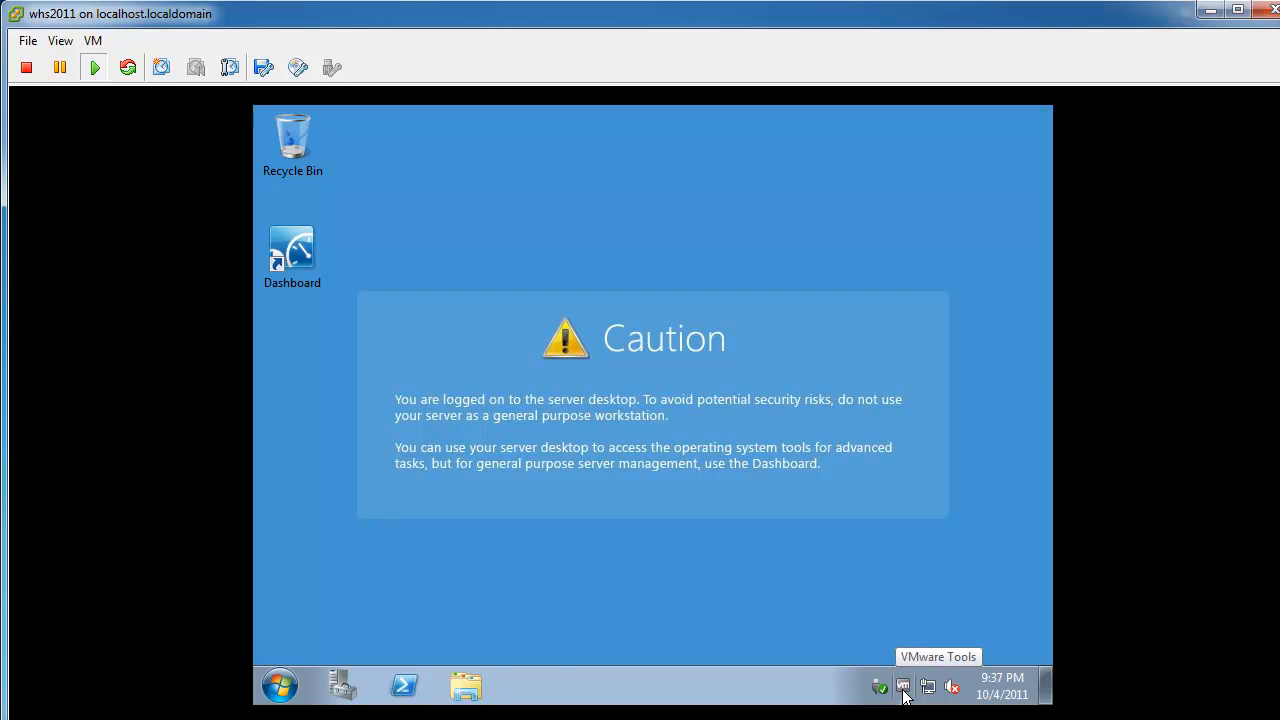
Enable VMware Tools time synchronization with the ESX server.
double_click(903, 688)
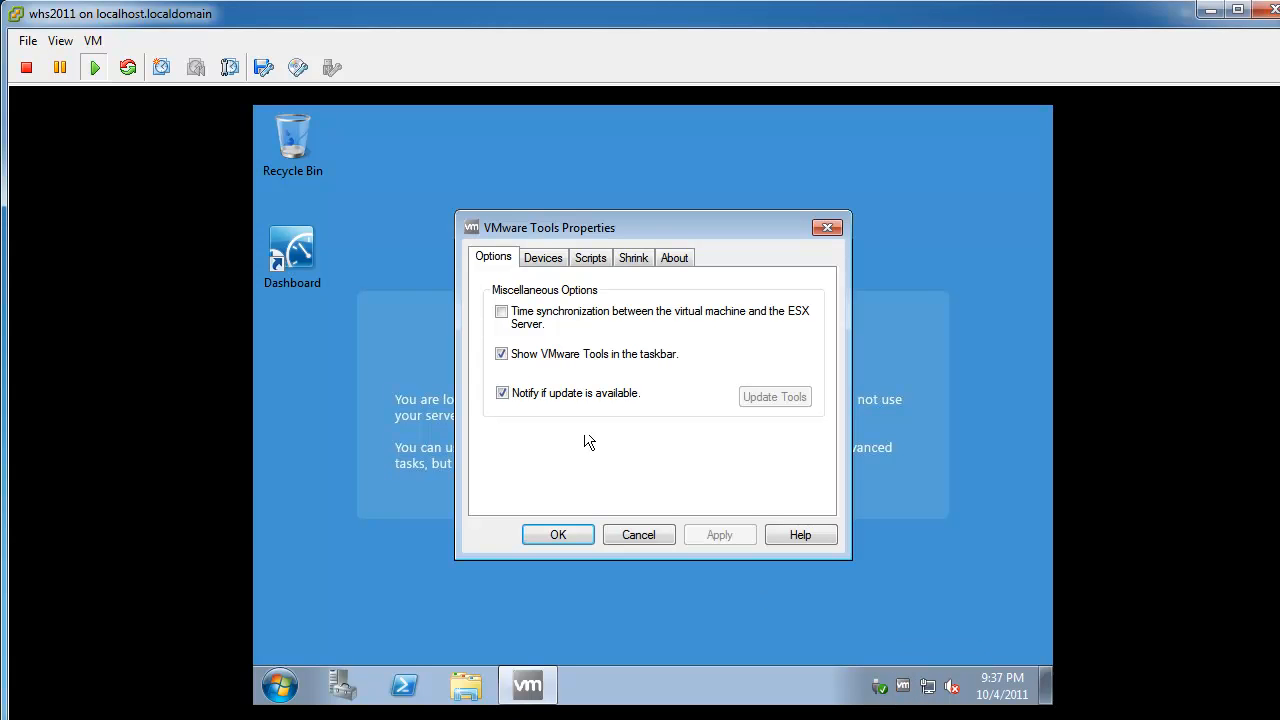
left_click(553, 318)
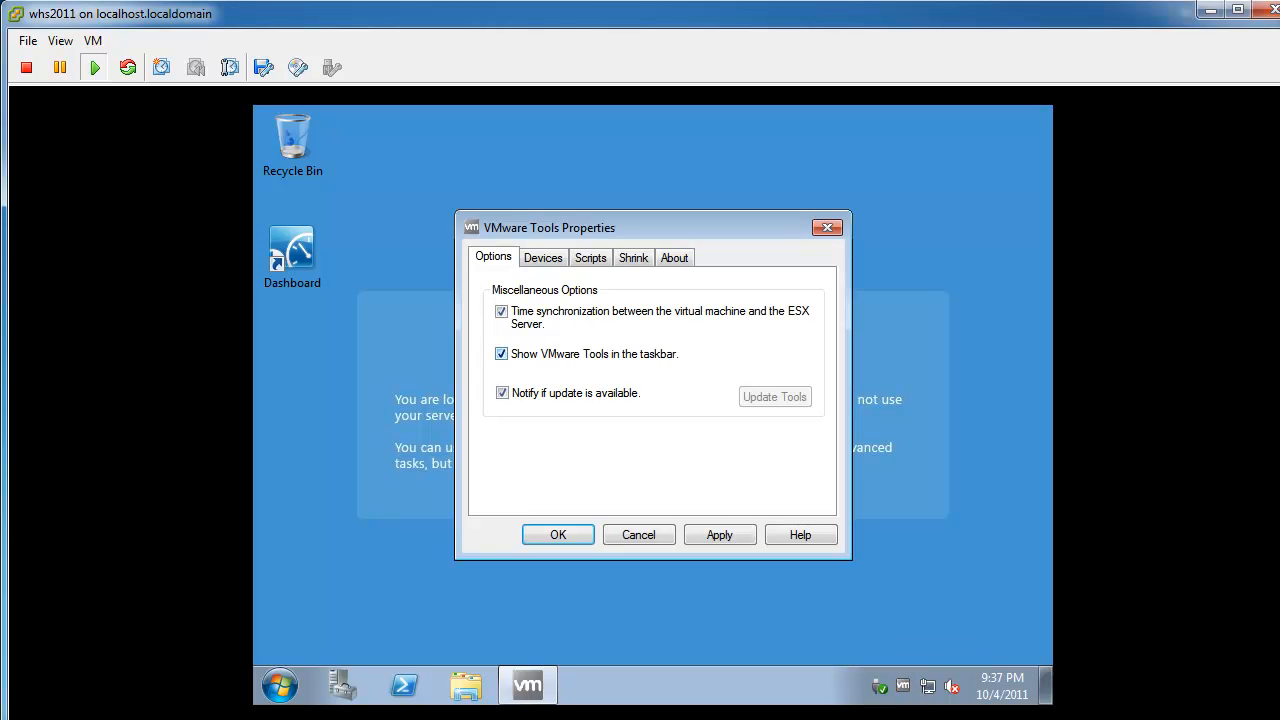
left_click(558, 535)
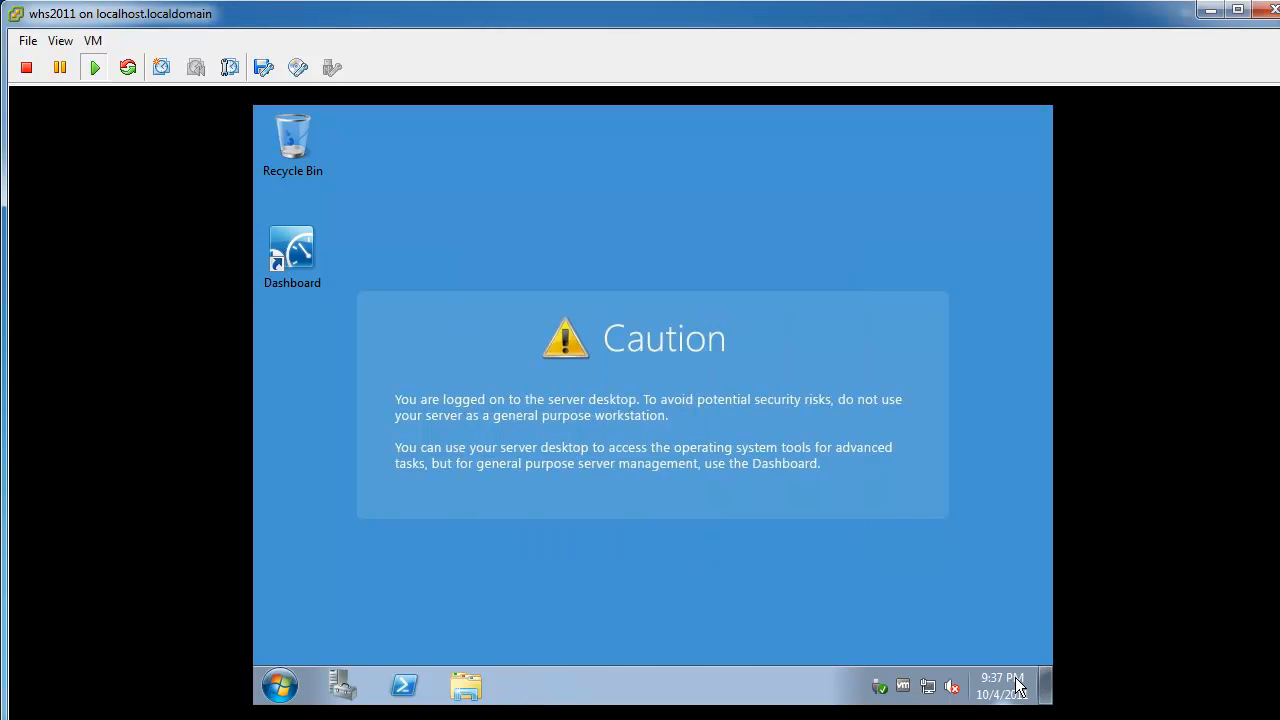
mouse_move(1016, 676)
In Server Manager's Device Manager, expand Network adapters, Processors, Storage controllers and Display adapters, then minimize it.
left_click(326, 689)
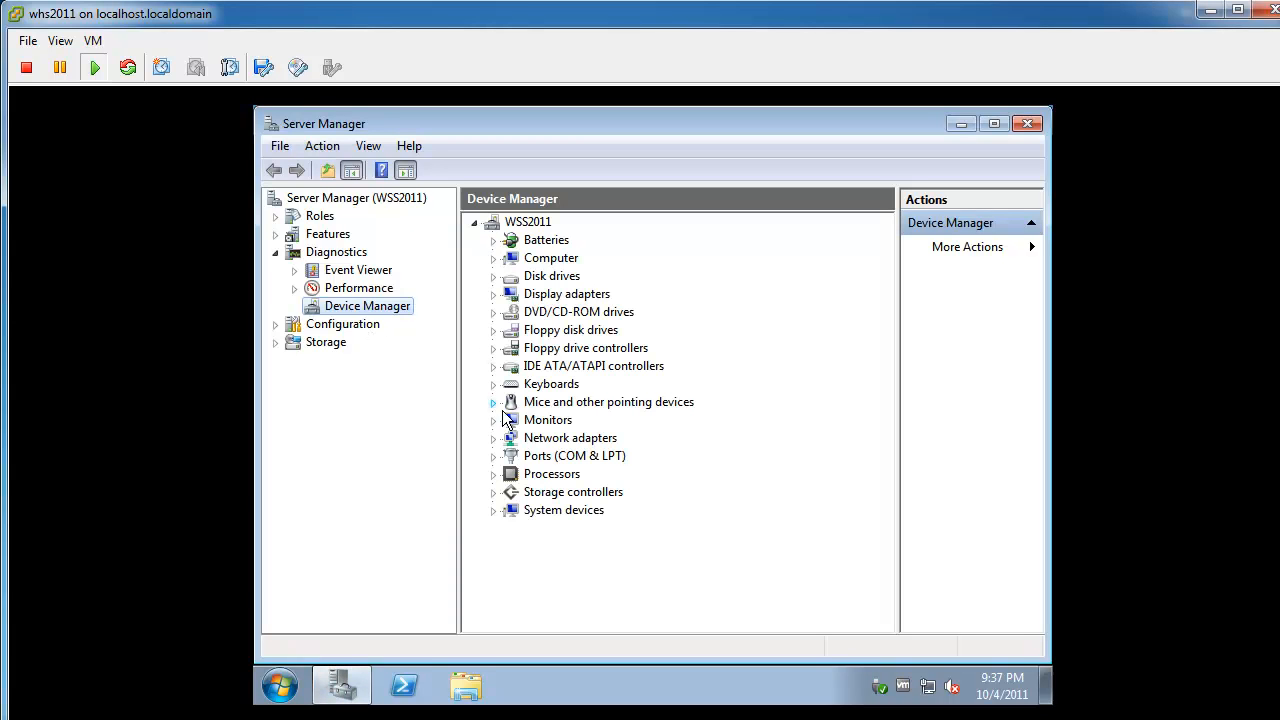
left_click(491, 440)
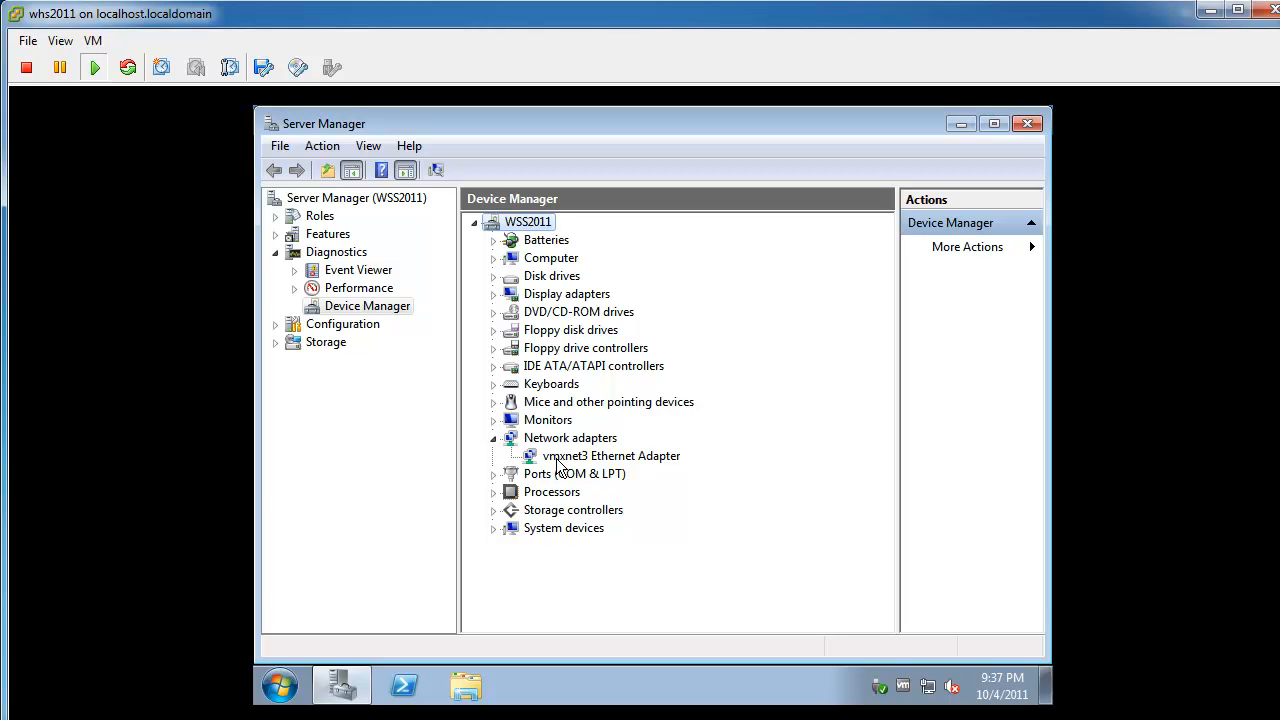
left_click(493, 492)
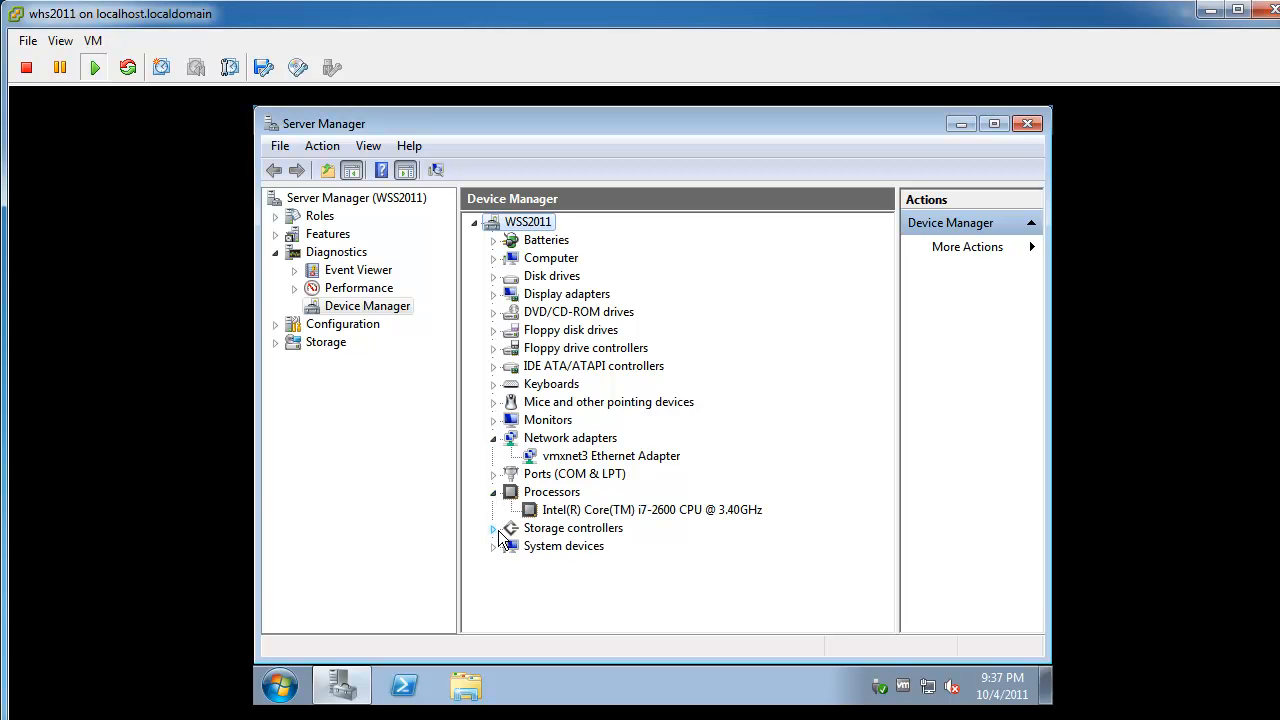
left_click(493, 528)
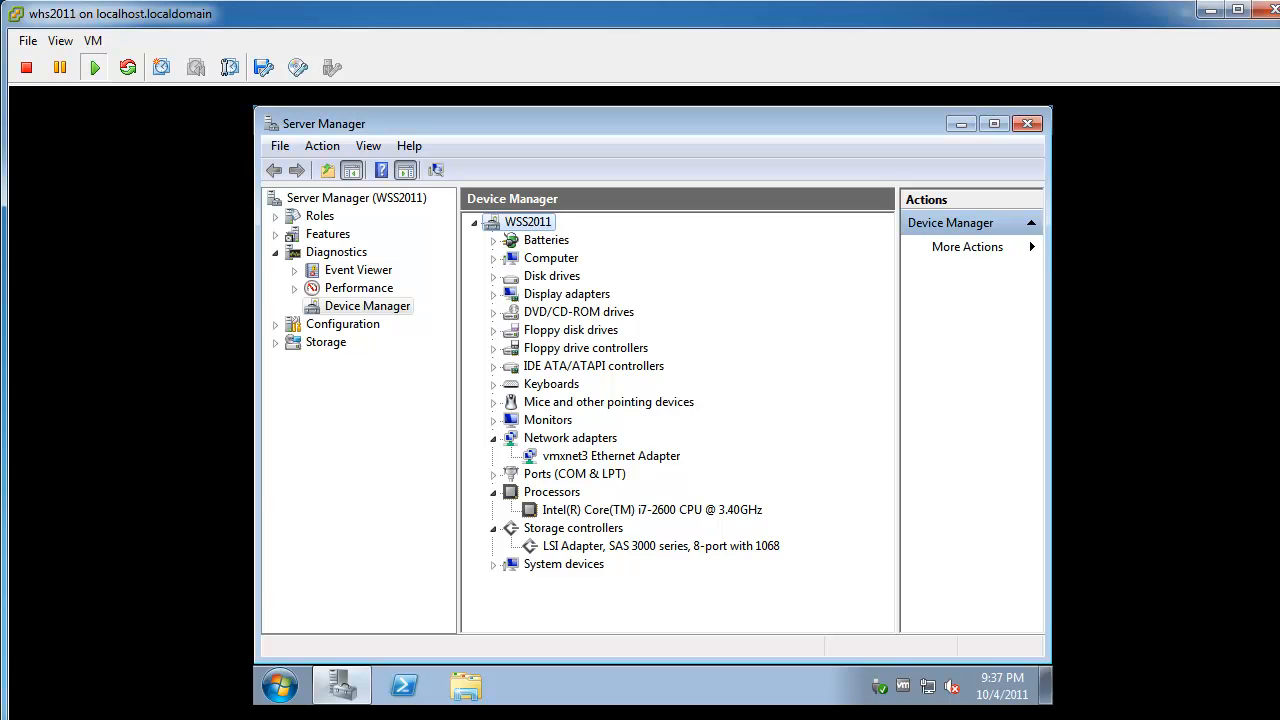
left_click(493, 294)
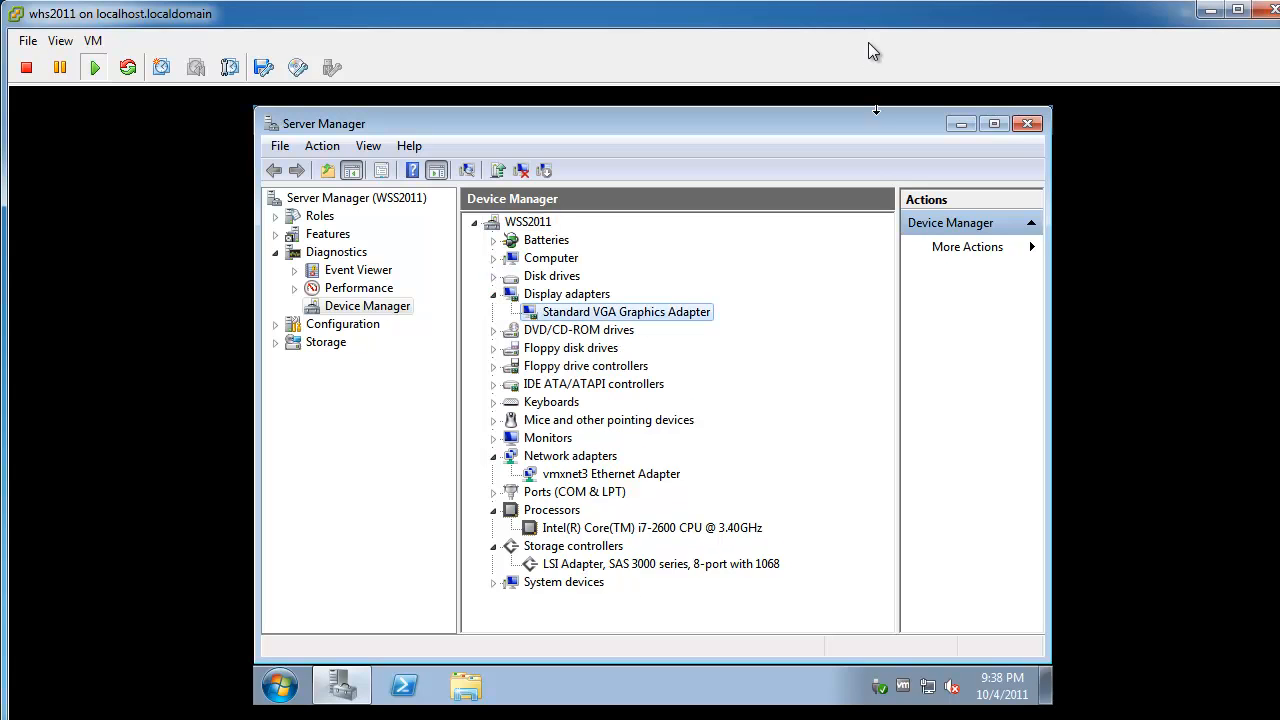
left_click(957, 126)
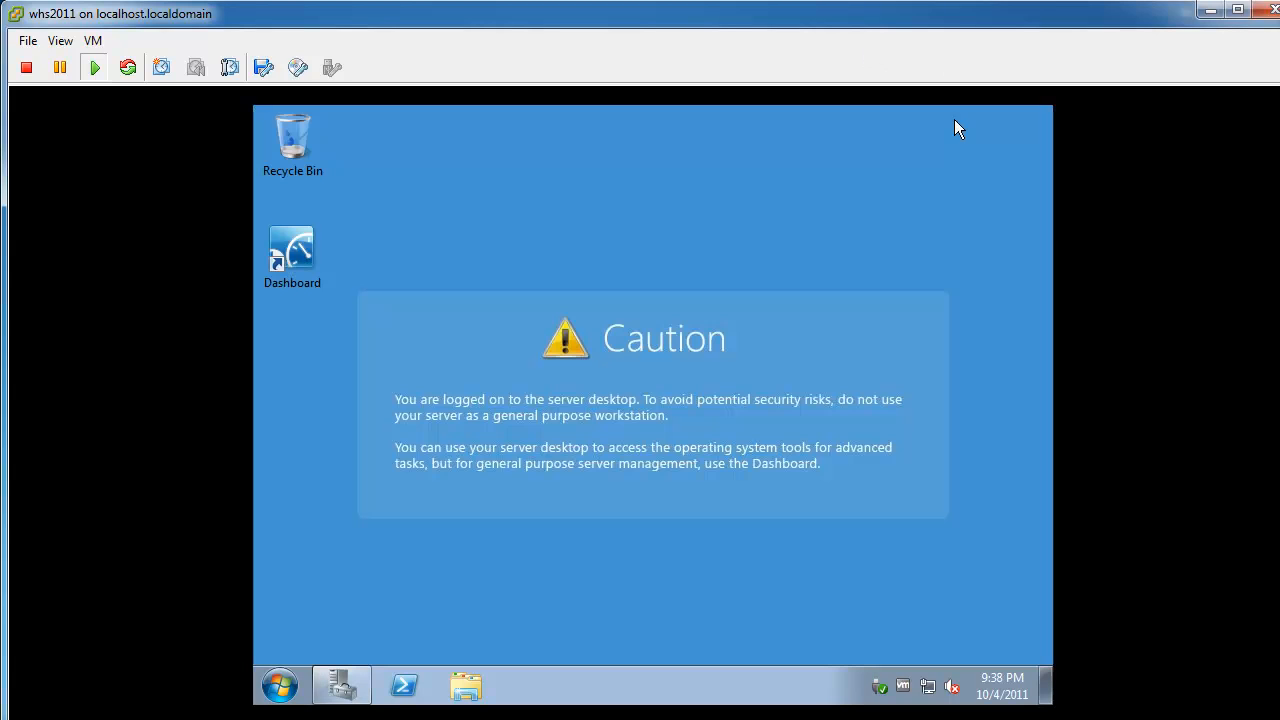
Set the guest screen resolution to 1280 × 720, keep the changes, and make the console full screen.
right_click(628, 361)
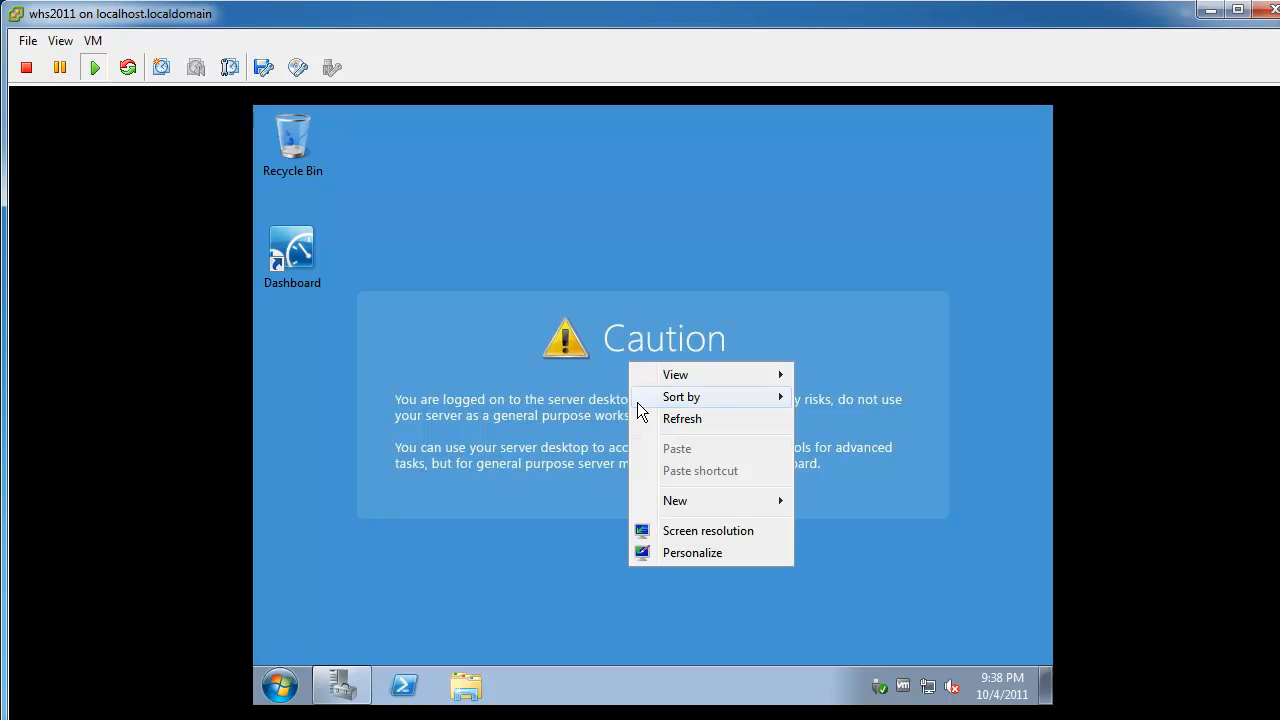
left_click(693, 533)
left_click(557, 389)
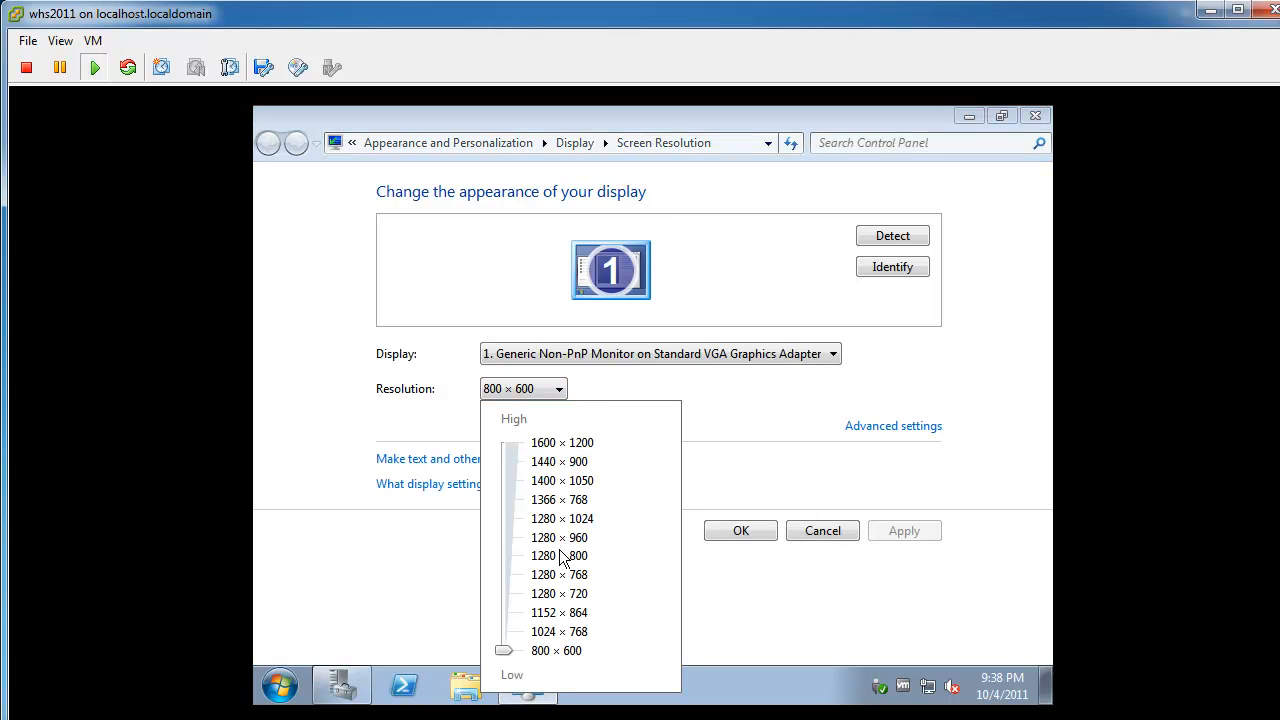
left_click_drag(503, 650, 503, 592)
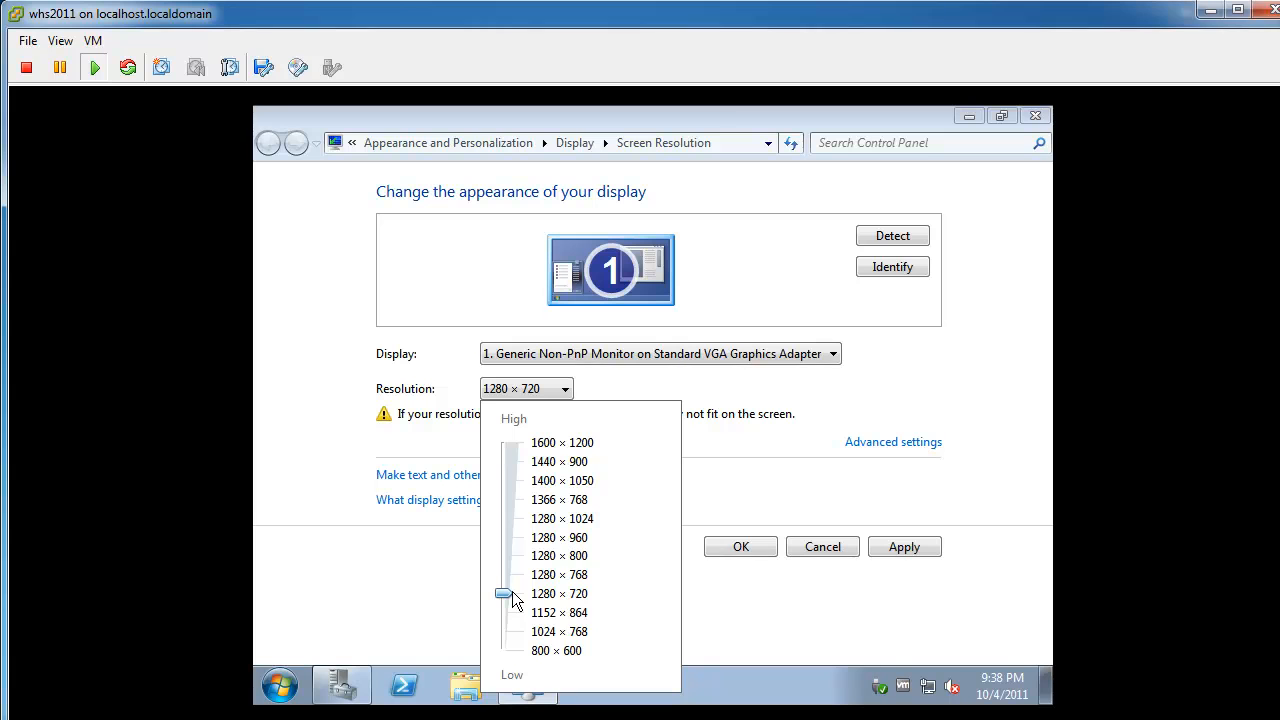
left_click(798, 545)
left_click(765, 549)
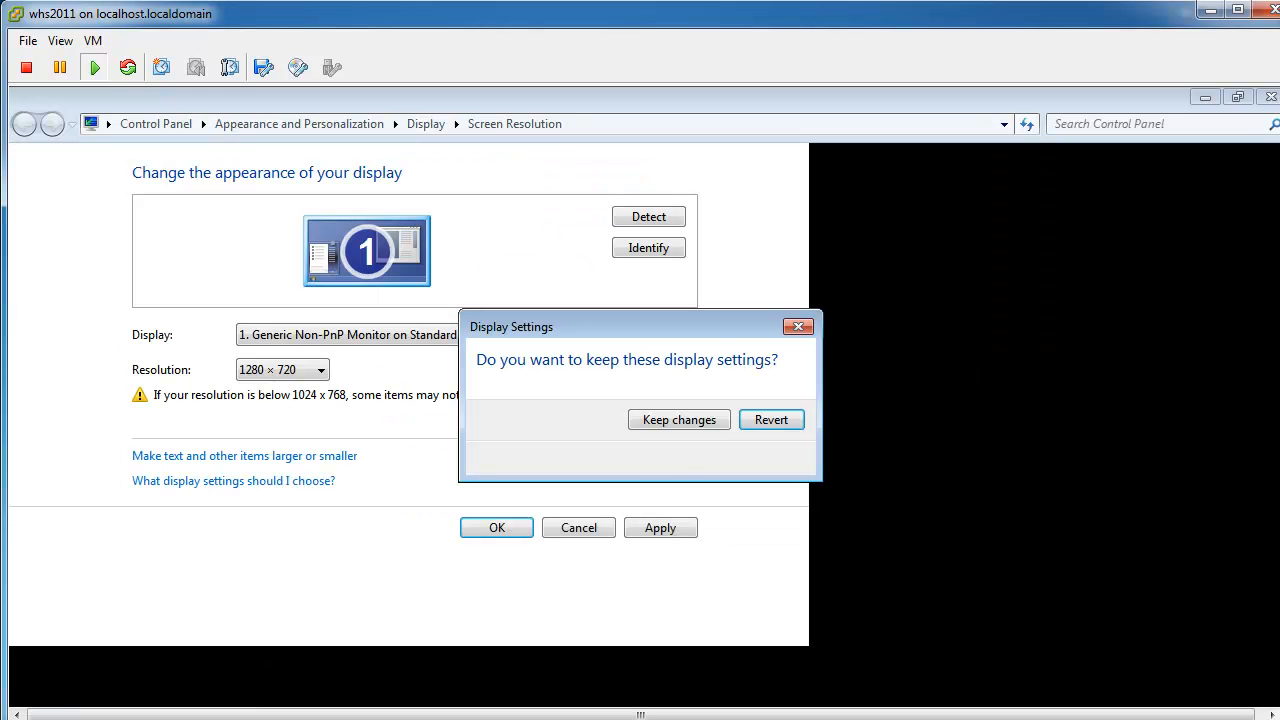
left_click(684, 422)
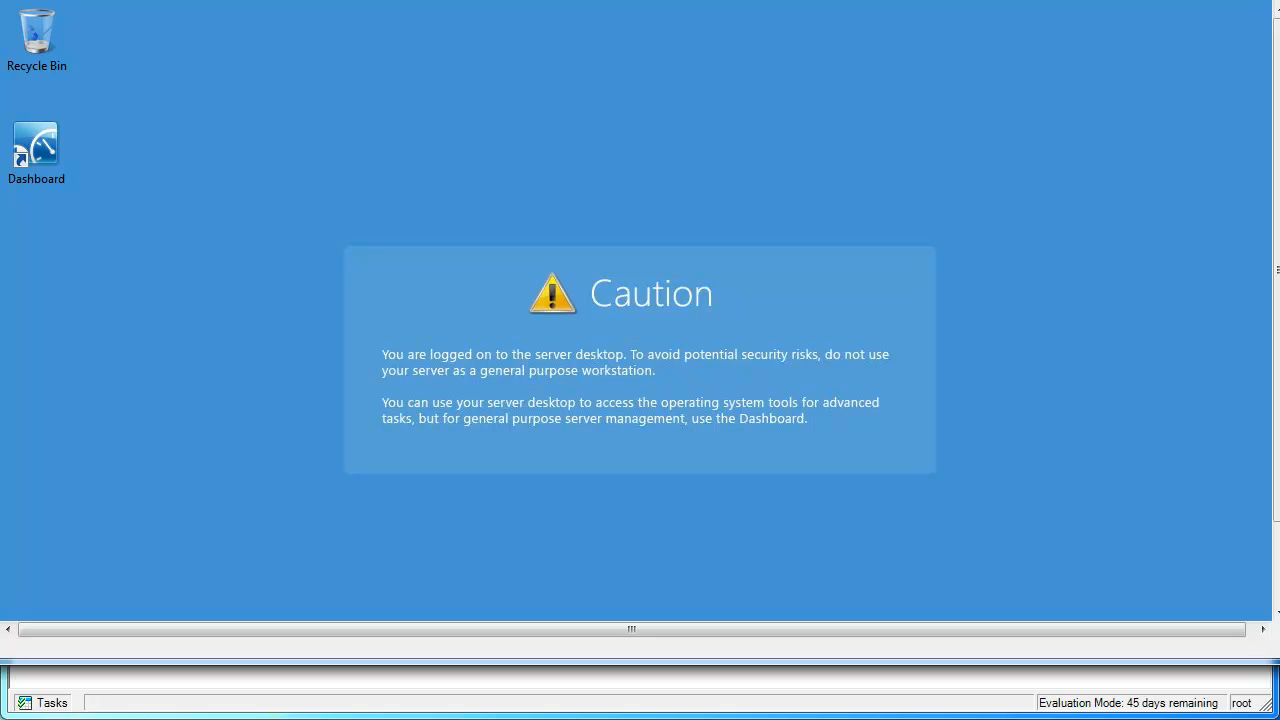
key("ctrl+alt+Return")
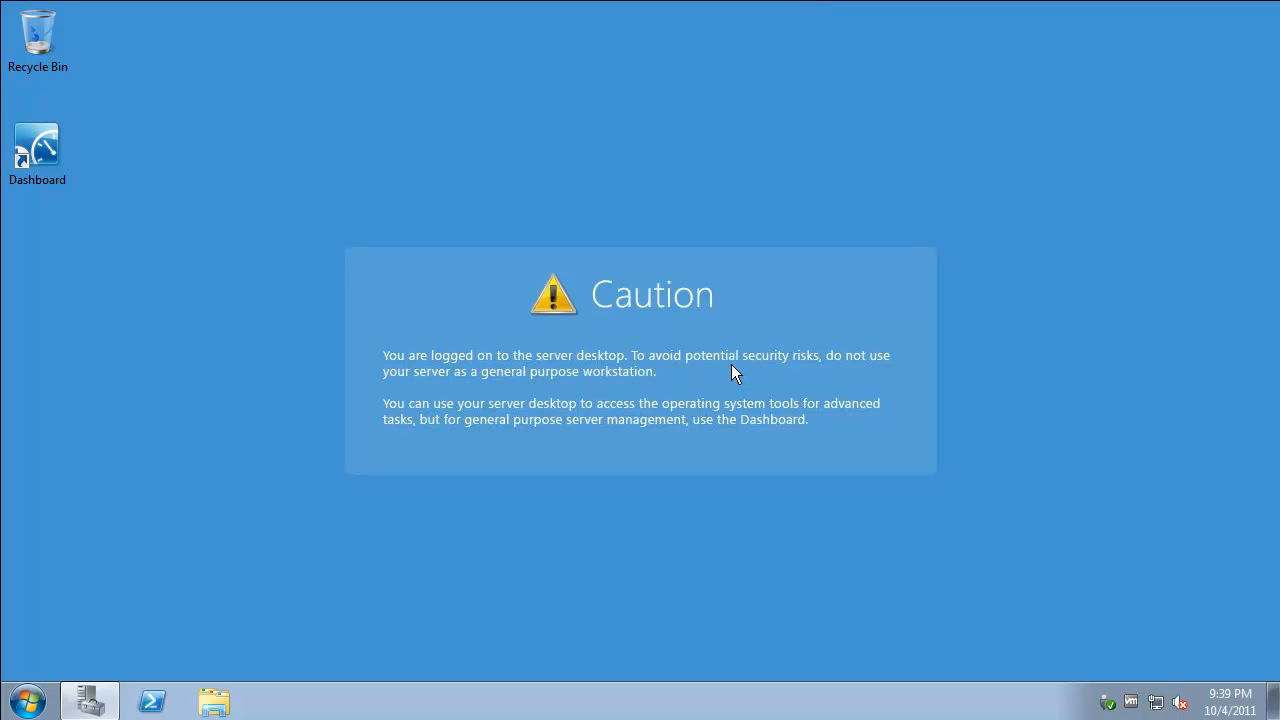
Run ipconfig /all in an administrator Command Prompt, showing the DHCP address 10.10.1.114.
left_click(43, 699)
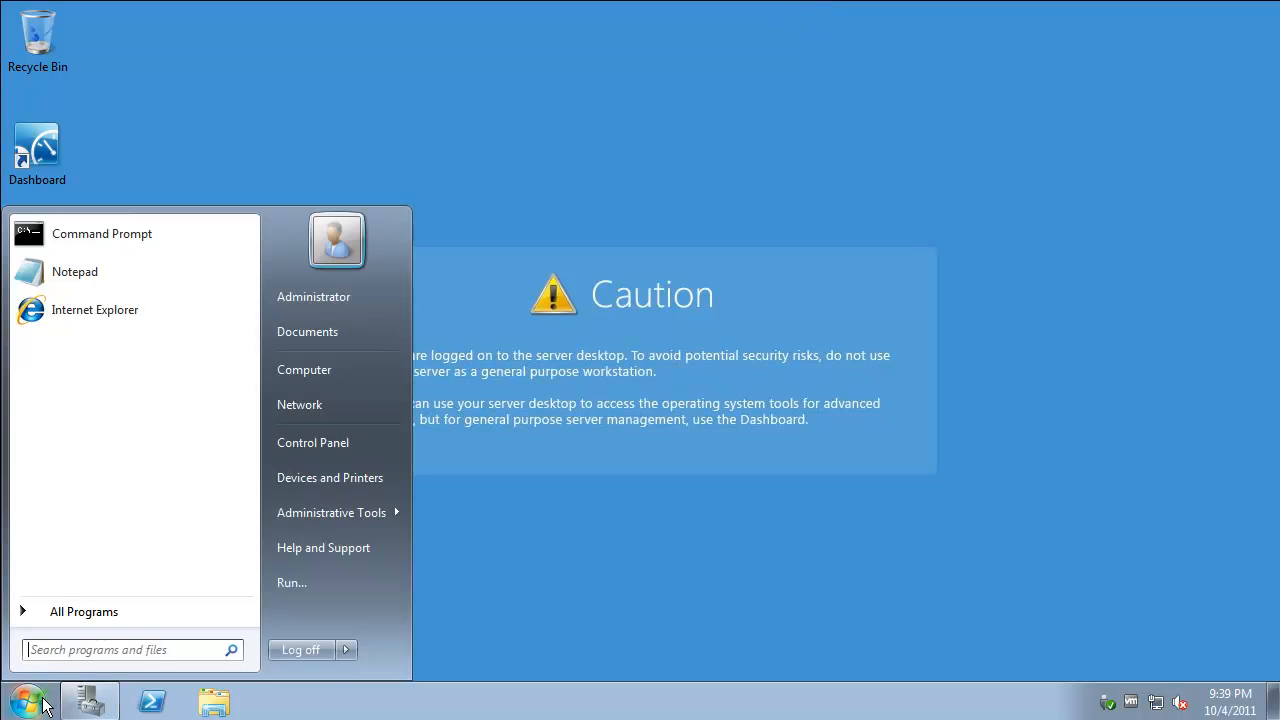
left_click(84, 244)
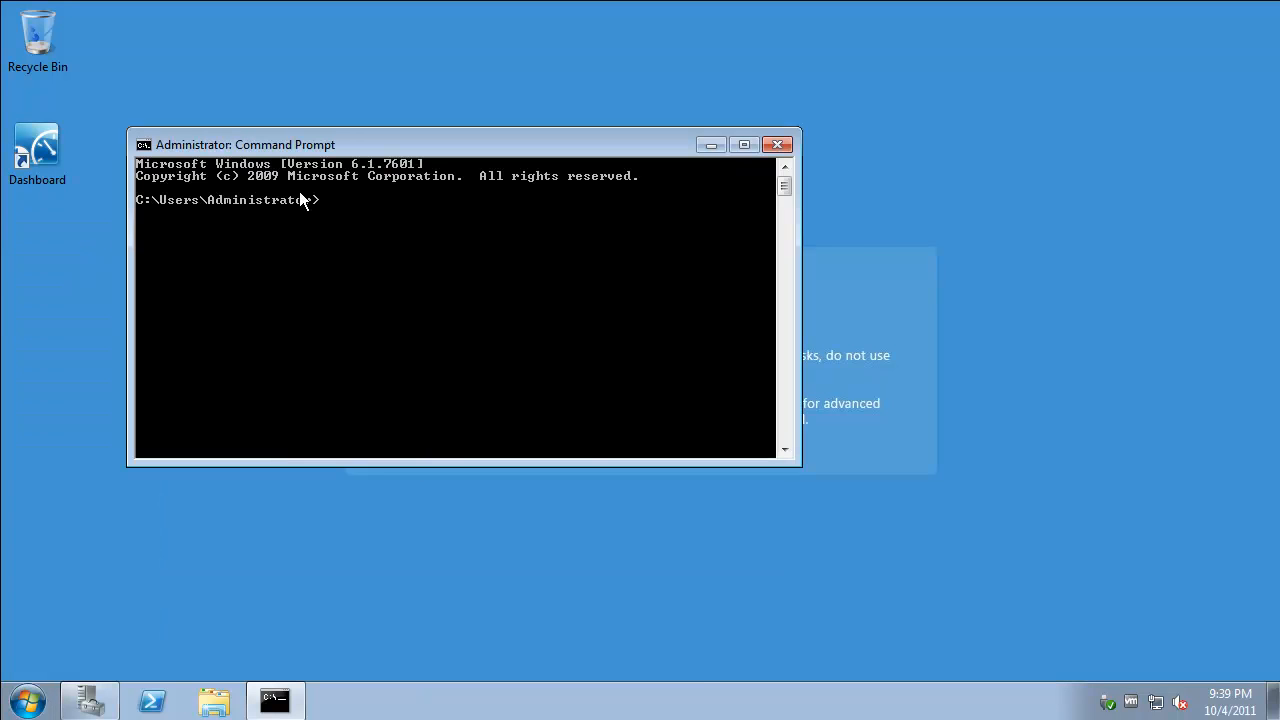
type("ipconfig /all")
key("Return")
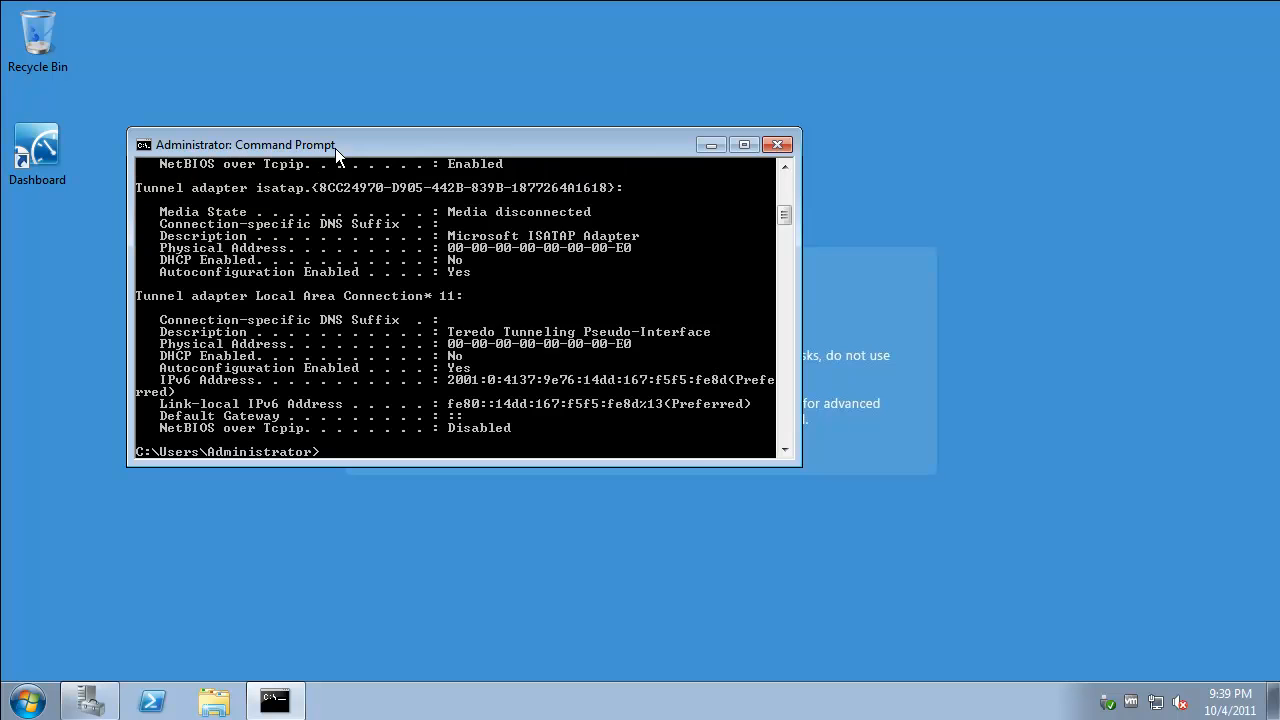
double_click(335, 148)
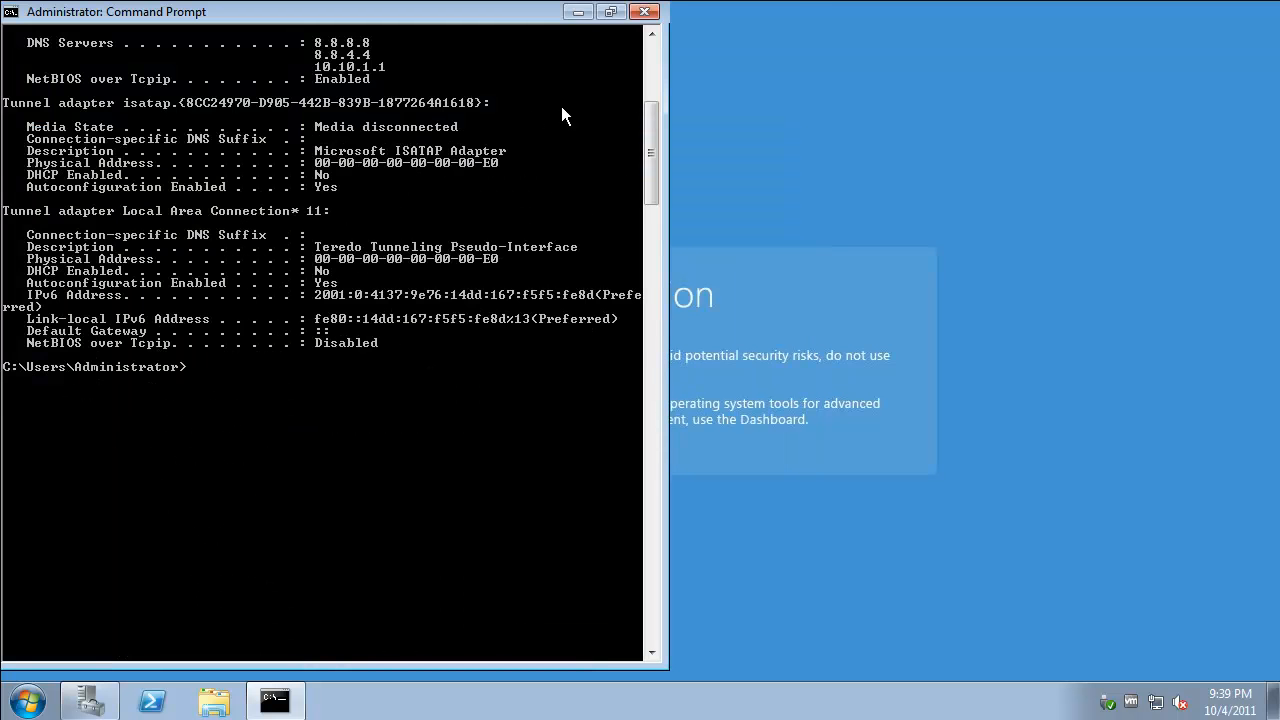
left_click_drag(645, 117, 641, 74)
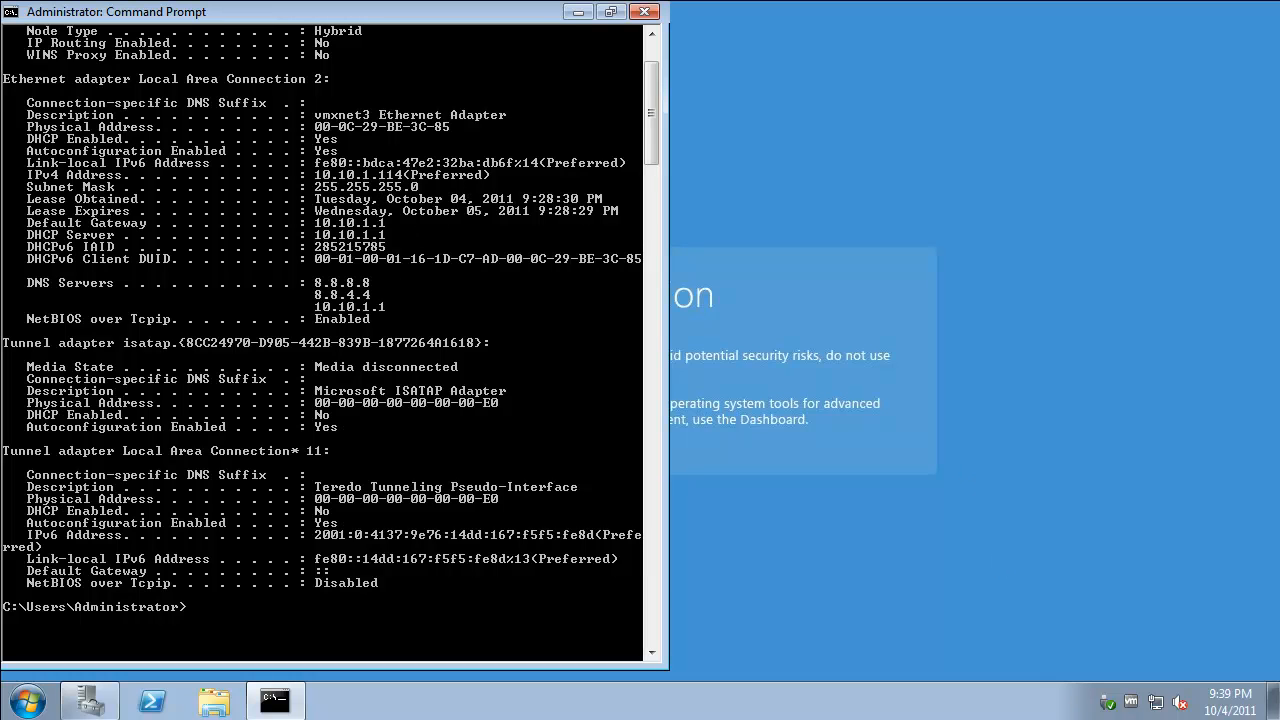
right_click(1156, 703)
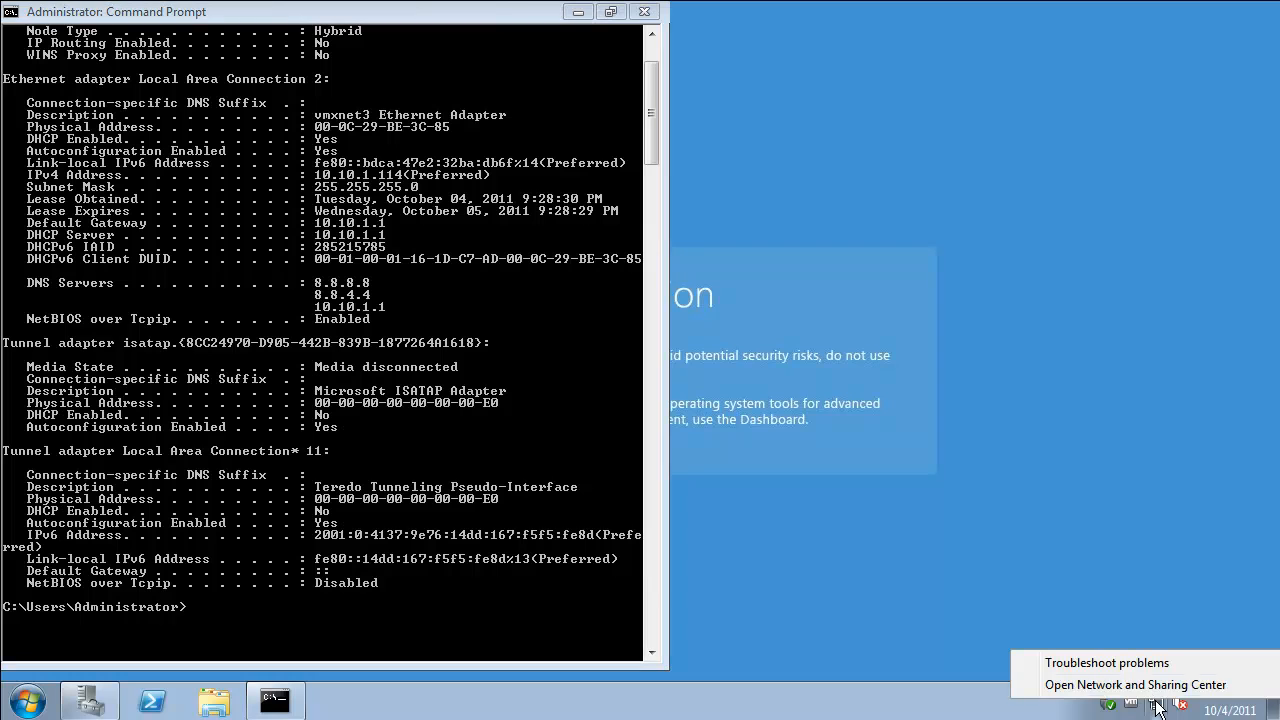
Rename Local Area Connection 2 to 'vmxnet3 10.10.1.114' in Network Connections.
left_click(1145, 685)
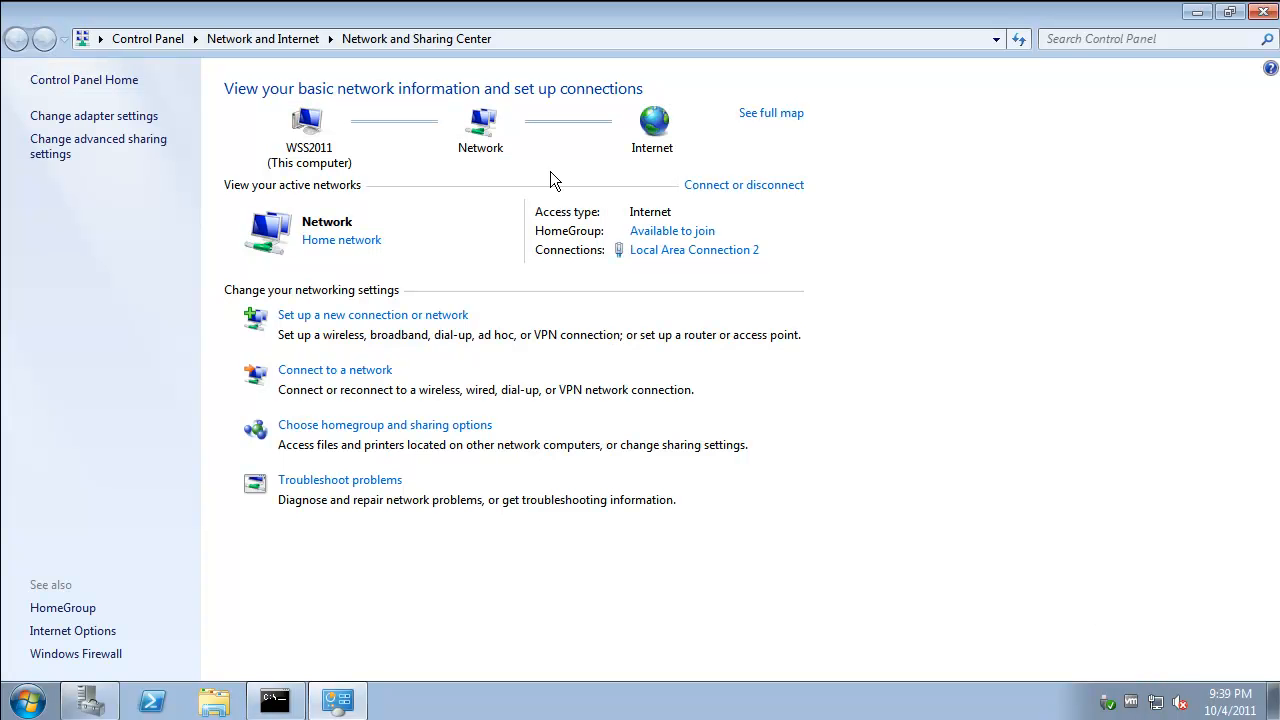
double_click(394, 20)
left_click_drag(394, 27, 819, 54)
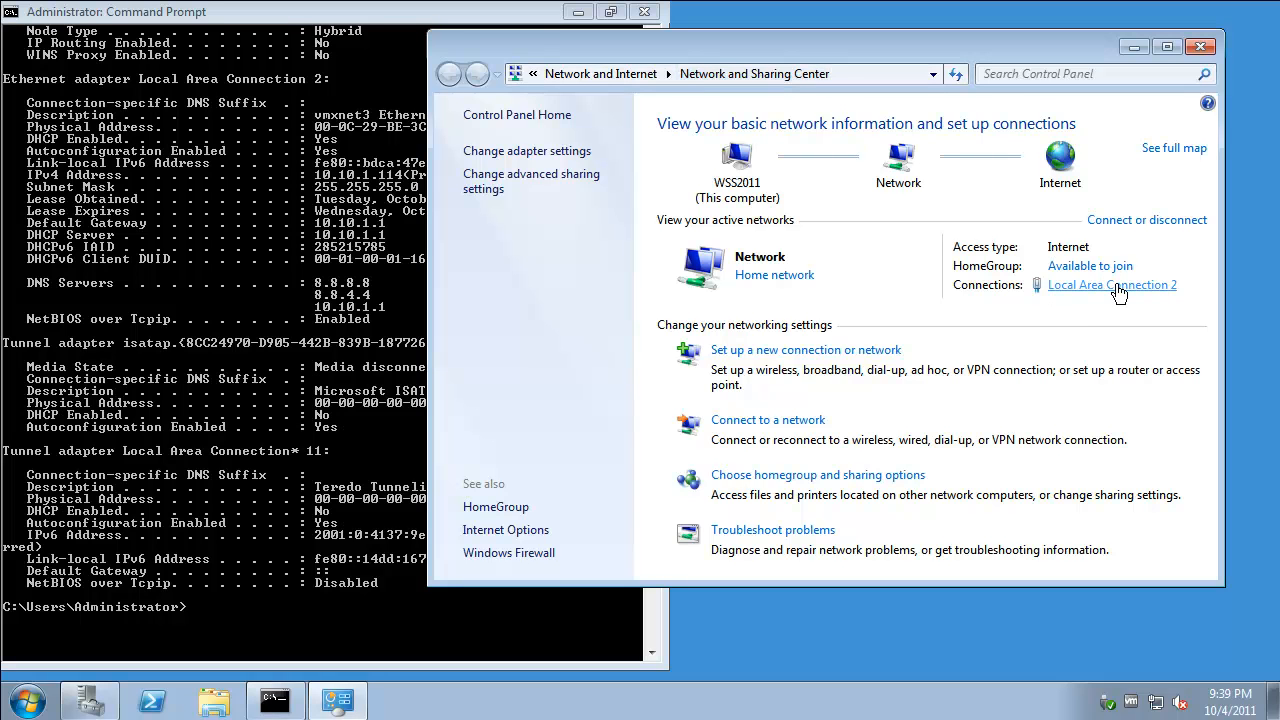
left_click(557, 160)
left_click(556, 151)
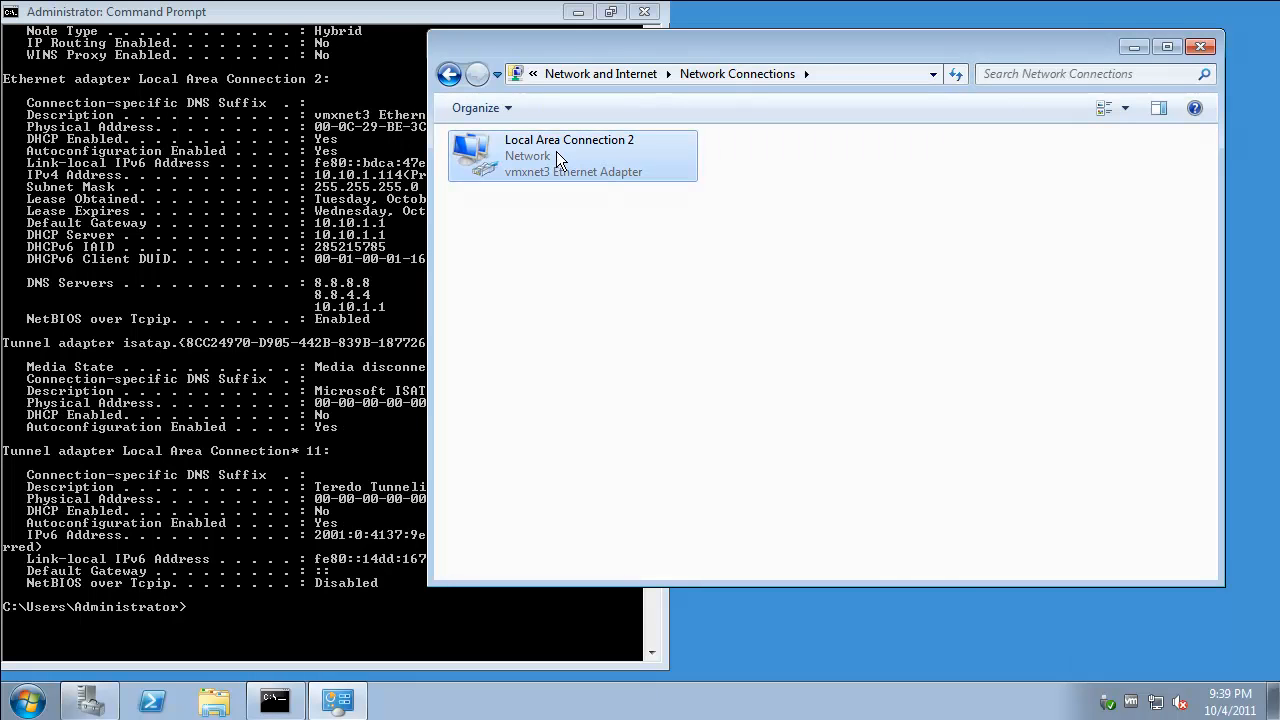
key("F2")
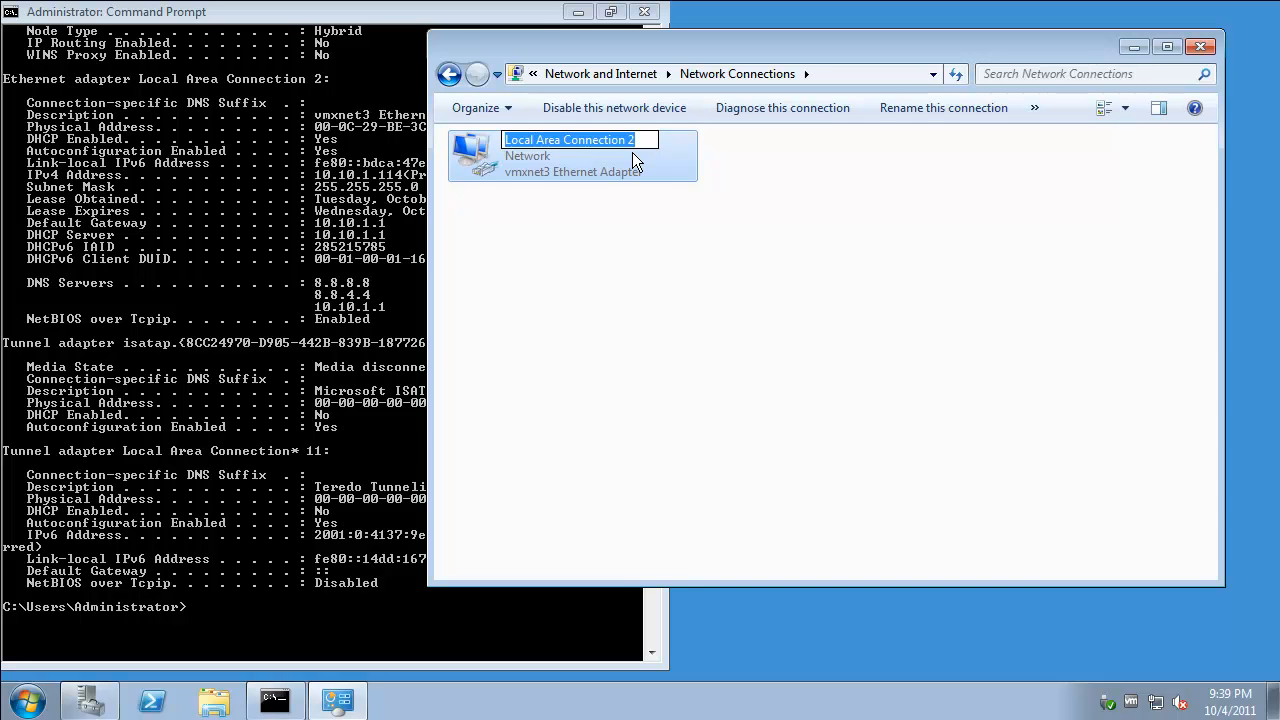
type("v")
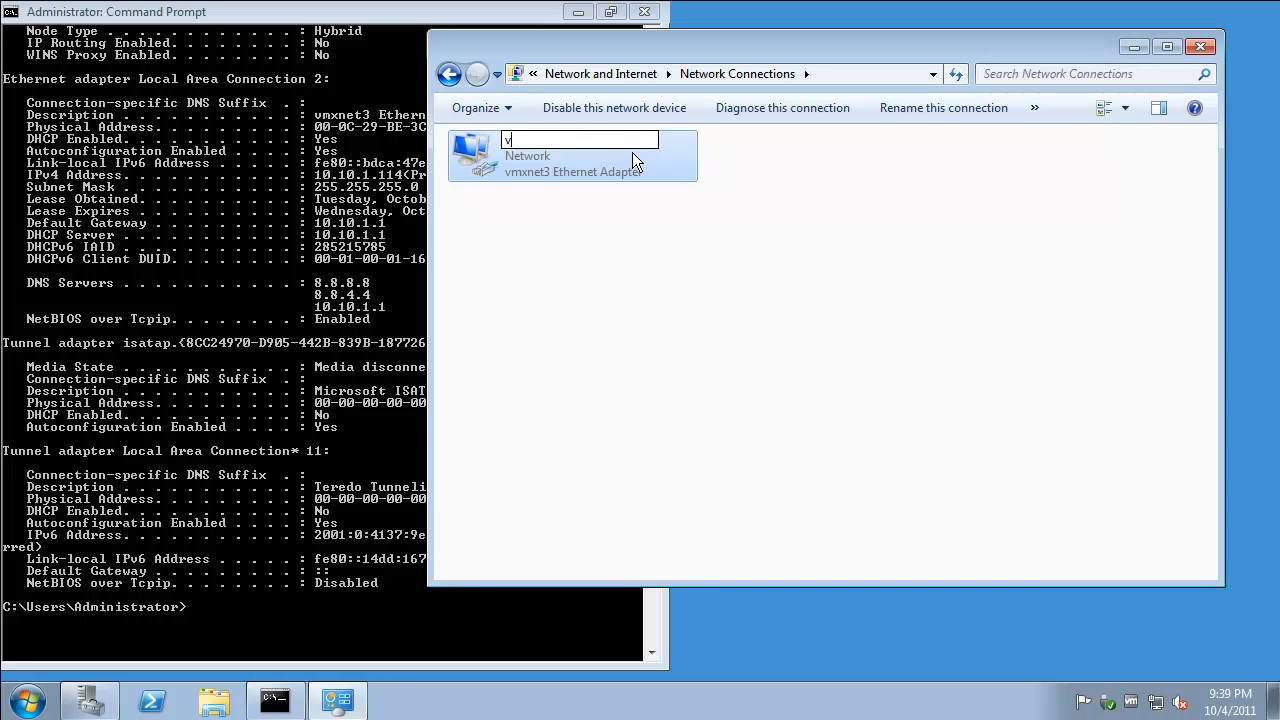
type("mxnet3 10.10.1.114")
key("Return")
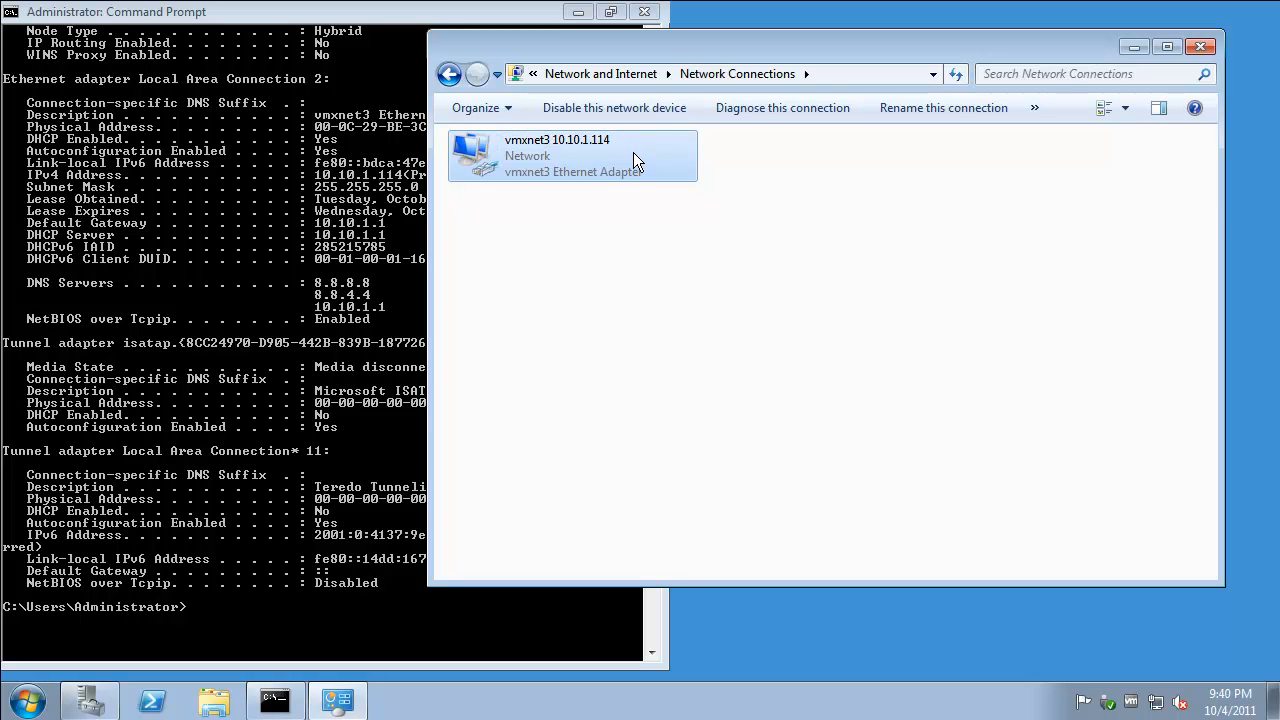
Give the vmxnet3 adapter static IPv4 10.10.1.114, mask 255.255.255.0, gateway 10.10.1.1.
right_click(633, 153)
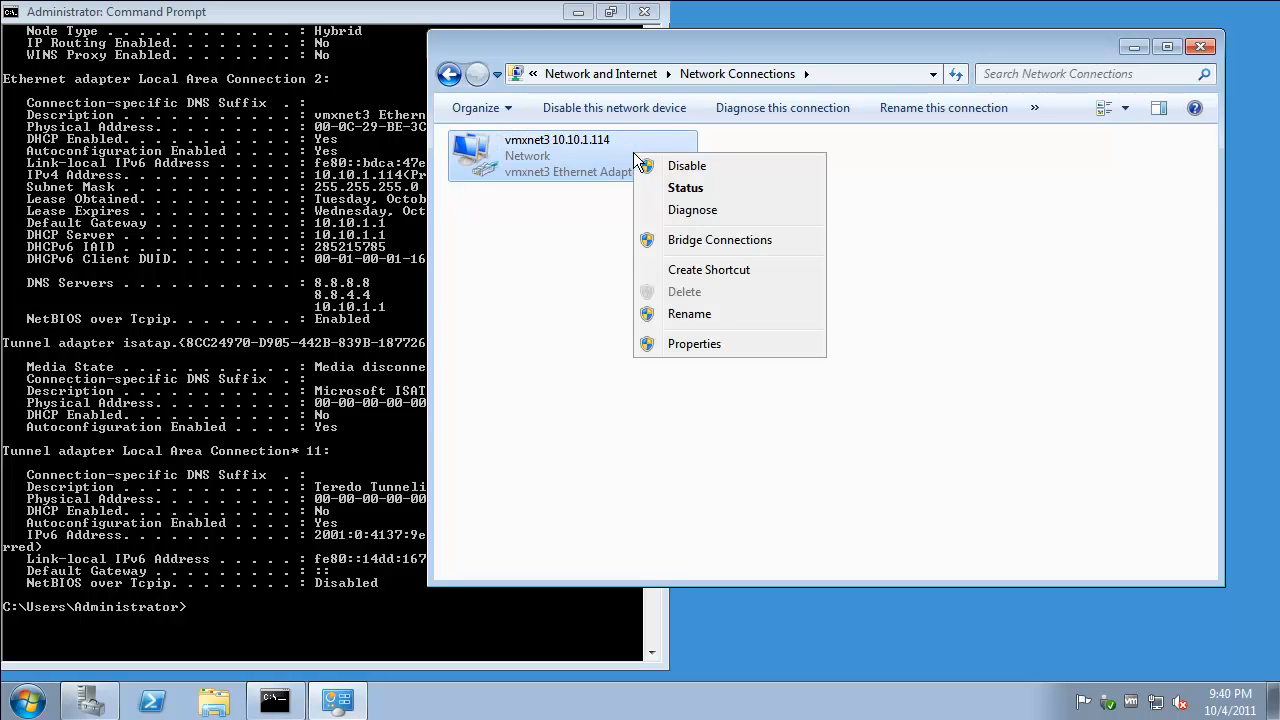
left_click(737, 345)
left_click_drag(701, 135, 897, 105)
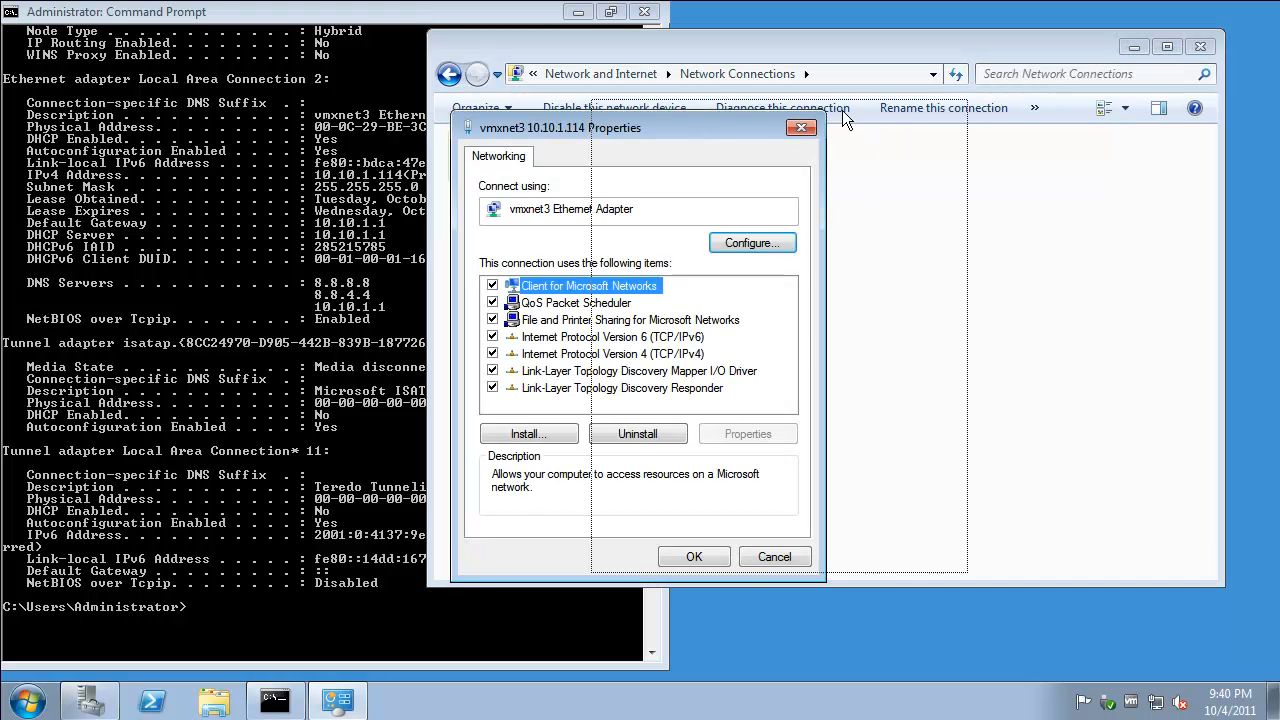
double_click(858, 329)
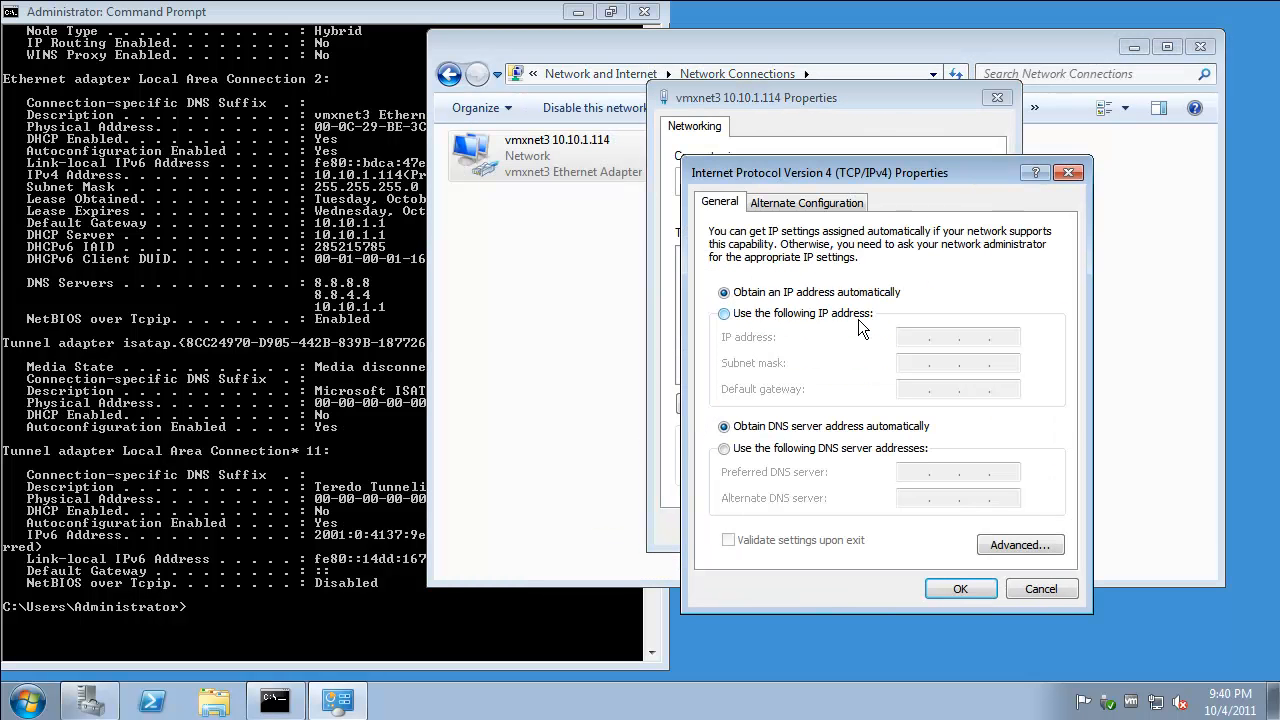
left_click(852, 318)
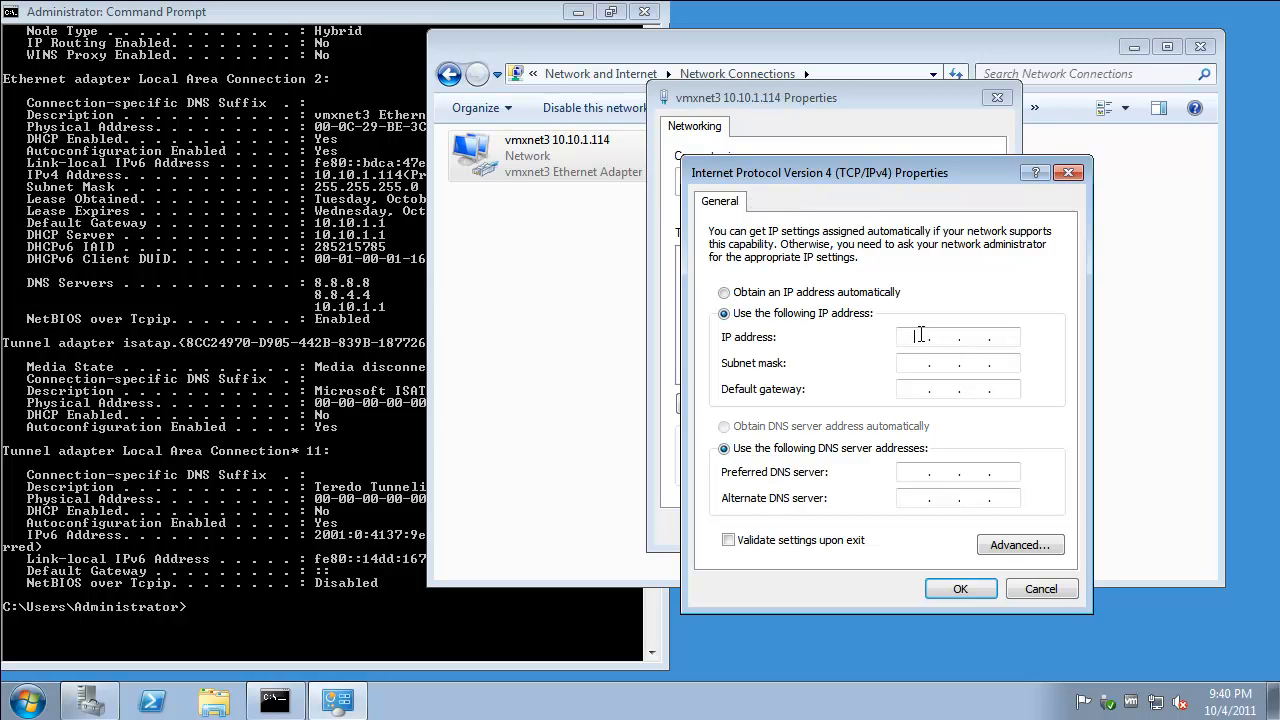
type("10.10.1.114")
key("Tab")
type("255.255.255")
key("Tab")
type("10.10.1.1")
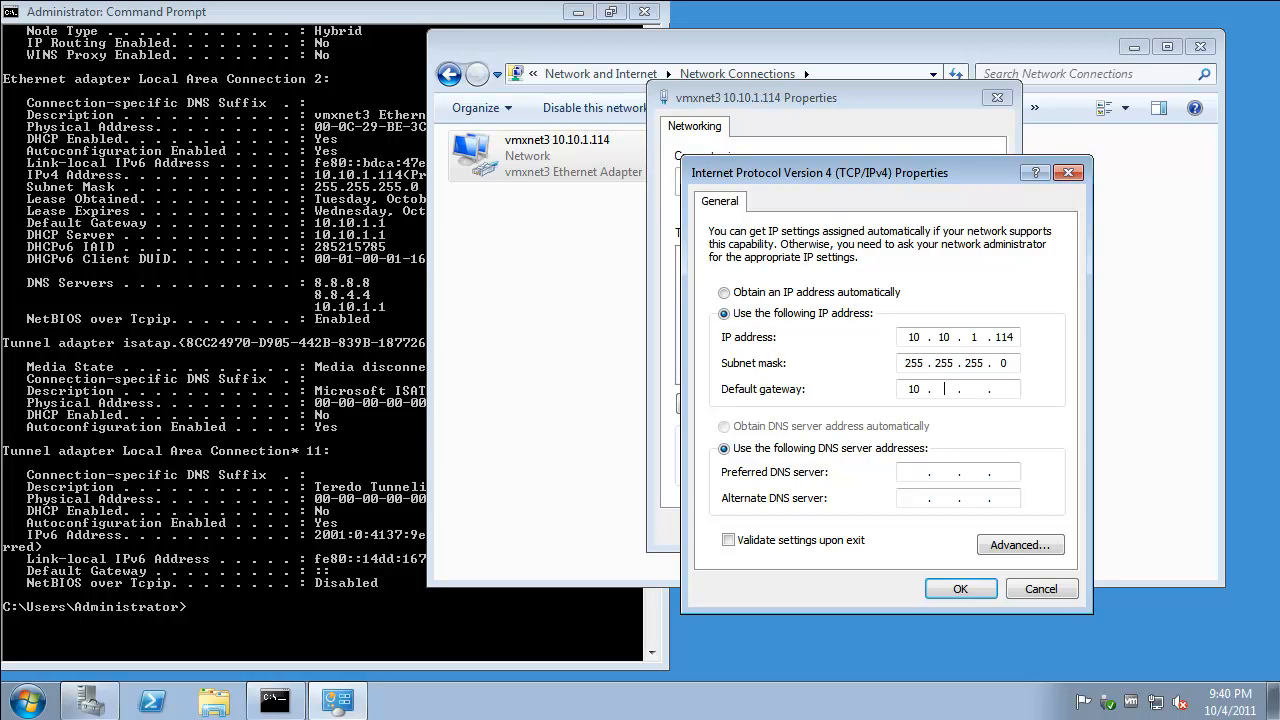
key("Tab")
key("Tab")
Set DNS servers 8.8.8.8 and 8.8.4.4, apply the settings, and close Network Connections.
type("8 . 8 . 8 . 8")
key("Tab")
type("8.8.4")
key("Tab")
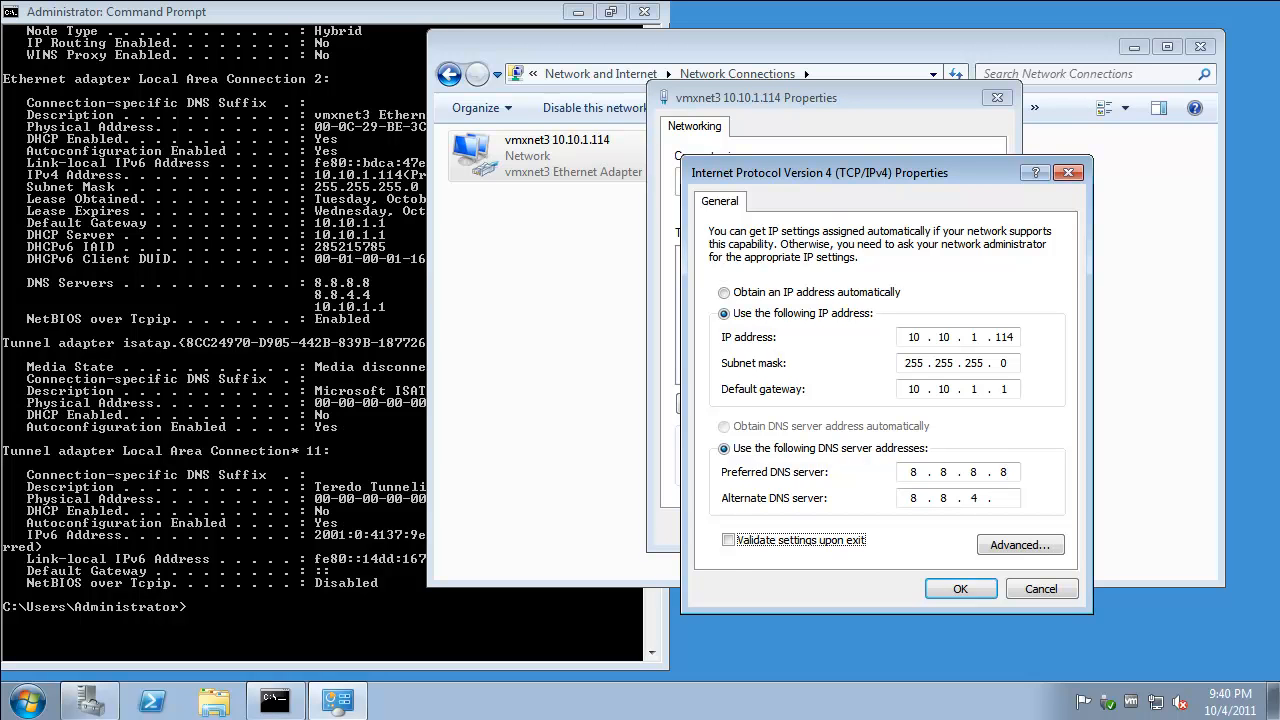
key("shift+Tab")
left_click(1001, 498)
type("4")
left_click(958, 590)
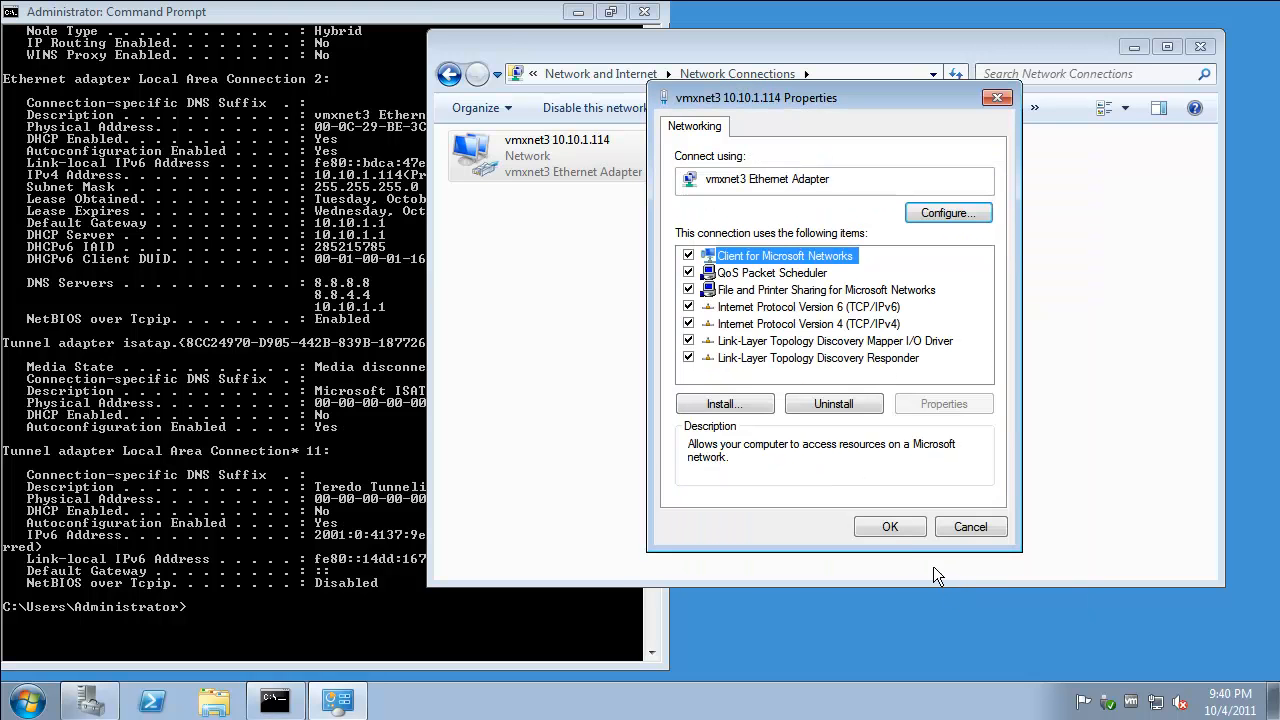
left_click(889, 527)
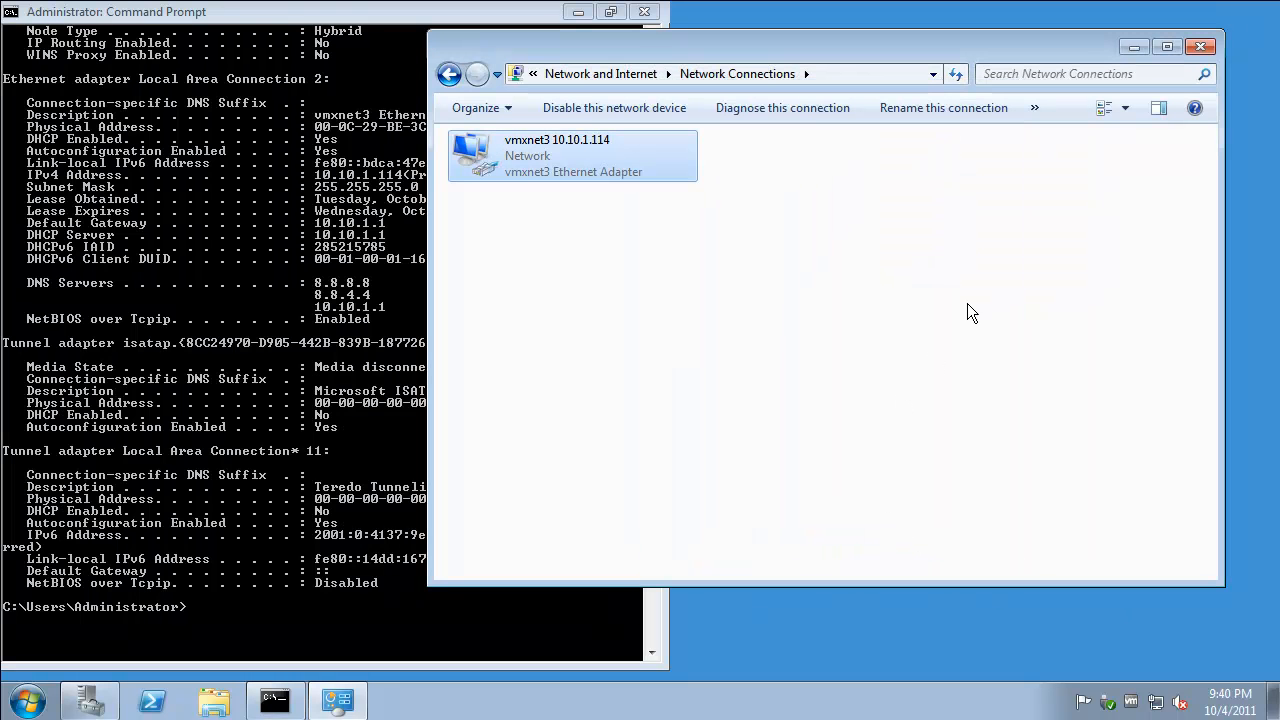
left_click(1200, 48)
Run nslookup cnn.com to confirm it resolves via 8.8.8.8, then close the Command Prompt.
type("nsll")
key("BackSpace")
type("ookup")
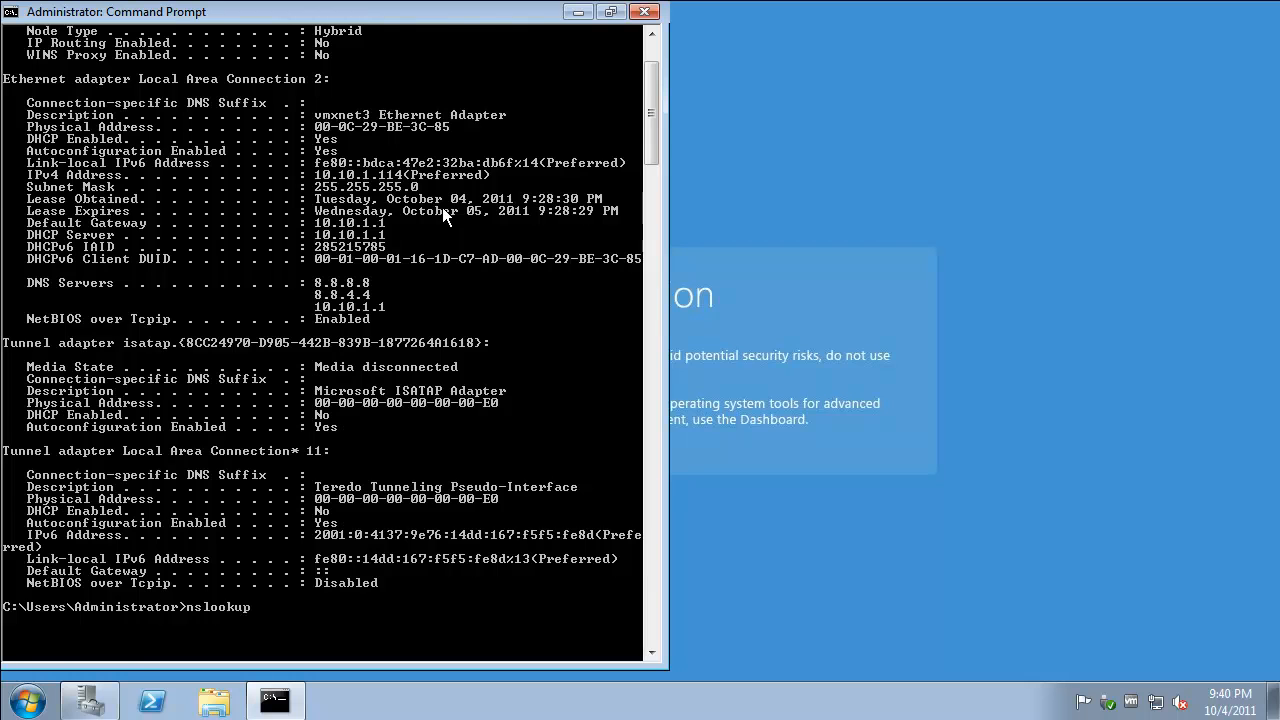
type(" cnn.com")
key("Return")
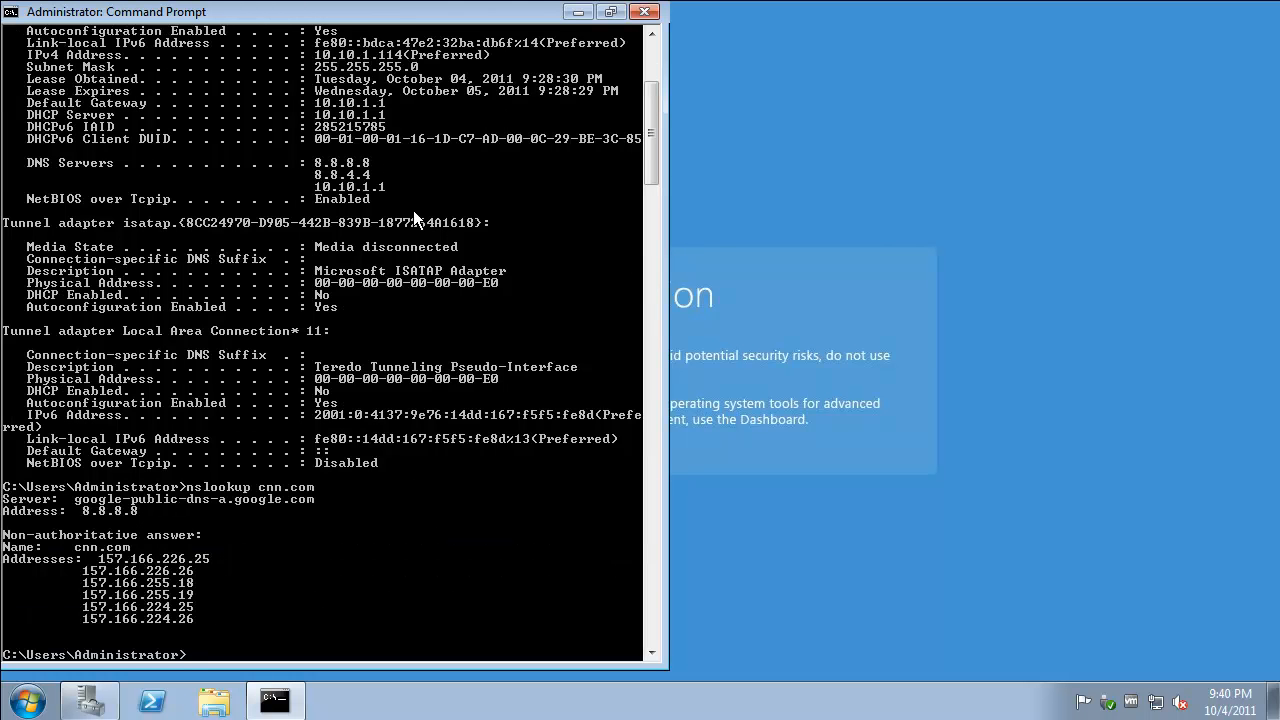
left_click(645, 13)
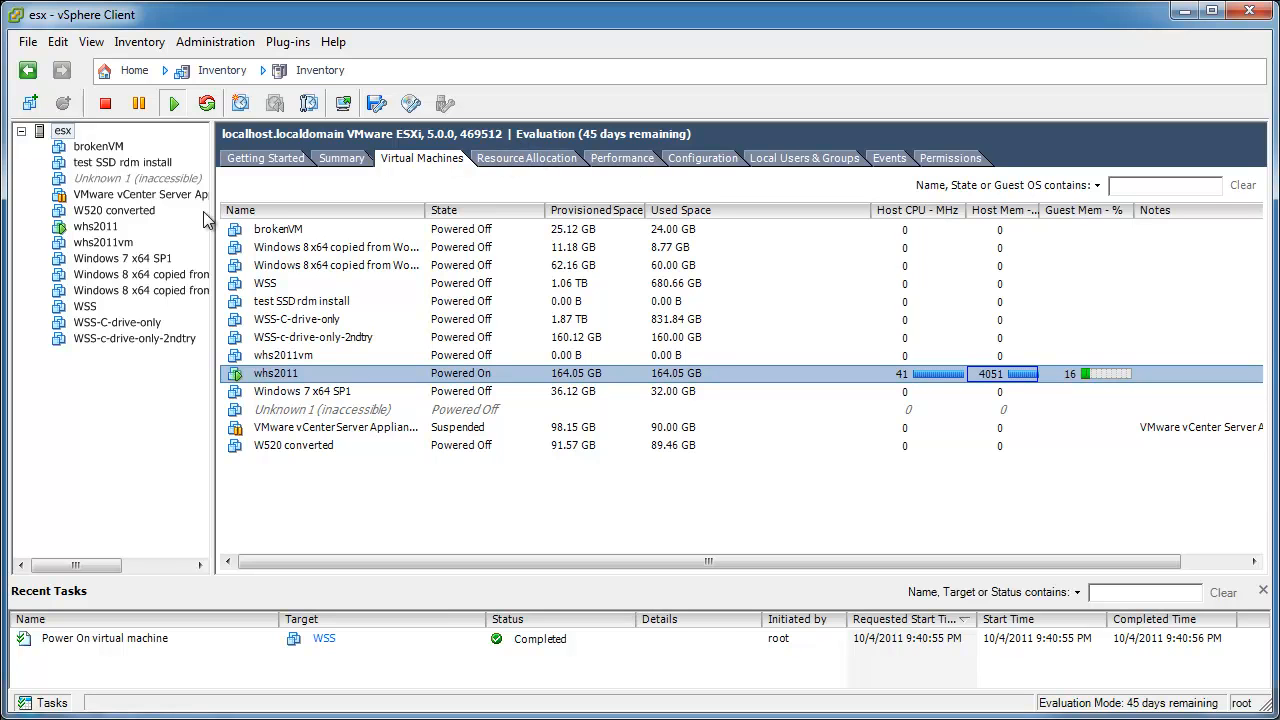
Check whs2011's Summary for Tools OK and IP 10.10.1.114, then view Resource Allocation.
left_click(97, 230)
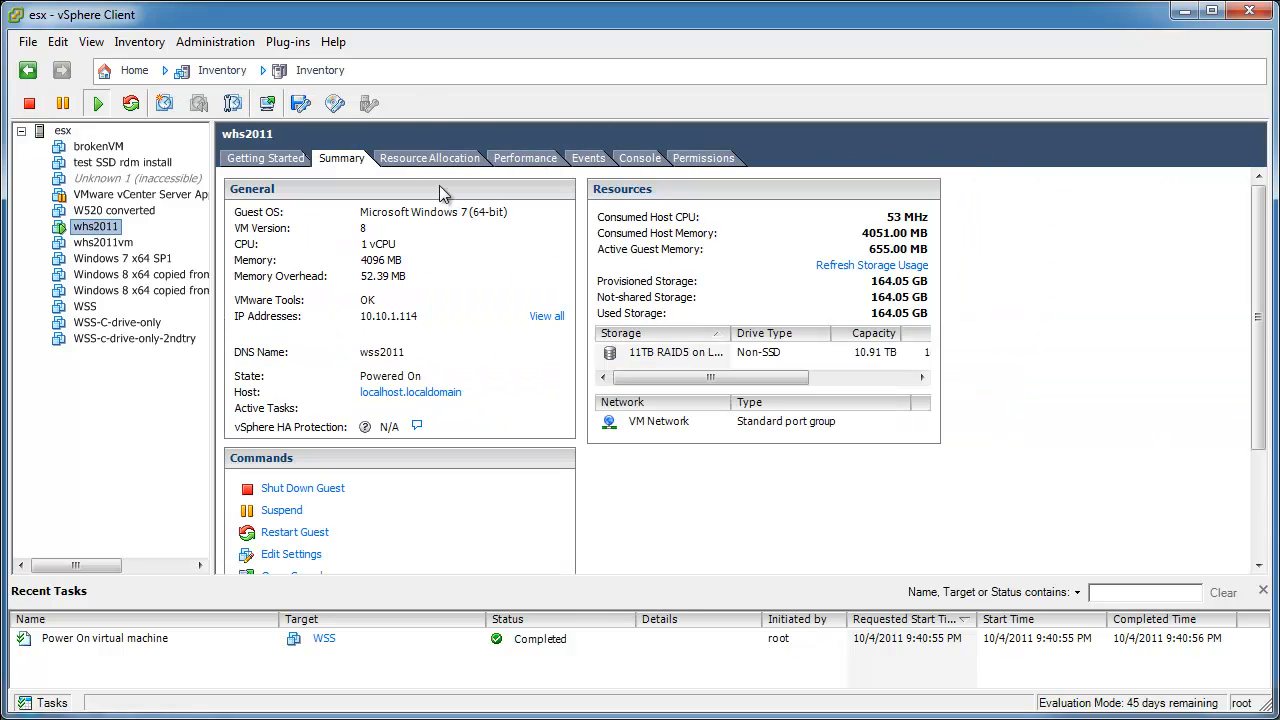
left_click(445, 160)
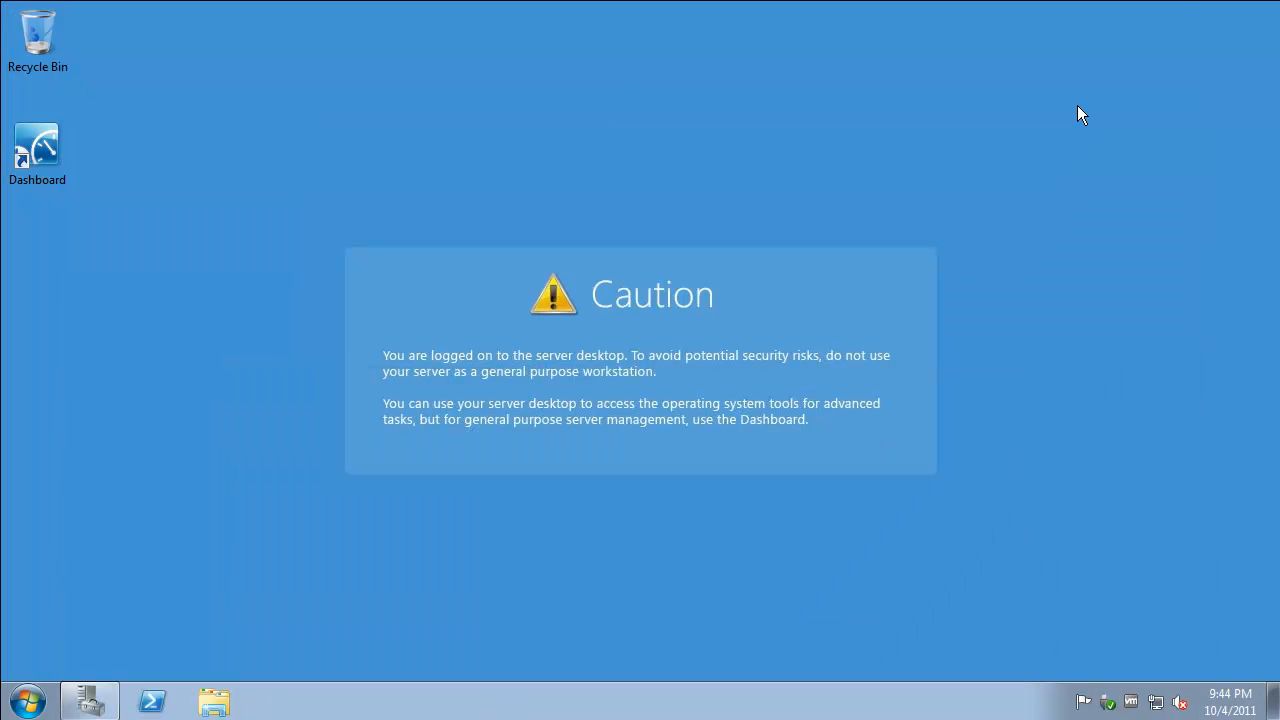
Launch the Windows Home Server 2011 Dashboard and view its Users and Computers and Backup pages.
double_click(43, 143)
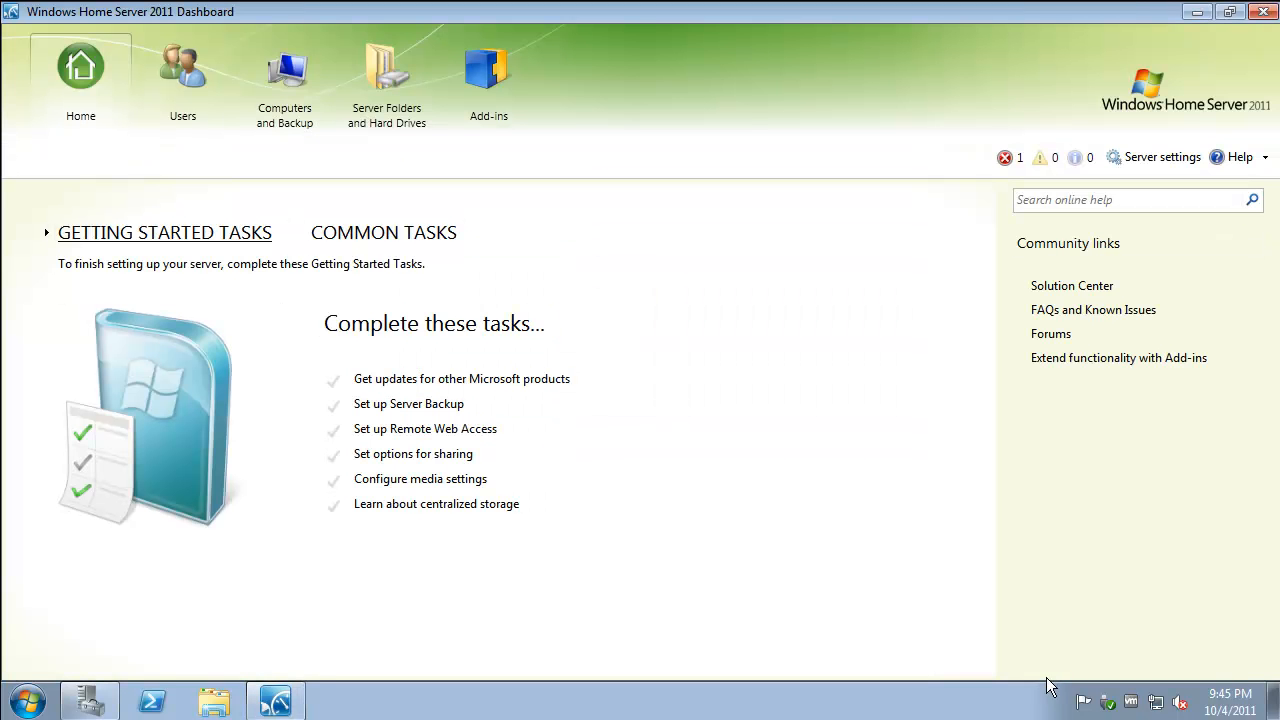
left_click(200, 80)
left_click(295, 84)
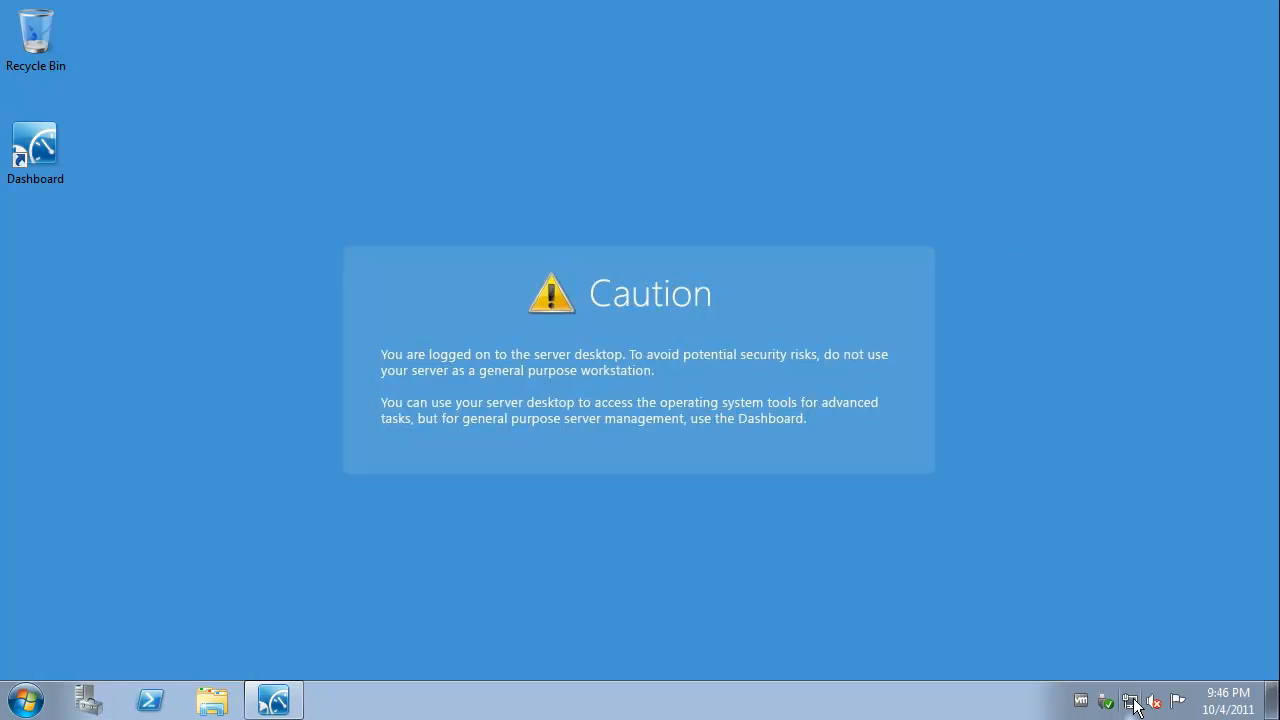
Check the network connection status in Network and Sharing Center, then close it.
left_click(1130, 700)
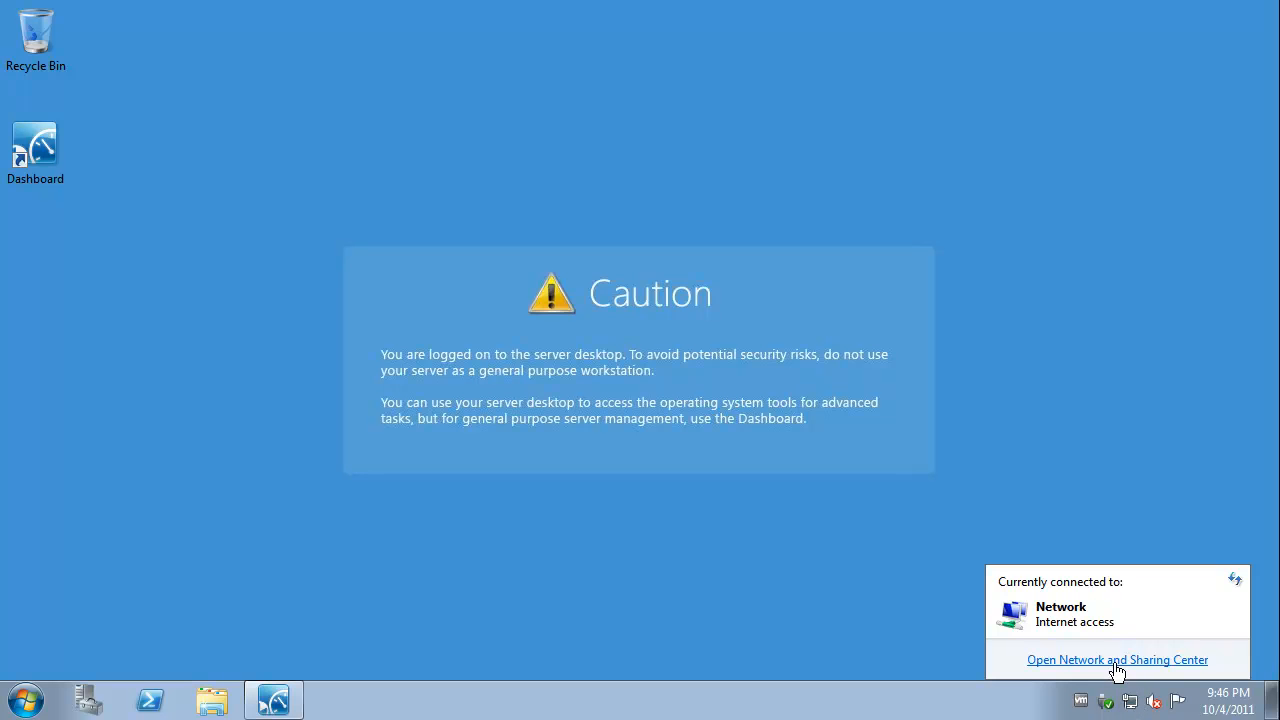
left_click(1117, 662)
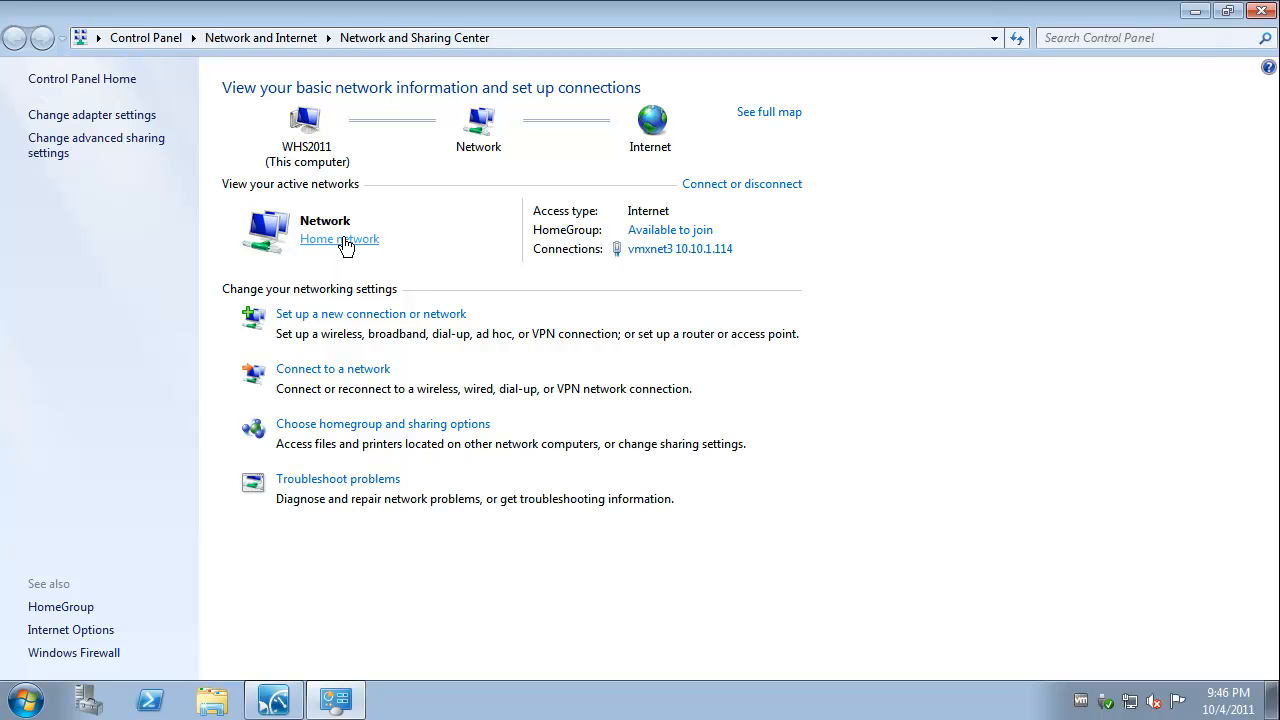
left_click(1260, 12)
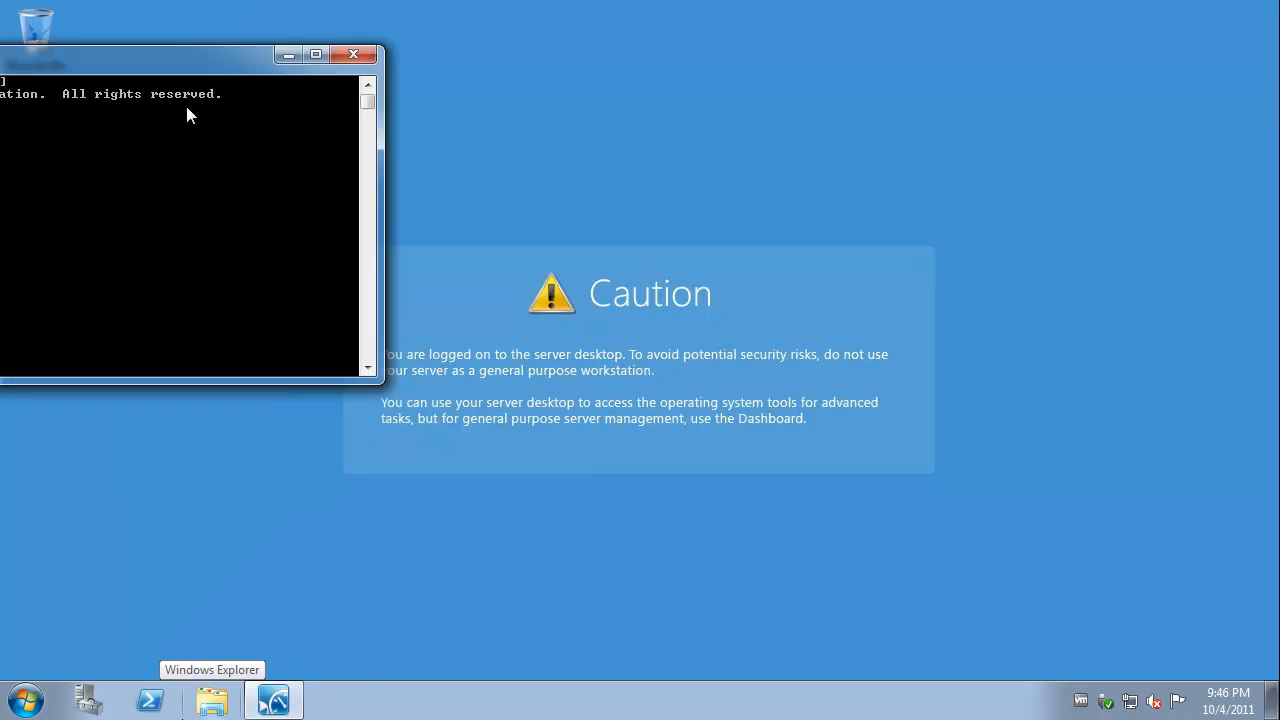
Ping whs2011 and 10.10.1.114 in the command prompt, stop with Ctrl+C, and close it.
left_click_drag(526, 221, 1157, 305)
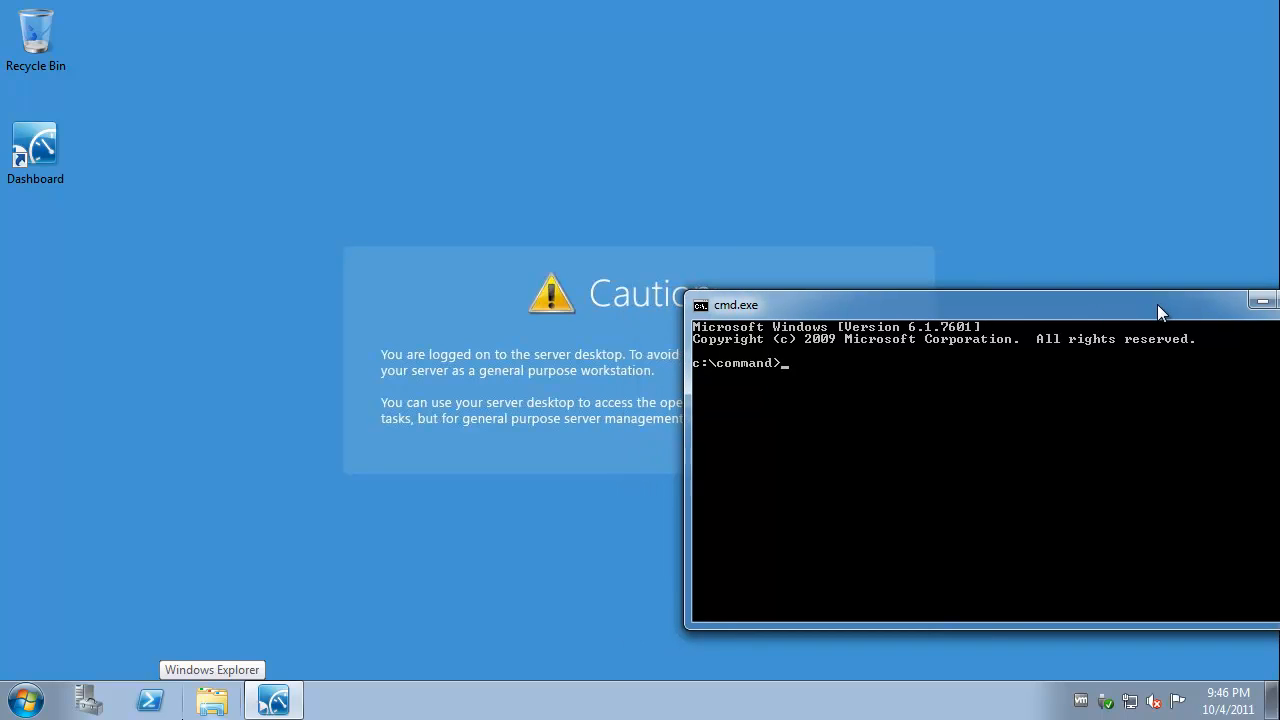
type("ping whs")
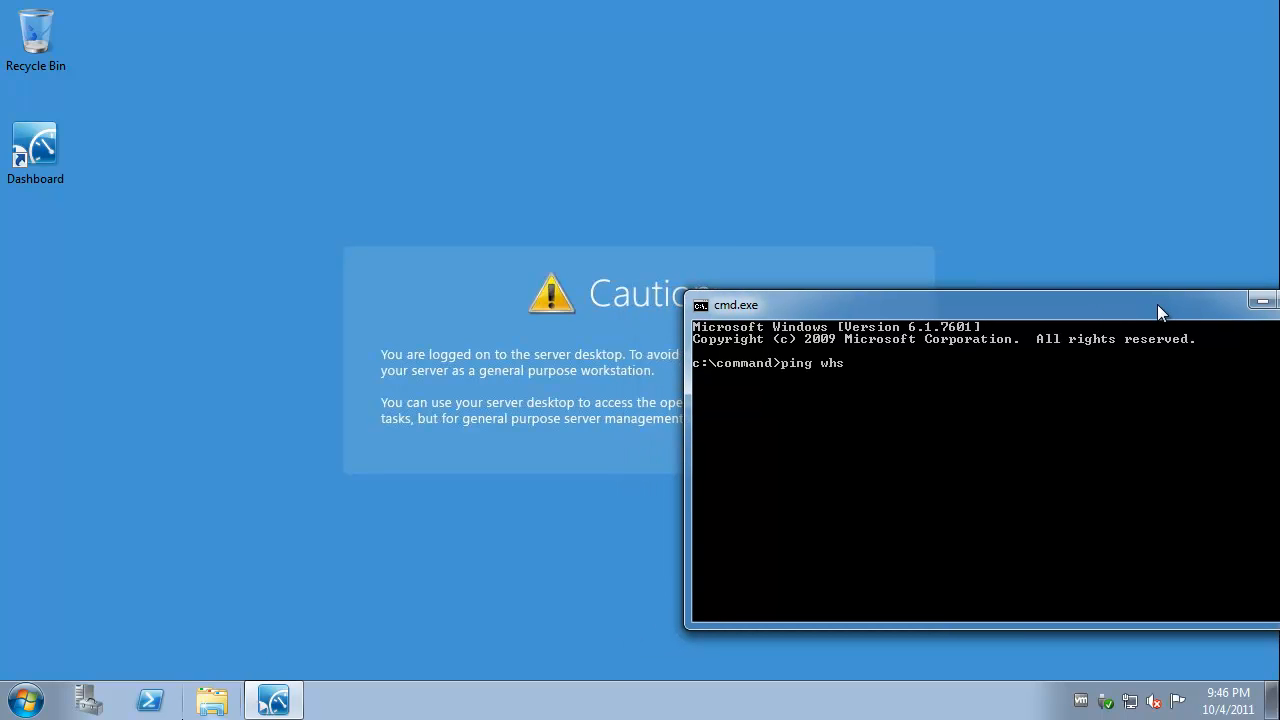
type("2011")
key("Return")
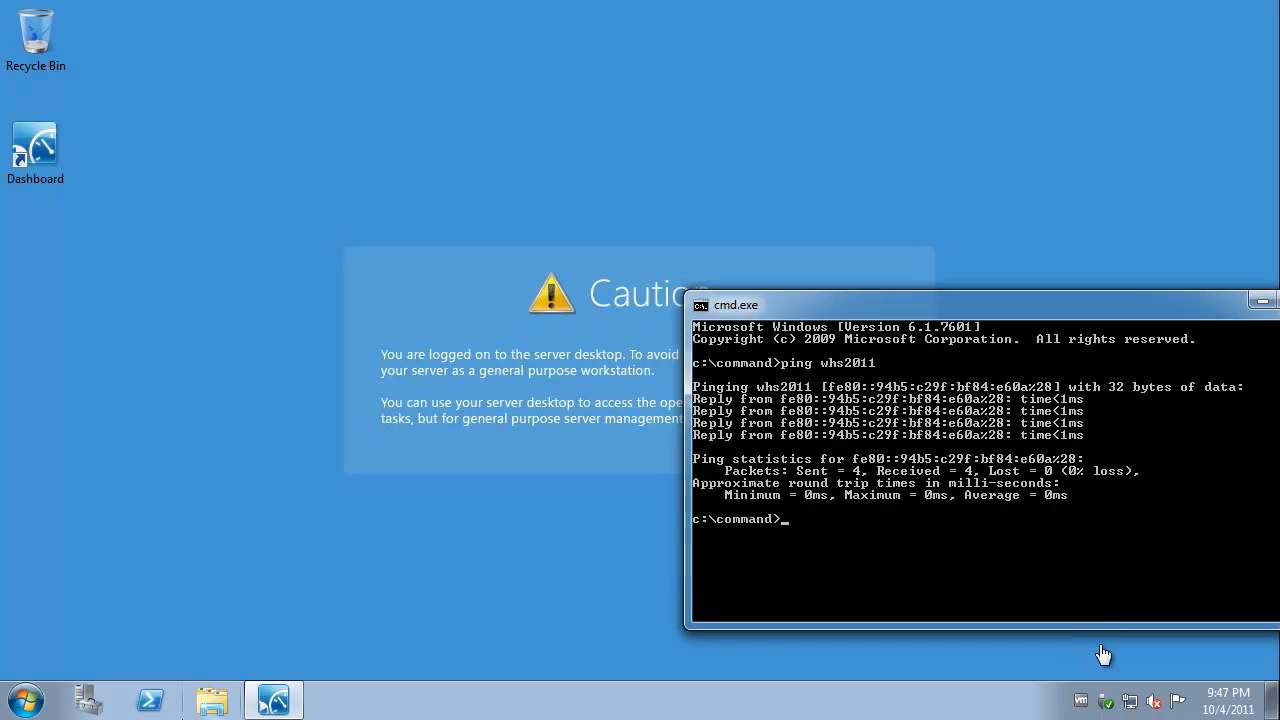
type("ping 10.10.1.114")
key("Return")
key("ctrl+c")
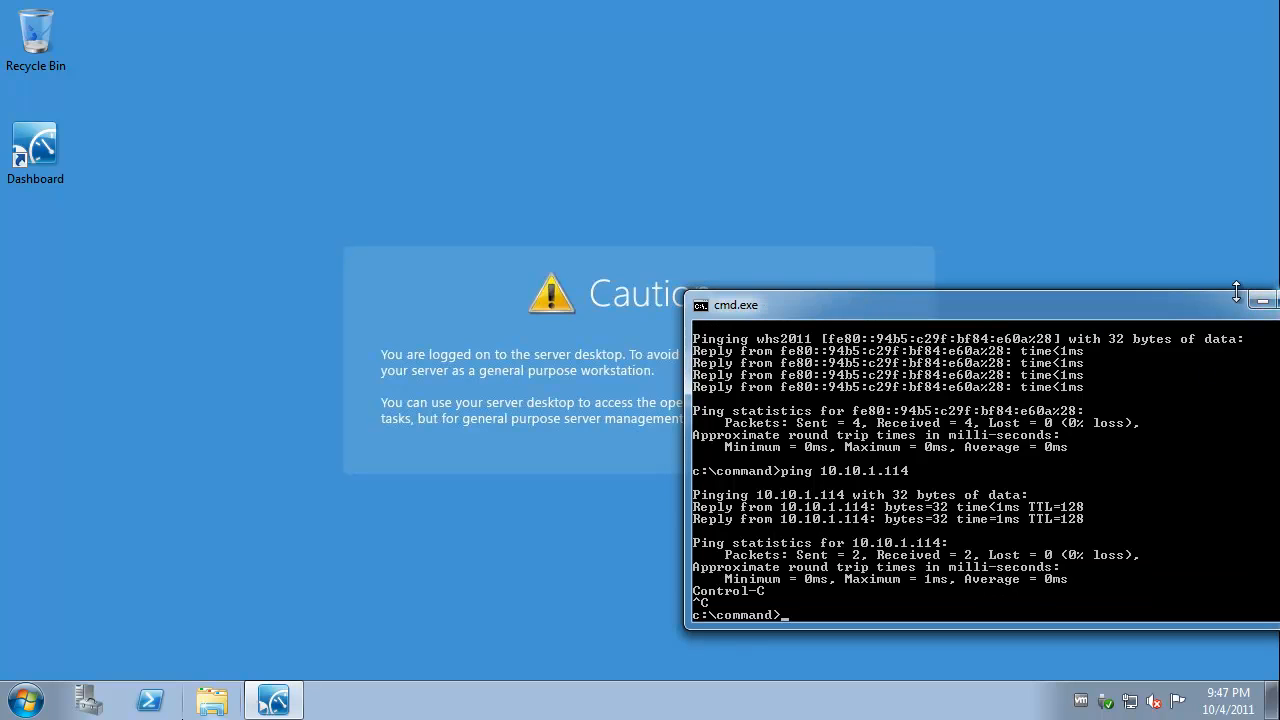
left_click_drag(1195, 298, 1129, 278)
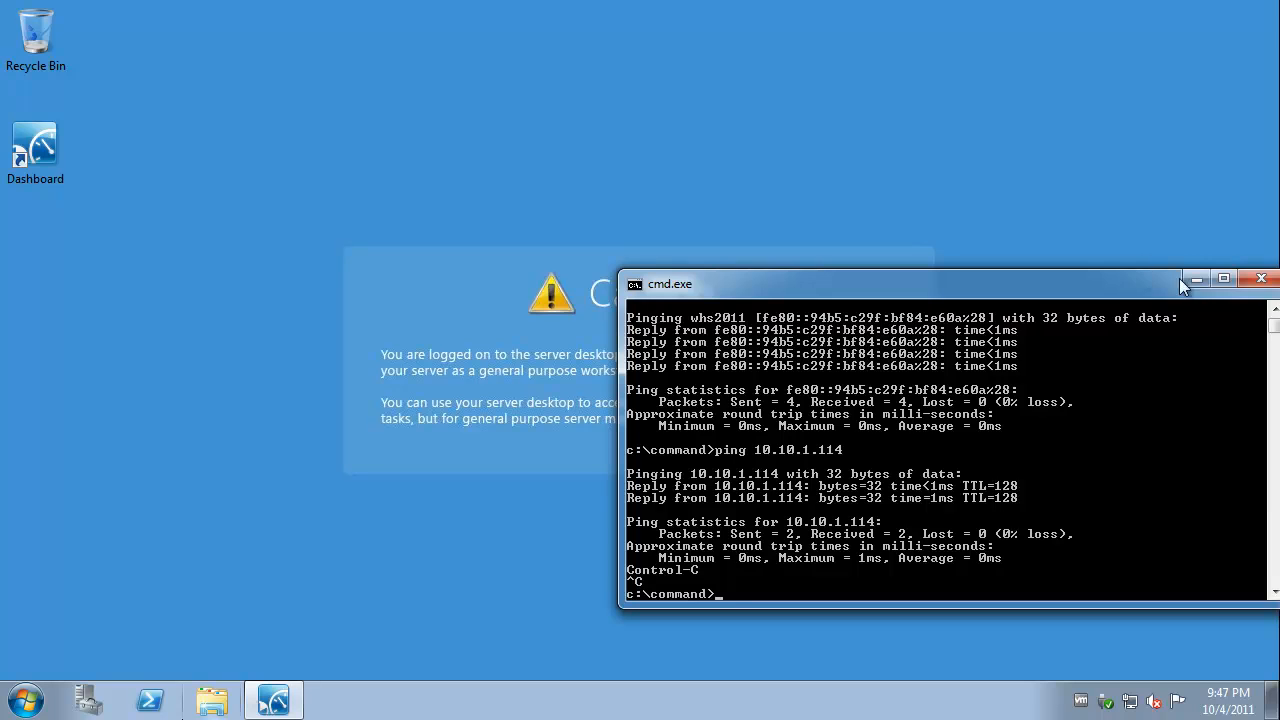
left_click(1262, 281)
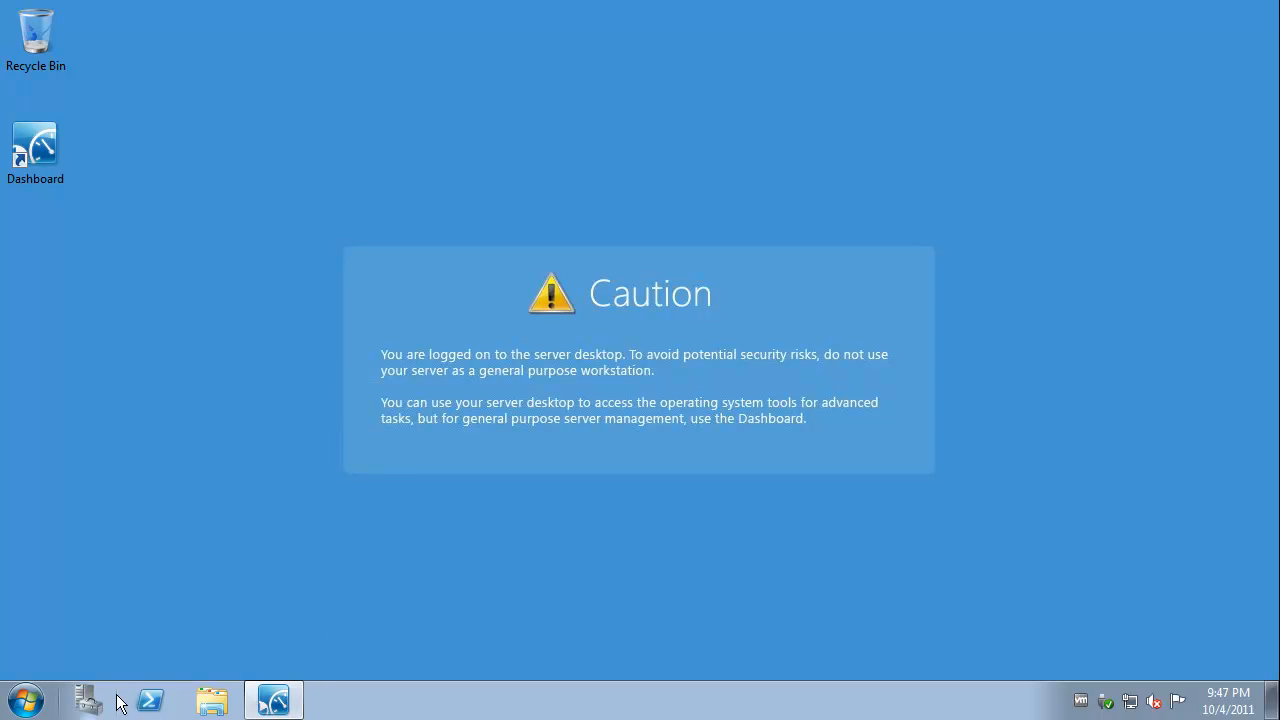
Bring the Dashboard back, return to its Home page, and close the Dashboard.
left_click(273, 700)
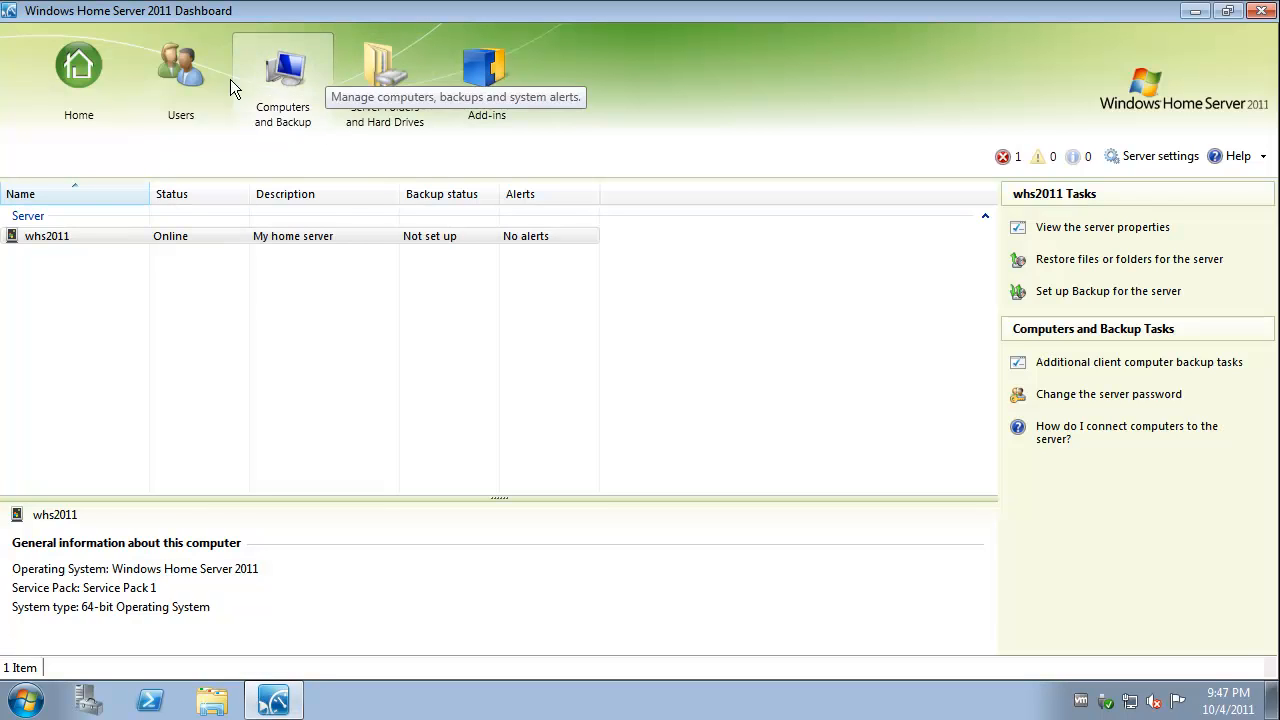
left_click(86, 72)
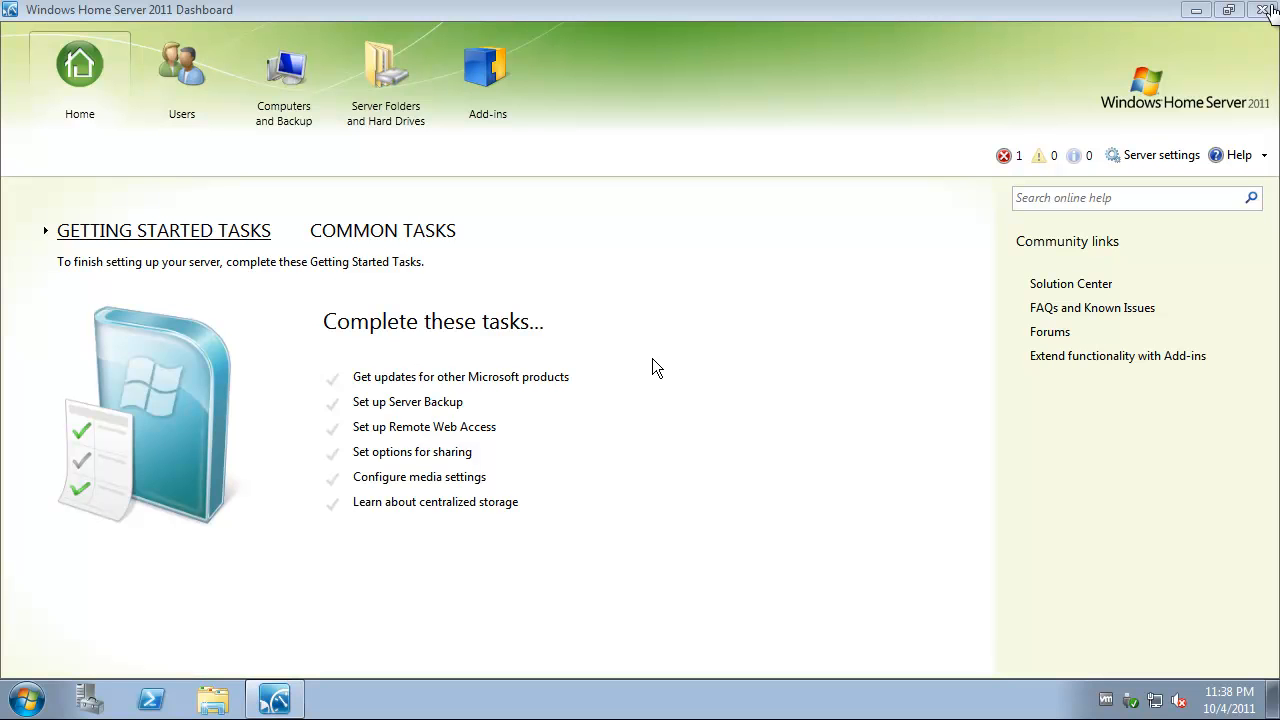
left_click(1266, 10)
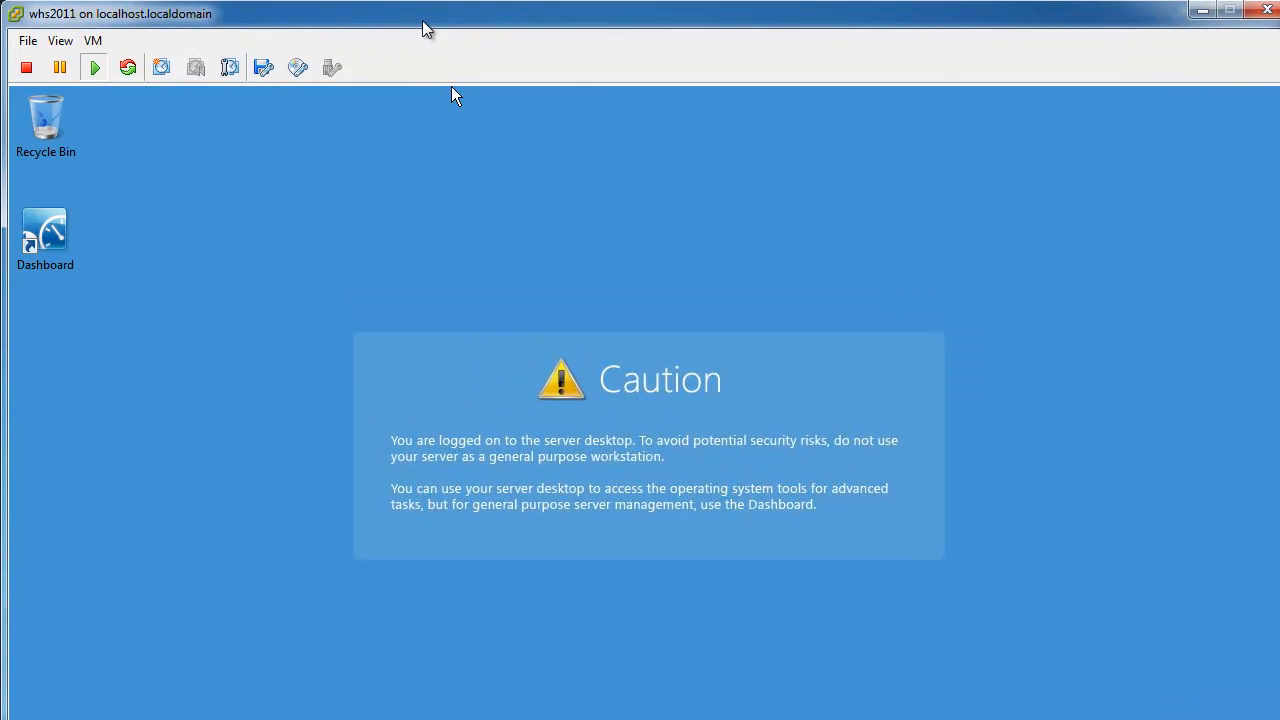
Open the Take Virtual Machine Snapshot dialog for the running whs2011 machine.
left_click(93, 40)
mouse_move(160, 102)
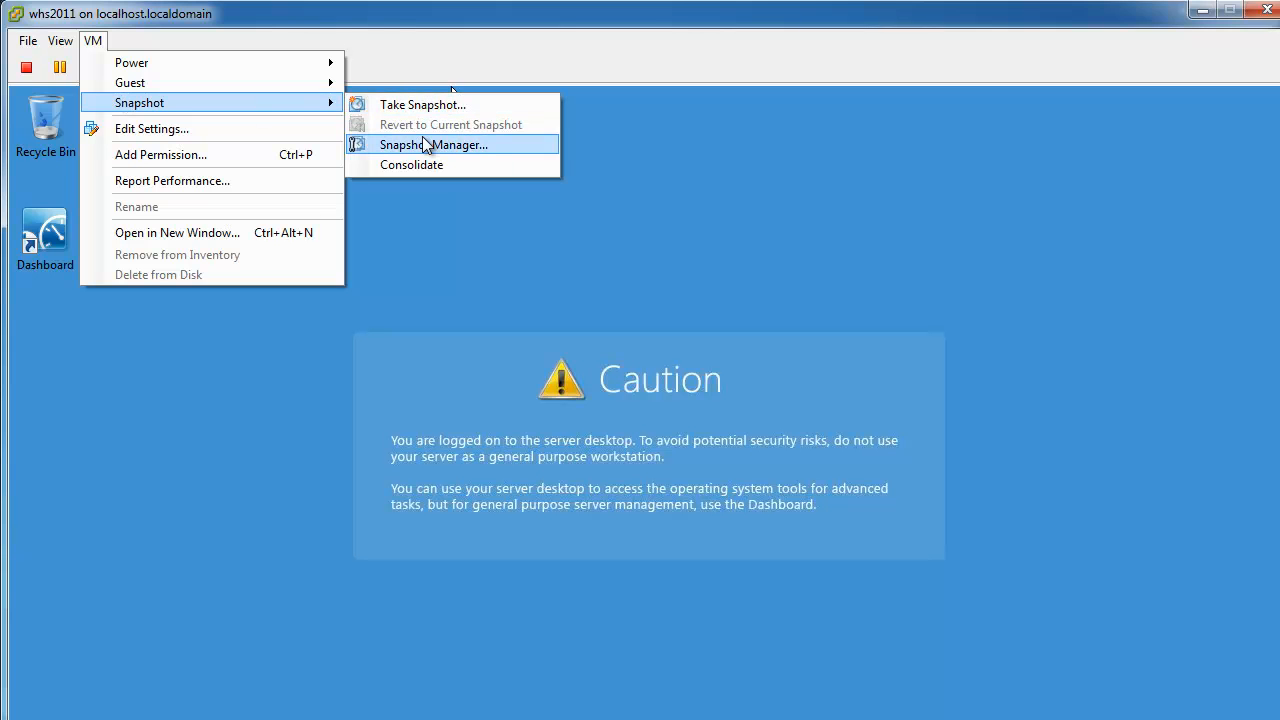
left_click(396, 24)
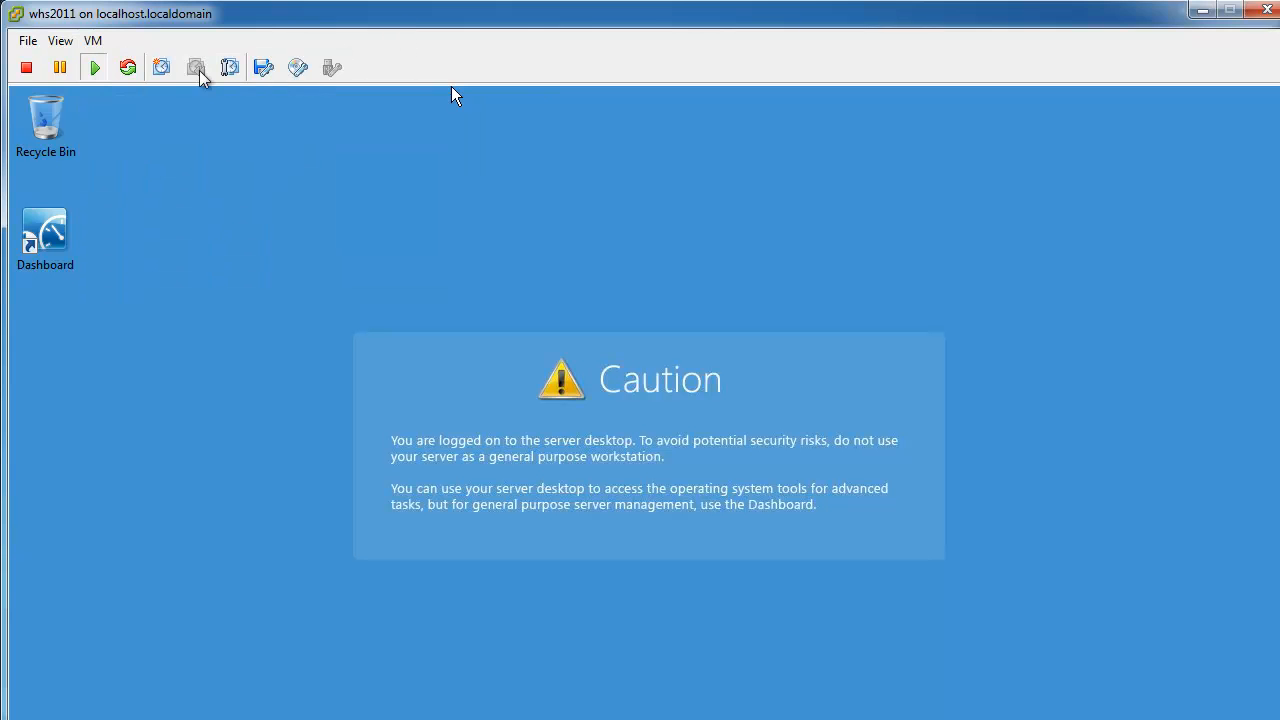
left_click(162, 70)
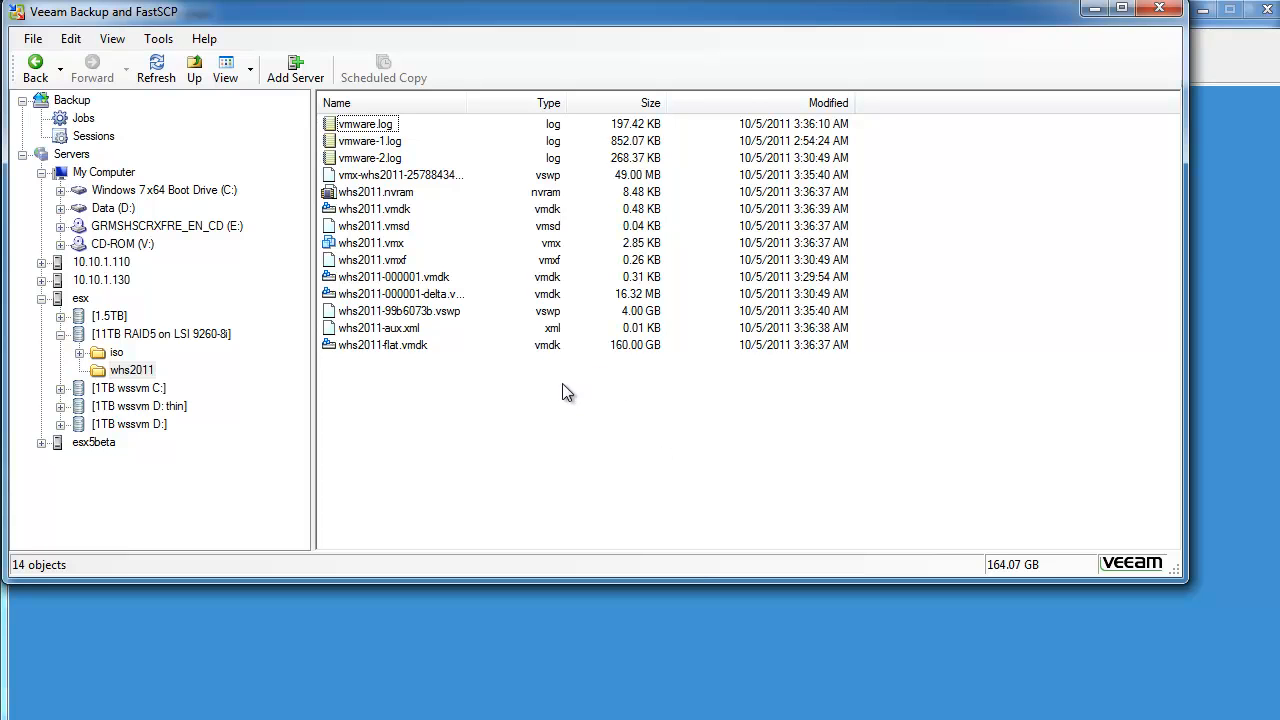
Refresh the whs2011 folder in Veeam and select whs2011-flat.vmdk to check its size.
left_click(160, 68)
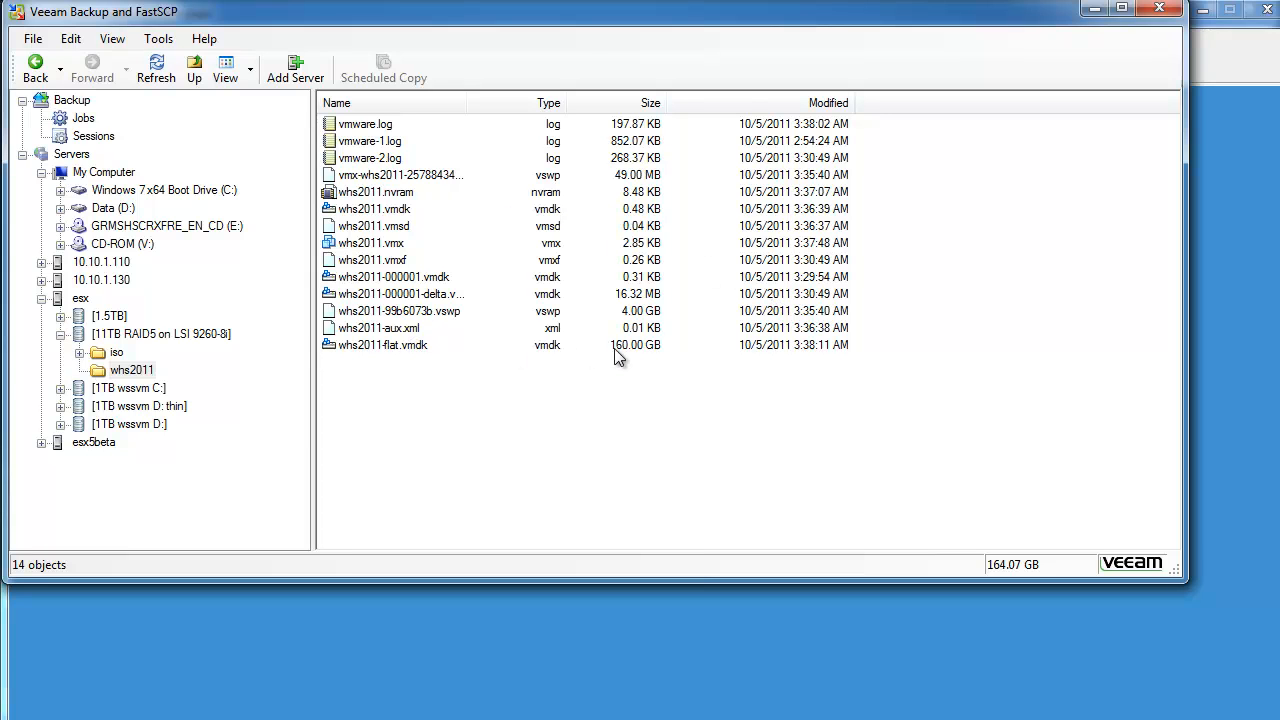
left_click(399, 347)
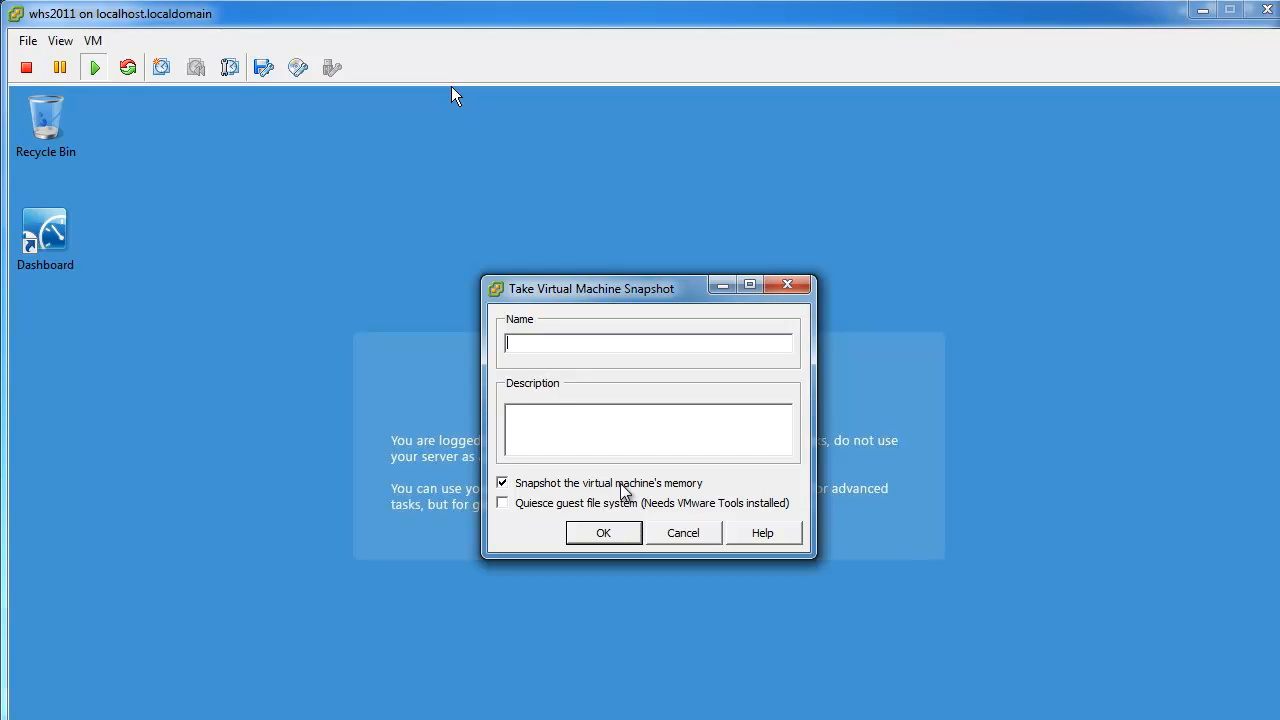
Cancel the snapshot, exit full screen, reopen the dialog with Quiesce ticked, and cancel again.
left_click(666, 535)
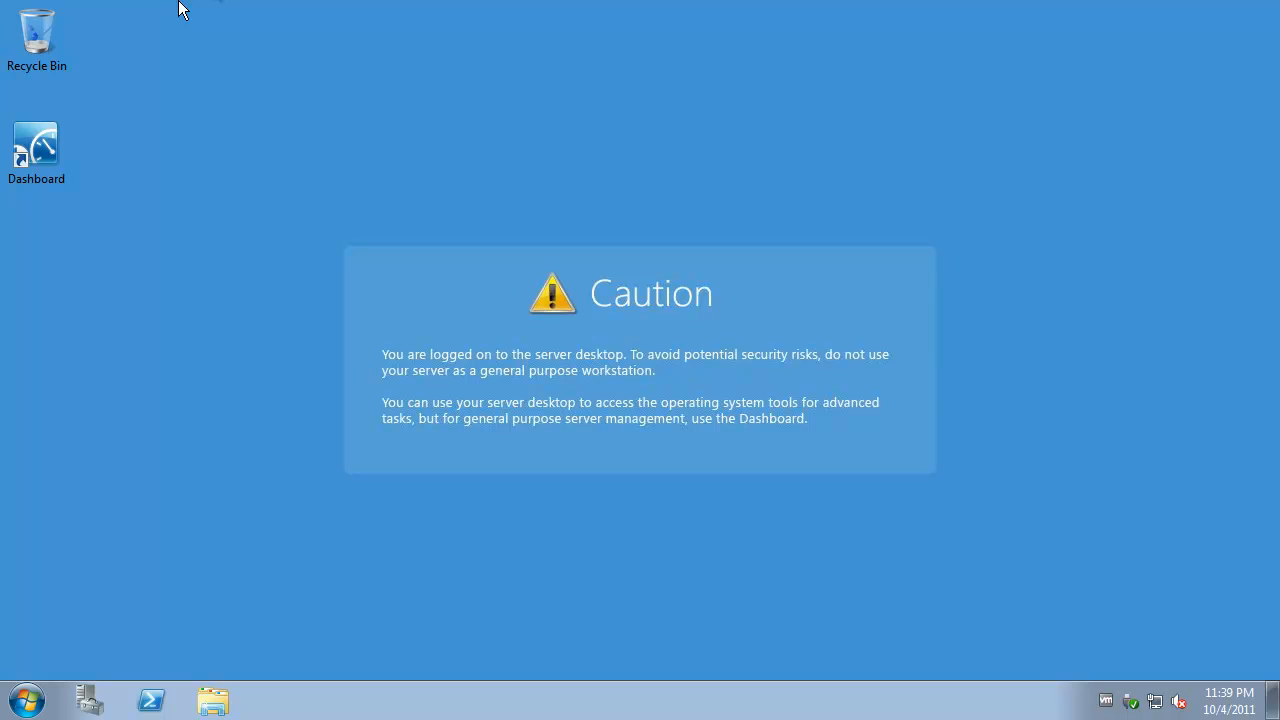
key("ctrl+alt+Return")
left_click(149, 41)
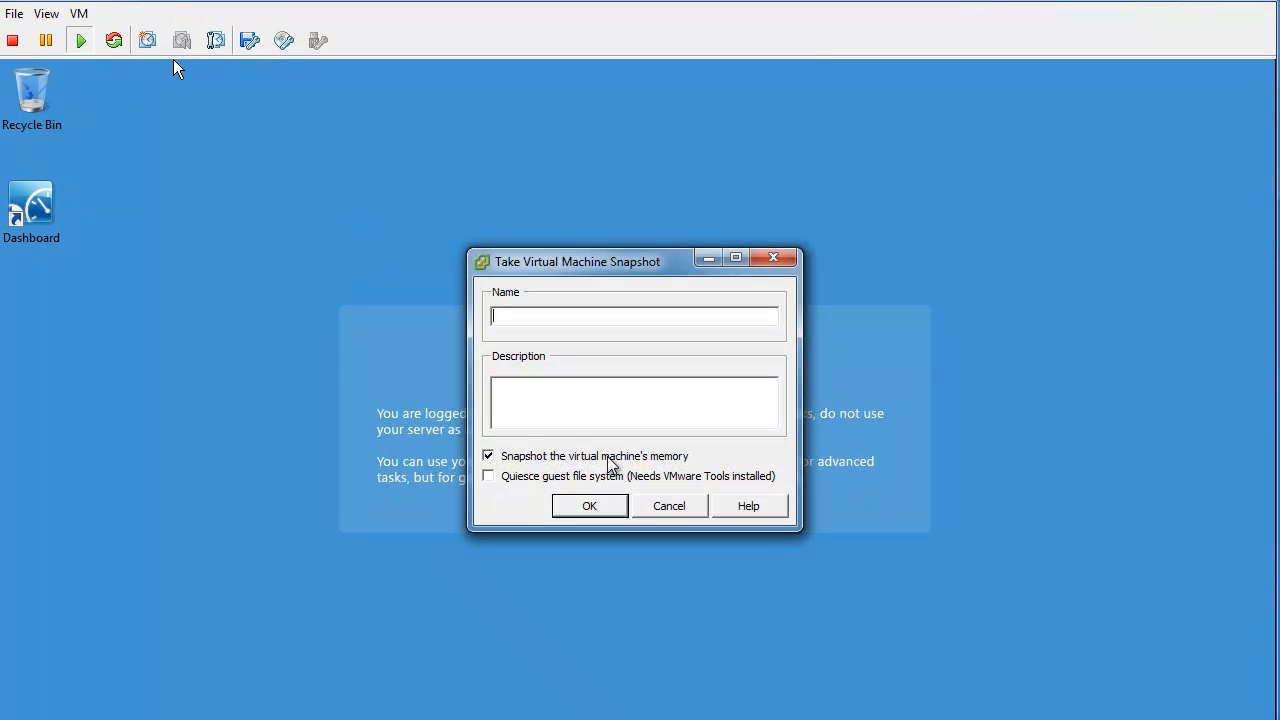
left_click(548, 478)
left_click(669, 508)
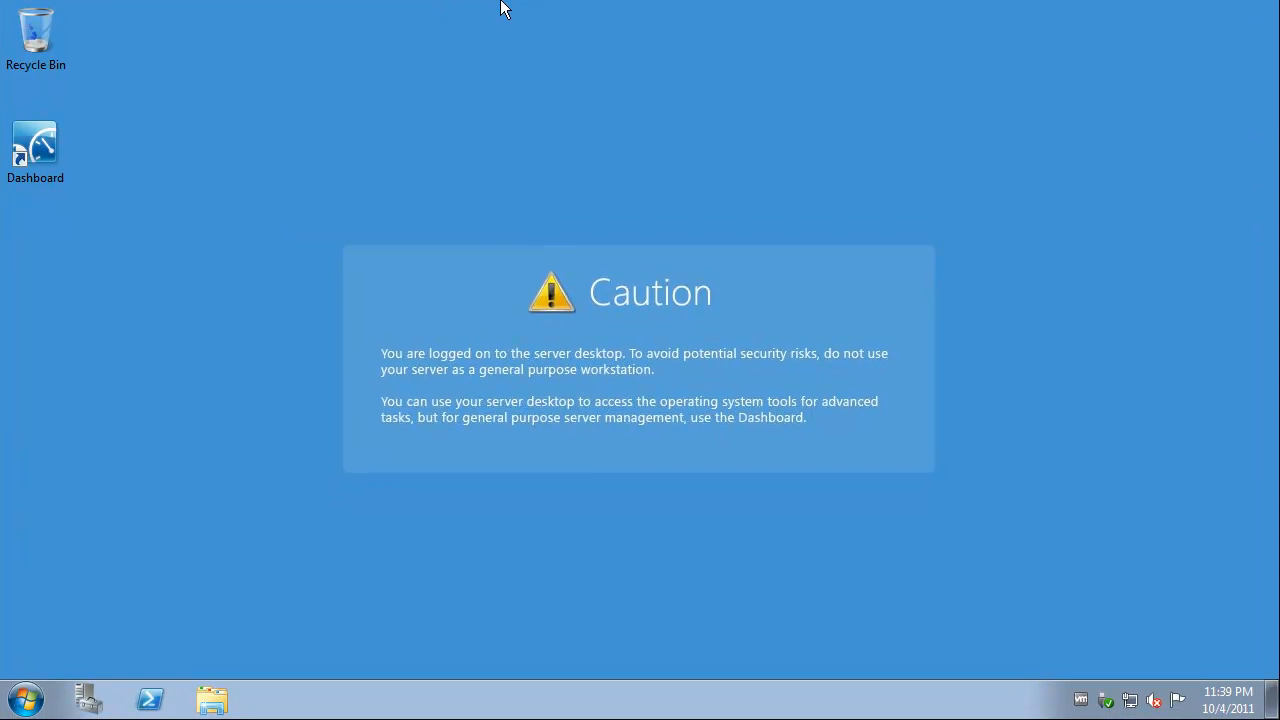
Shut down the whs2011 guest from its Start menu, then close the VM menu unused.
left_click(26, 699)
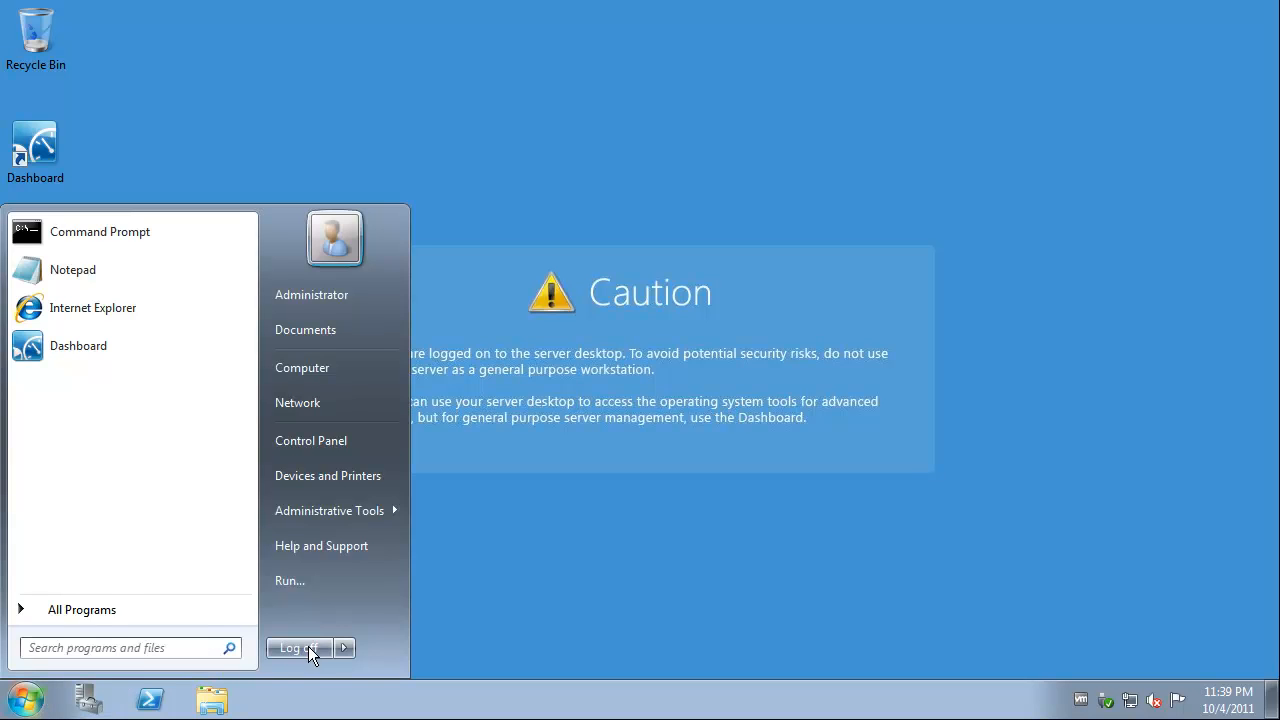
mouse_move(345, 648)
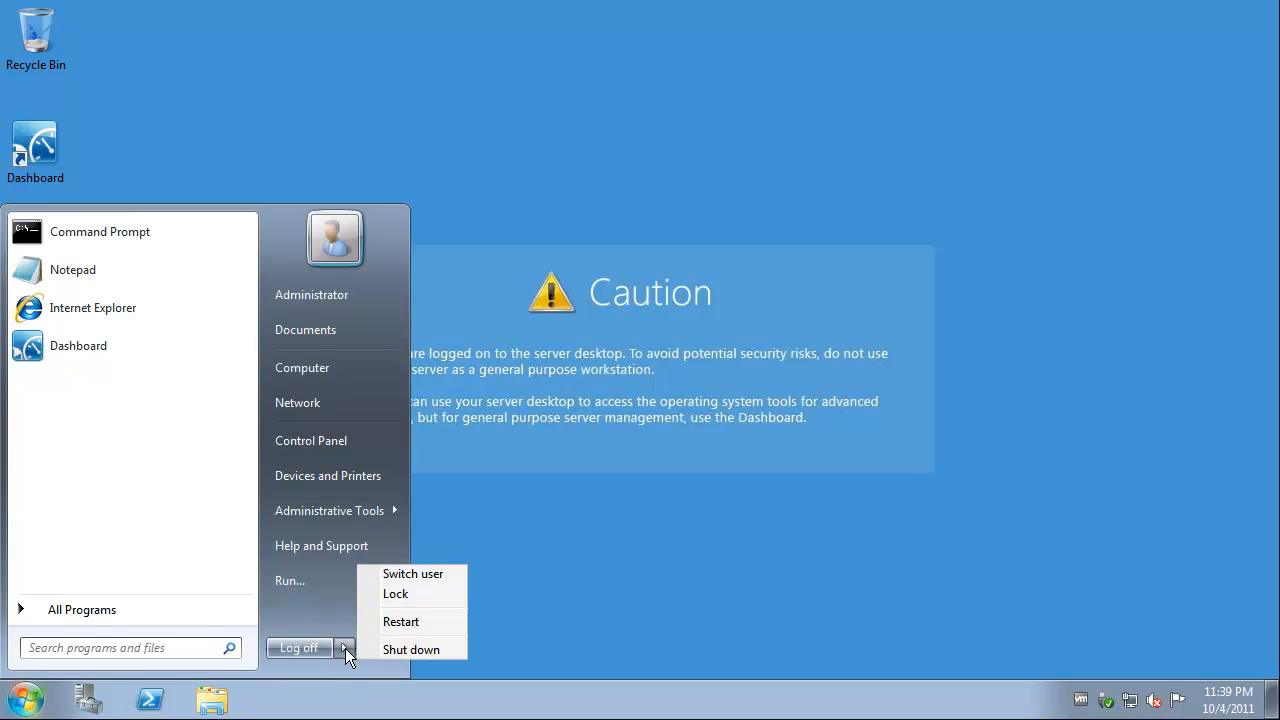
left_click(407, 645)
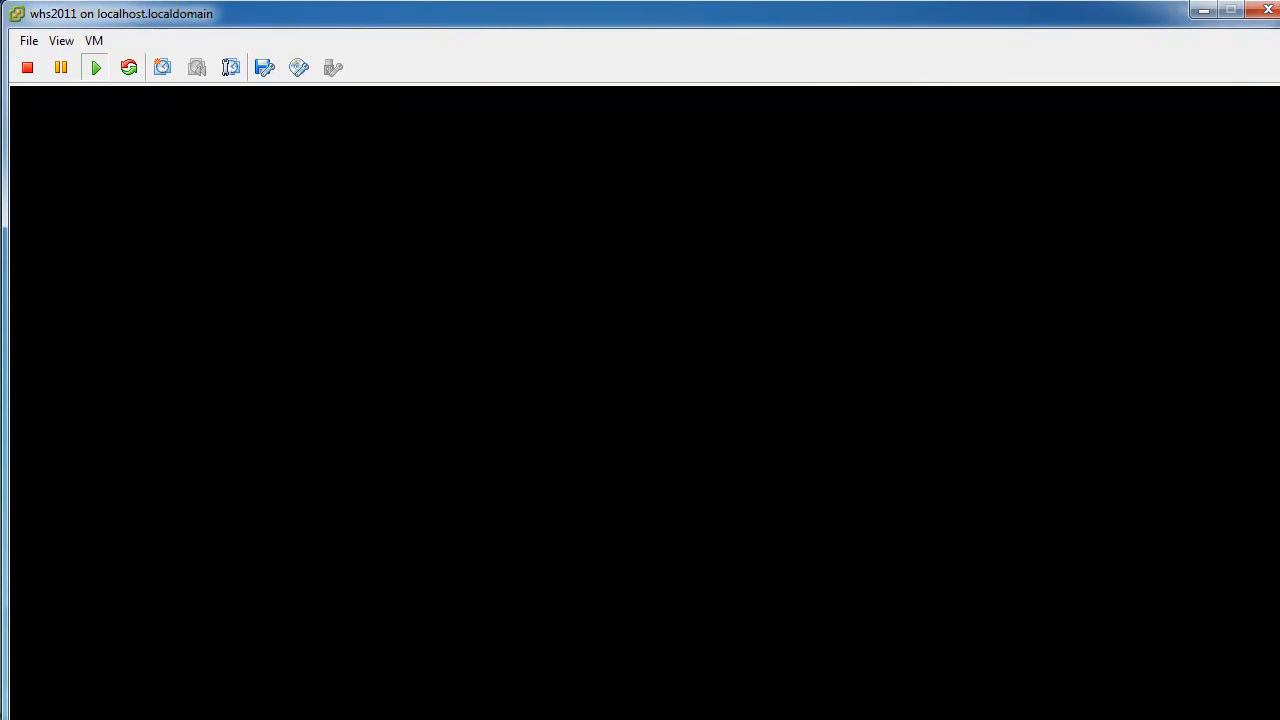
left_click(99, 40)
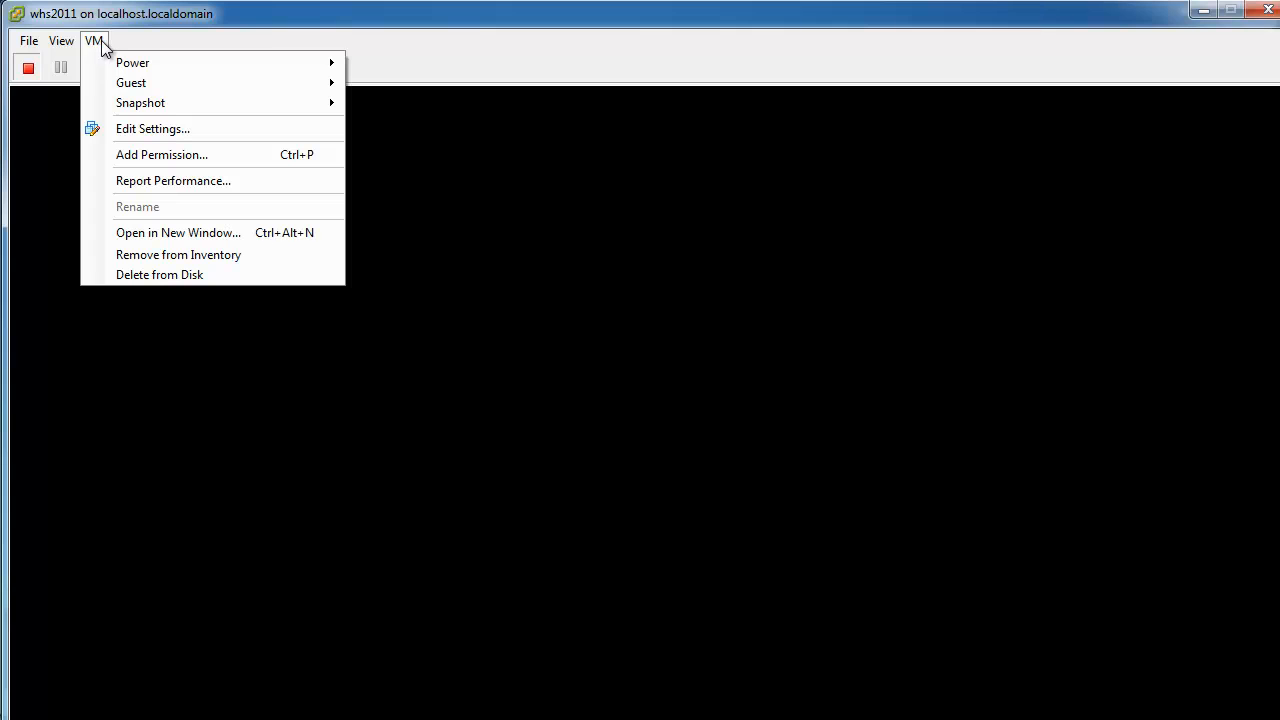
left_click(114, 19)
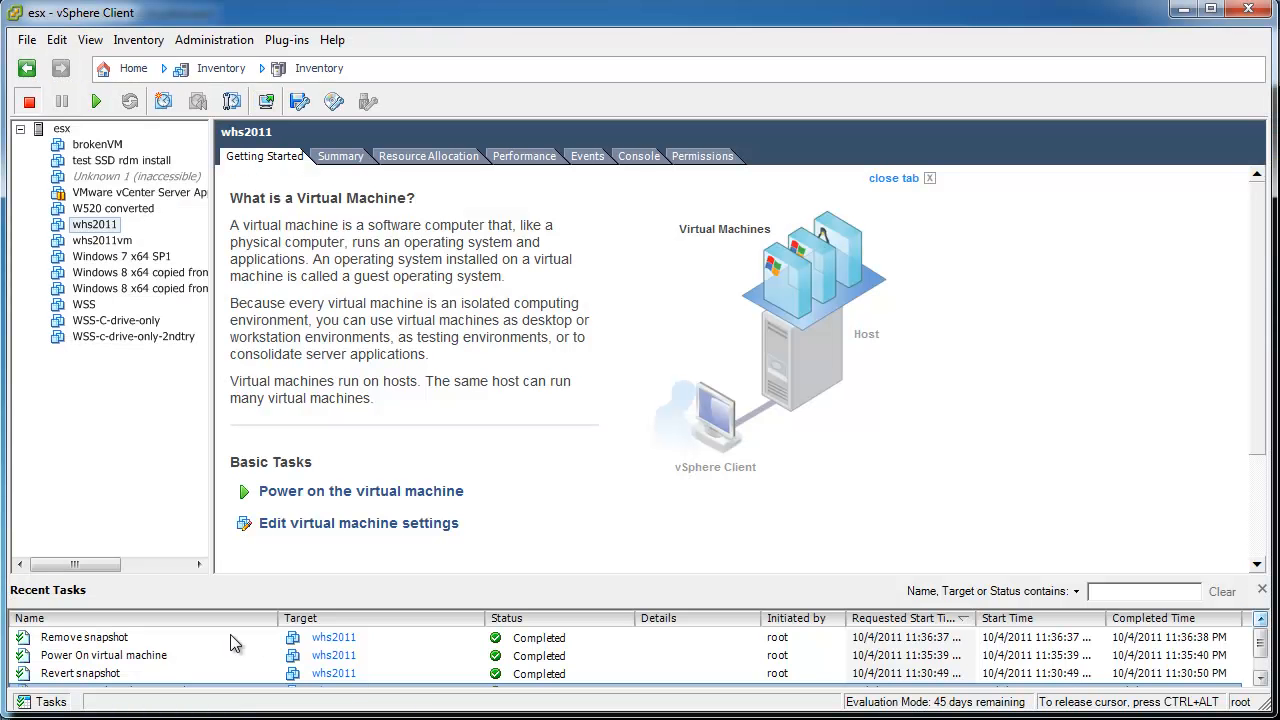
Review the Remove snapshot task, select whs2011, and bring up its black powered-off console.
left_click(137, 638)
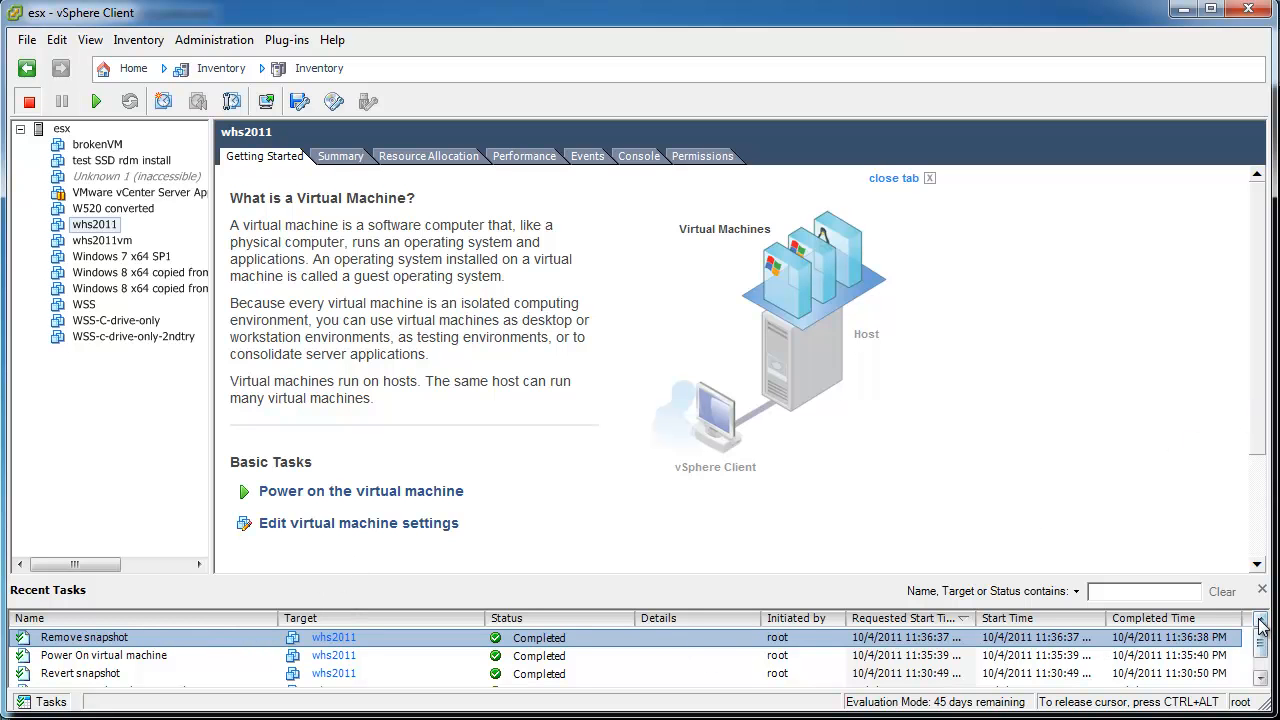
left_click(100, 228)
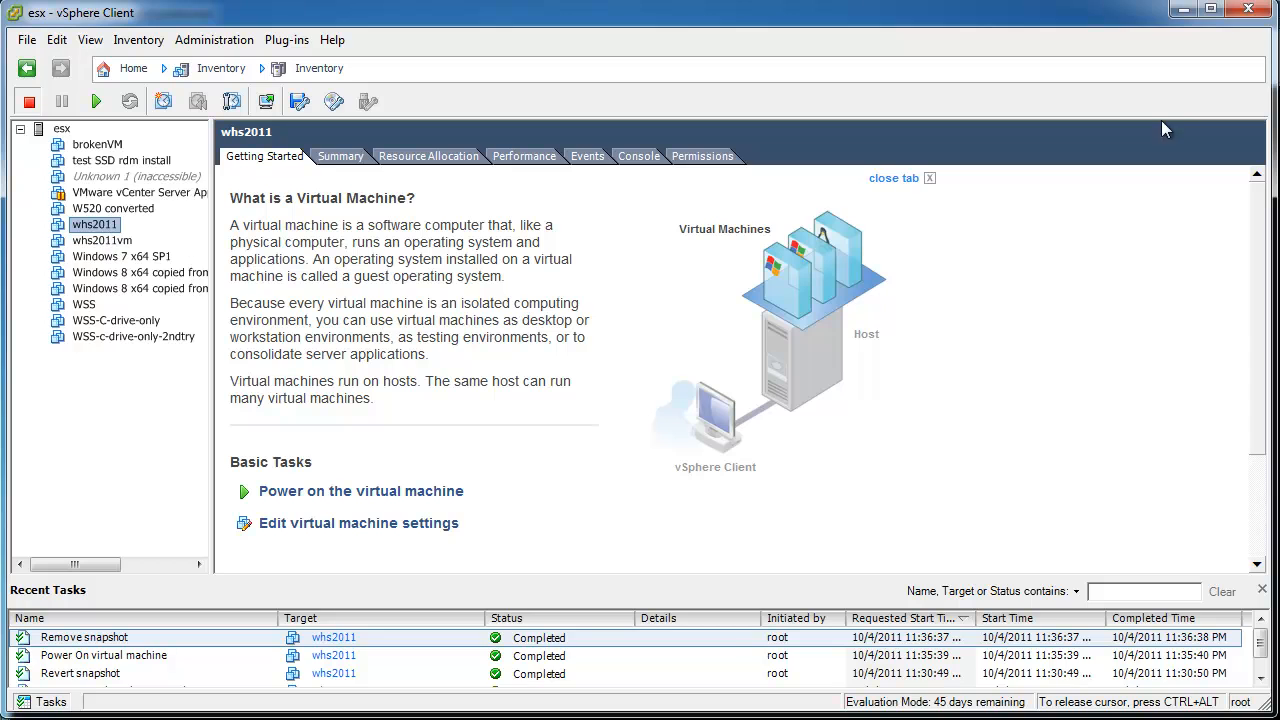
left_click(1184, 10)
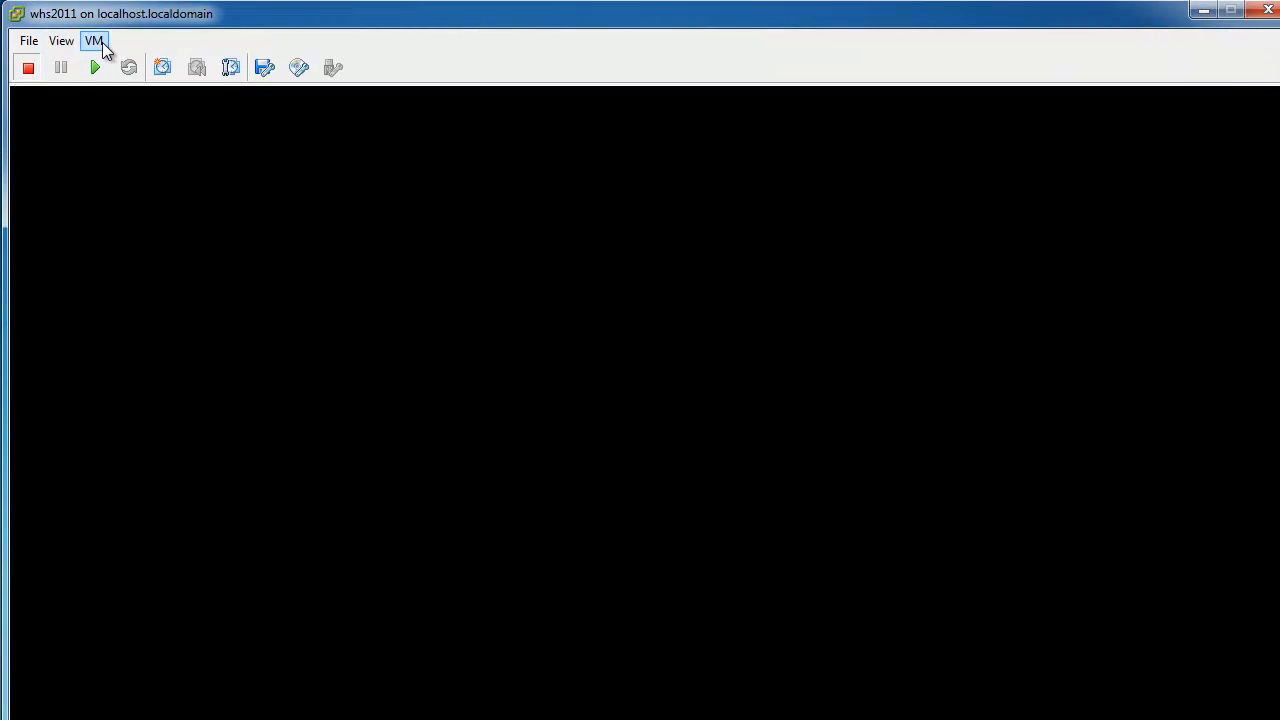
Take a whs2011 snapshot named 'right after hard-coding IP but no other customizing done yet'.
left_click(102, 42)
mouse_move(144, 104)
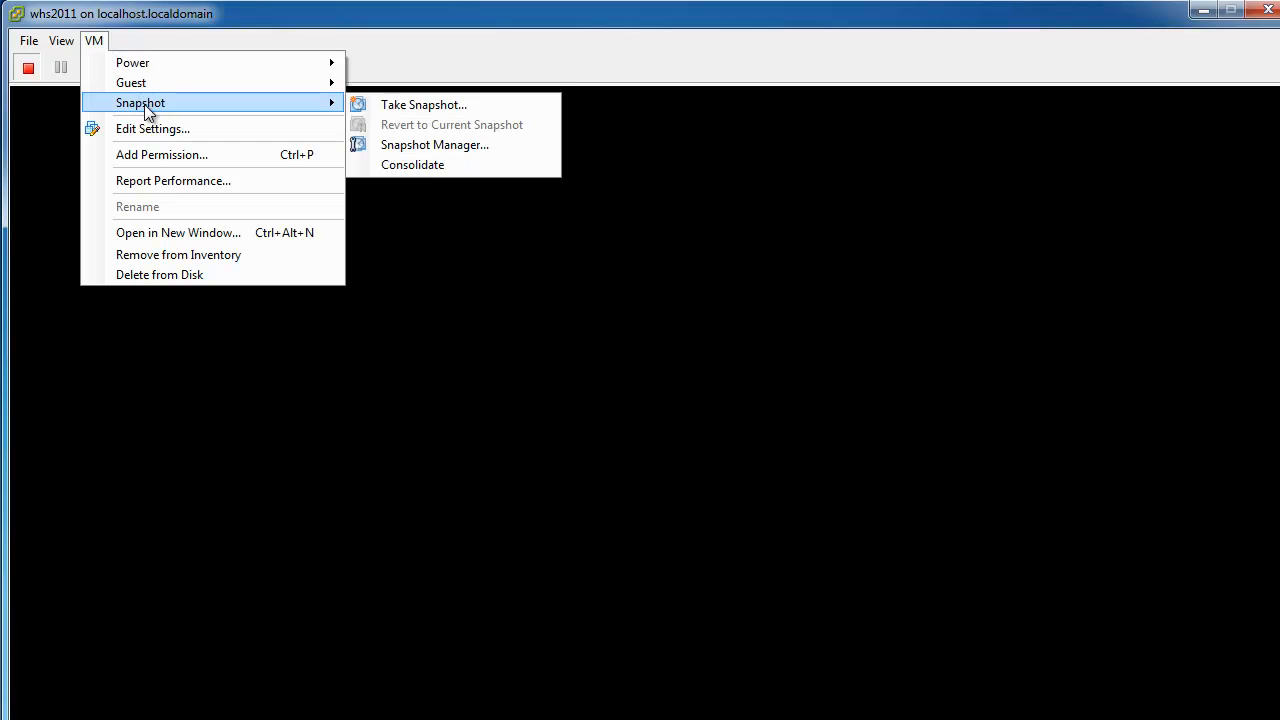
left_click(417, 105)
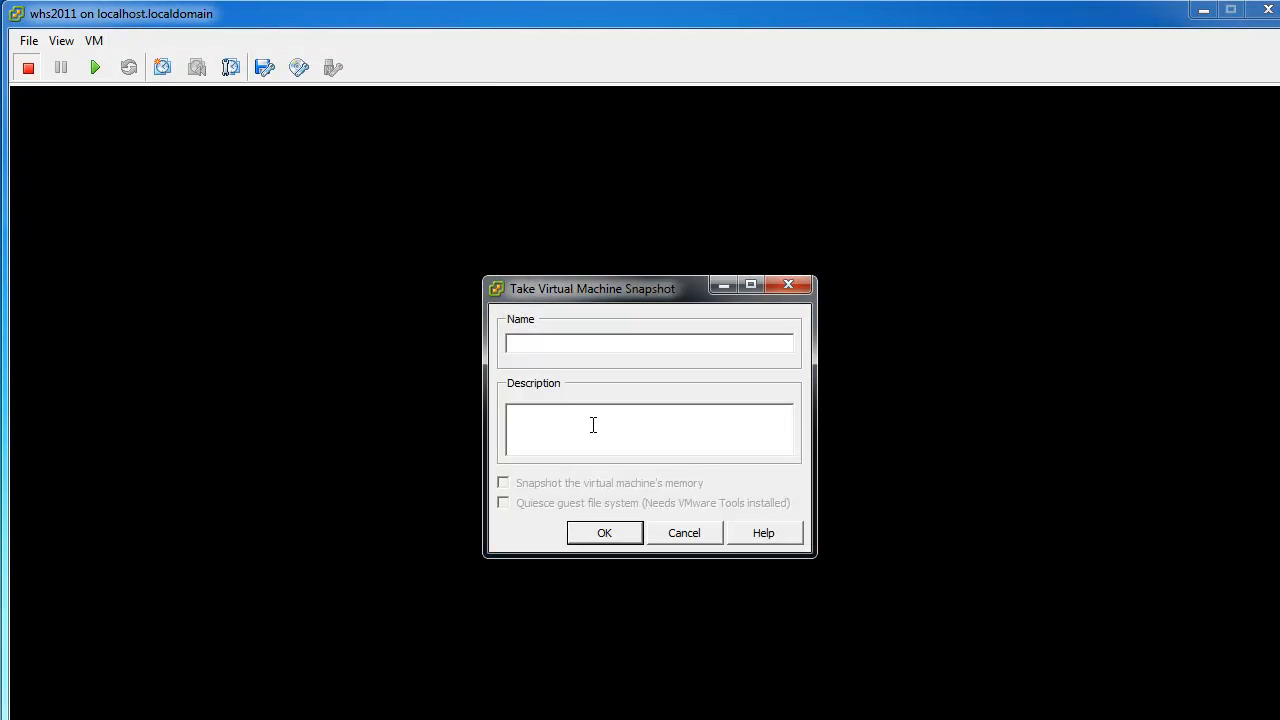
type("right after hard-coding IP but no other customizing done ")
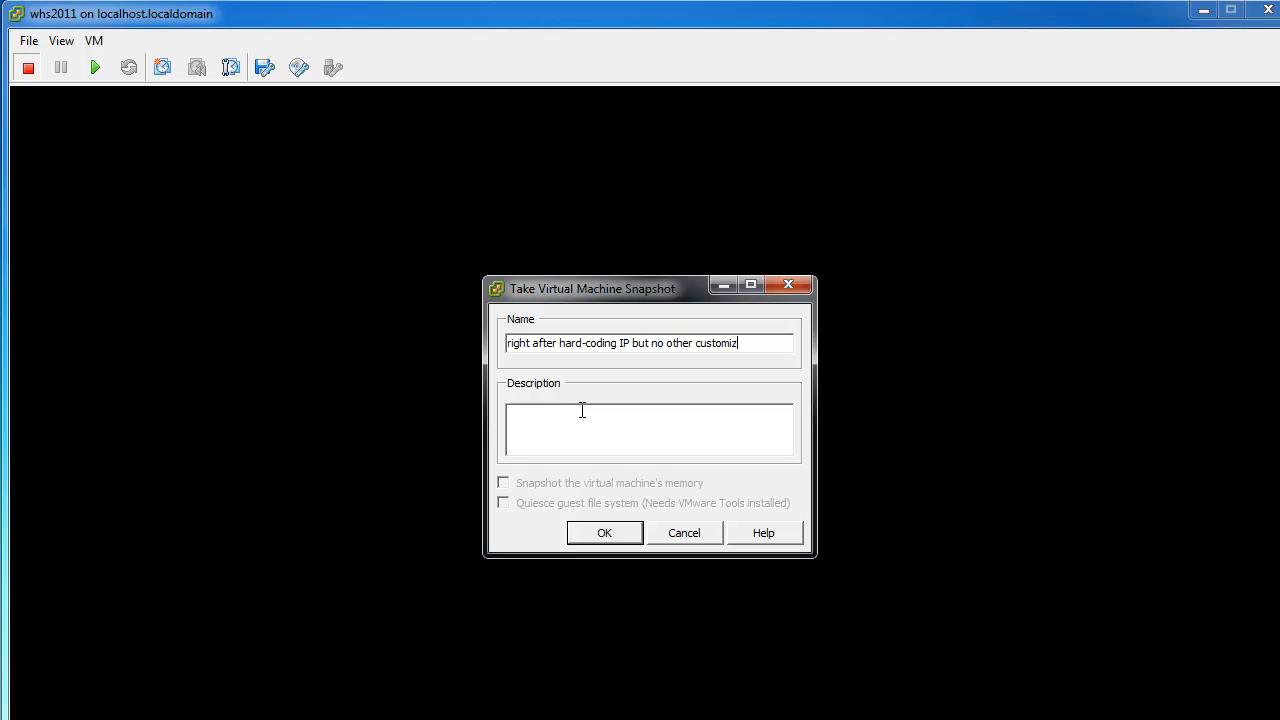
type("yet")
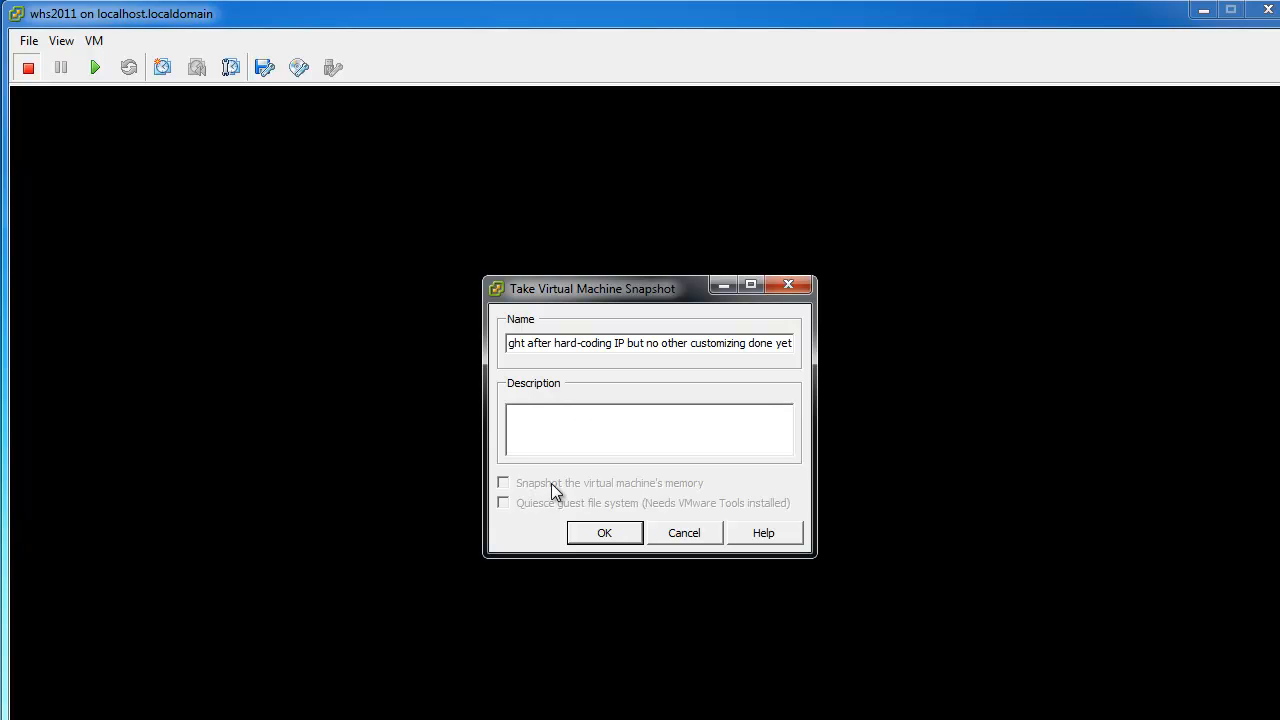
left_click(600, 533)
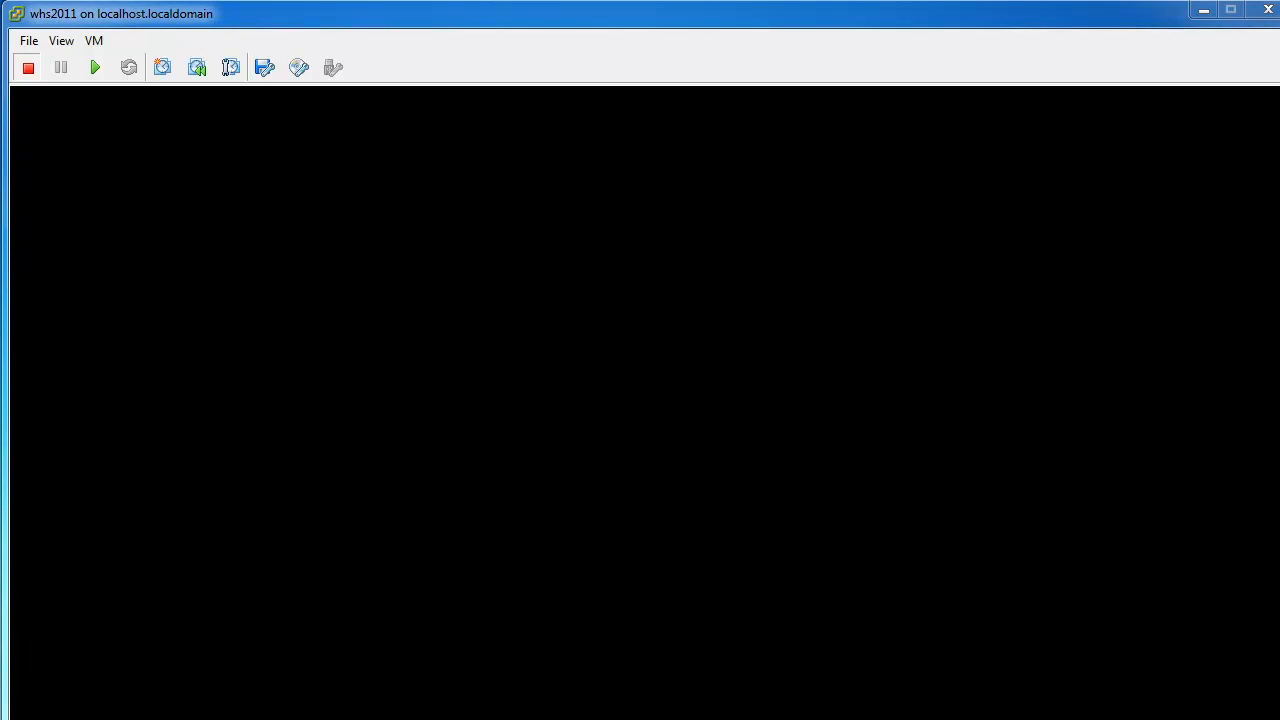
key("alt+Tab")
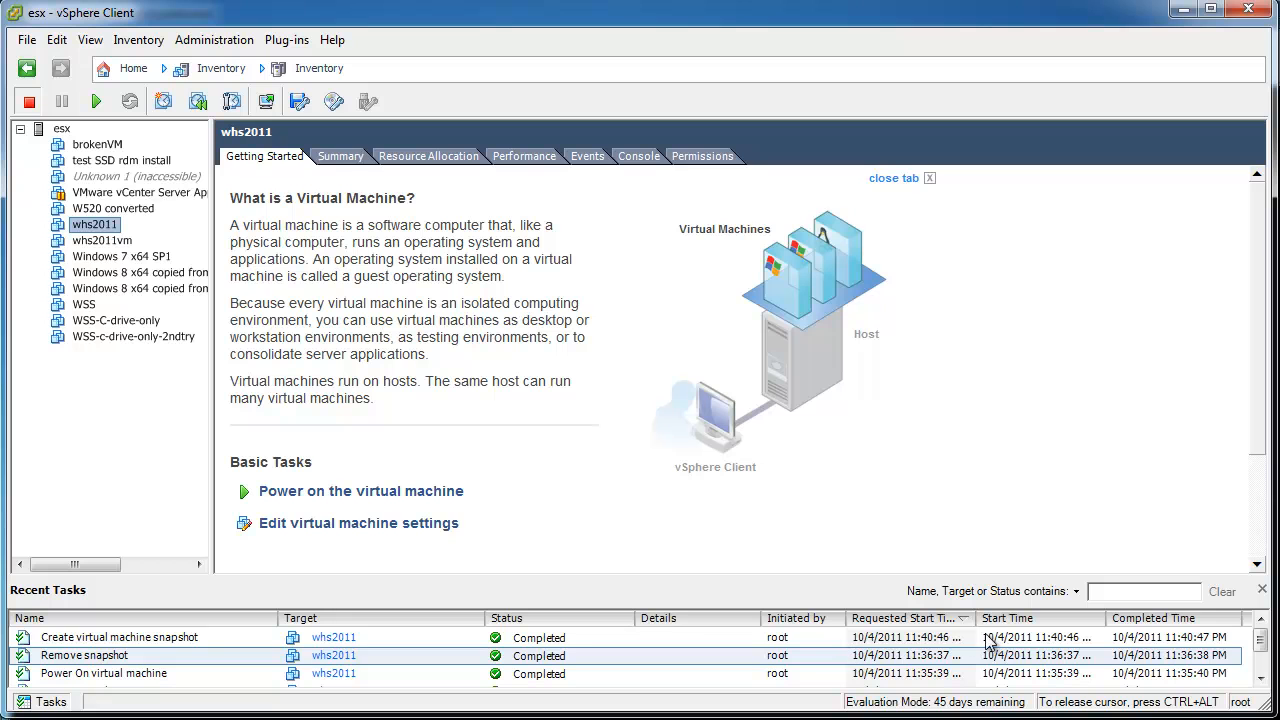
Check the snapshot task, then refresh Veeam's whs2011 folder and inspect whs2011-Snapshot7.vmsn.
left_click(1145, 640)
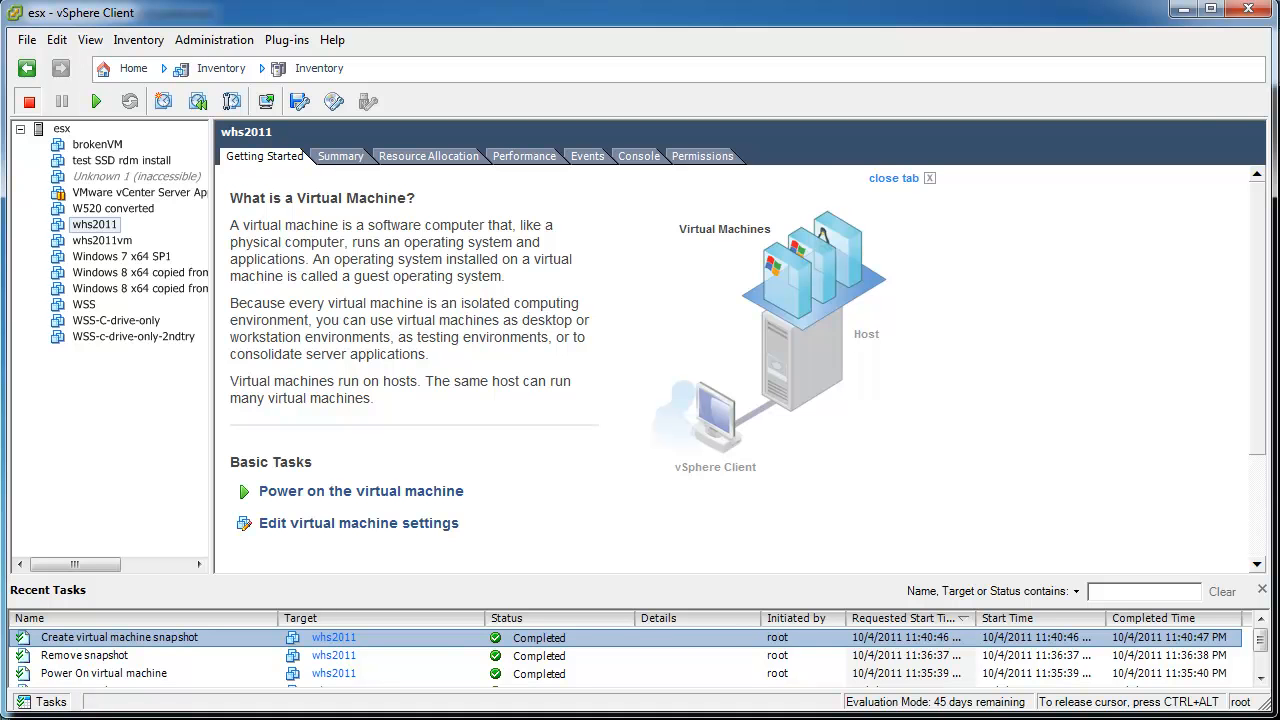
left_click(719, 719)
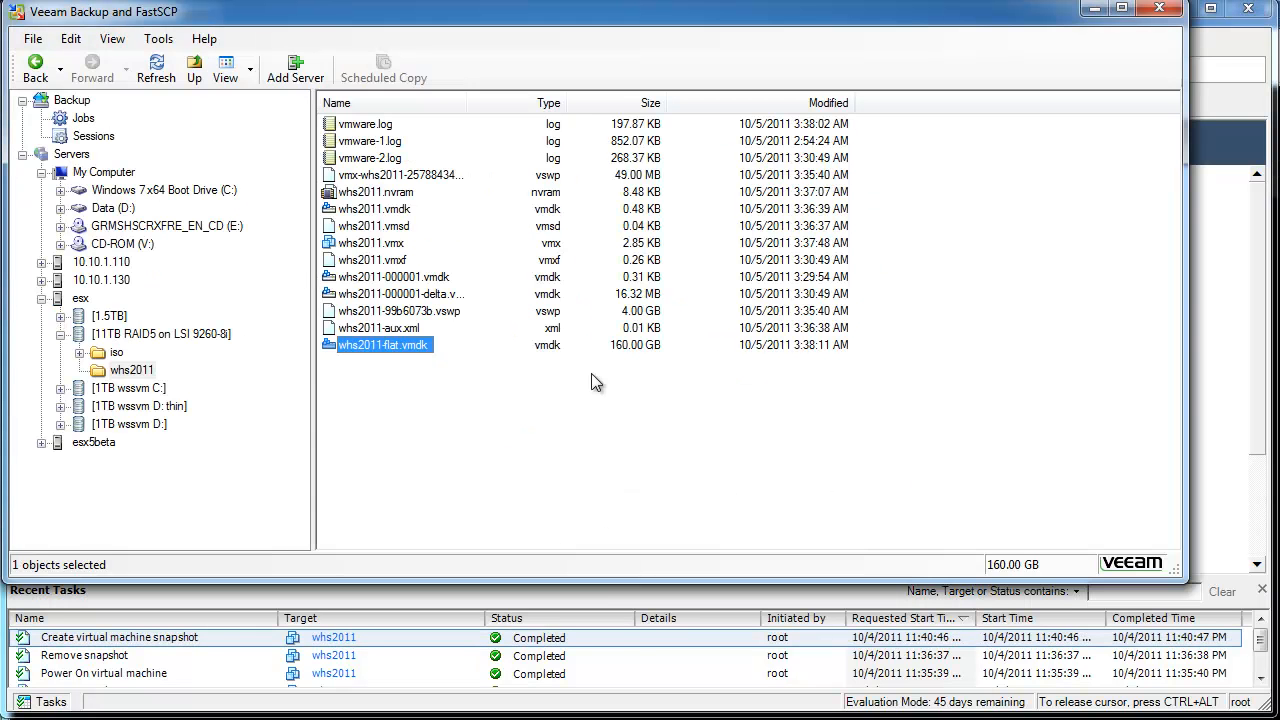
left_click(156, 70)
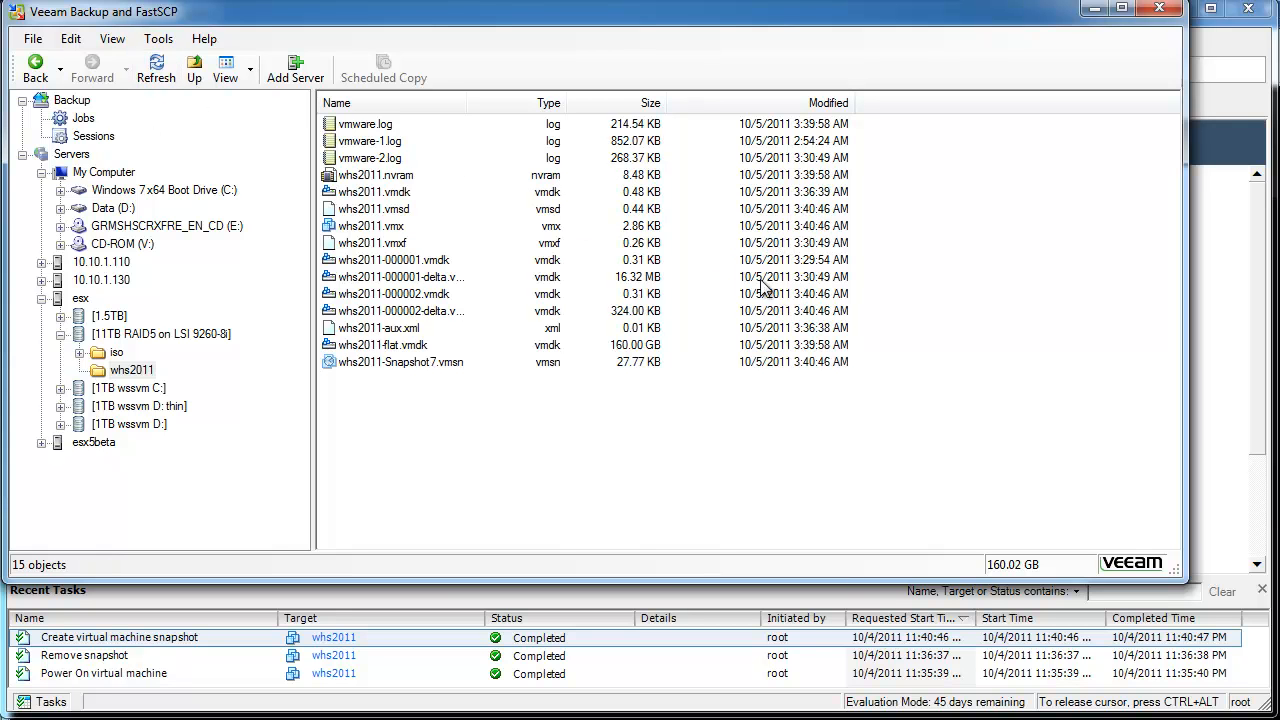
left_click(445, 363)
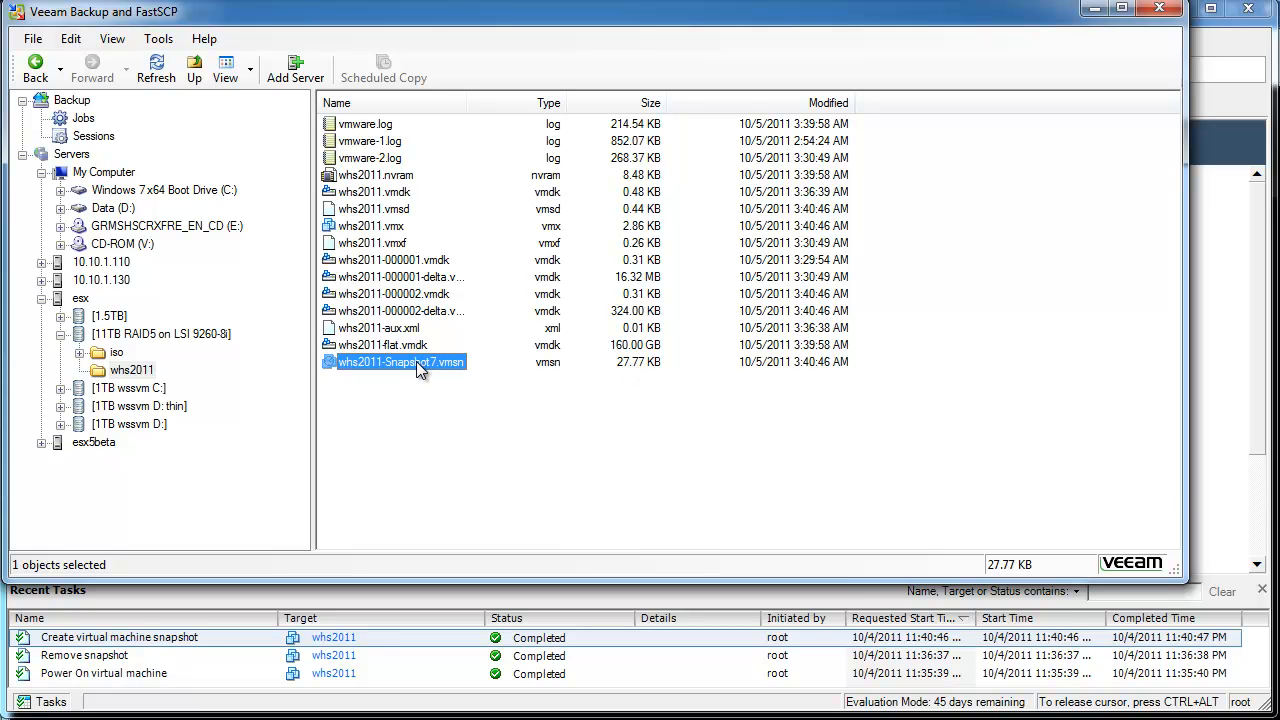
left_click(1095, 12)
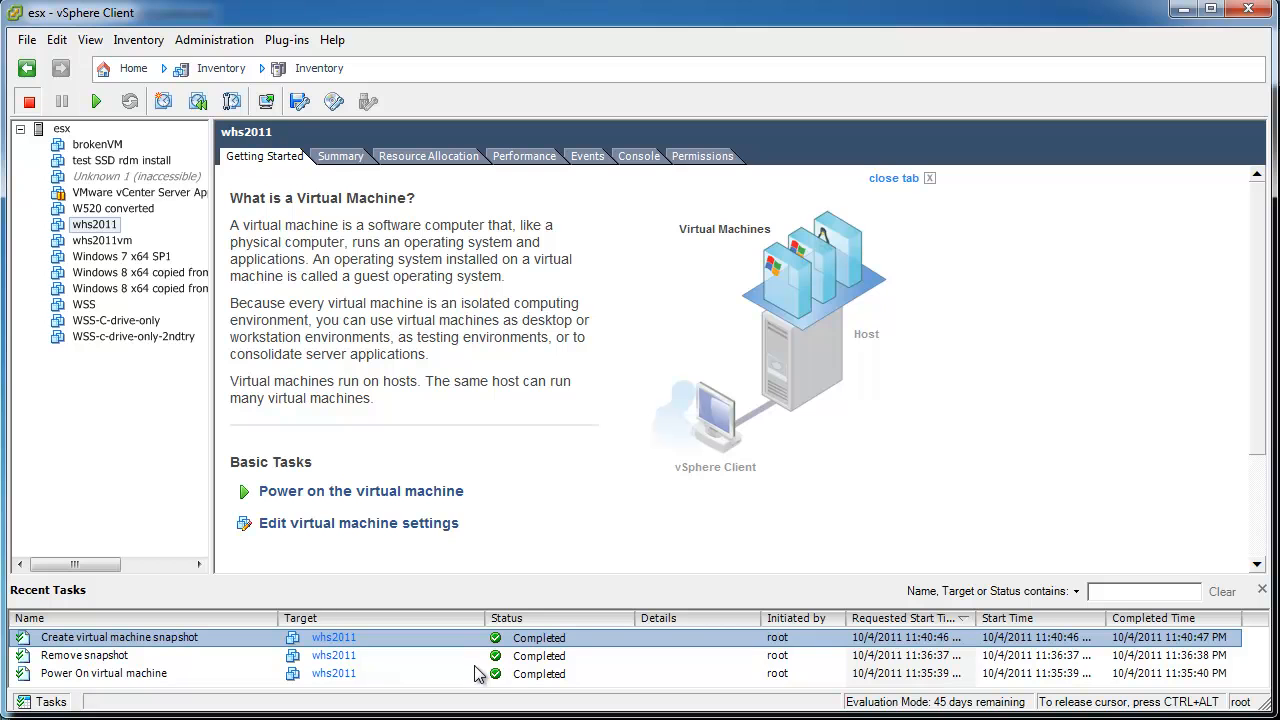
Open the whs2011 console and power the VM back on so Windows starts booting.
right_click(100, 227)
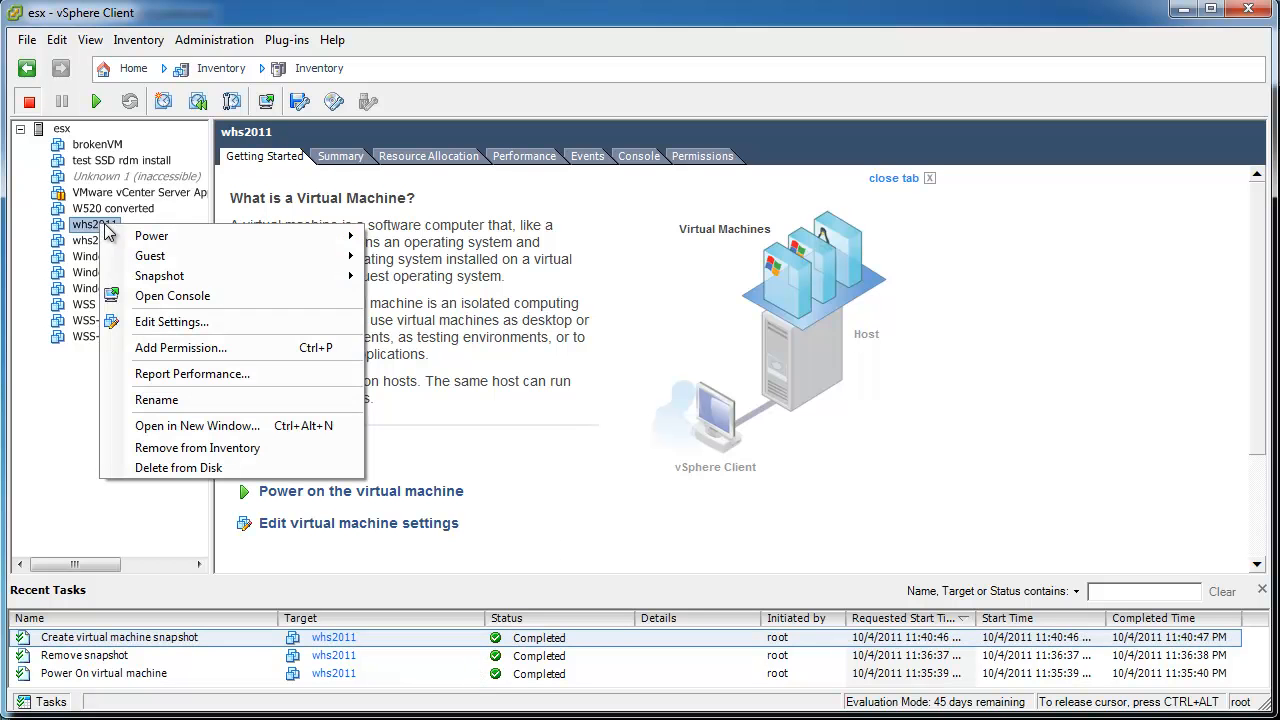
mouse_move(140, 240)
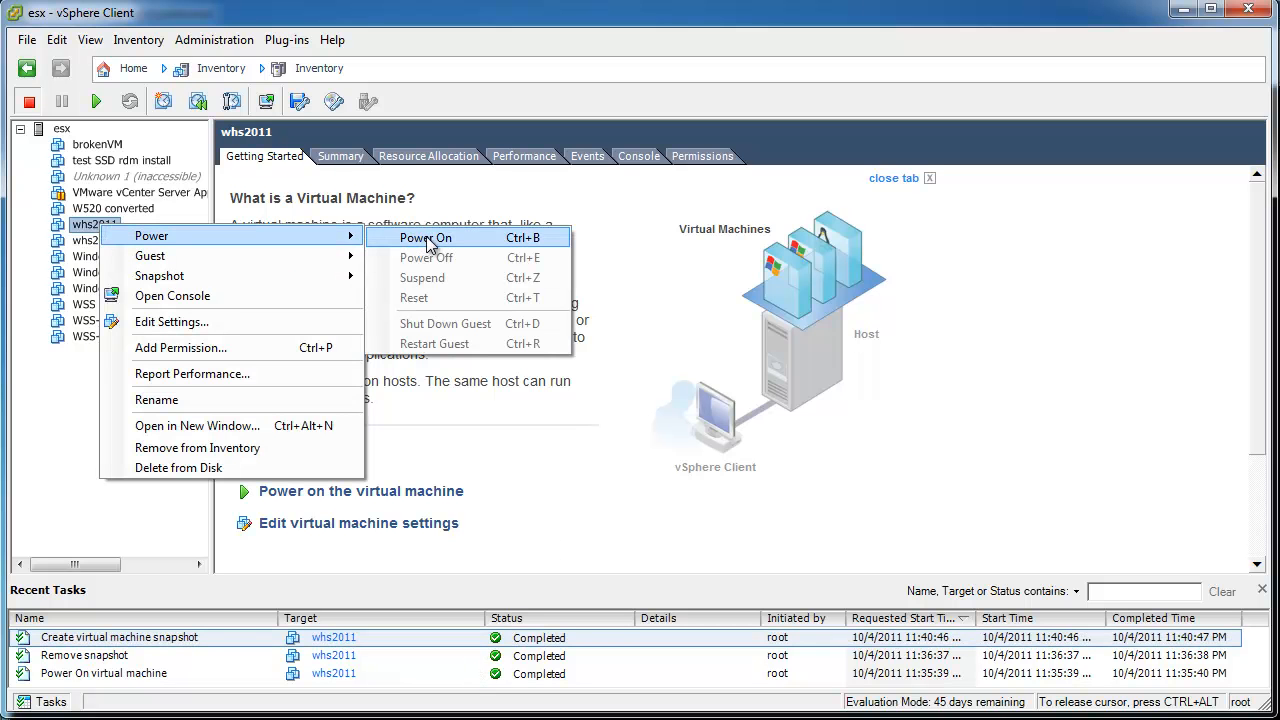
left_click(300, 190)
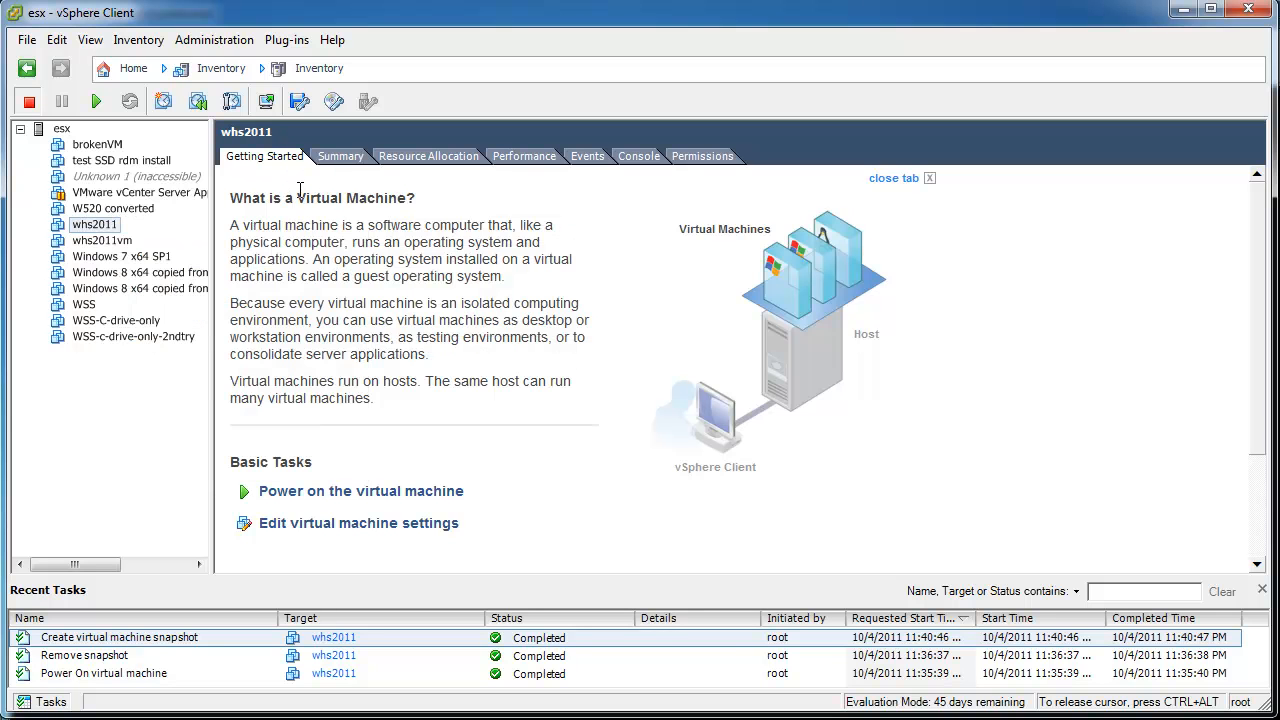
left_click(266, 102)
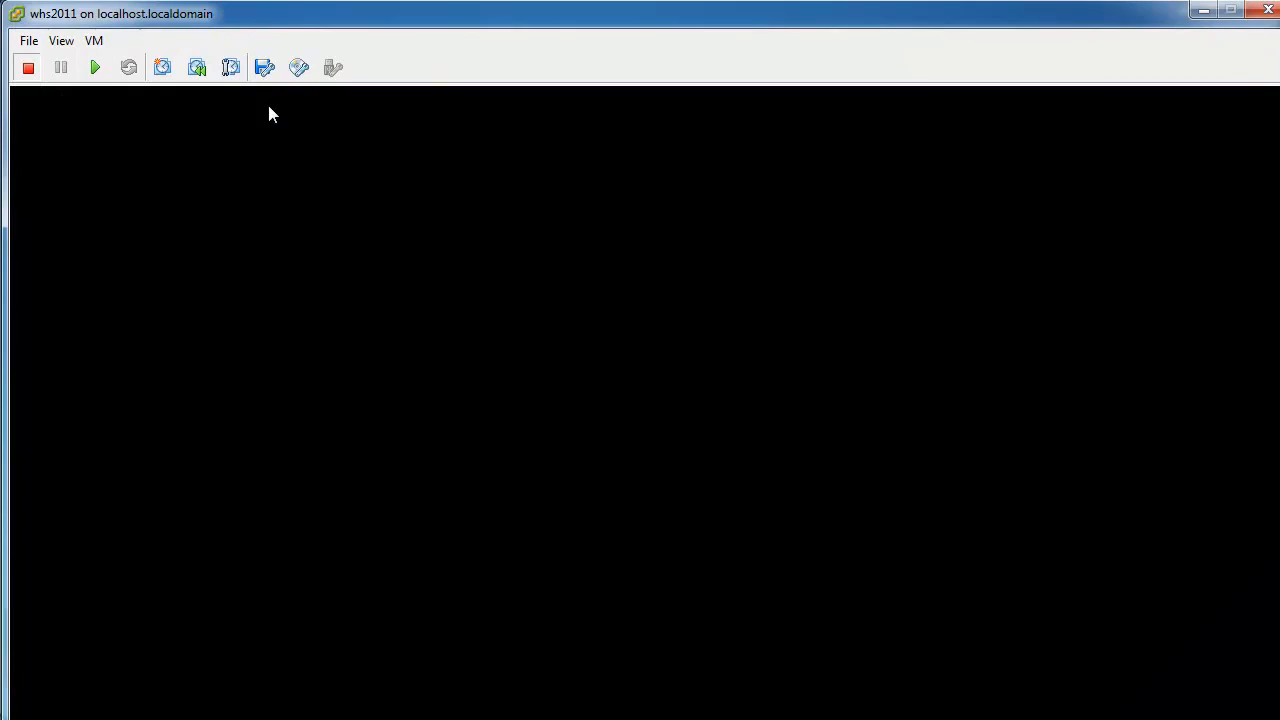
left_click(95, 66)
left_click_drag(364, 14, 356, 0)
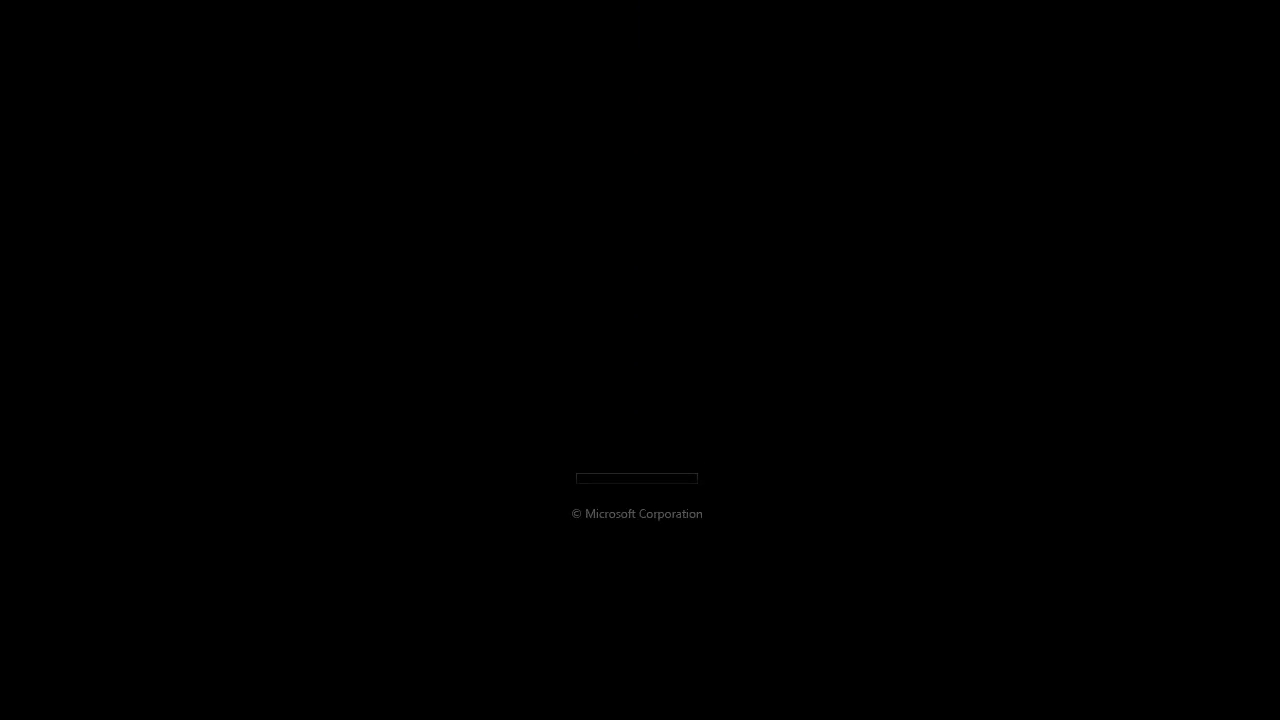